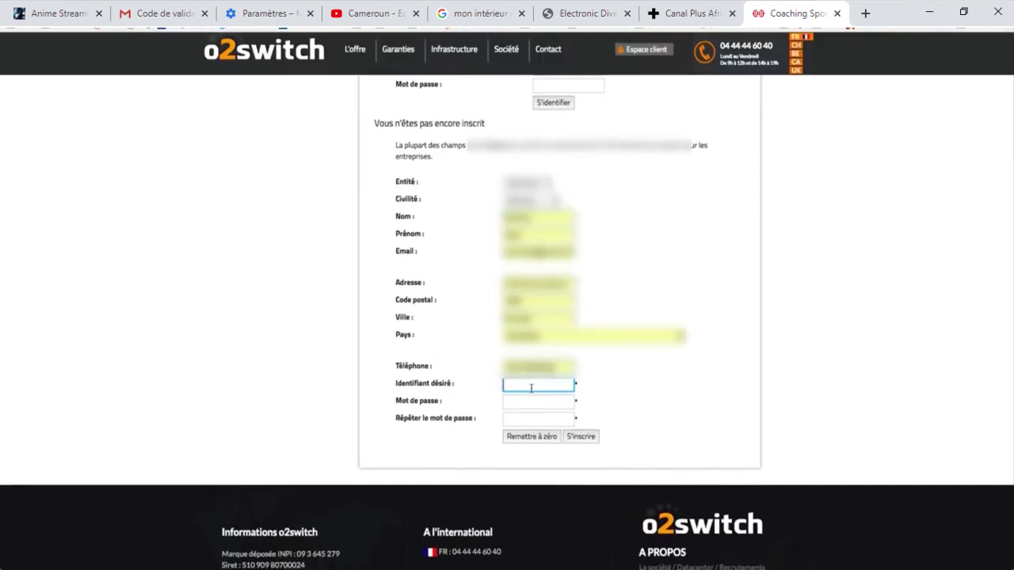
# - Fill the o2switch sign-up form with the desired login and a matching password twice, then submit it
pyautogui.write('tonycage')
pyautogui.press('Tab')
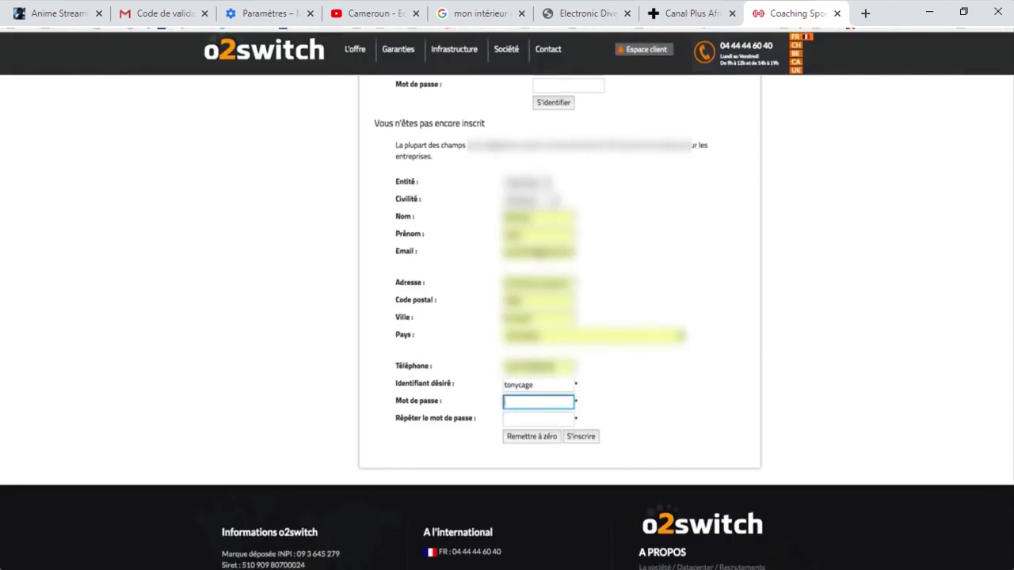
pyautogui.write('*************')
pyautogui.press('Tab')
pyautogui.write('*************')
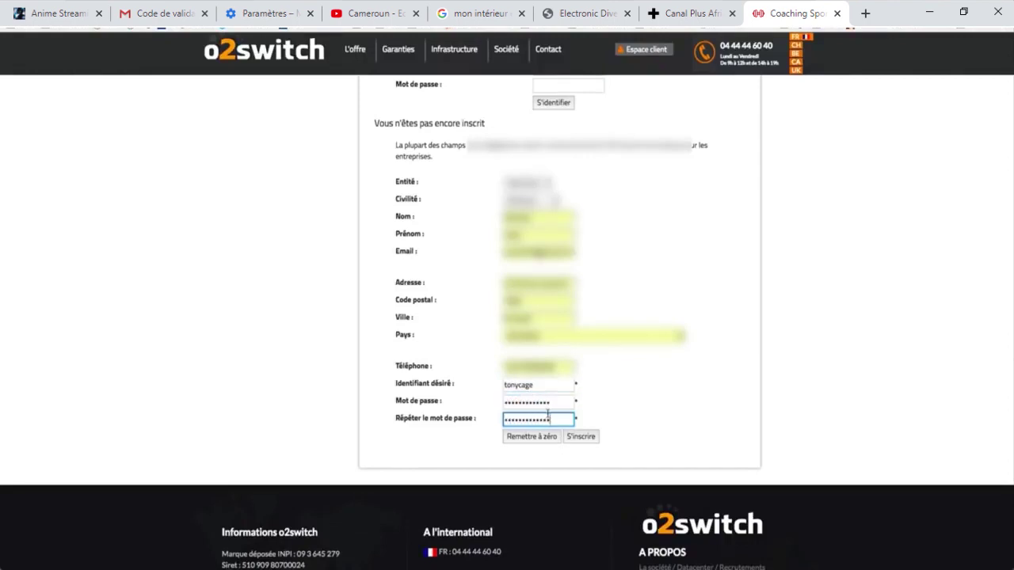
pyautogui.click(579, 437)
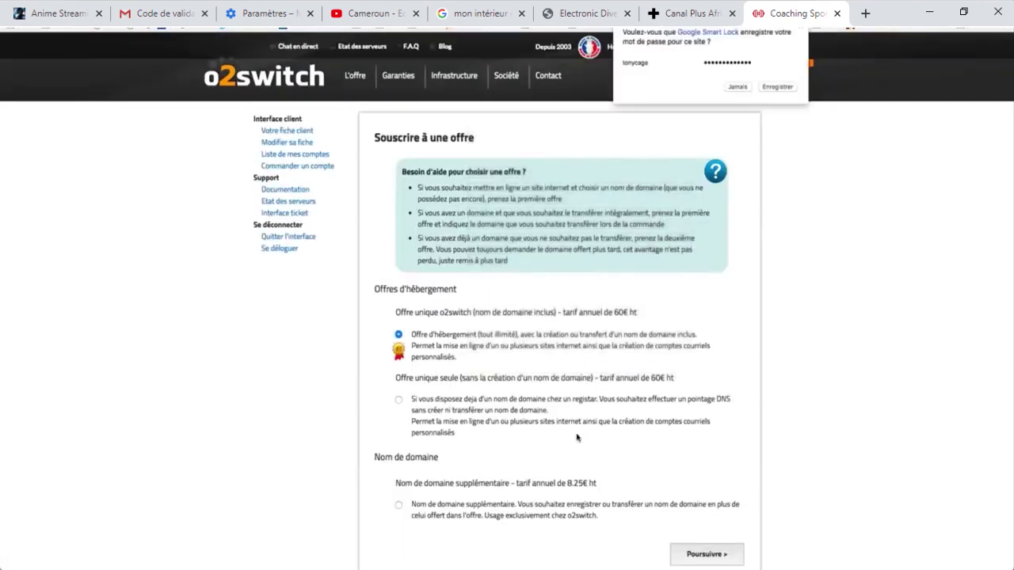
# - Dismiss the save-password prompt and continue with the all-inclusive offer at 60€ ht per year
pyautogui.scroll(-1, 519, 376)
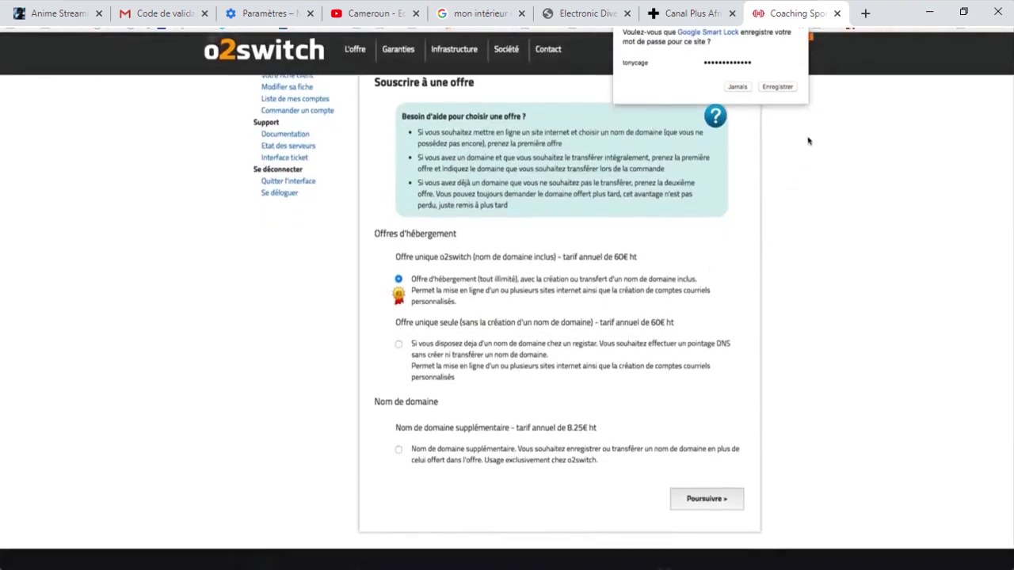
pyautogui.click(800, 33)
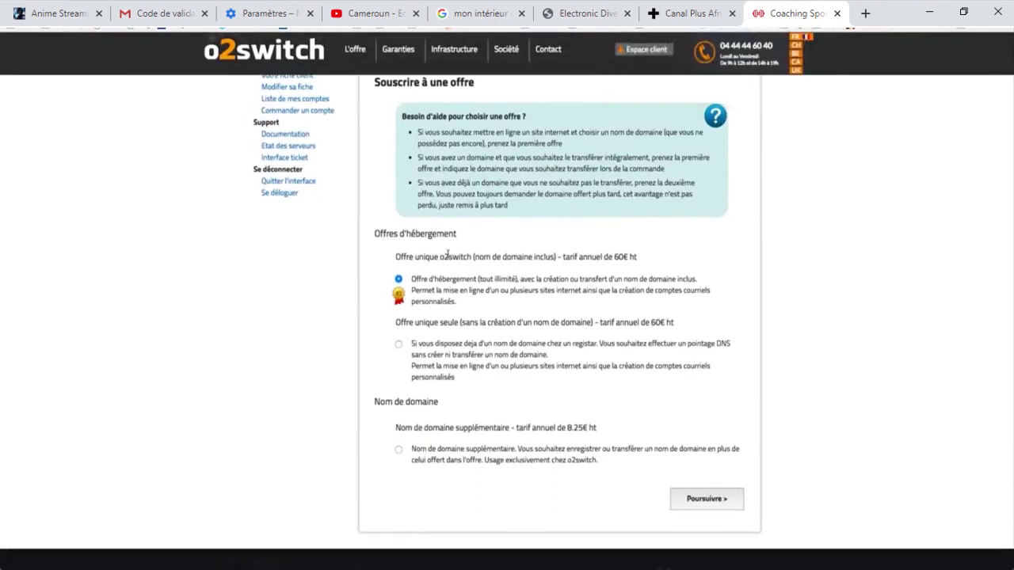
pyautogui.tripleClick(508, 260)
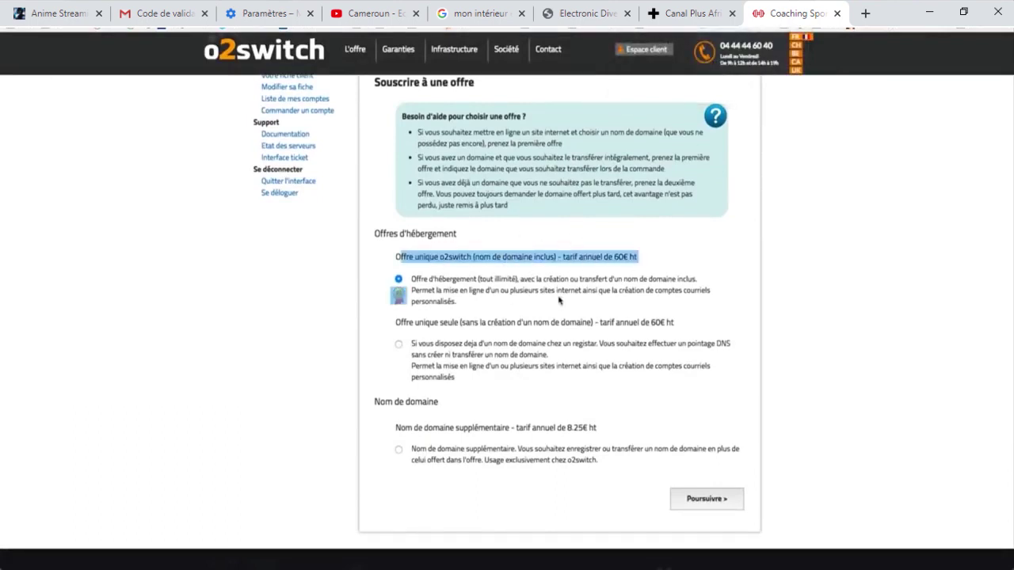
pyautogui.click(611, 257)
pyautogui.moveTo(637, 257); pyautogui.dragTo(614, 257)
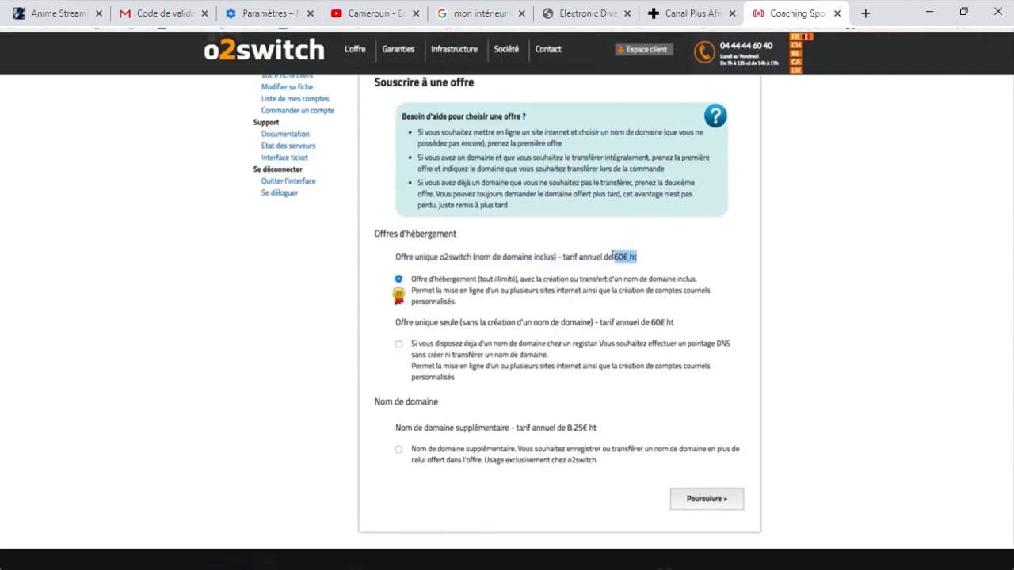
pyautogui.scroll(-1, 613, 256)
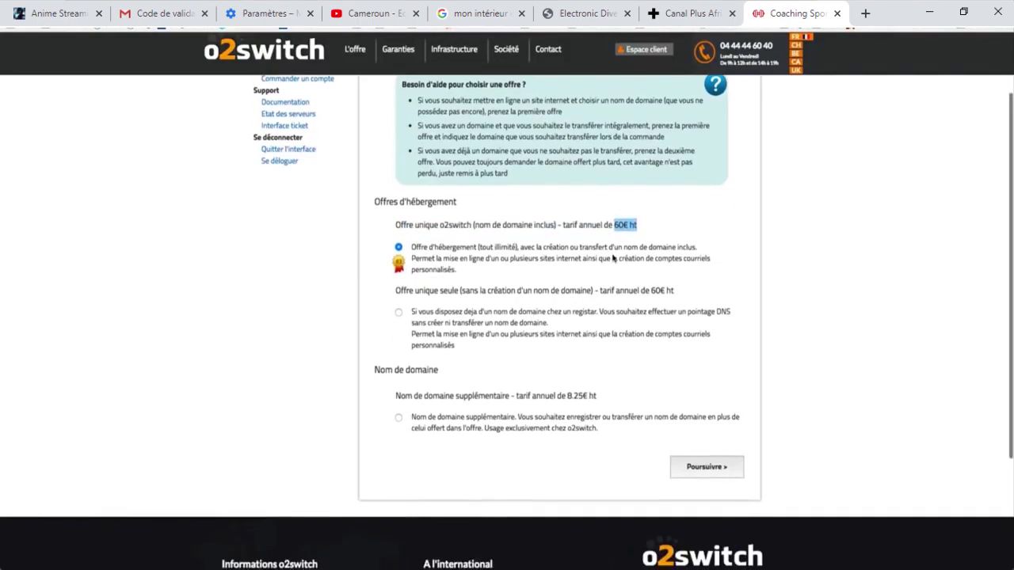
pyautogui.click(690, 466)
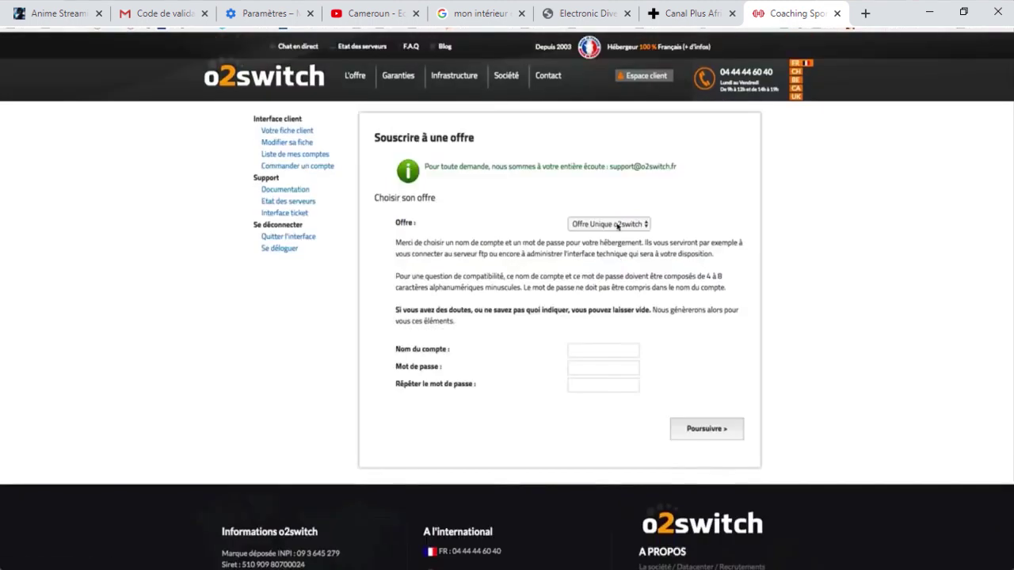
# - Keep Offre Unique o2switch, enter the hosting account name and password twice, and continue
pyautogui.click(603, 225)
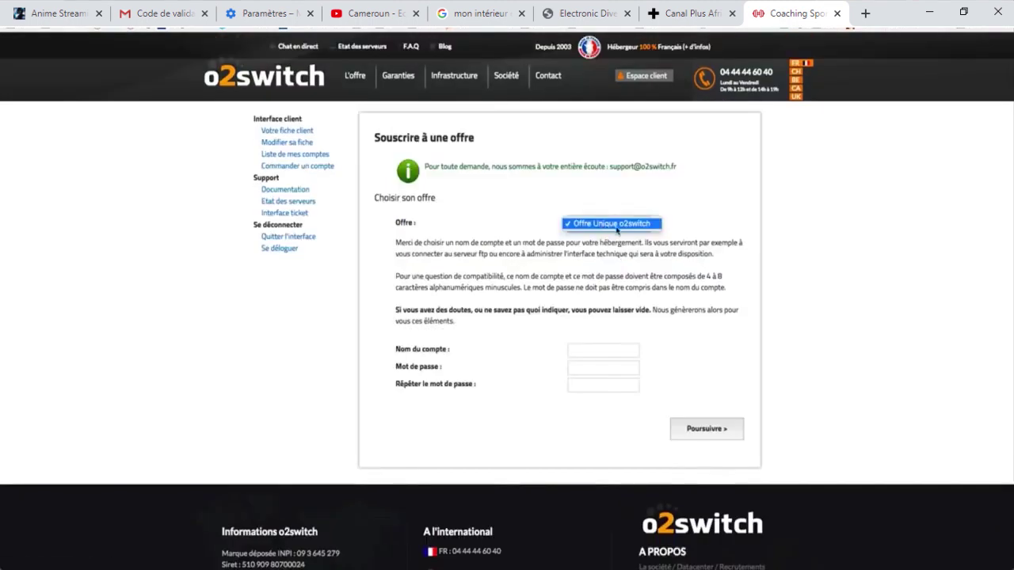
pyautogui.click(616, 225)
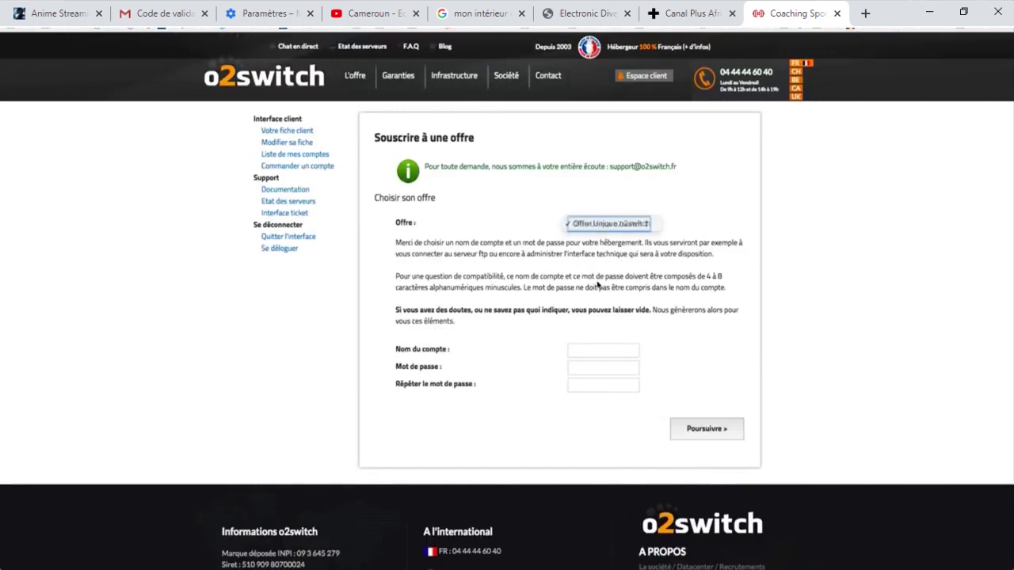
pyautogui.click(584, 346)
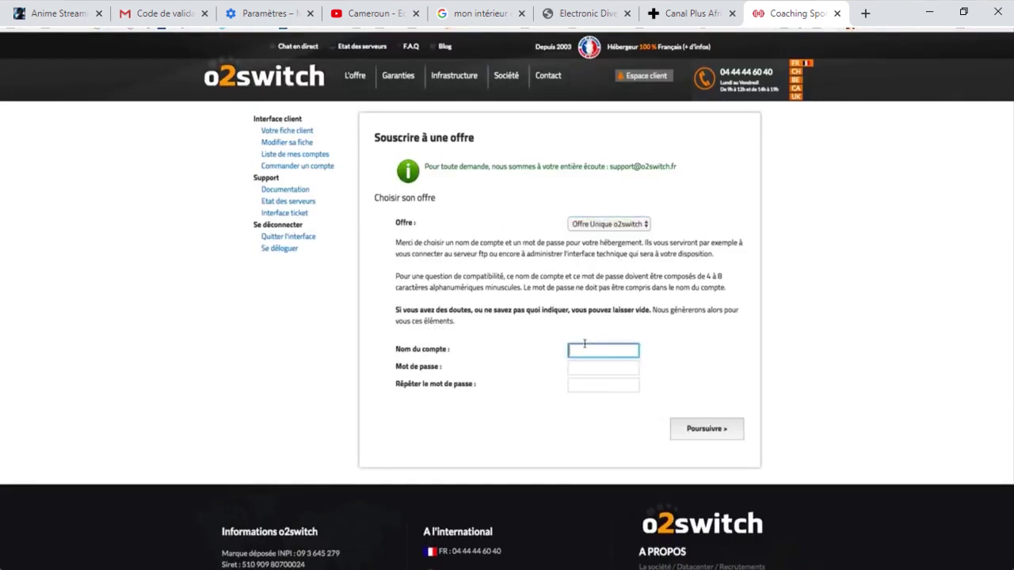
pyautogui.write('tonycage')
pyautogui.press('Tab')
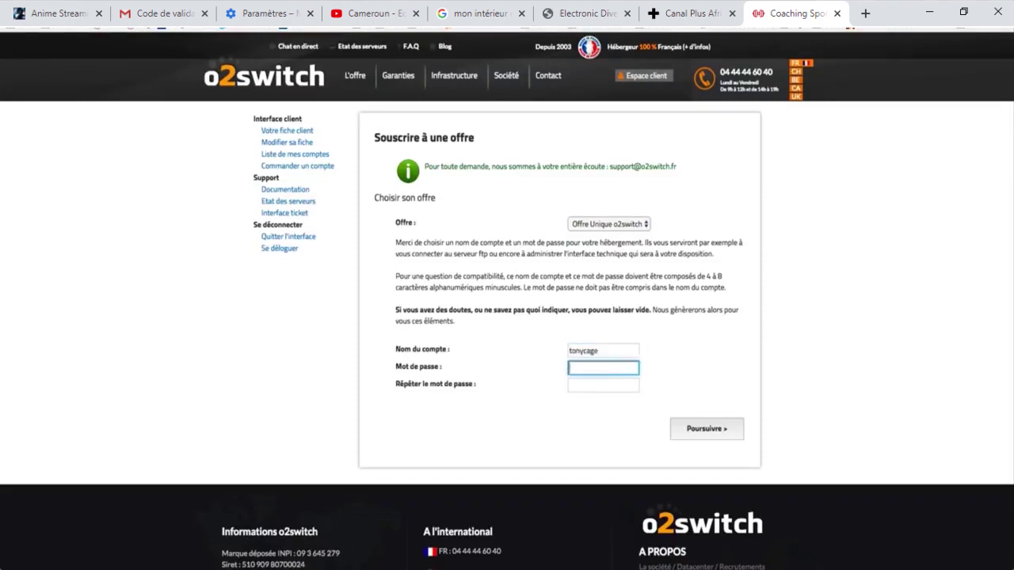
pyautogui.write('•••••••••••••')
pyautogui.press('Tab')
pyautogui.write('•••••••••••')
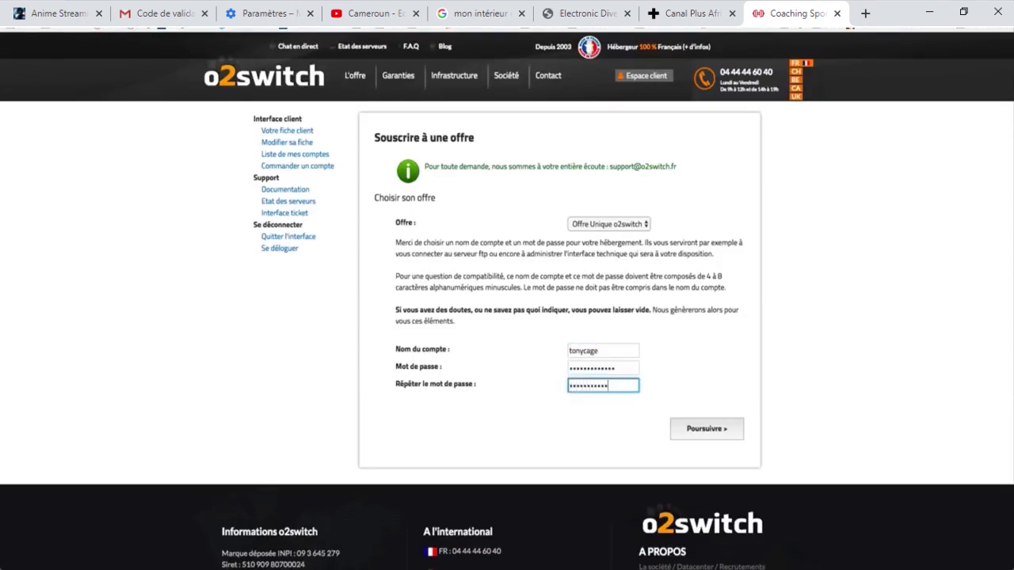
pyautogui.write('••')
pyautogui.click(702, 435)
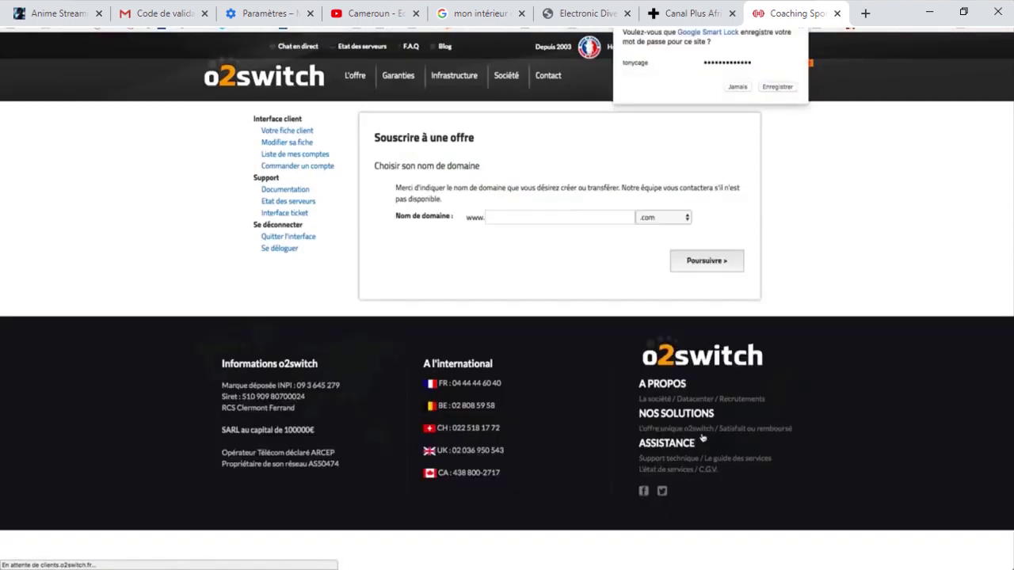
# - Enter tonycagefitness as the domain name
pyautogui.click(530, 221)
pyautogui.write('to')
pyautogui.press('BackSpace')
pyautogui.press('BackSpace')
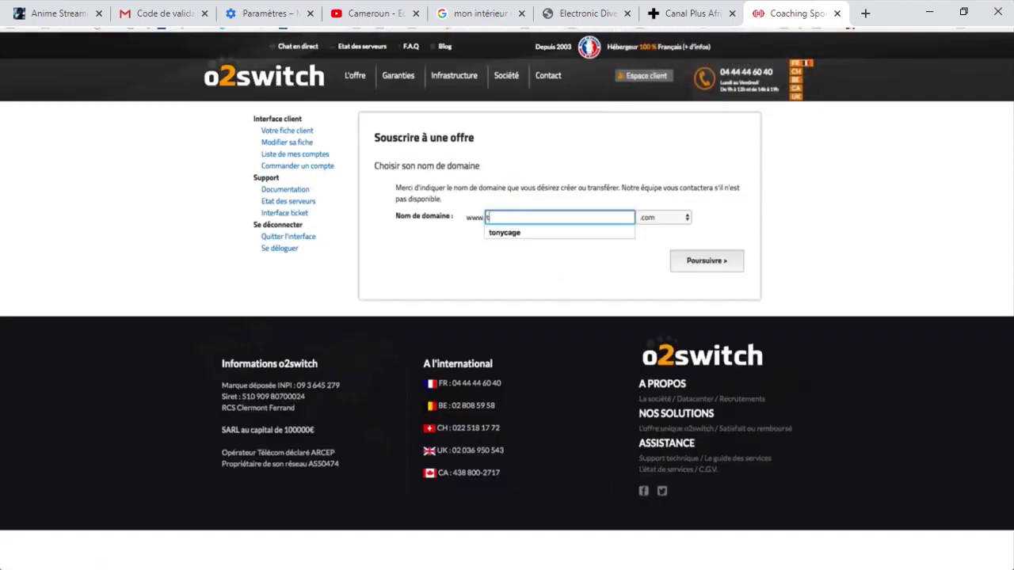
pyautogui.write('tonycagefitness')
# - Keep the .com extension, check the typed domain name, and continue
pyautogui.click(647, 222)
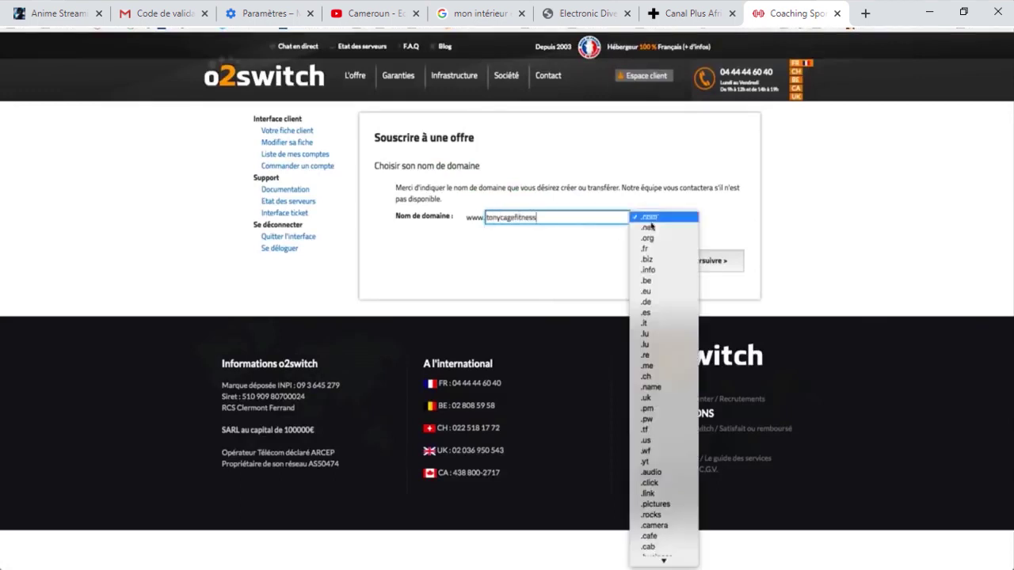
pyautogui.scroll(-5, 646, 356)
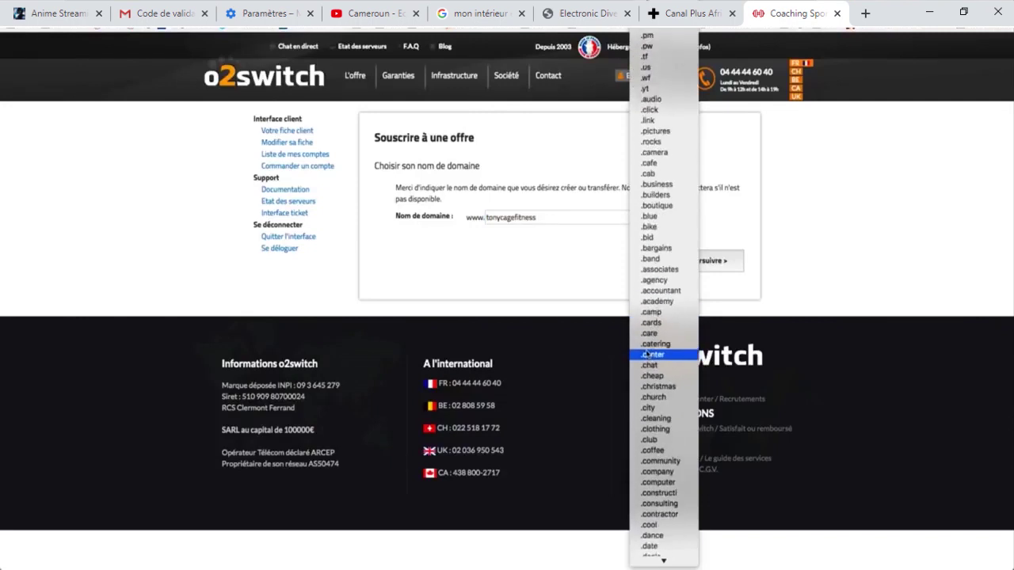
pyautogui.click(599, 275)
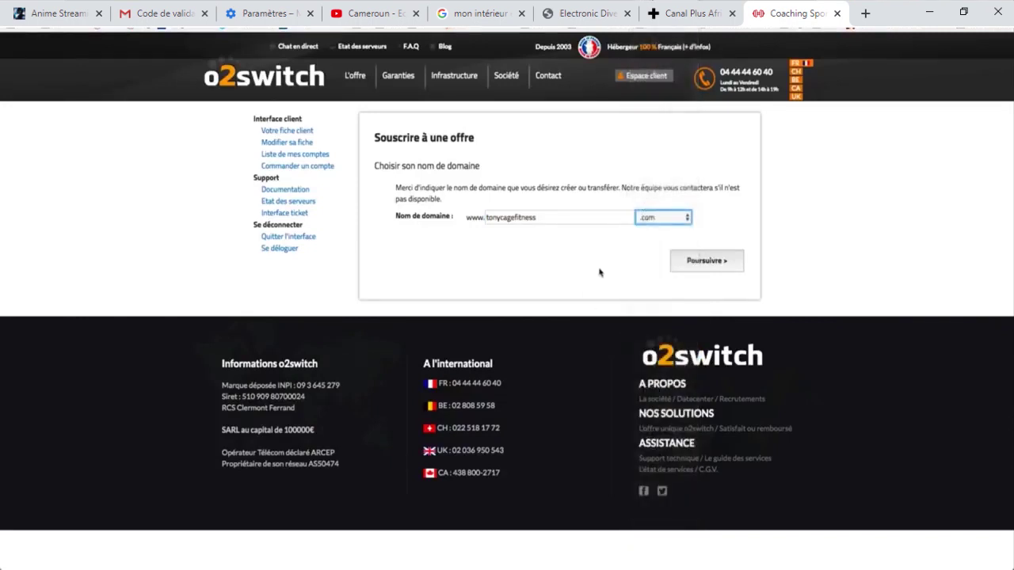
pyautogui.click(672, 223)
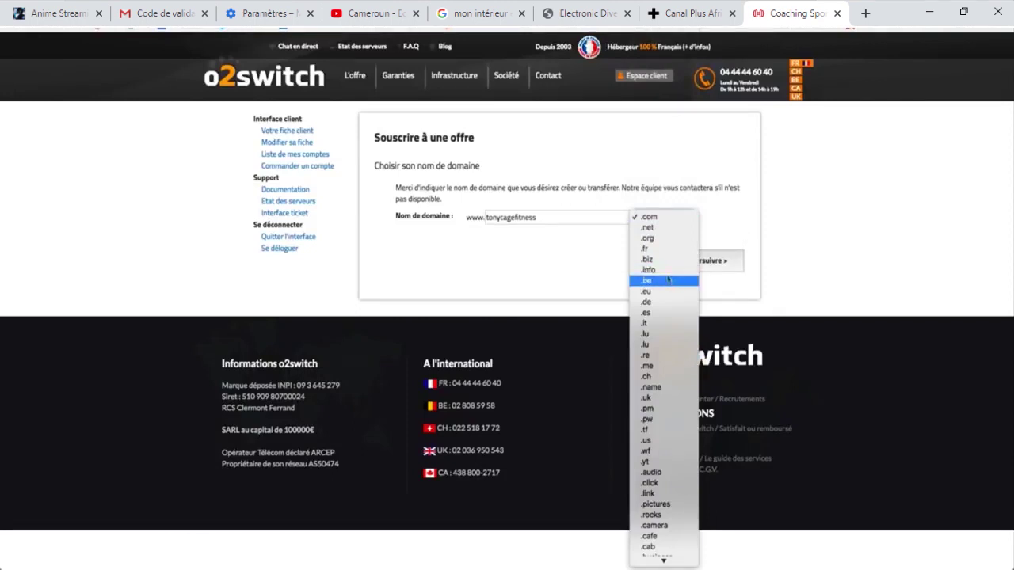
pyautogui.click(600, 258)
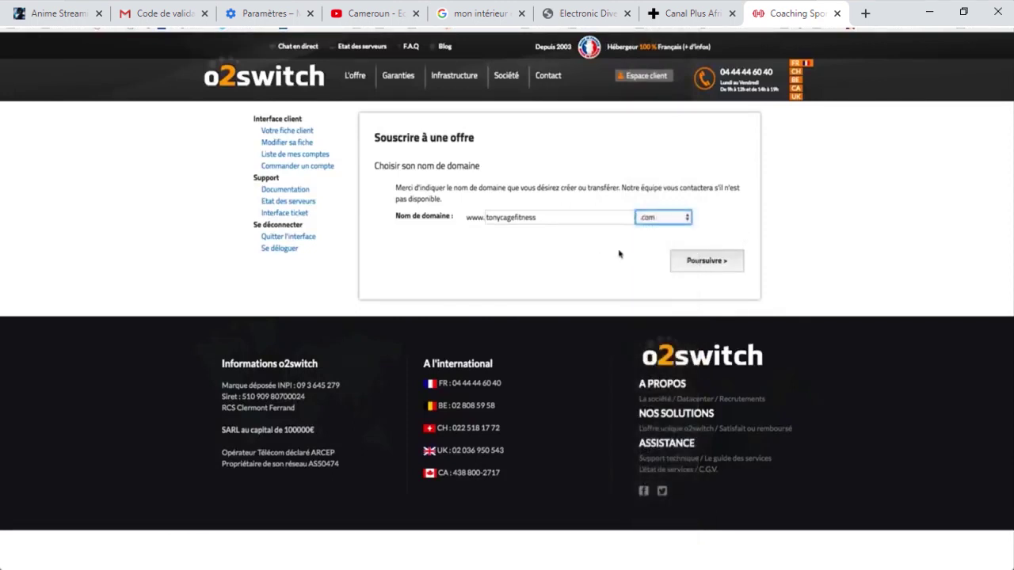
pyautogui.click(671, 224)
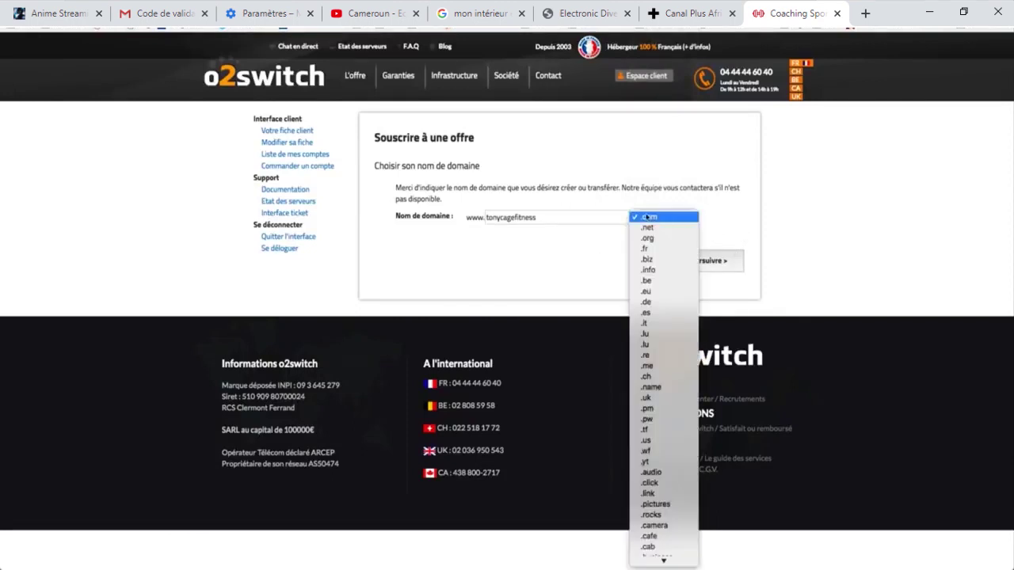
pyautogui.click(717, 217)
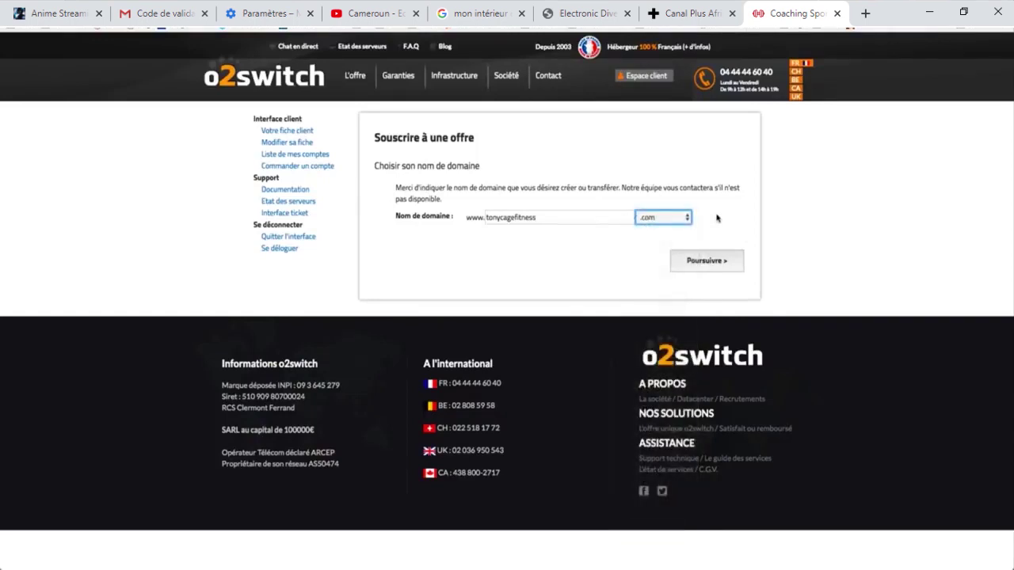
pyautogui.doubleClick(562, 215)
pyautogui.click(664, 234)
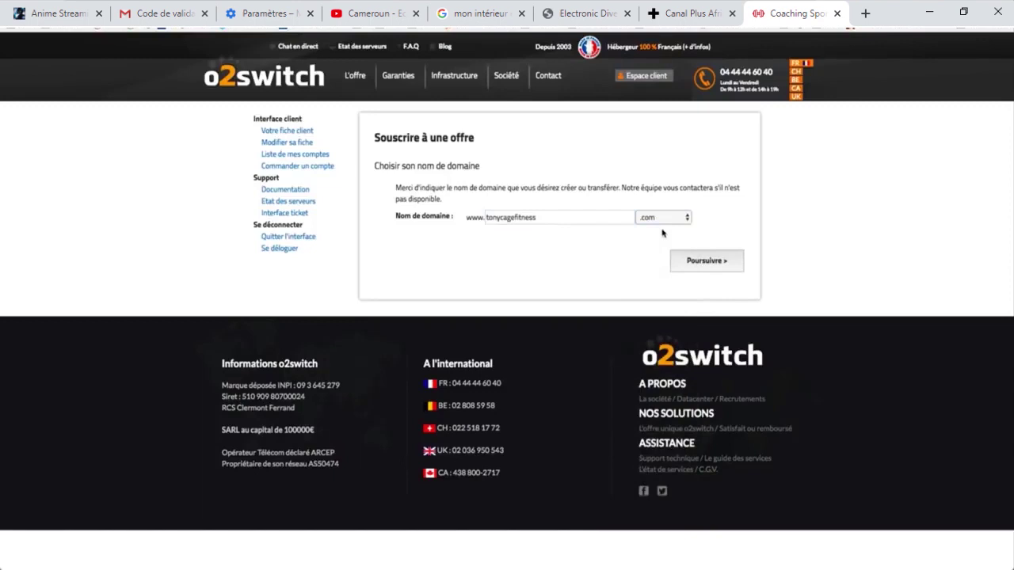
pyautogui.click(690, 260)
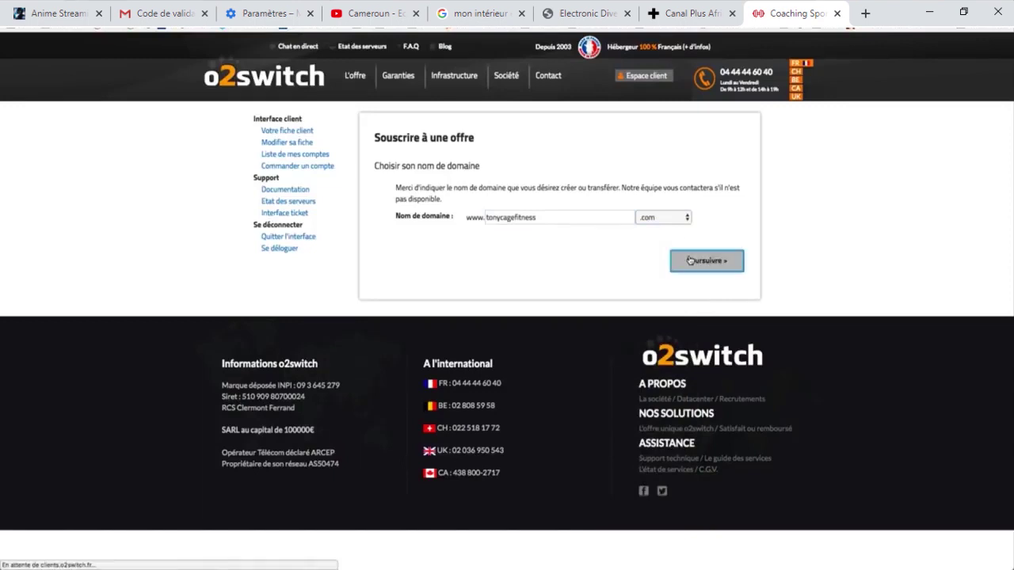
# - Scroll the order summary to review the account name and password
pyautogui.scroll(-1, 717, 358)
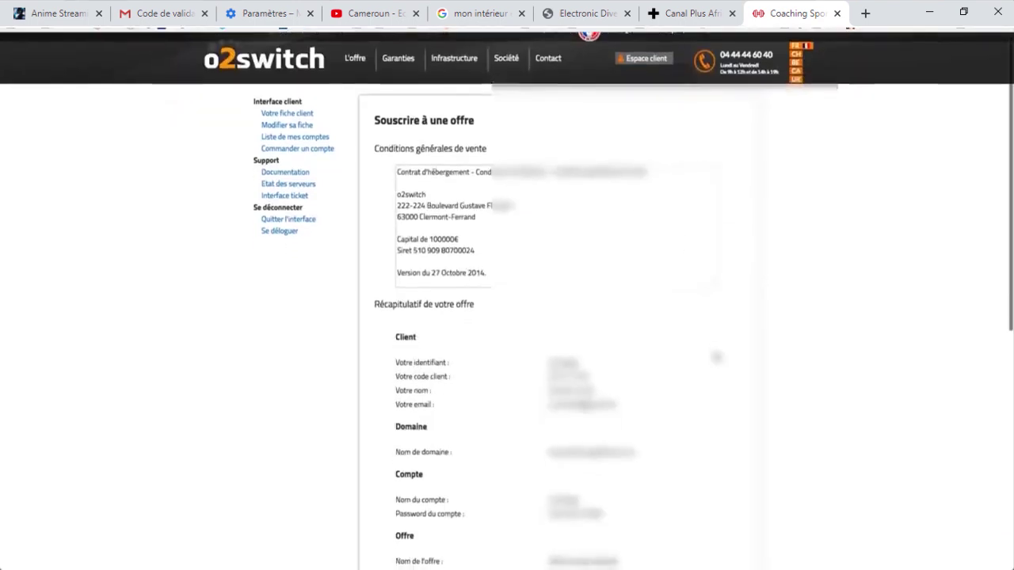
pyautogui.scroll(-2, 717, 357)
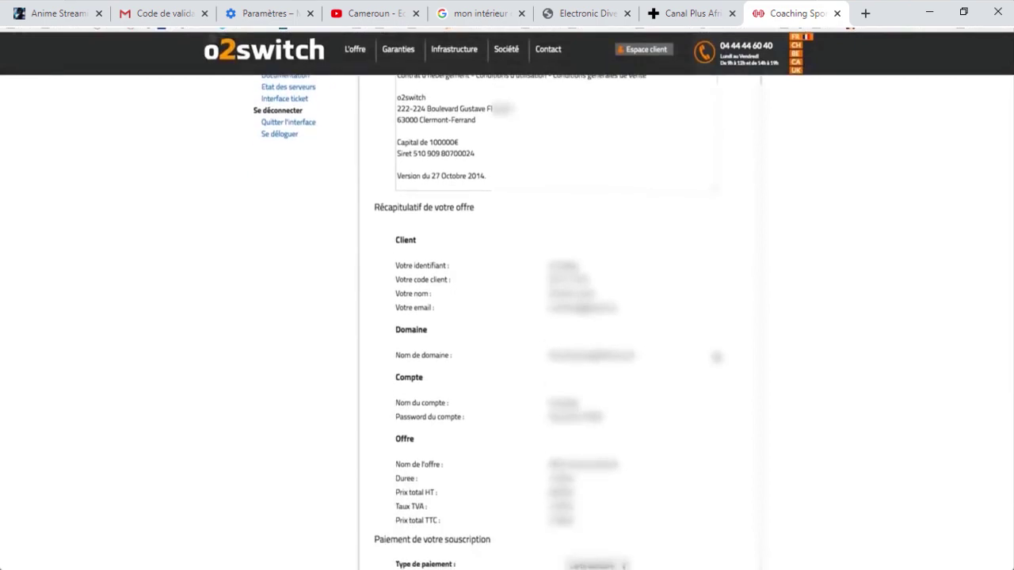
pyautogui.moveTo(604, 418); pyautogui.dragTo(558, 401)
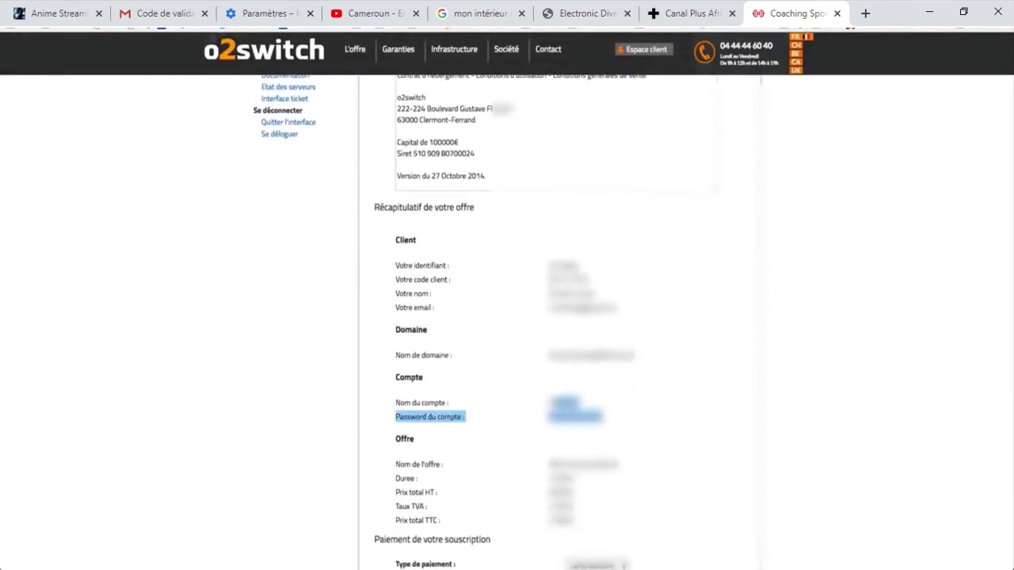
pyautogui.scroll(-2, 634, 316)
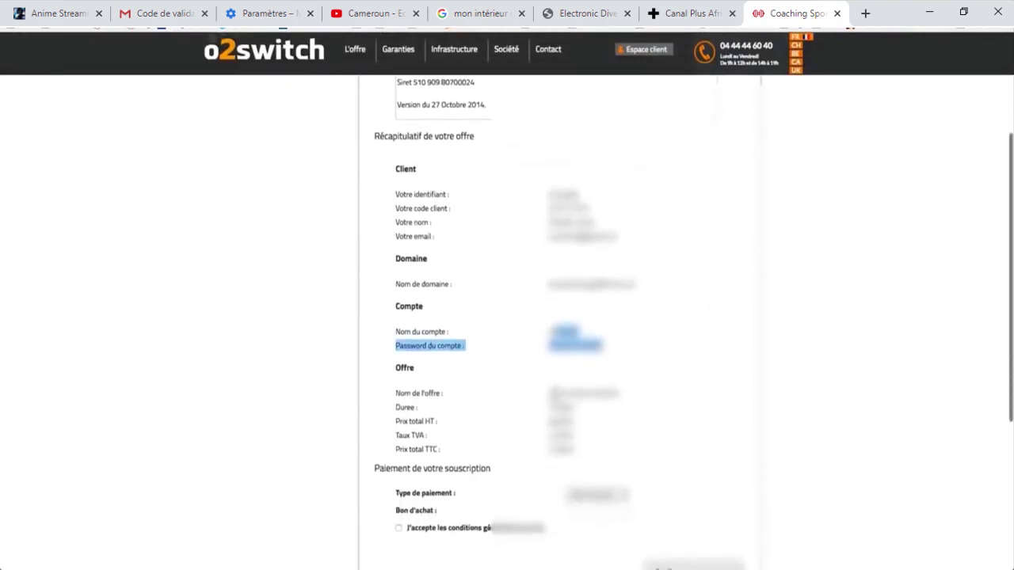
pyautogui.scroll(-3, 574, 390)
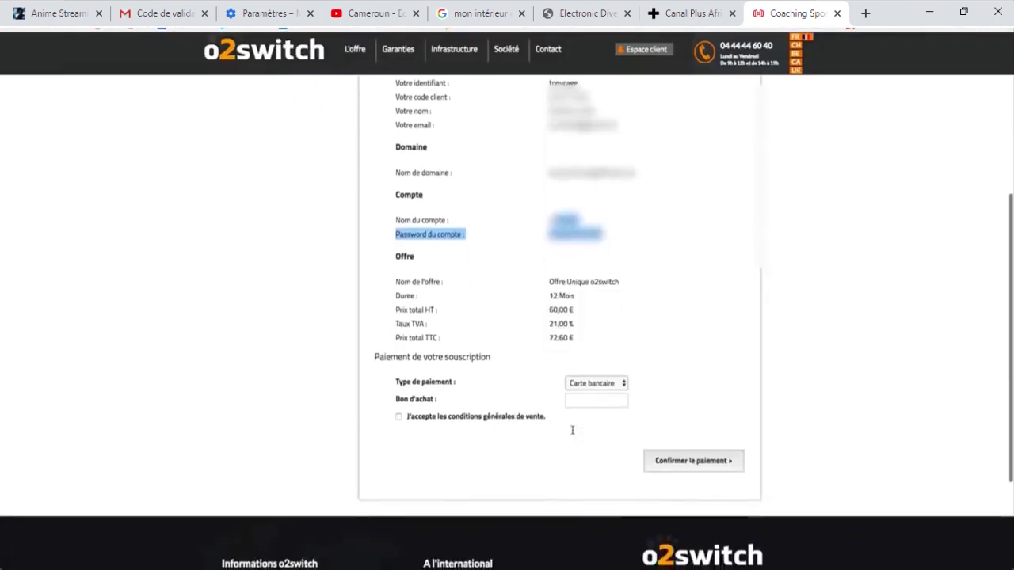
# - Enter voucher code wmt, accept the general terms of sale, and confirm the payment
pyautogui.click(573, 395)
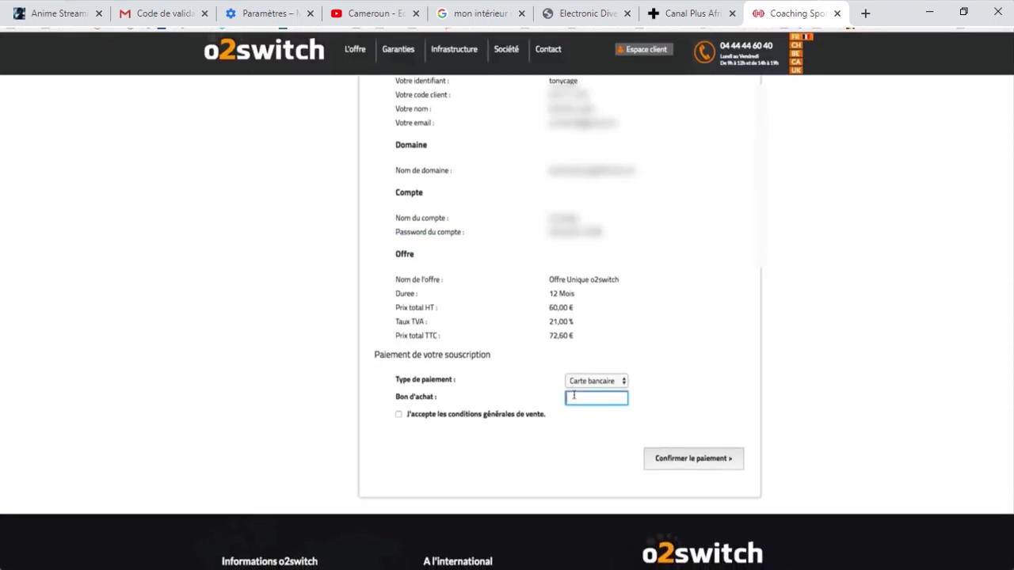
pyautogui.write('wmt')
pyautogui.click(399, 415)
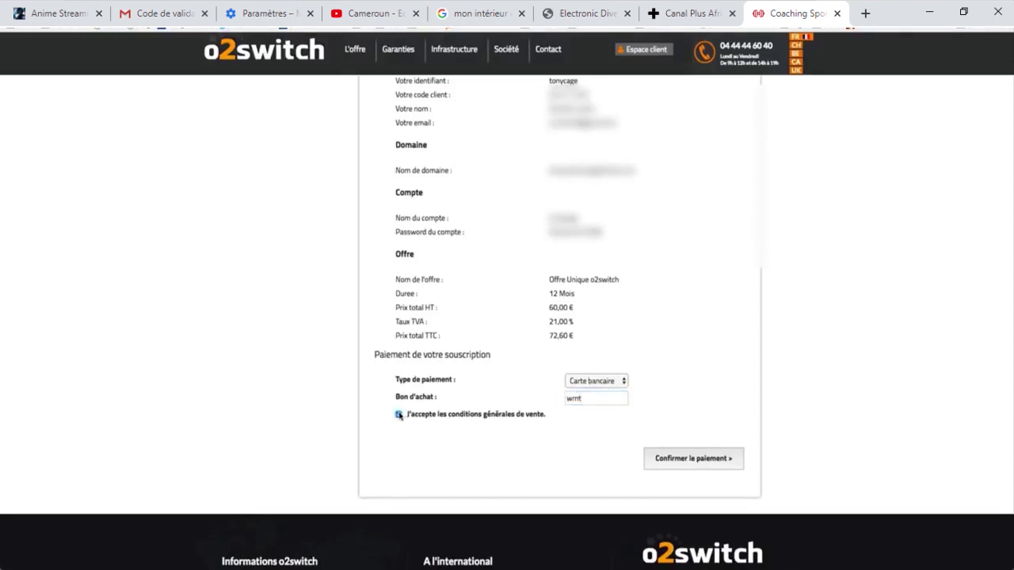
pyautogui.click(658, 460)
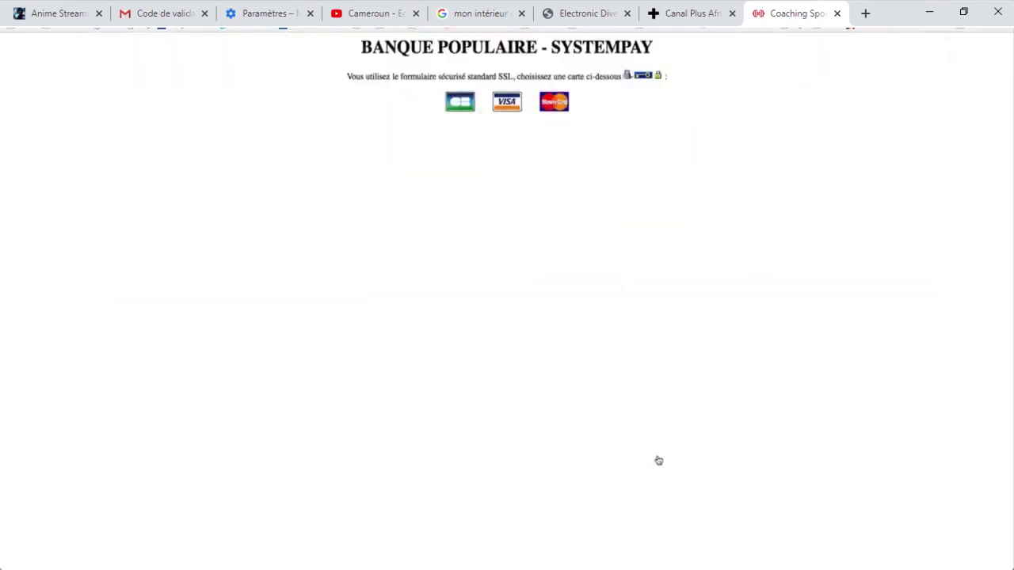
# - Pay the 61.71 EUR by Mastercard, entering the card details and submitting them
pyautogui.click(552, 111)
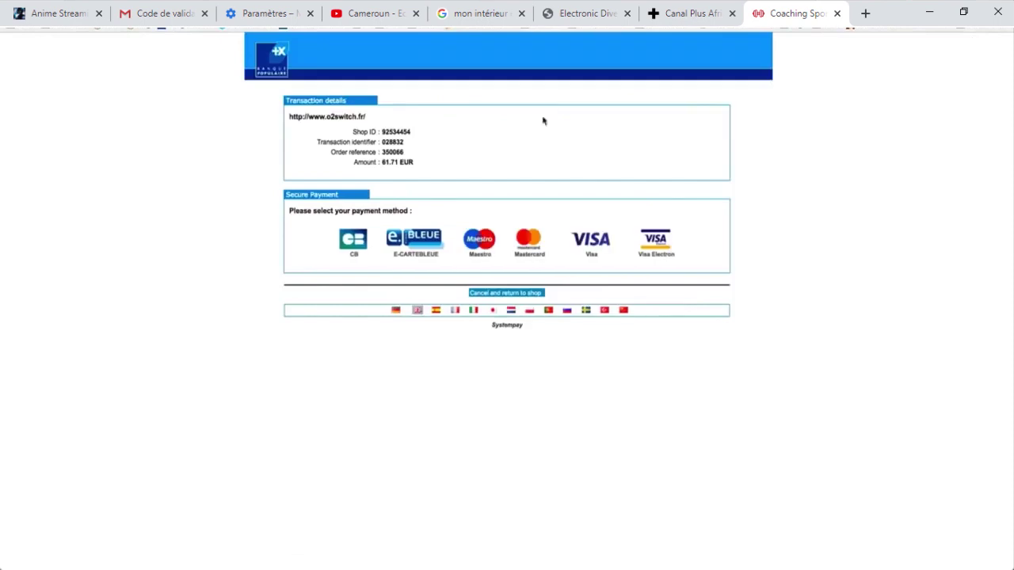
pyautogui.moveTo(416, 162); pyautogui.dragTo(379, 162)
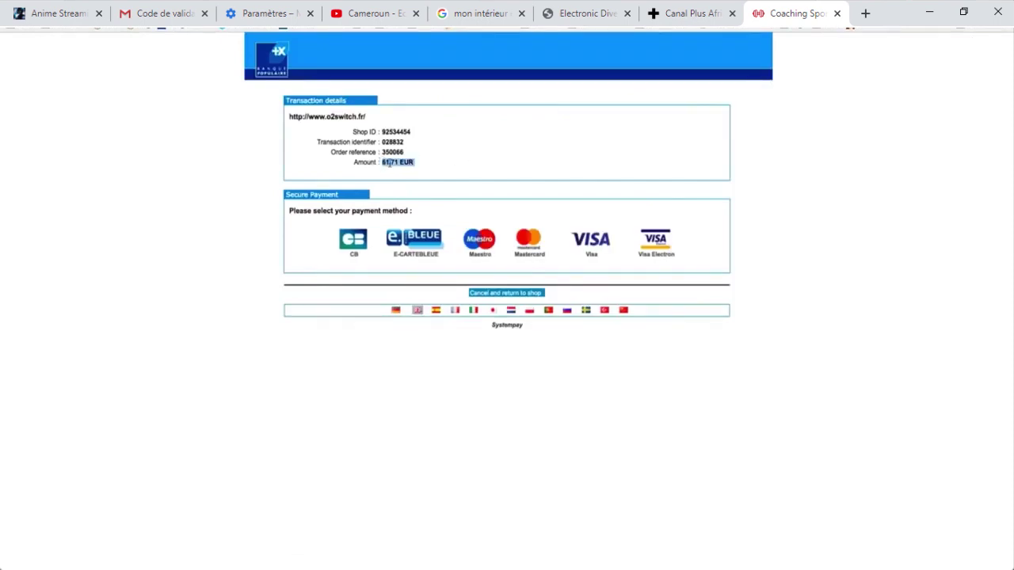
pyautogui.click(526, 249)
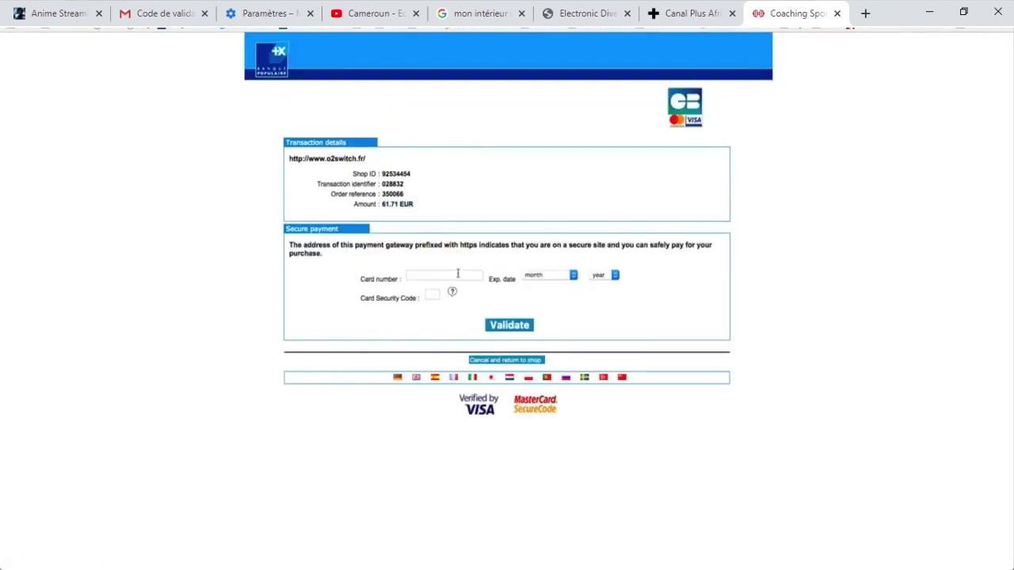
pyautogui.click(458, 274)
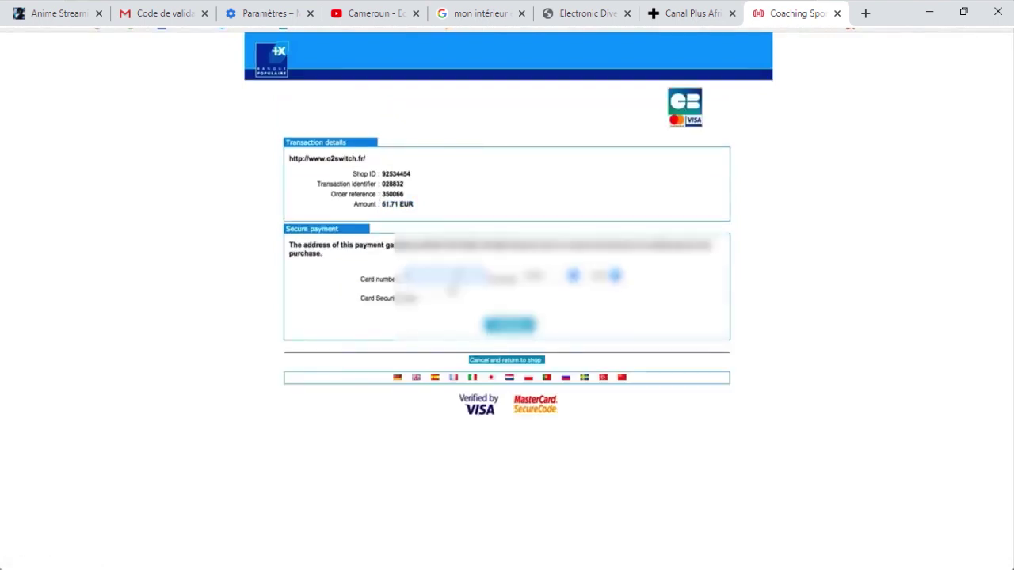
pyautogui.write('******')
pyautogui.press('BackSpace')
pyautogui.press('BackSpace')
pyautogui.press('BackSpace')
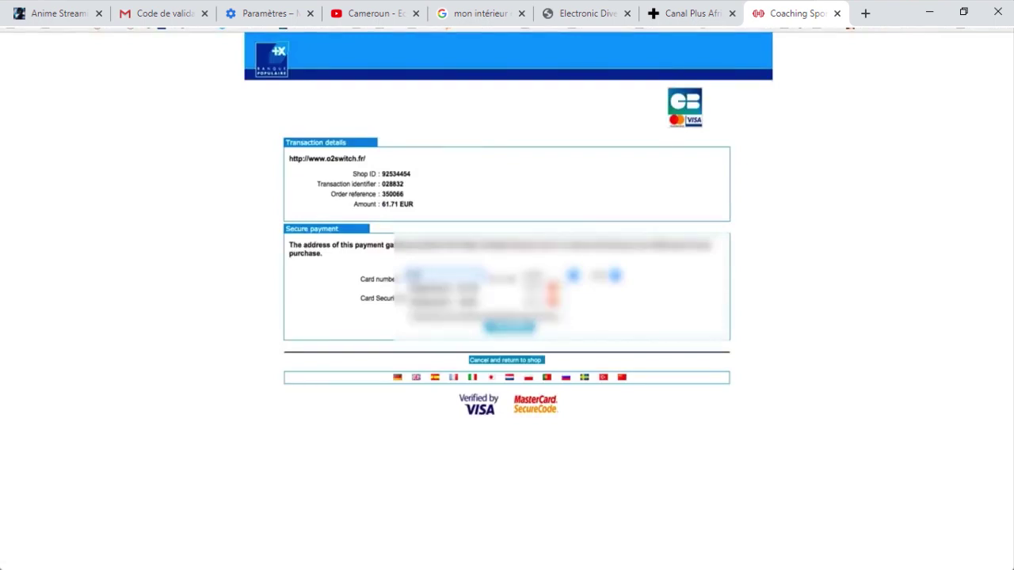
pyautogui.write('****')
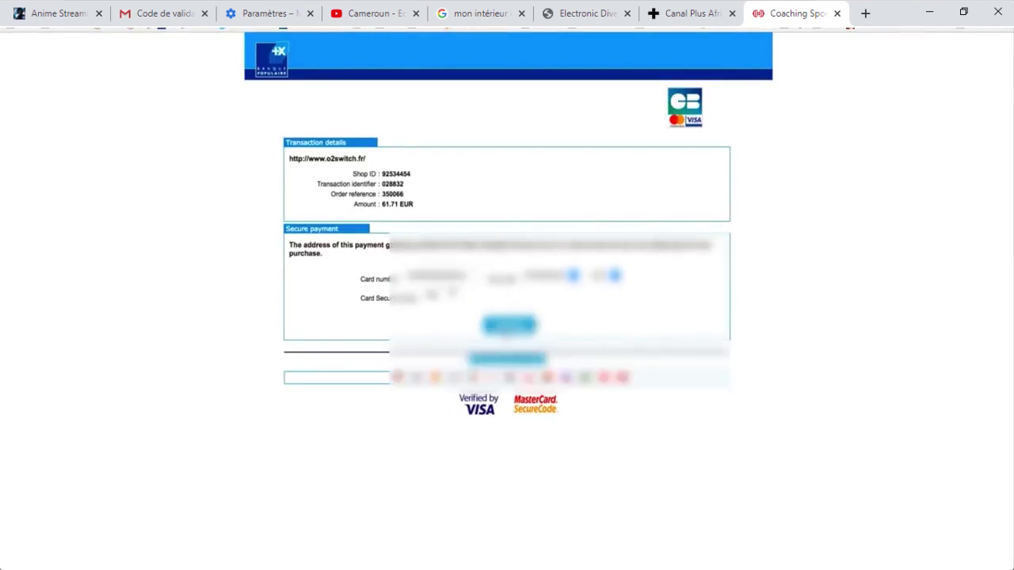
pyautogui.click(508, 330)
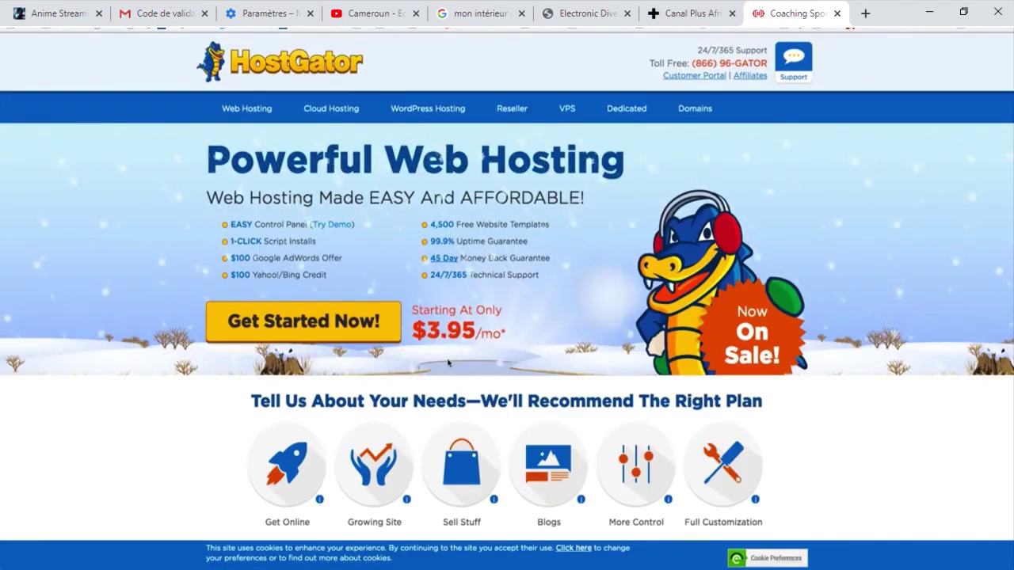
# - Scroll the HostGator homepage and highlight its money-back Guarantee wording
pyautogui.scroll(-1, 448, 363)
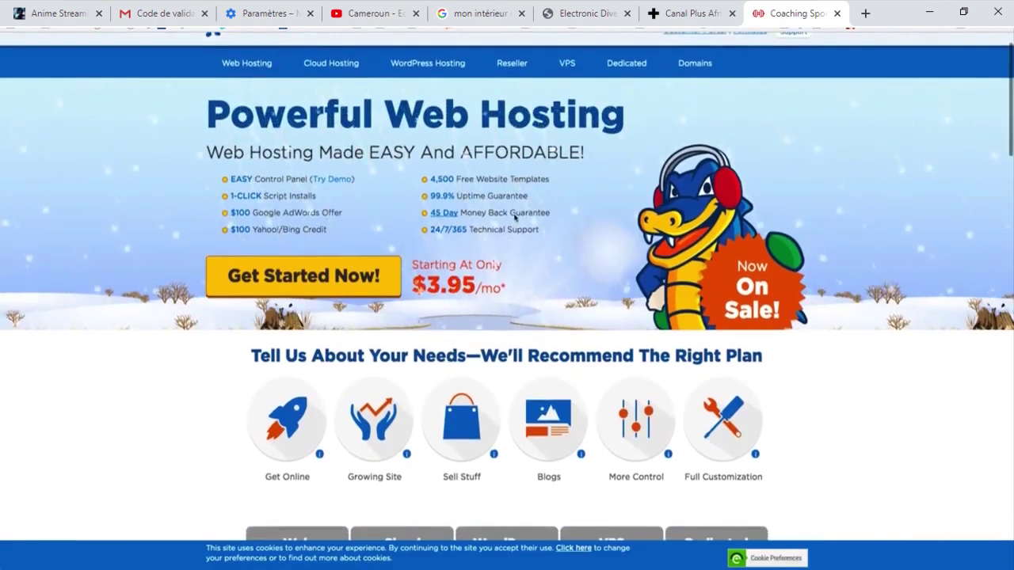
pyautogui.doubleClick(529, 212)
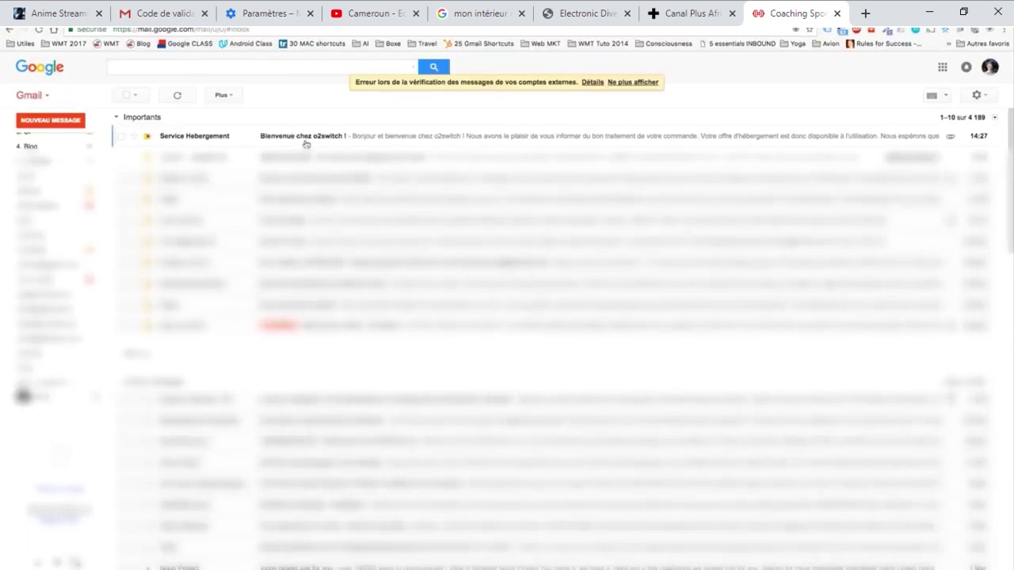
# - Open the o2switch welcome email to view its DNS, cPanel and FTP details
pyautogui.click(306, 138)
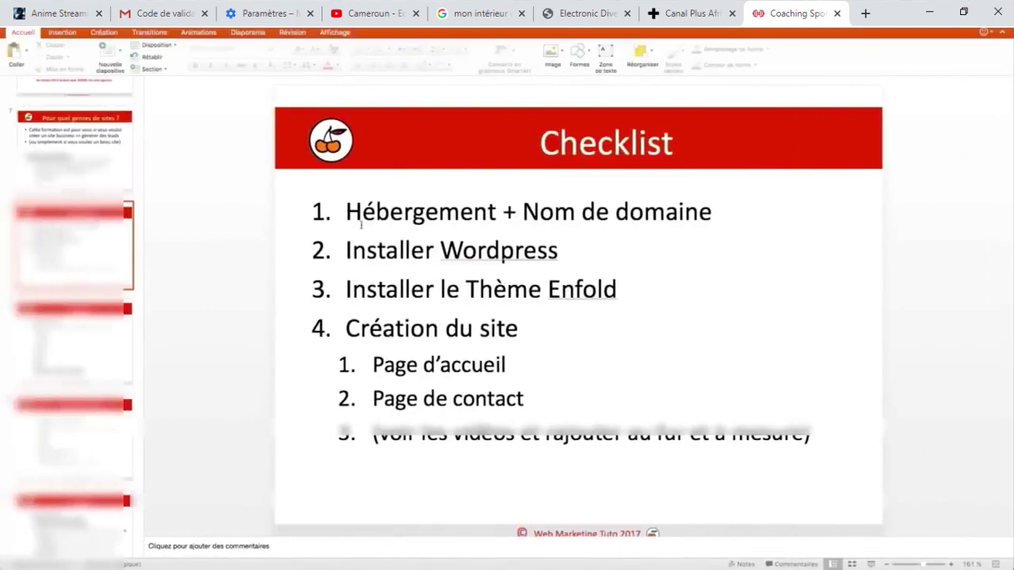
# - Strike through the 'Hébergement + Nom de domaine' checklist item
pyautogui.doubleClick(361, 224)
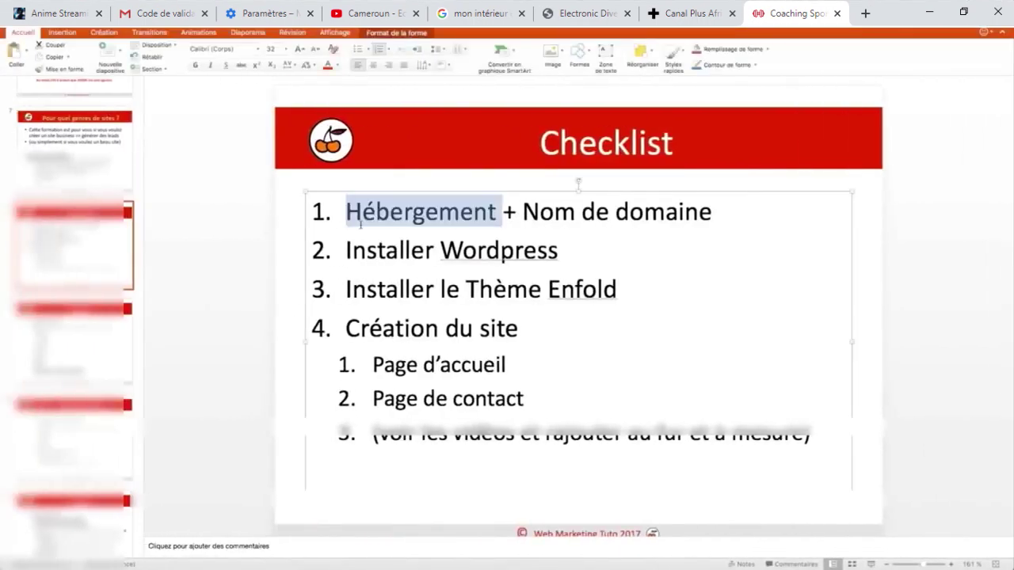
pyautogui.tripleClick(361, 224)
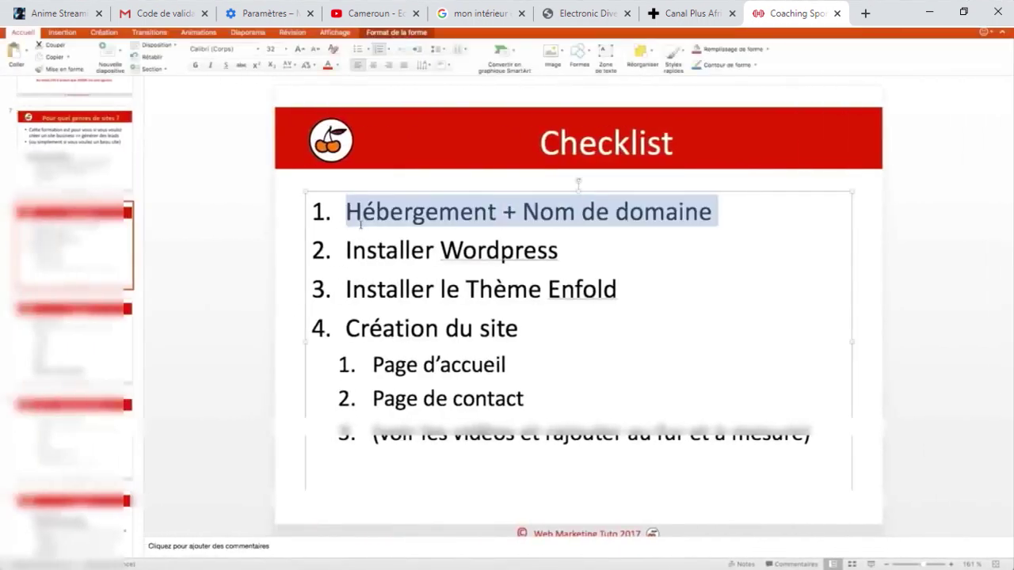
pyautogui.click(240, 65)
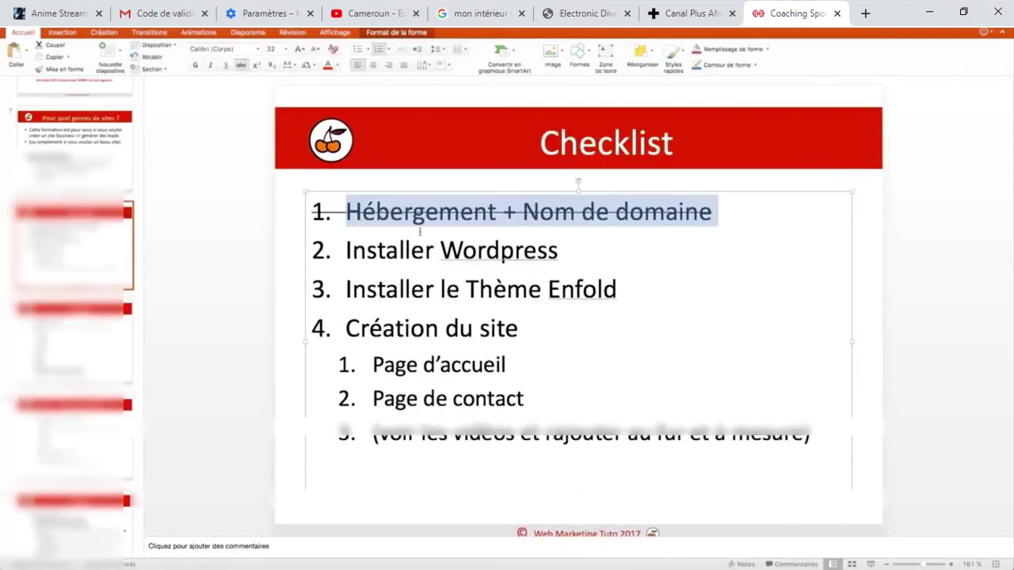
# - Bold 'Wordpress' and append ';-)' after 'Création du site'
pyautogui.doubleClick(491, 251)
pyautogui.hotkey('ctrl', 'b')
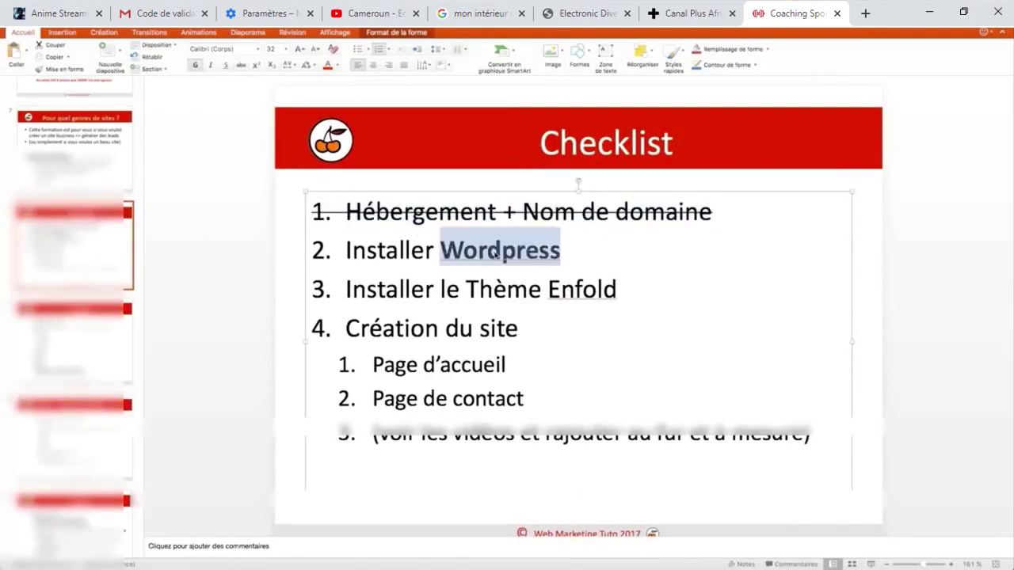
pyautogui.moveTo(618, 290); pyautogui.dragTo(469, 287)
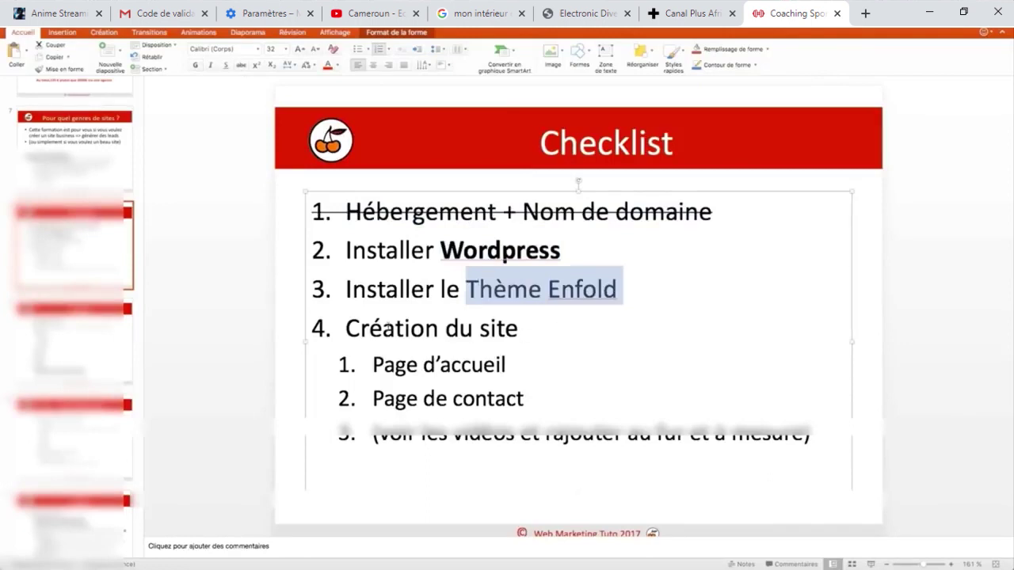
pyautogui.click(535, 332)
pyautogui.write(';-)')
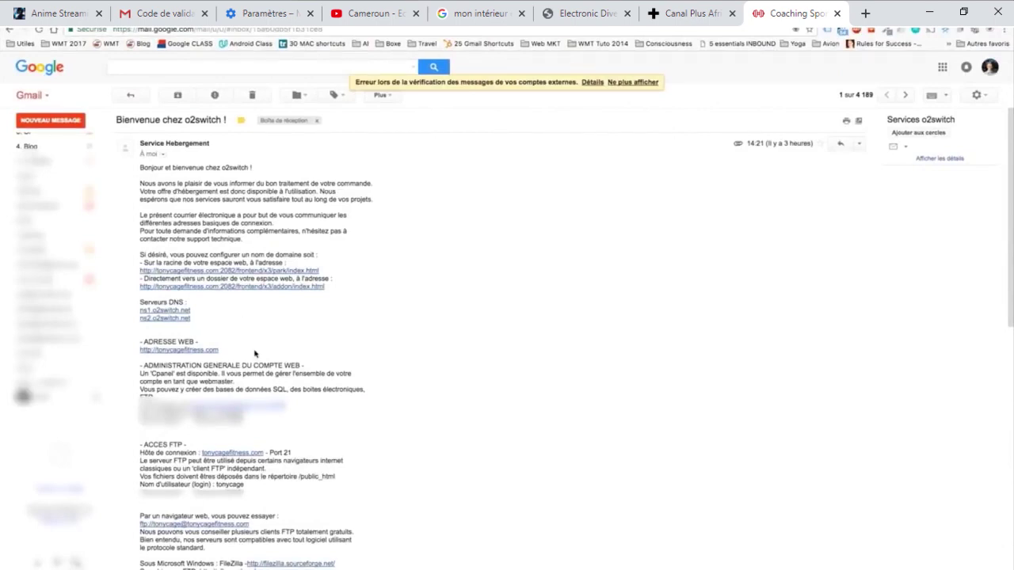
# - Open the email's cPanel link, then select the login username and password lines in the email
pyautogui.scroll(-1, 254, 353)
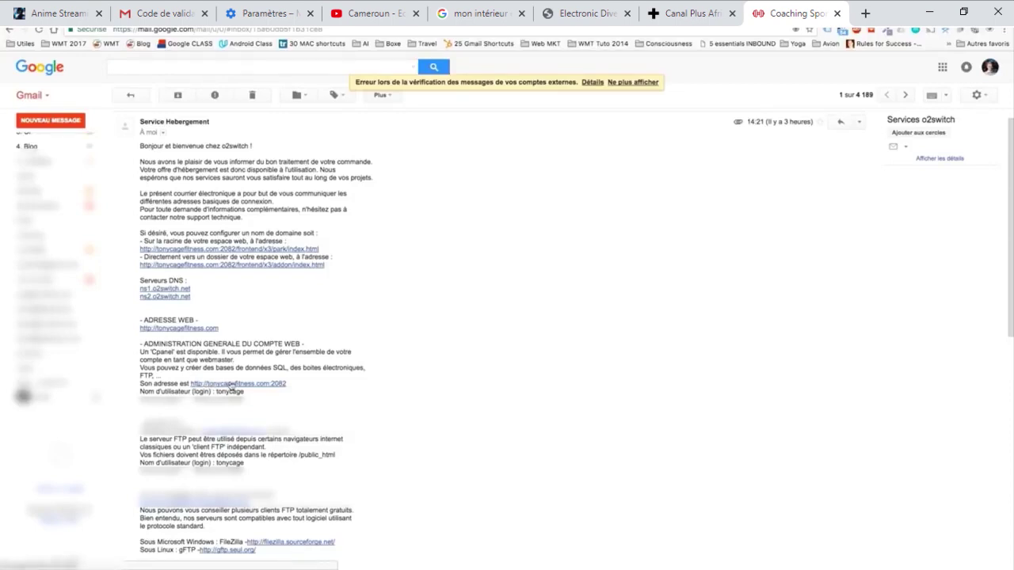
pyautogui.click(231, 385)
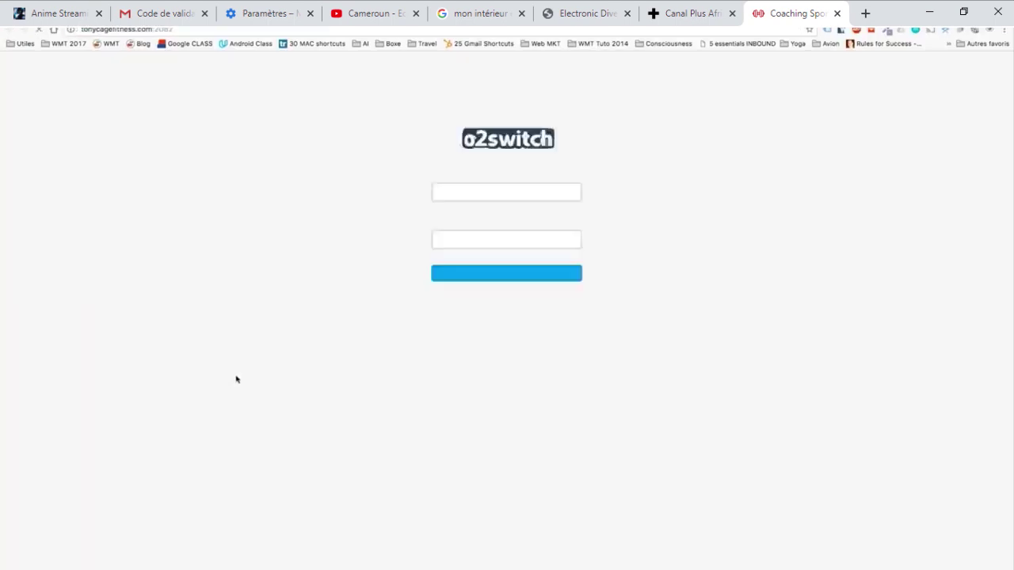
pyautogui.click(307, 12)
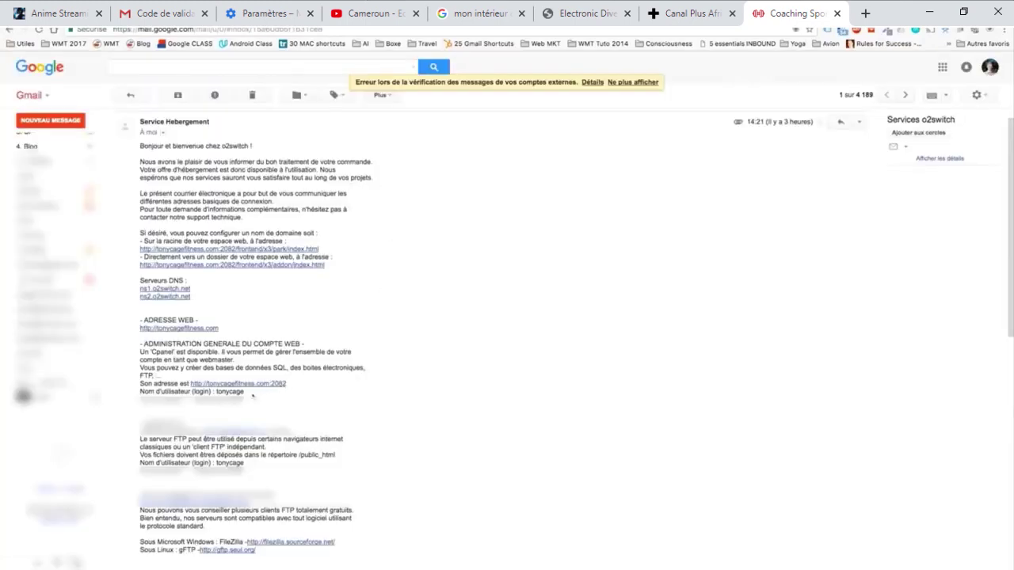
pyautogui.moveTo(246, 392); pyautogui.dragTo(163, 392)
pyautogui.moveTo(248, 400); pyautogui.dragTo(196, 400)
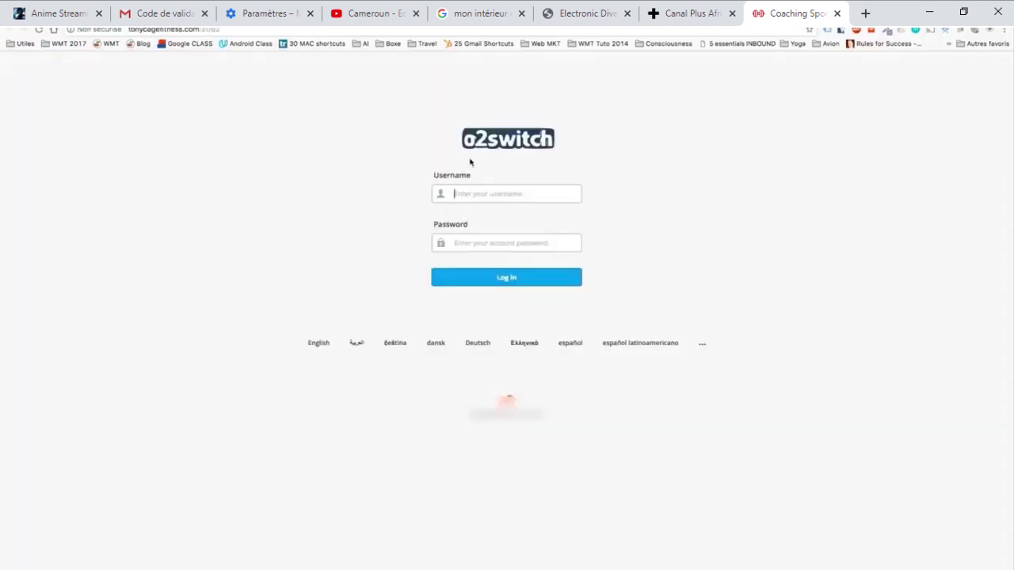
# - Log in to o2switch cPanel with the account username and password, and let Chrome save it
pyautogui.click(469, 189)
pyautogui.write('tonycage')
pyautogui.click(503, 242)
pyautogui.hotkey('ctrl', 'v')
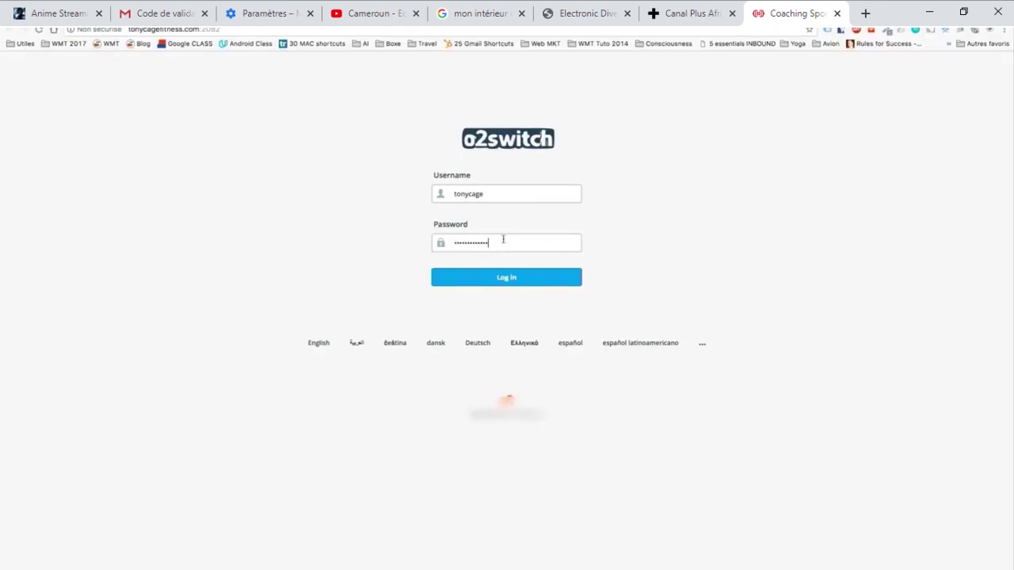
pyautogui.click(515, 277)
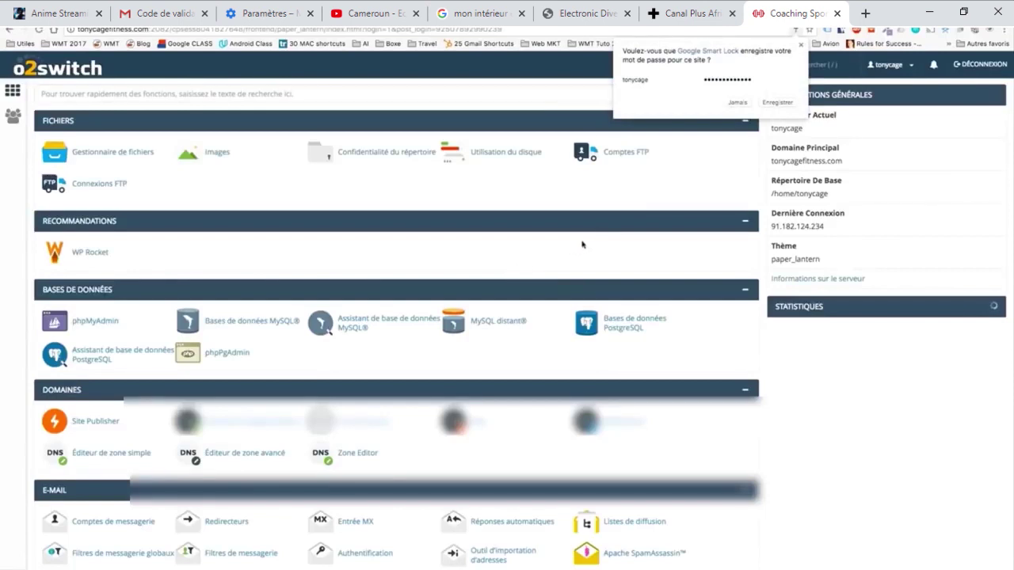
pyautogui.click(767, 105)
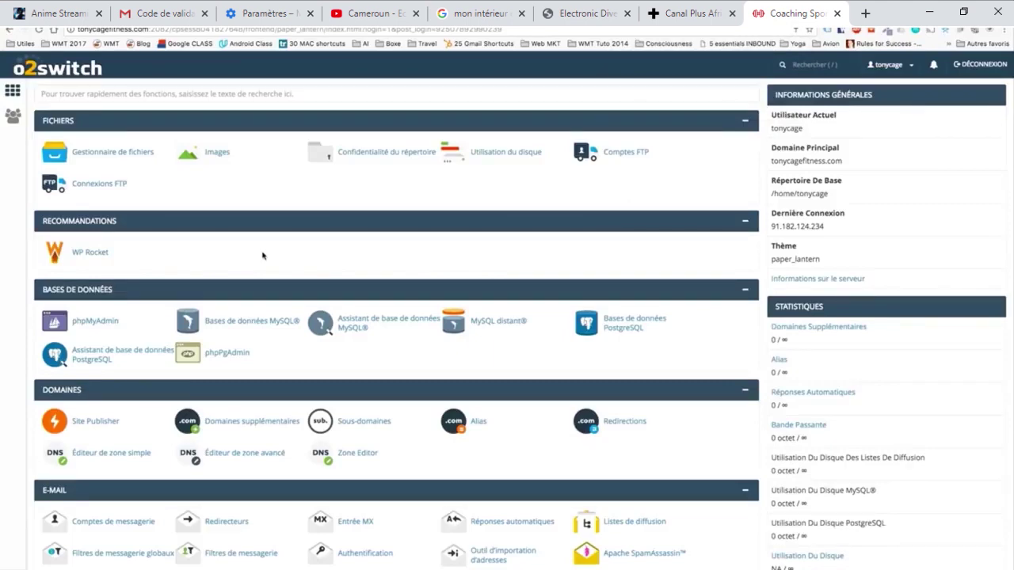
# - Open the WordPress installer under Softaculous Apps Installer
pyautogui.scroll(-4, 262, 255)
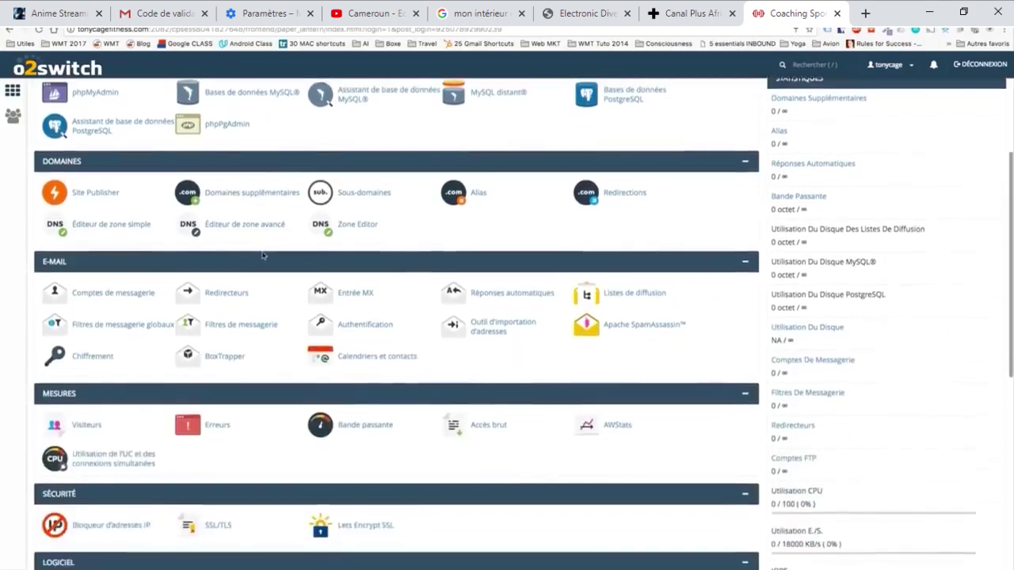
pyautogui.scroll(-5, 262, 255)
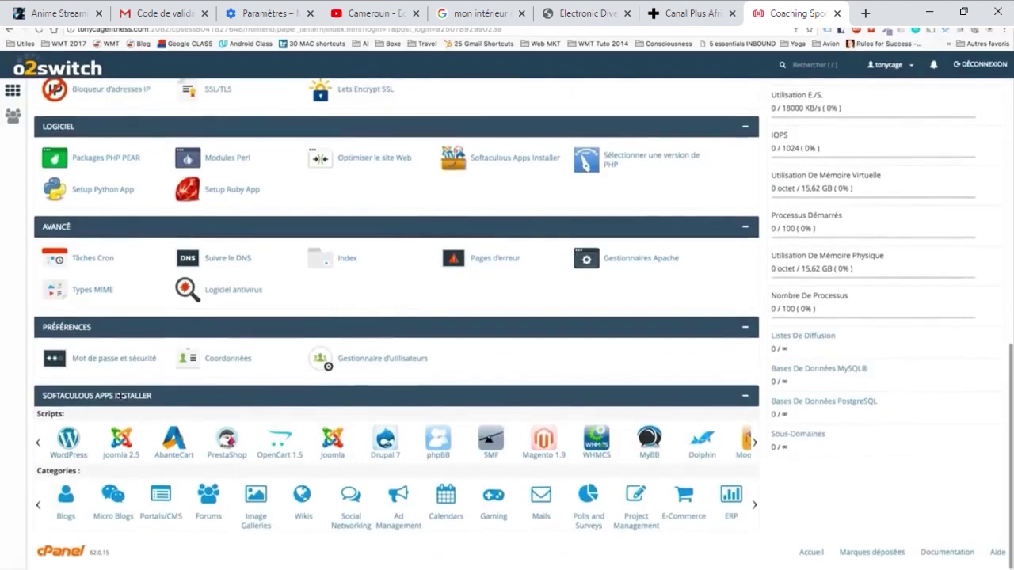
pyautogui.click(68, 441)
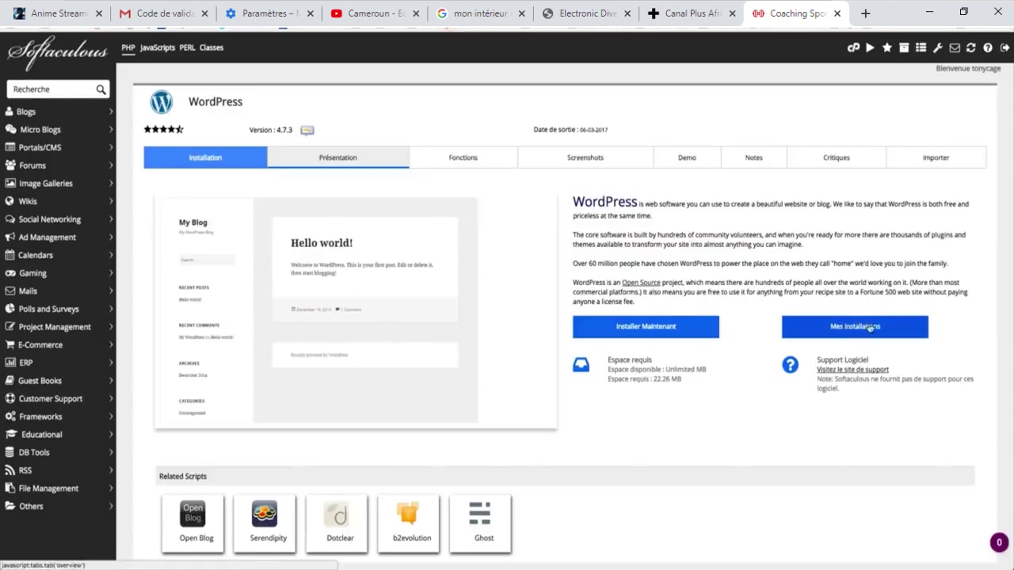
pyautogui.click(688, 328)
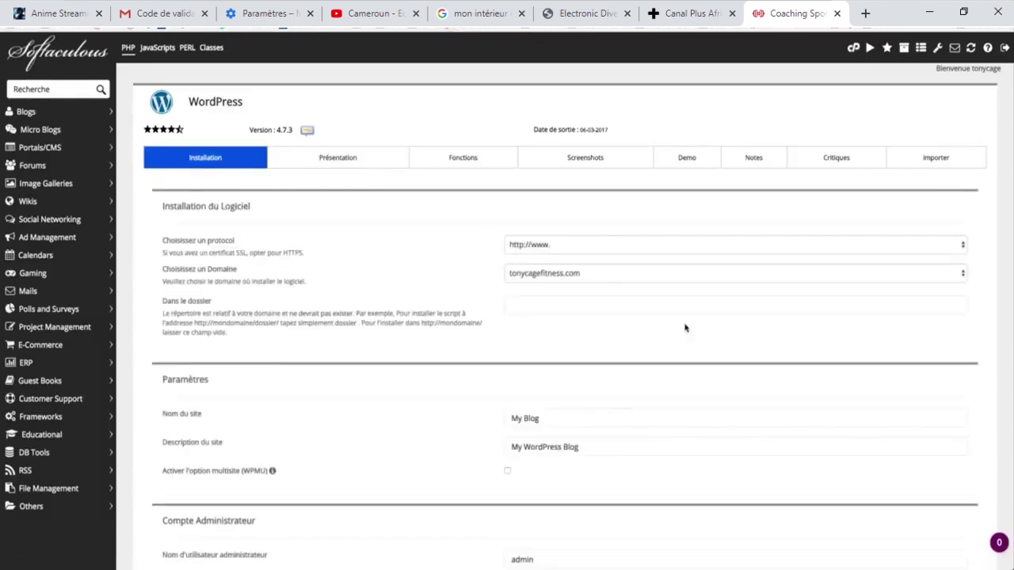
pyautogui.click(579, 245)
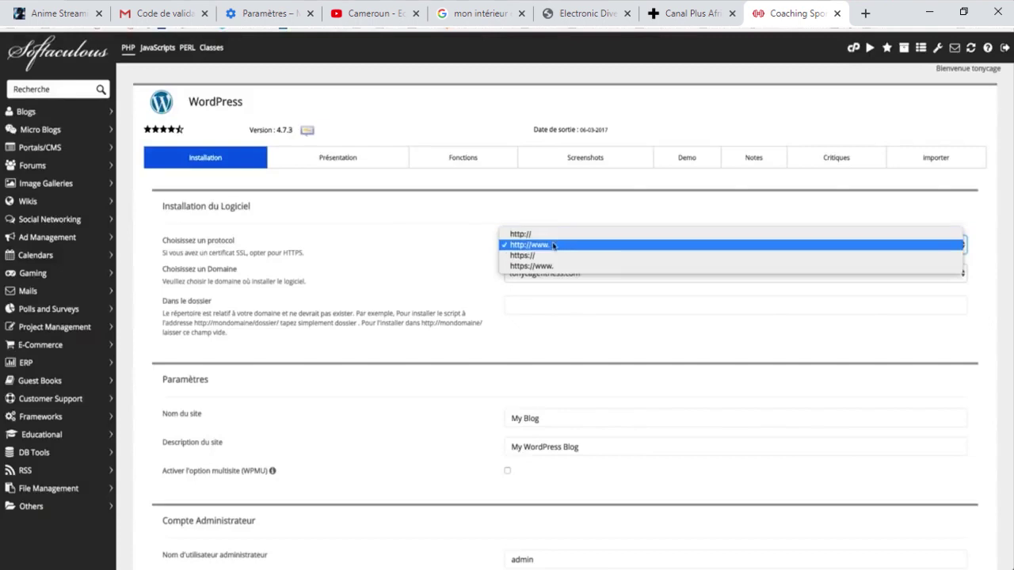
pyautogui.click(553, 246)
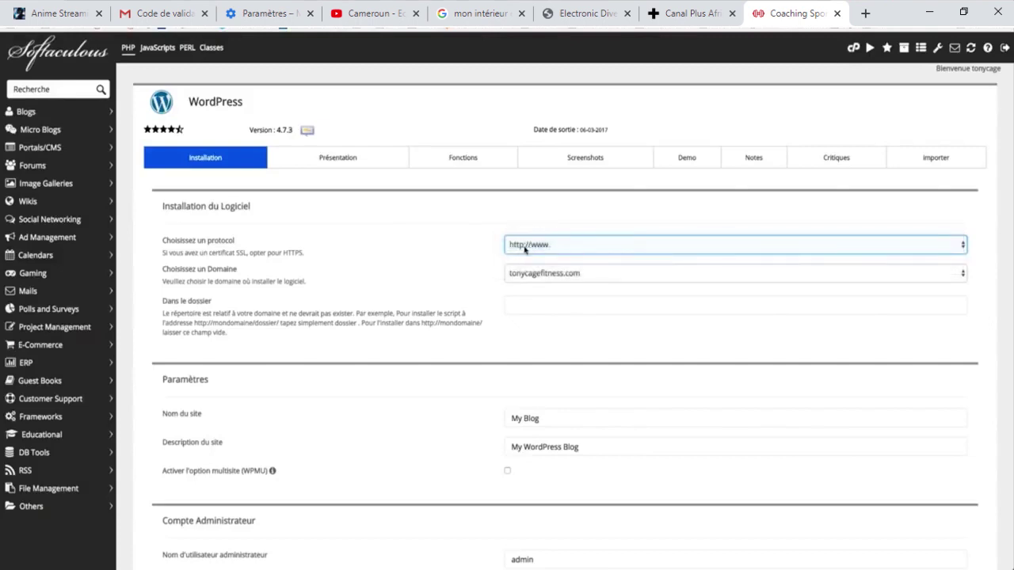
pyautogui.click(532, 248)
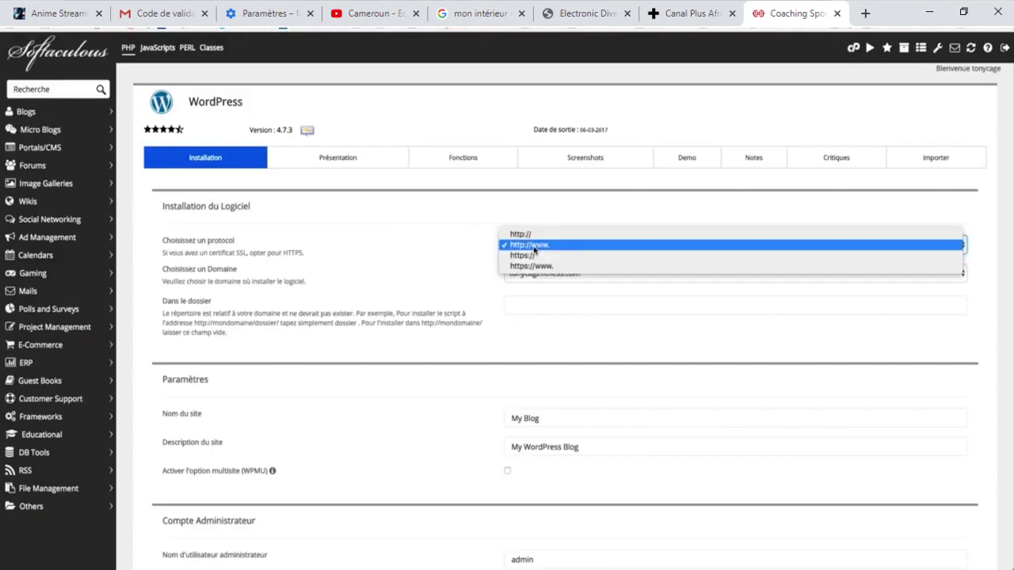
pyautogui.click(417, 260)
pyautogui.click(572, 273)
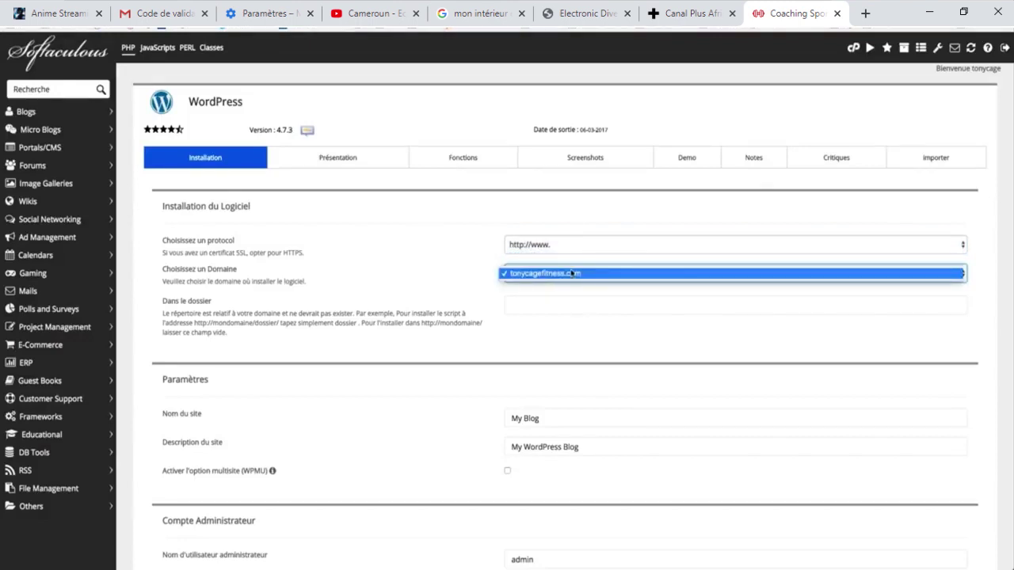
pyautogui.click(571, 273)
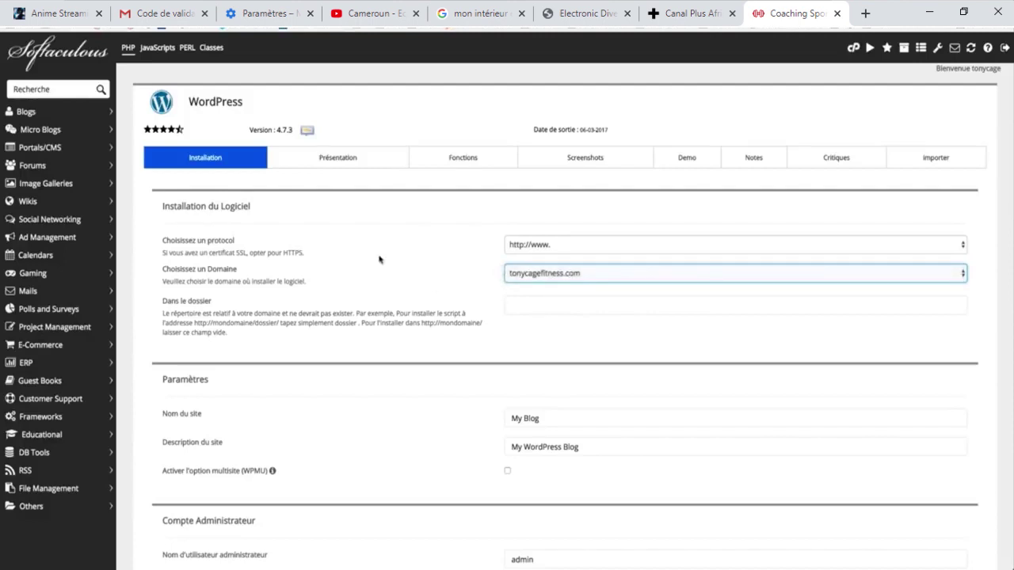
pyautogui.click(581, 274)
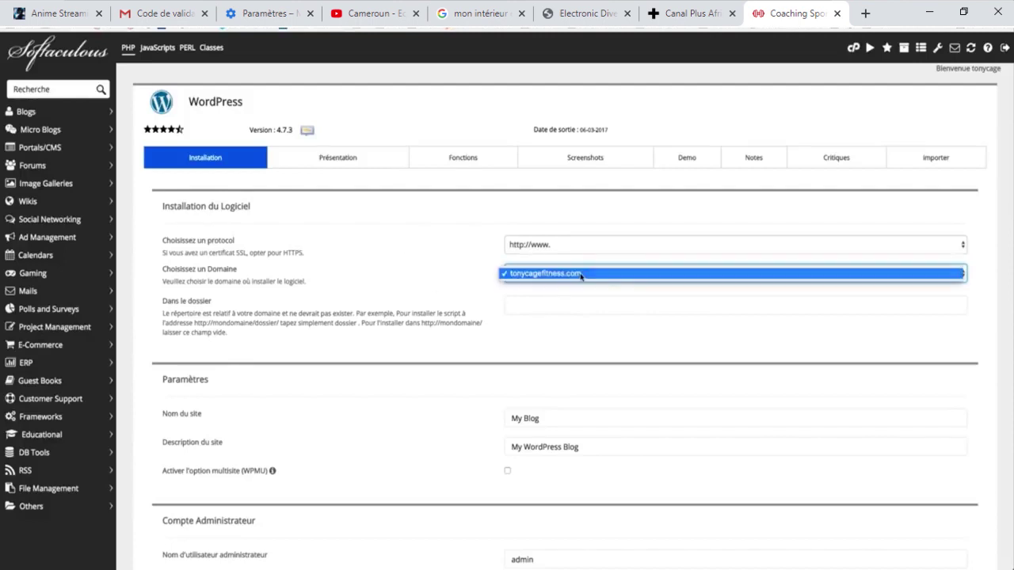
pyautogui.click(592, 273)
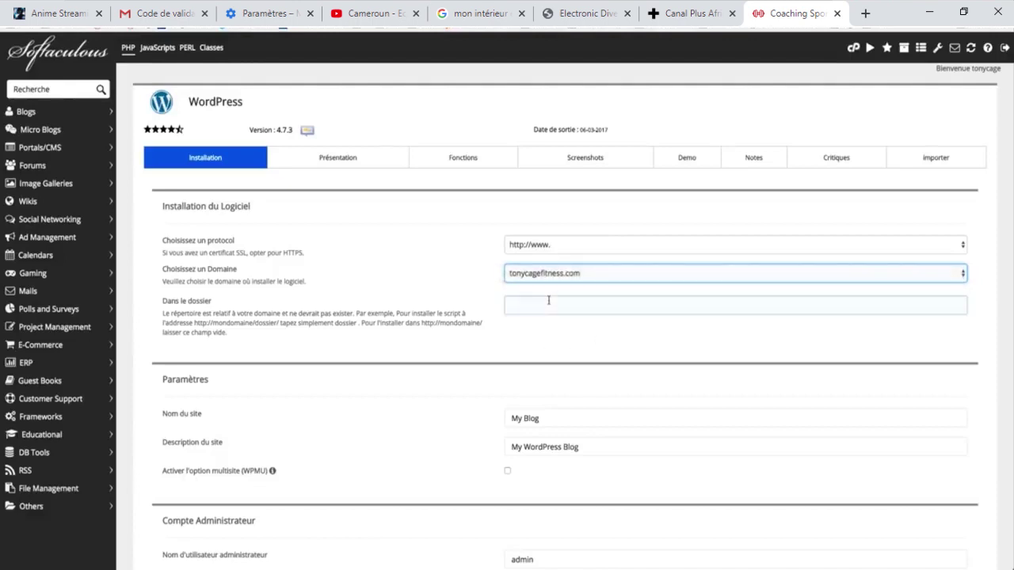
pyautogui.click(584, 304)
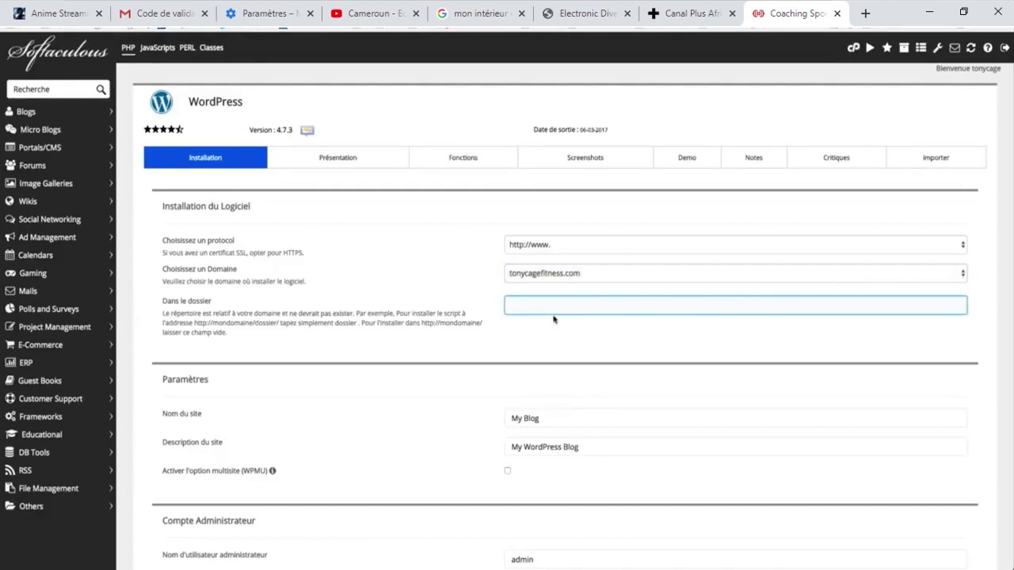
pyautogui.click(278, 324)
pyautogui.moveTo(278, 325); pyautogui.dragTo(255, 324)
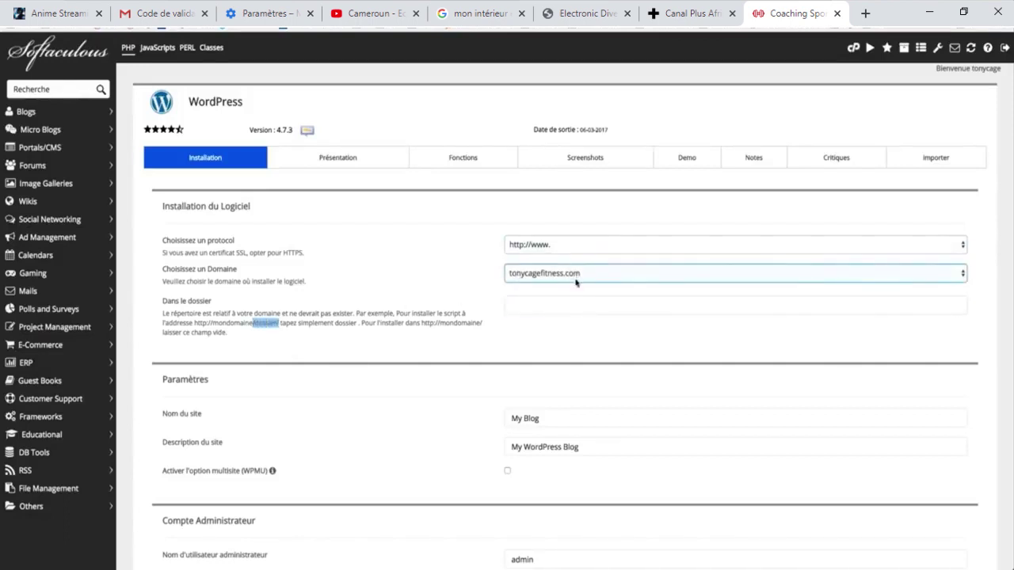
pyautogui.press('Tab')
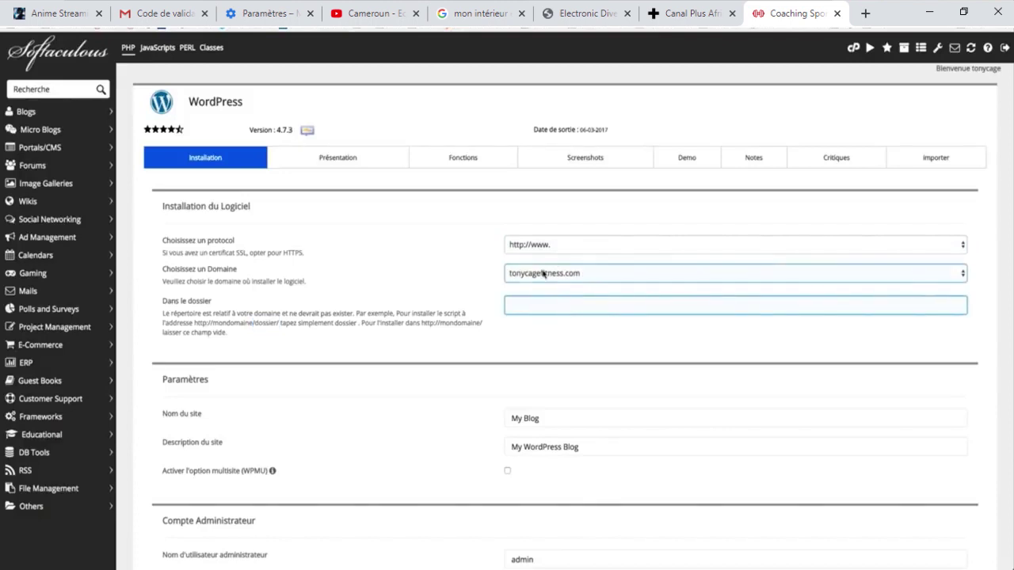
pyautogui.scroll(-2, 566, 275)
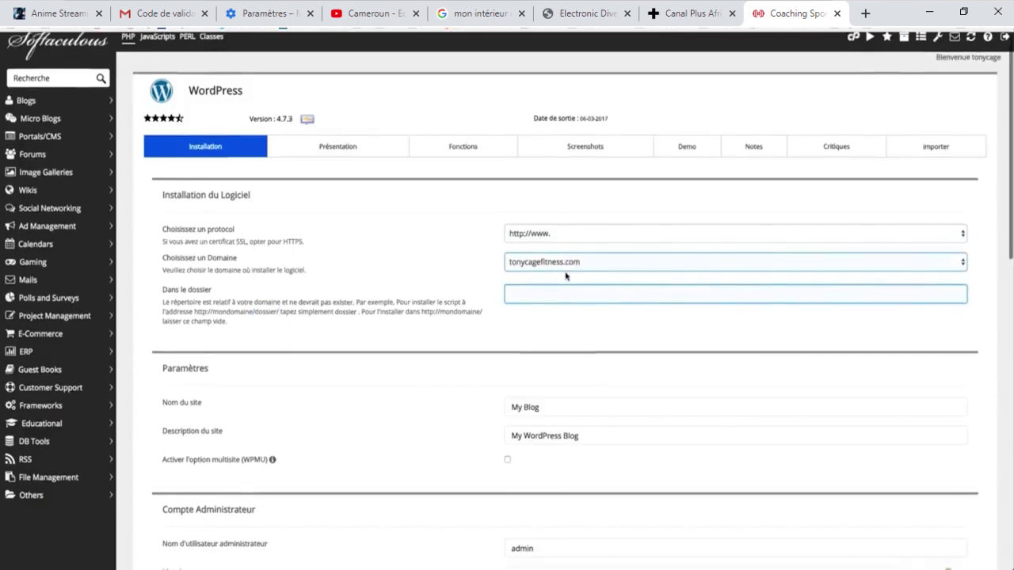
# - Enter site name 'Tony Cage Fitness' and description 'Devenez fort et musclés'
pyautogui.press('Tab')
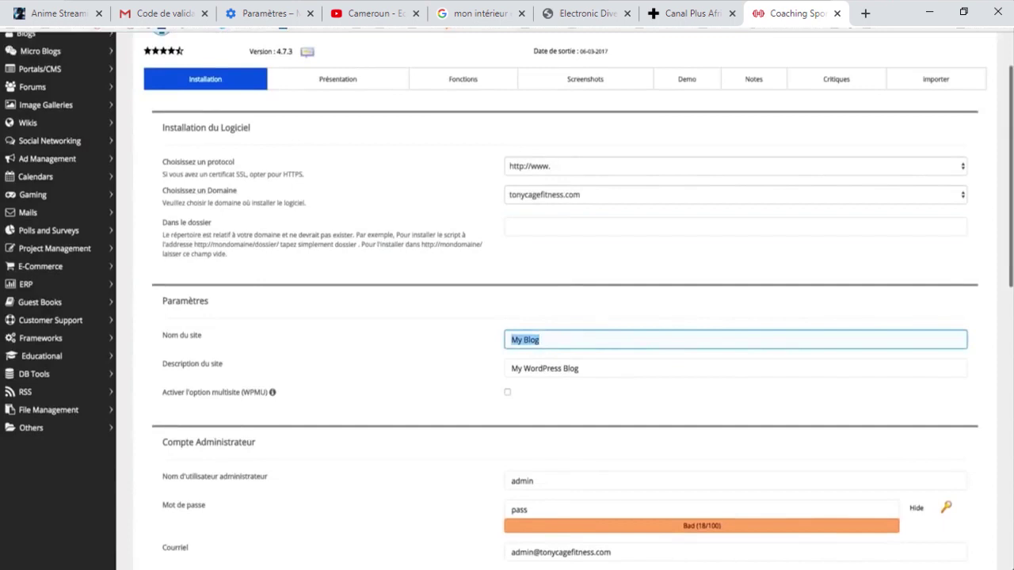
pyautogui.write('Tony Cage Fitness')
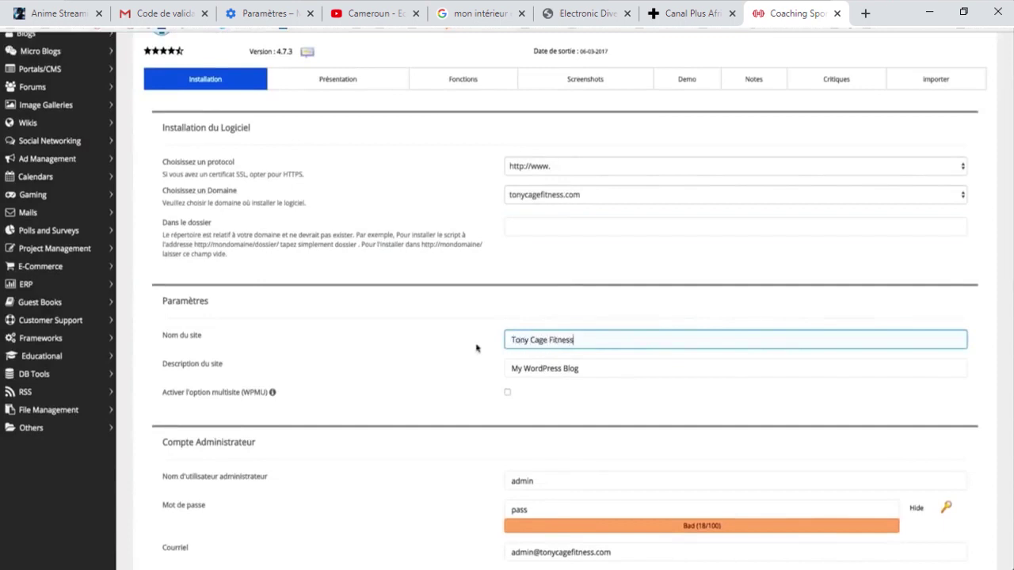
pyautogui.press('Tab')
pyautogui.write('D')
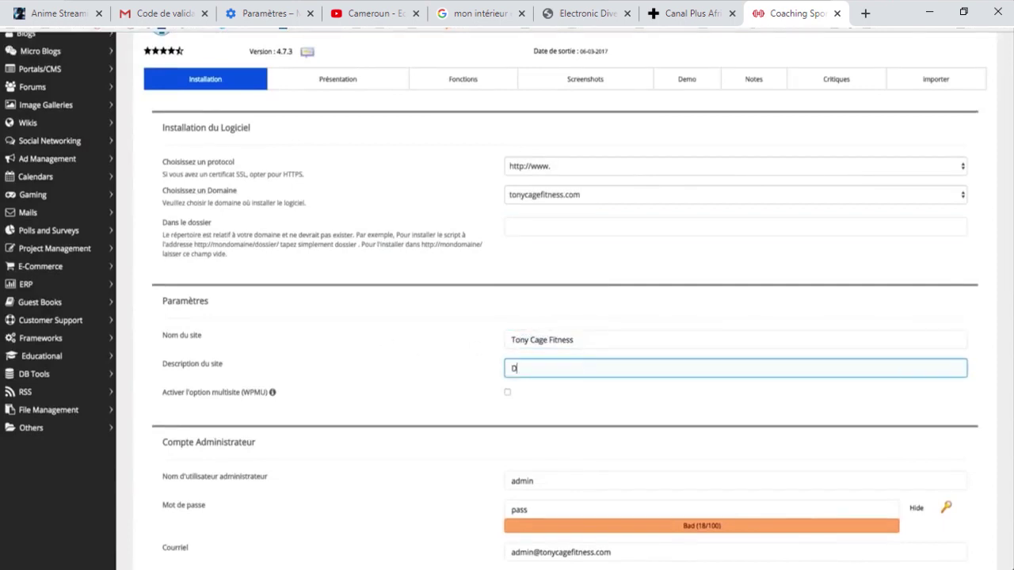
pyautogui.write('evenez fort et musclés')
# - Replace the default admin username and set a new masked admin password
pyautogui.scroll(-2, 452, 343)
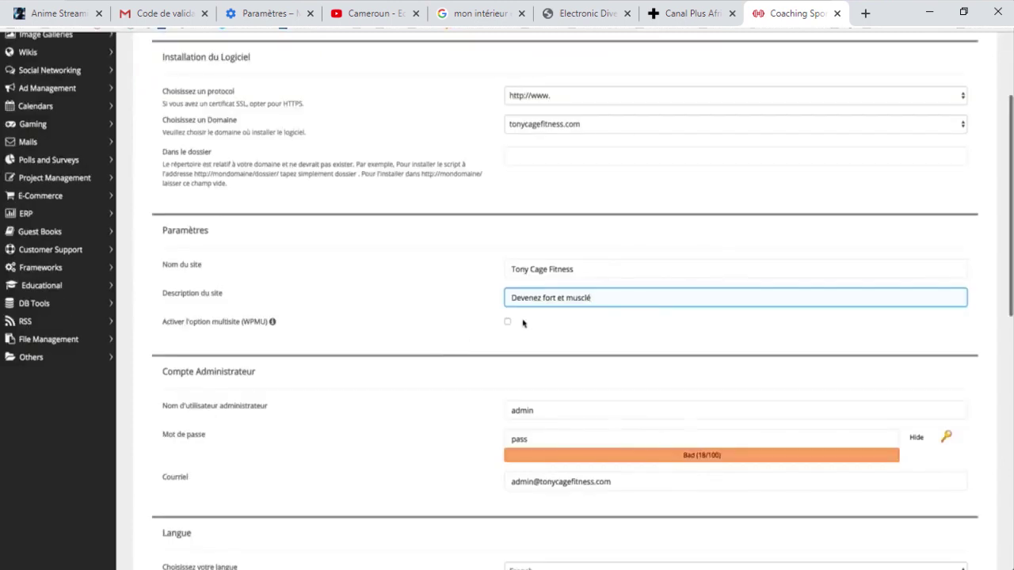
pyautogui.scroll(-1, 523, 320)
pyautogui.moveTo(547, 294); pyautogui.dragTo(489, 292)
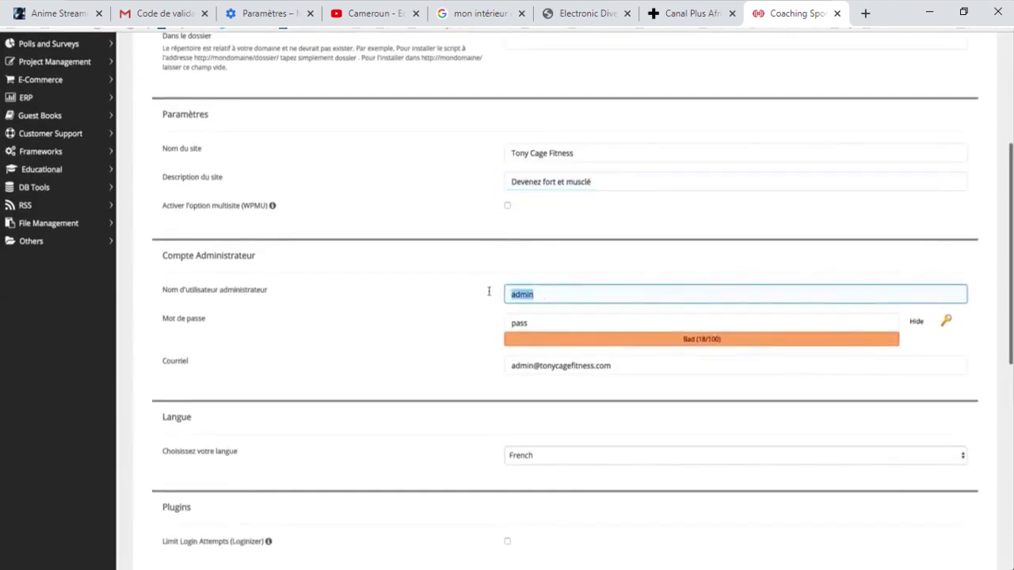
pyautogui.write('J')
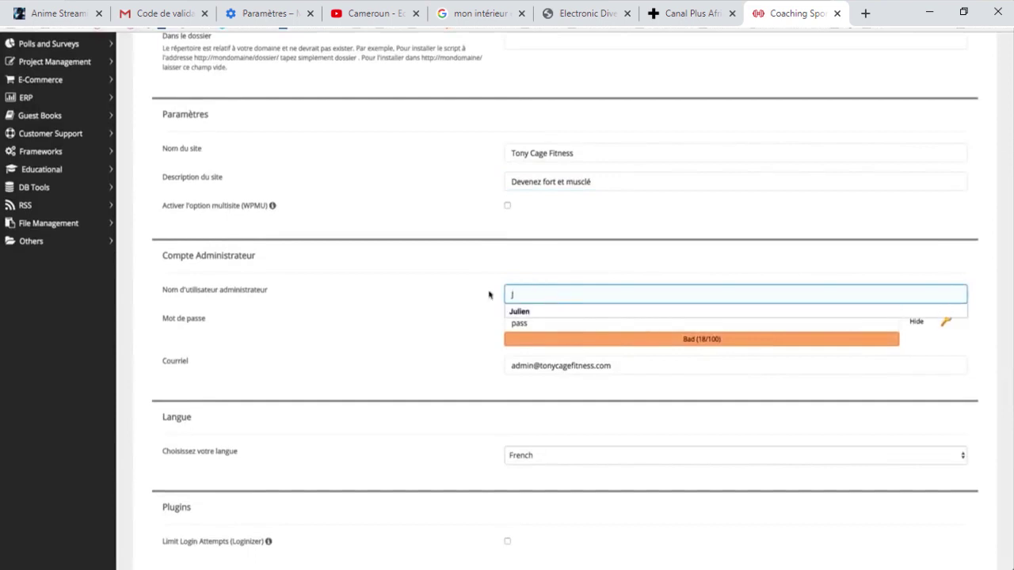
pyautogui.click(518, 311)
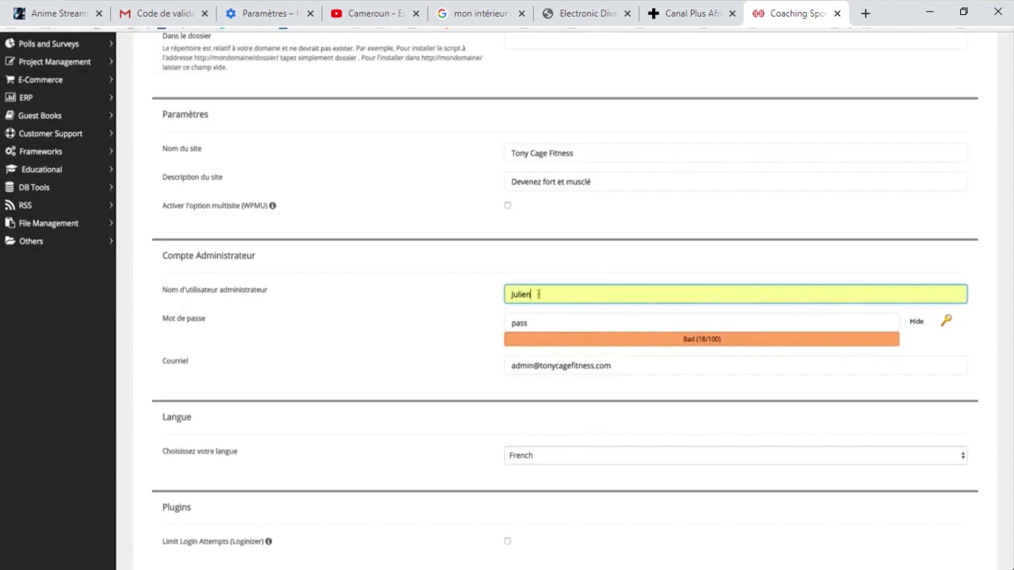
pyautogui.scroll(-1, 468, 339)
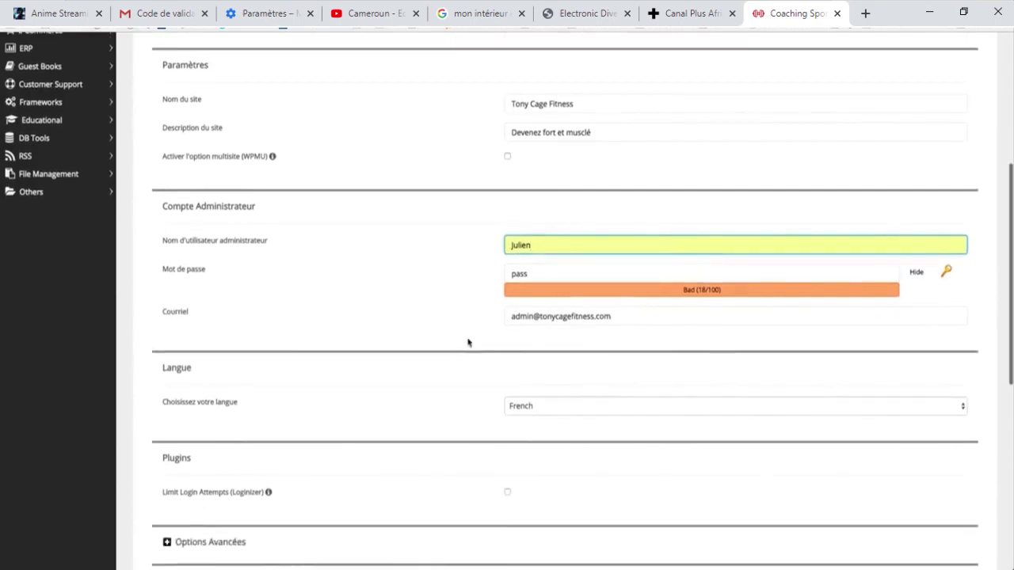
pyautogui.click(919, 273)
pyautogui.moveTo(755, 275); pyautogui.dragTo(455, 267)
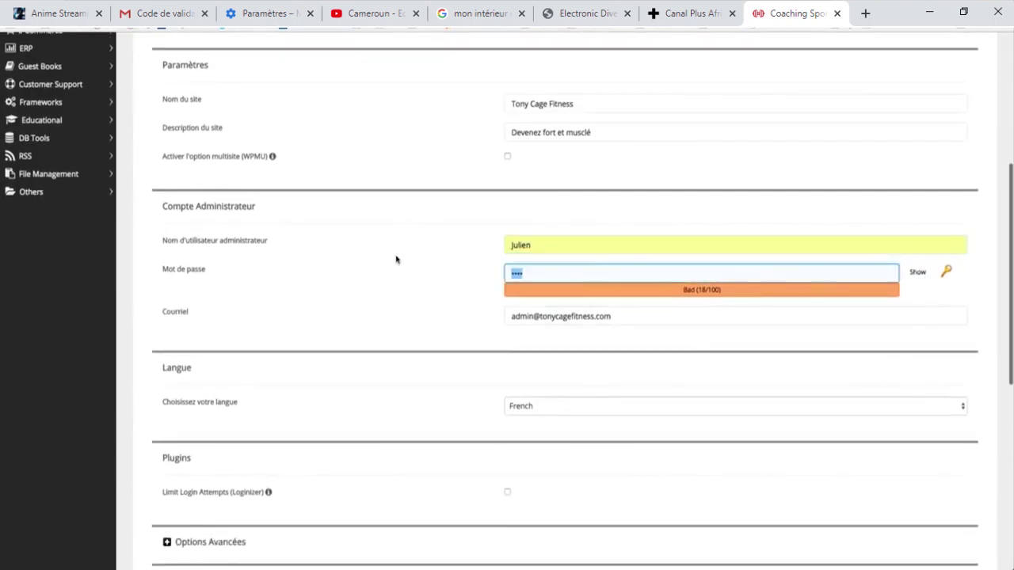
pyautogui.write('••••••••••••')
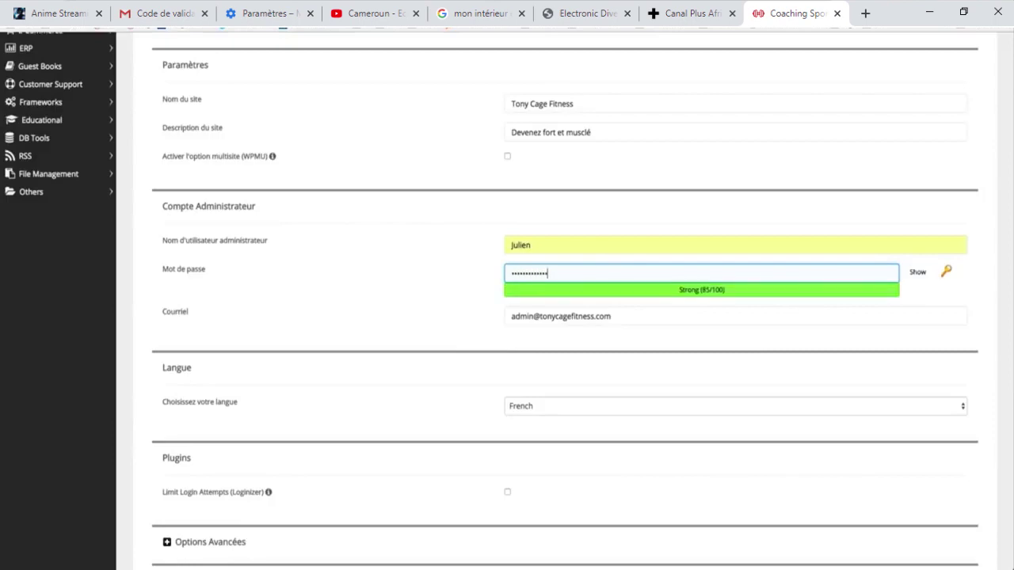
# - Replace the default admin e-mail with a saved e-mail address from the browser's suggestions
pyautogui.click(591, 315)
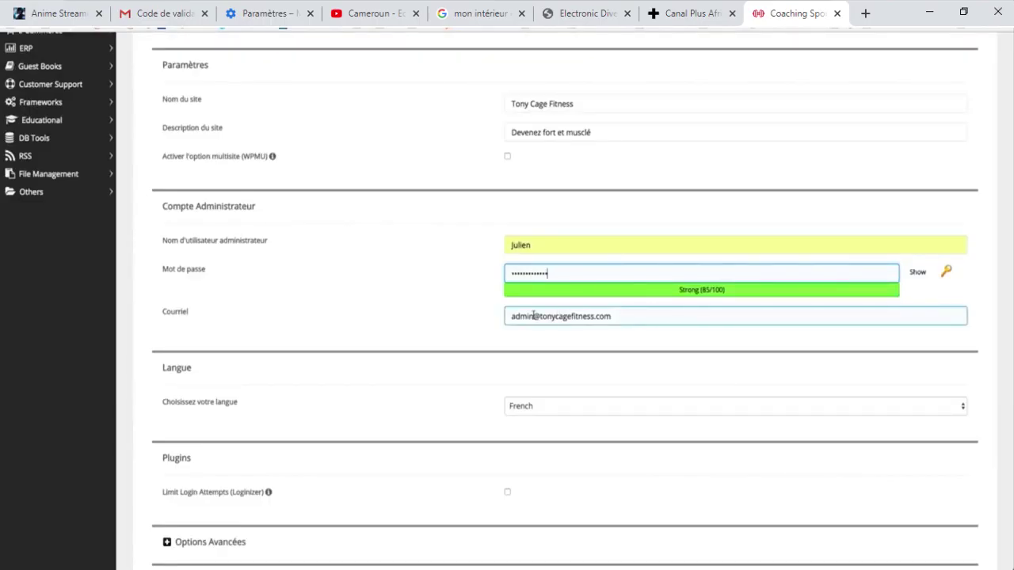
pyautogui.moveTo(533, 315); pyautogui.dragTo(489, 313)
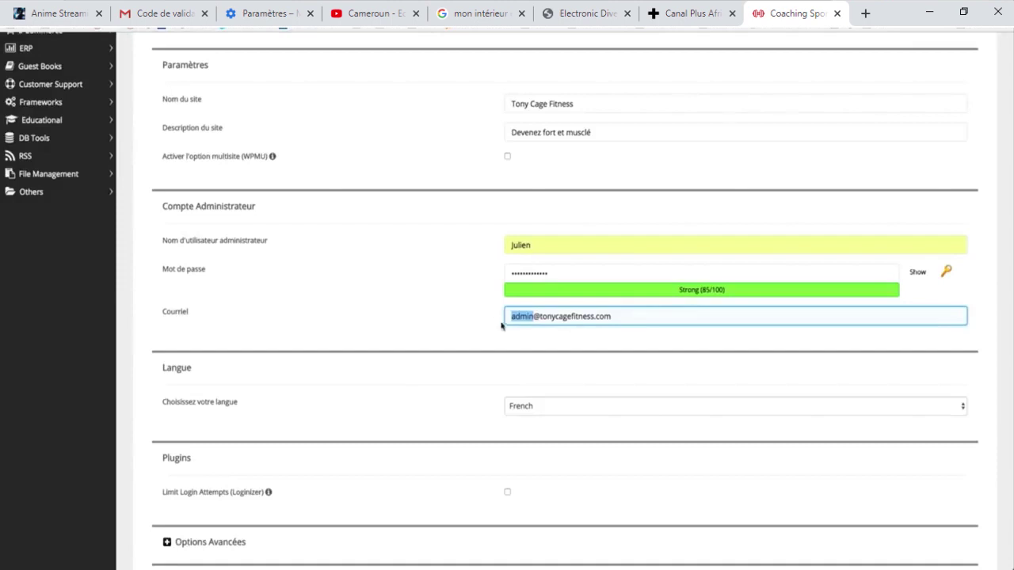
pyautogui.moveTo(540, 317); pyautogui.dragTo(666, 317)
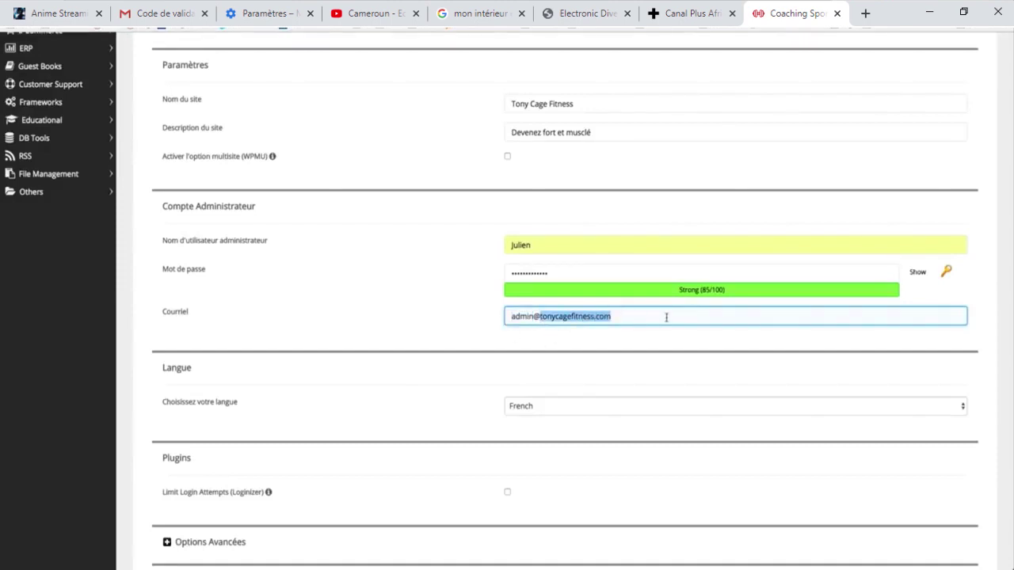
pyautogui.doubleClick(524, 317)
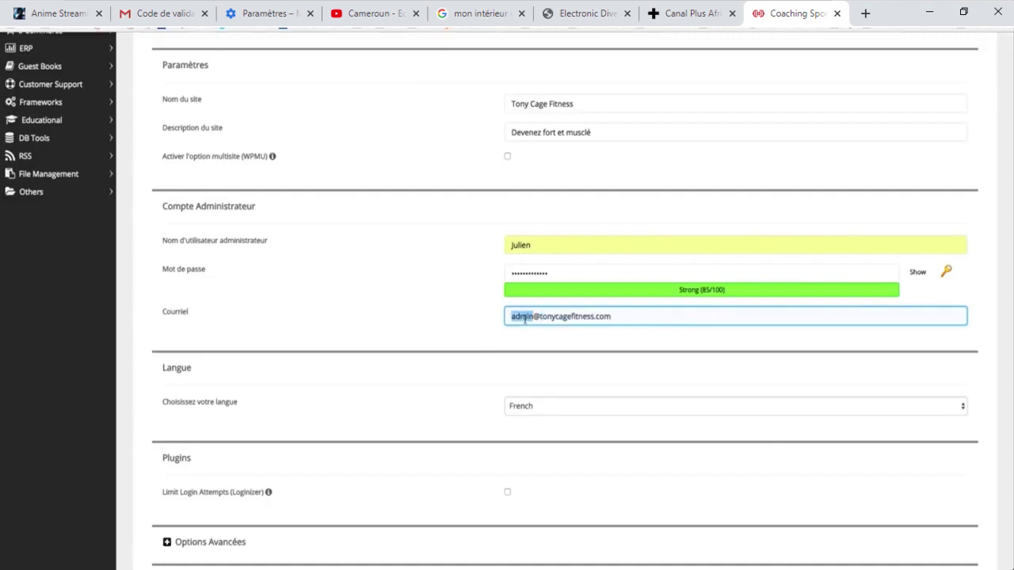
pyautogui.click(616, 320)
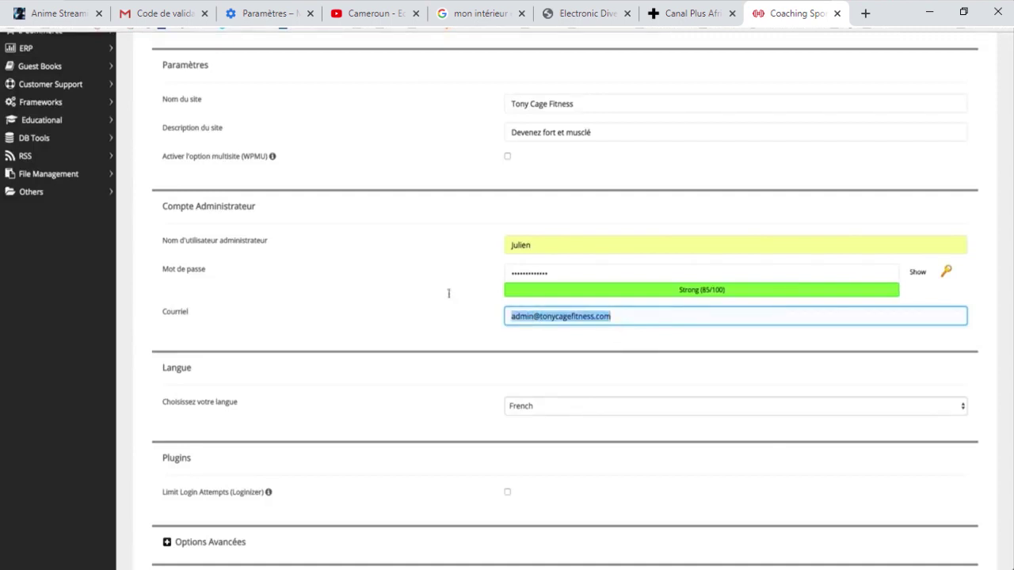
pyautogui.hotkey('ctrl', 'a')
pyautogui.press('BackSpace')
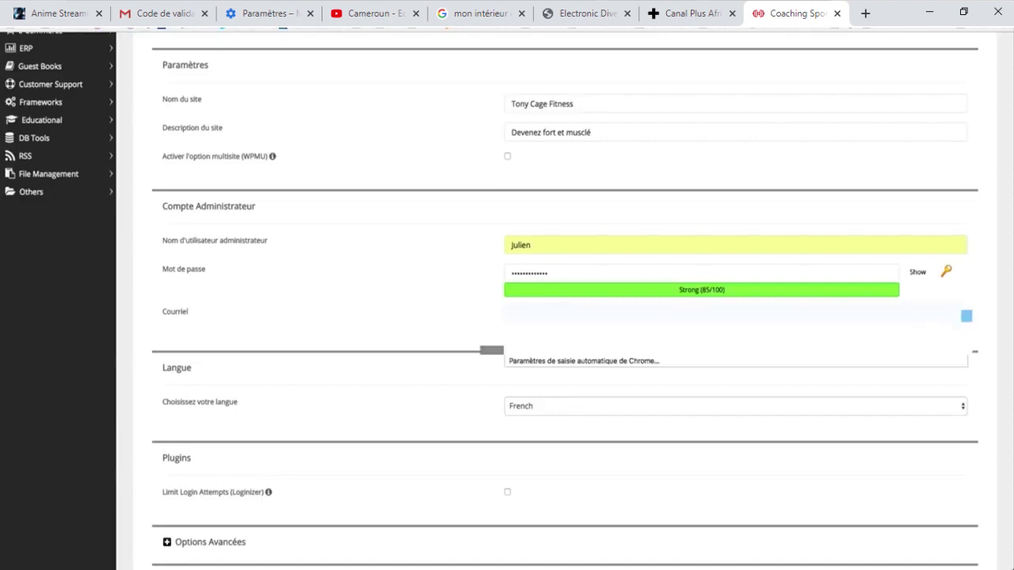
pyautogui.click(542, 331)
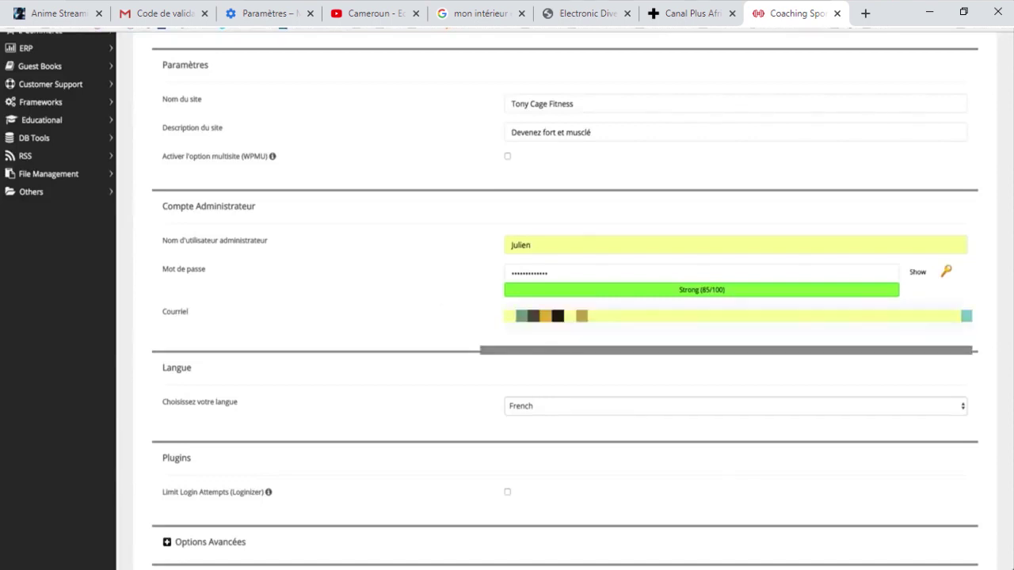
pyautogui.press('Down')
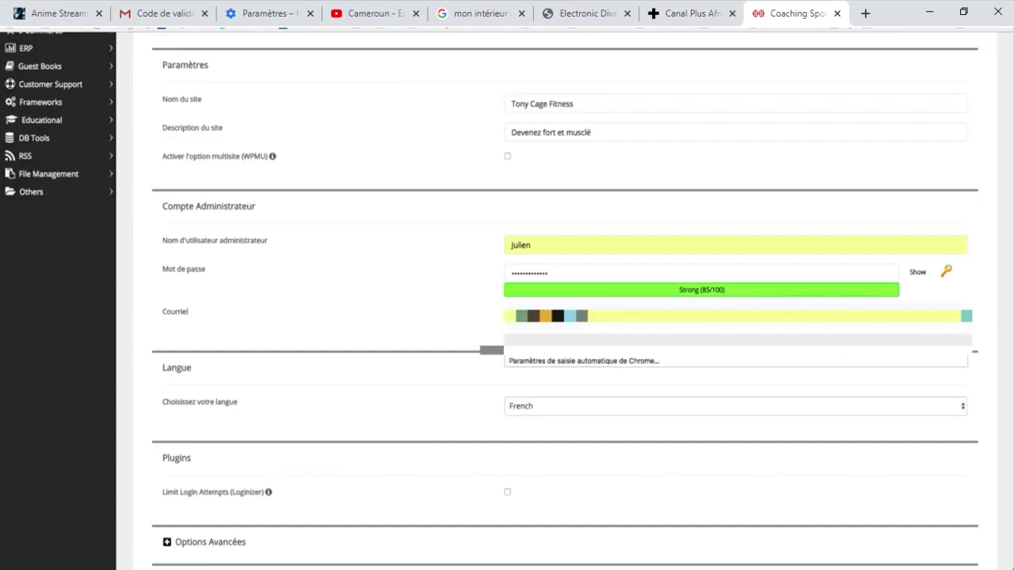
pyautogui.press('Return')
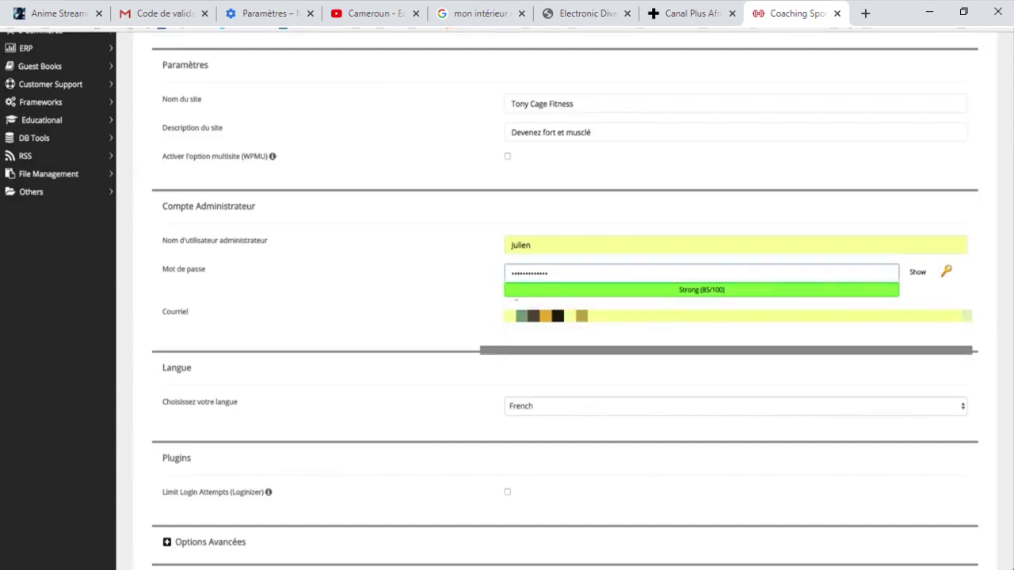
pyautogui.scroll(-2, 507, 301)
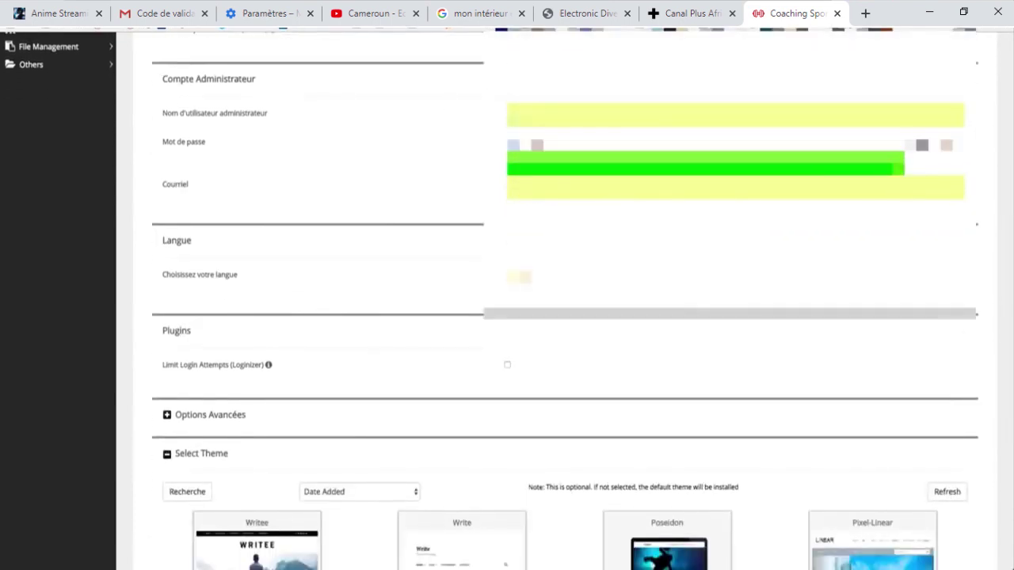
# - Scroll through the install options and page to the next set of available themes
pyautogui.scroll(-2, 507, 301)
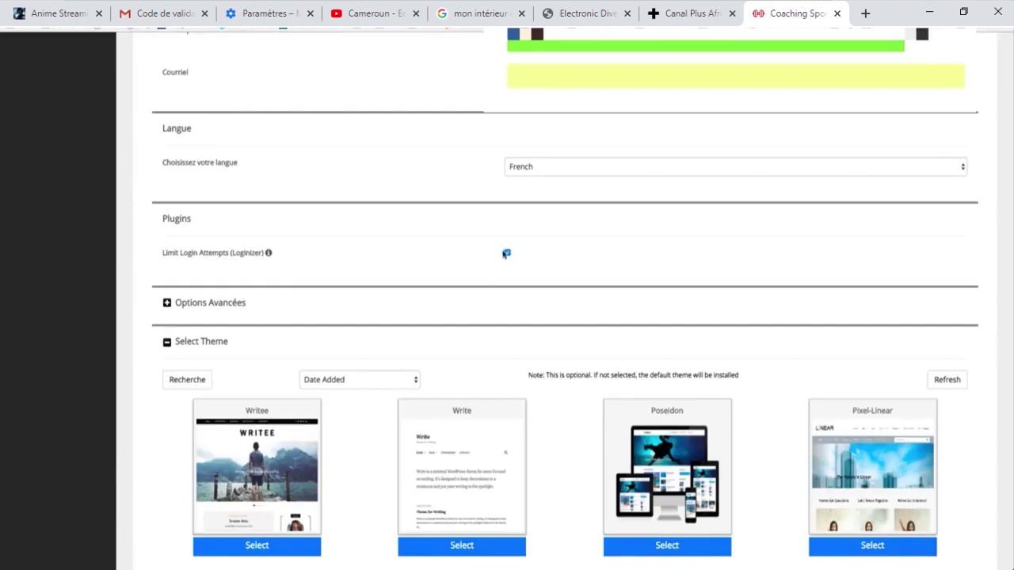
pyautogui.scroll(-1, 507, 255)
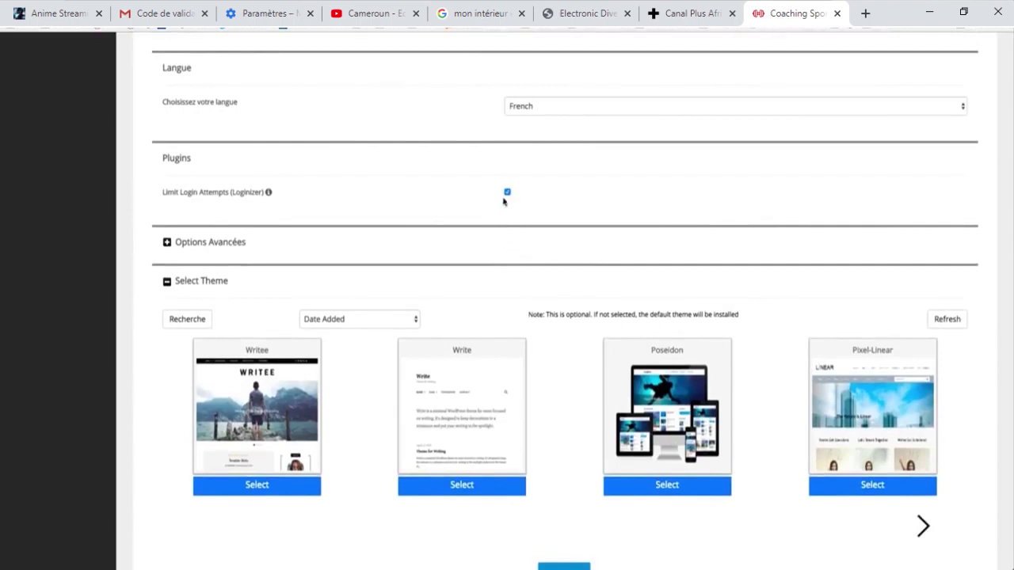
pyautogui.scroll(-1, 503, 201)
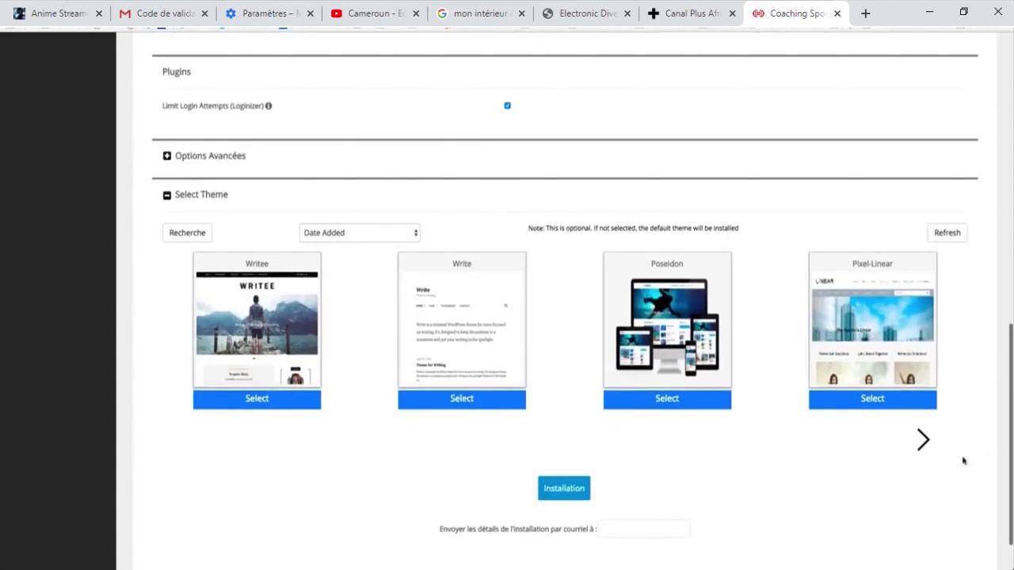
pyautogui.click(924, 441)
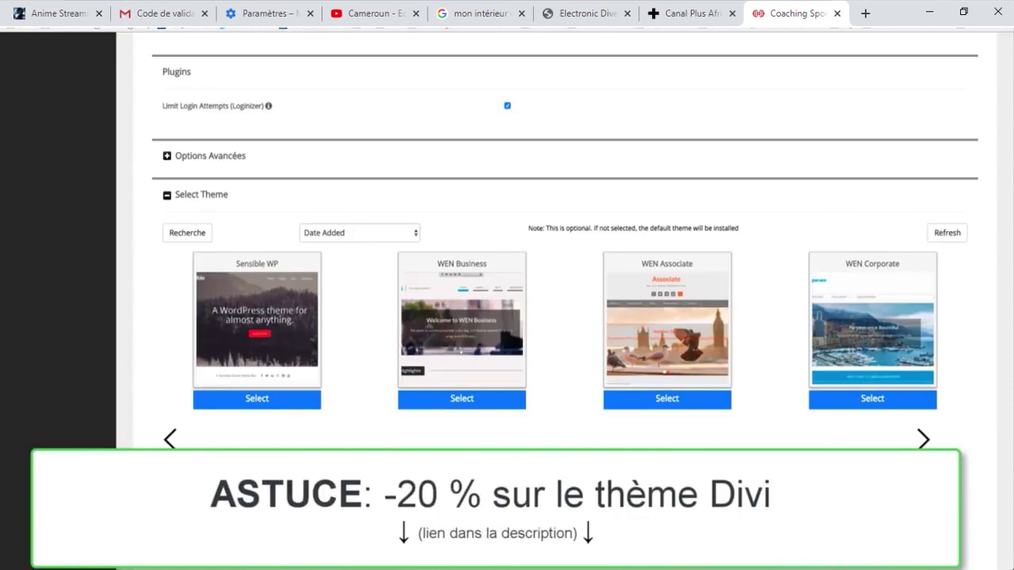
# - Fill the installation-details e-mail from a suggestion and launch the WordPress installation
pyautogui.scroll(-1, 507, 302)
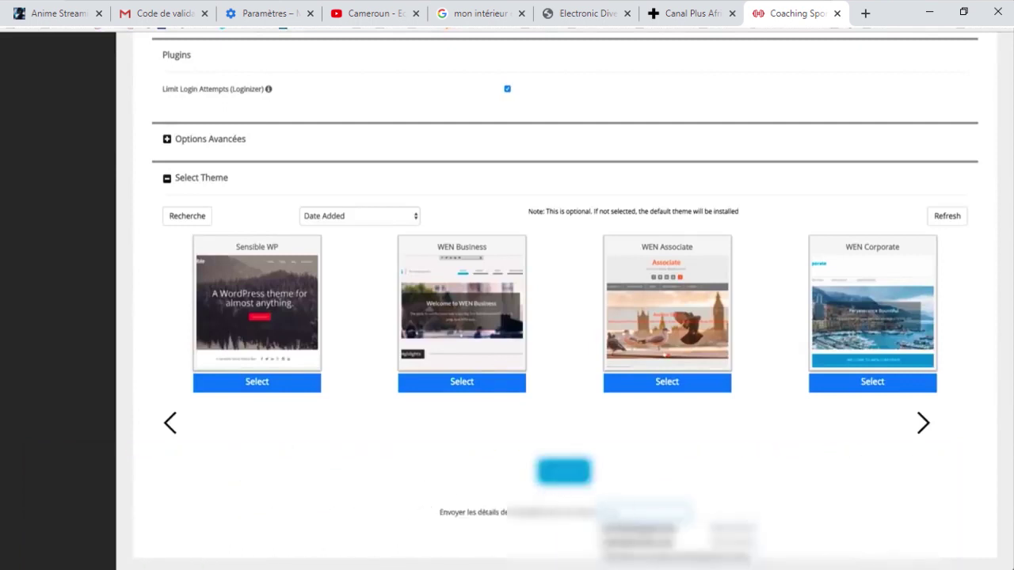
pyautogui.click(634, 527)
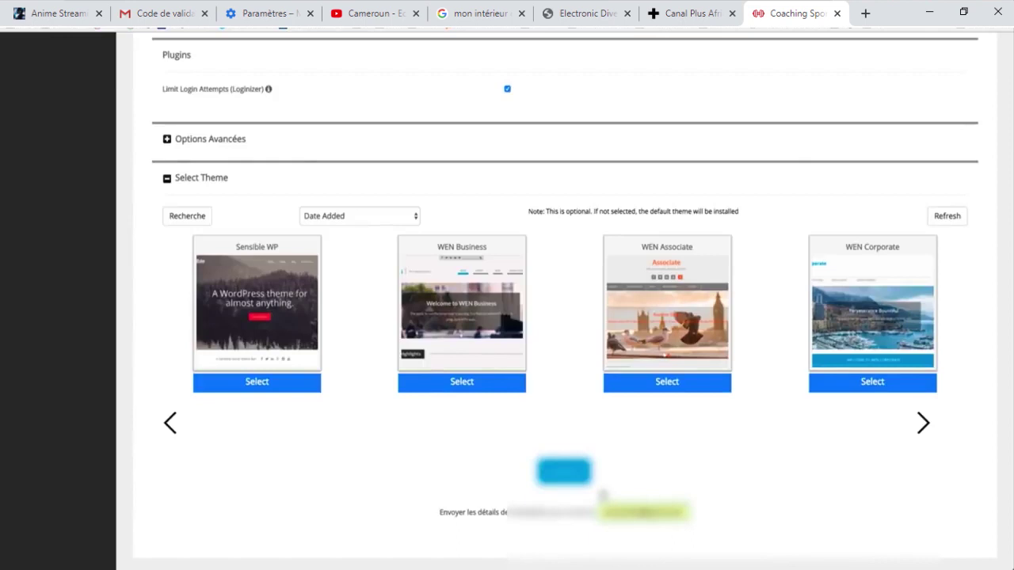
pyautogui.scroll(-1, 602, 495)
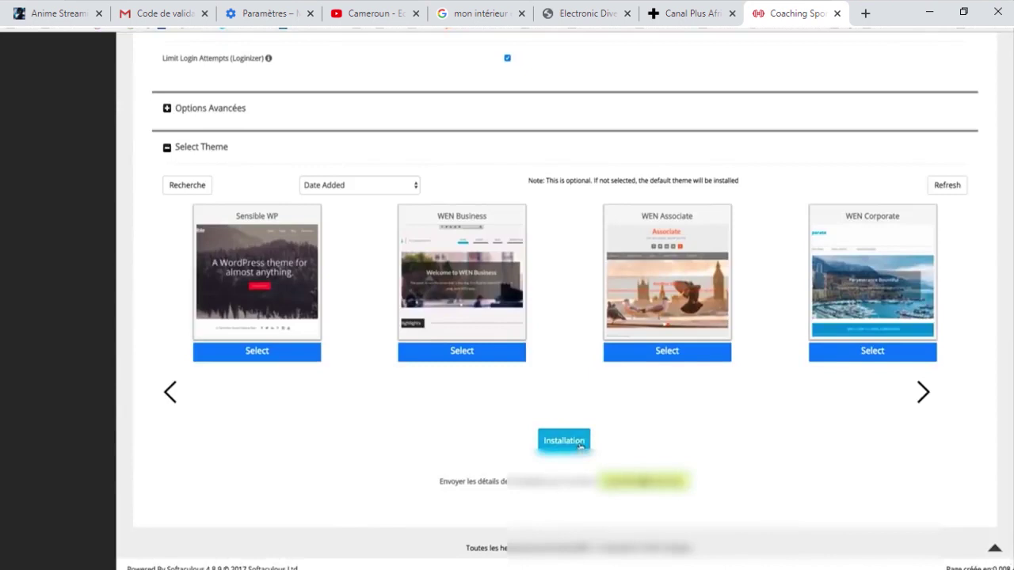
pyautogui.click(580, 446)
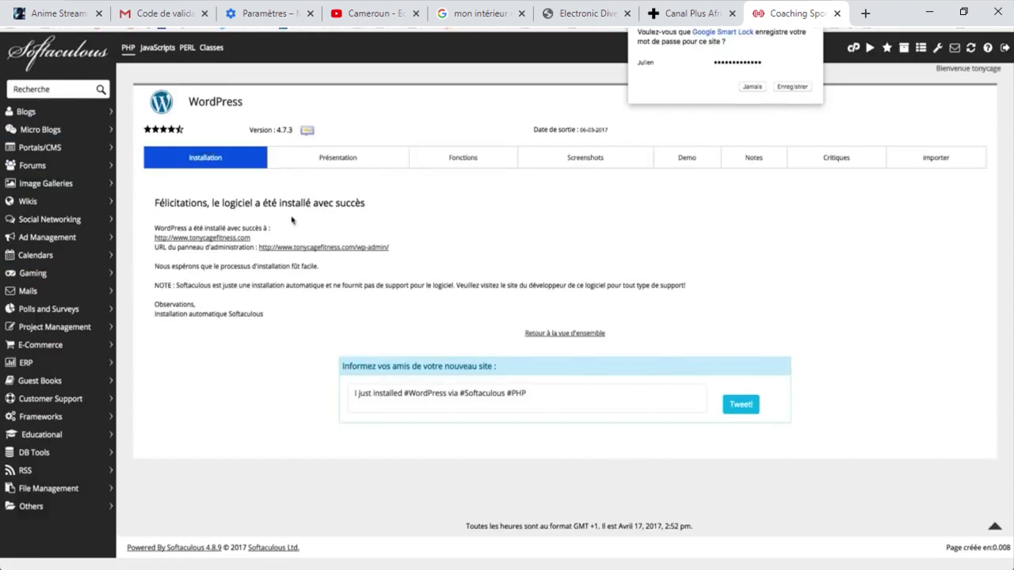
# - Preview the new tonycagefitness.com front page, then open its wp-admin dashboard
pyautogui.moveTo(440, 252); pyautogui.dragTo(158, 227)
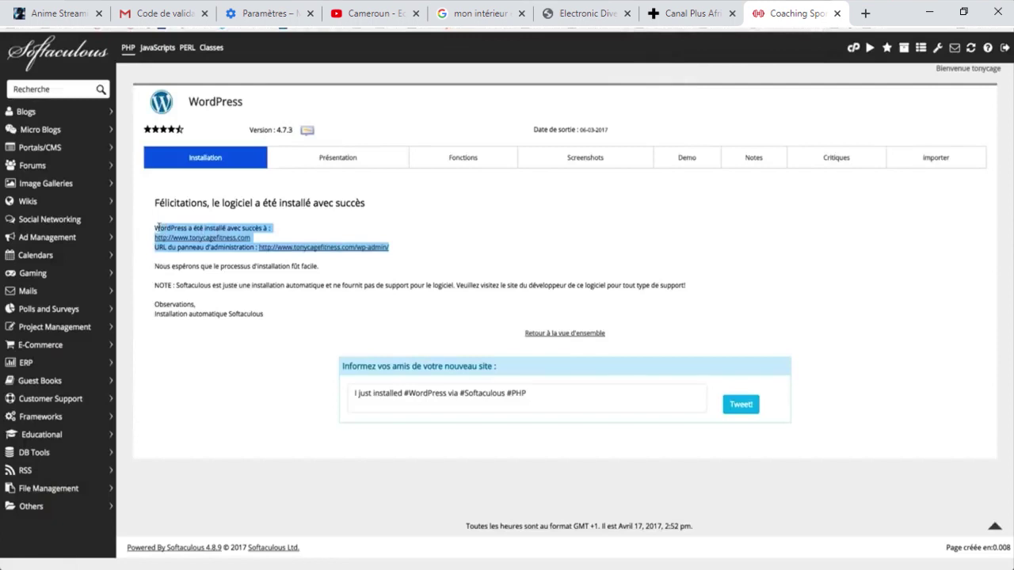
pyautogui.click(159, 227)
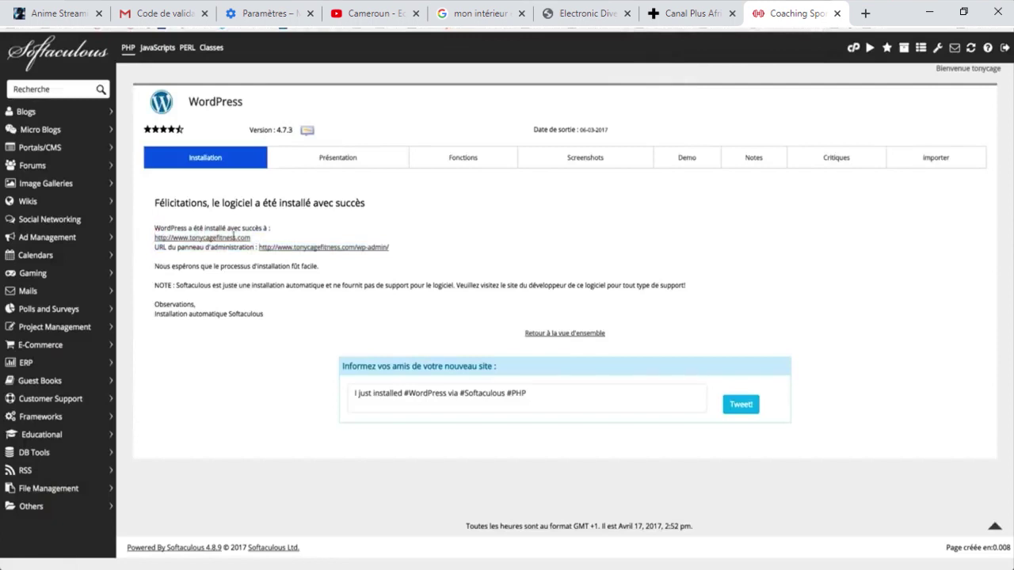
pyautogui.moveTo(251, 237); pyautogui.dragTo(155, 237)
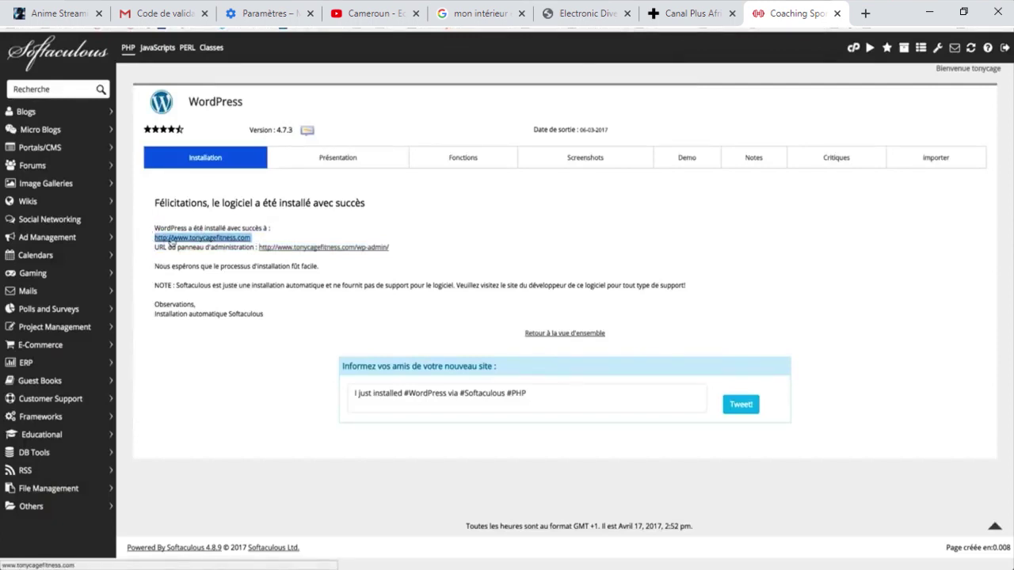
pyautogui.click(171, 241)
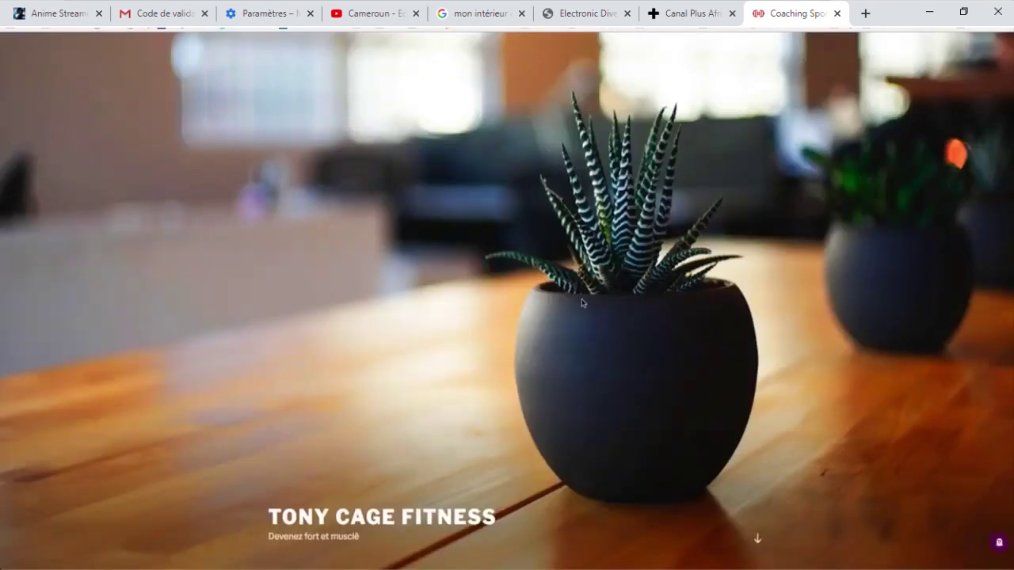
pyautogui.scroll(-7, 582, 303)
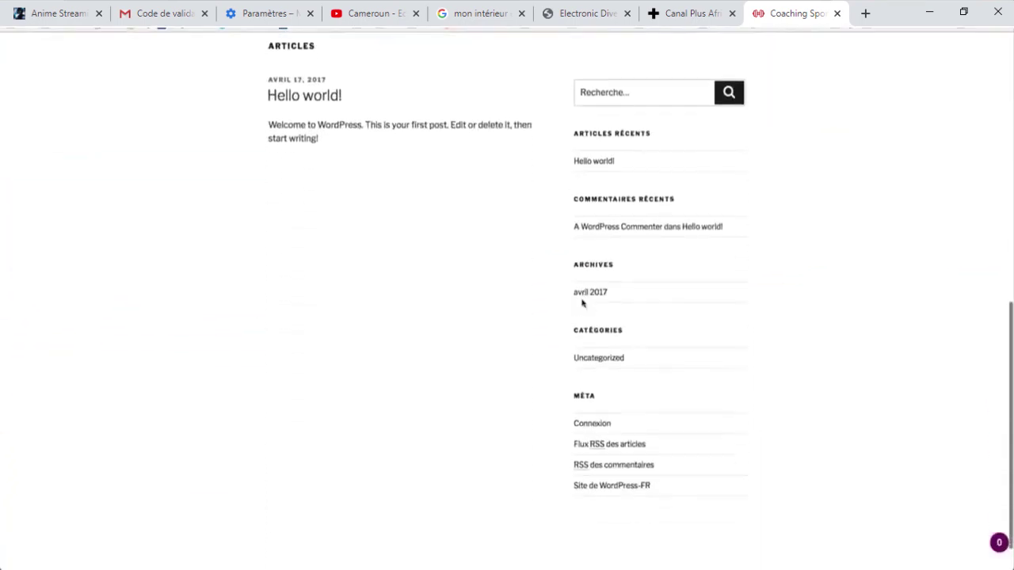
pyautogui.scroll(8, 582, 303)
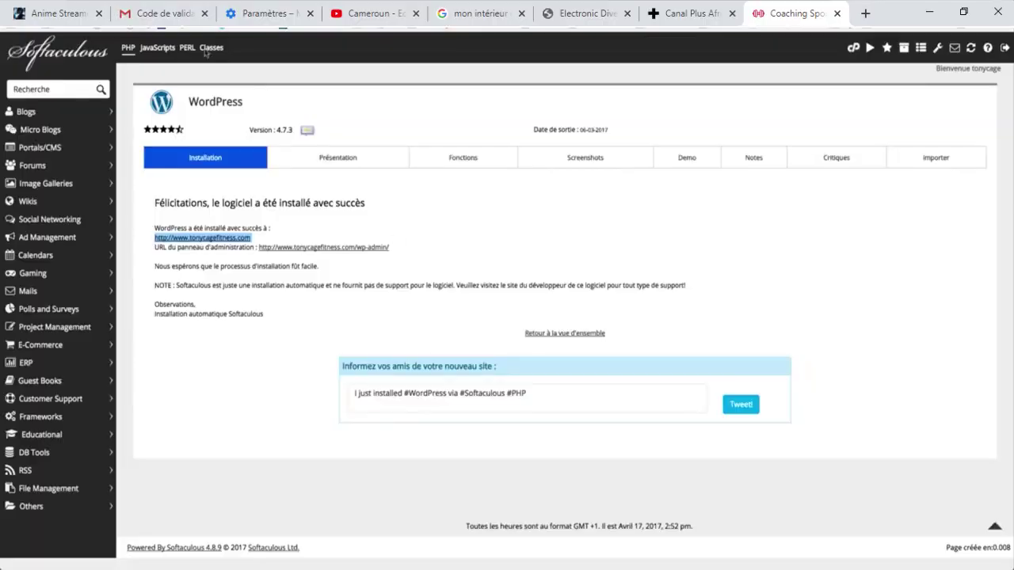
pyautogui.click(373, 249)
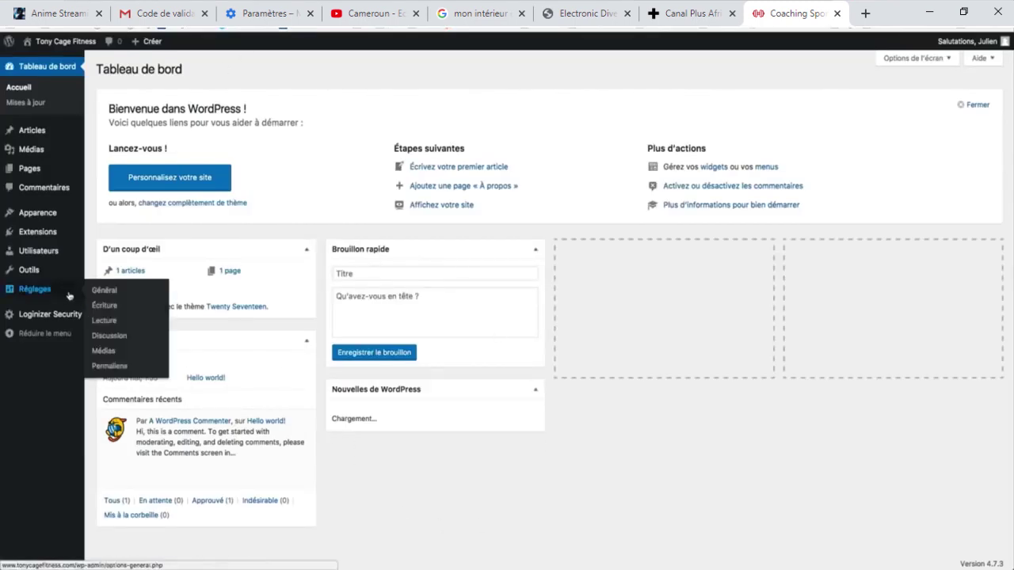
# - Check the Utilisateurs list, view the front page, and return to Tableau de bord
pyautogui.click(51, 252)
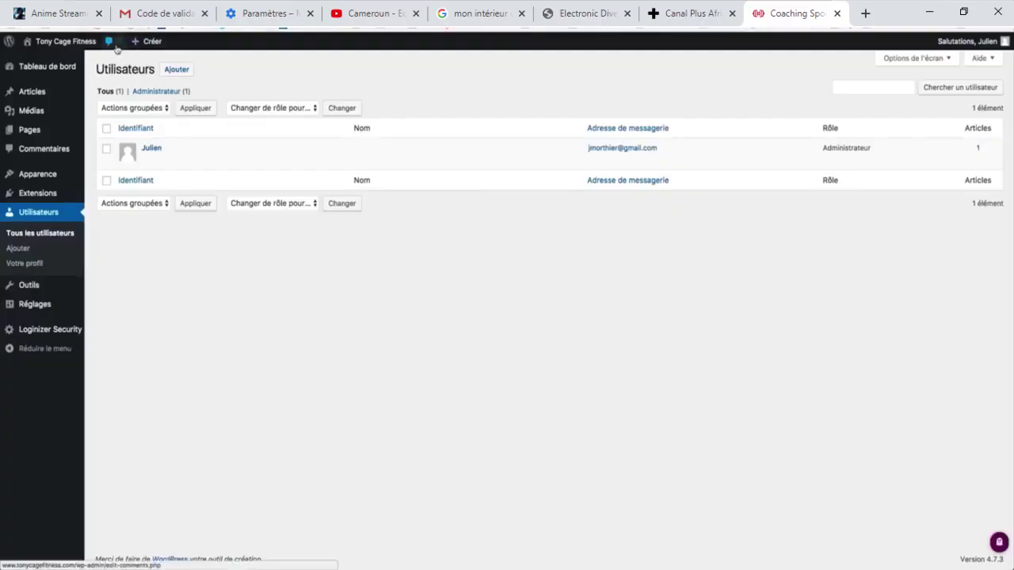
pyautogui.click(66, 41)
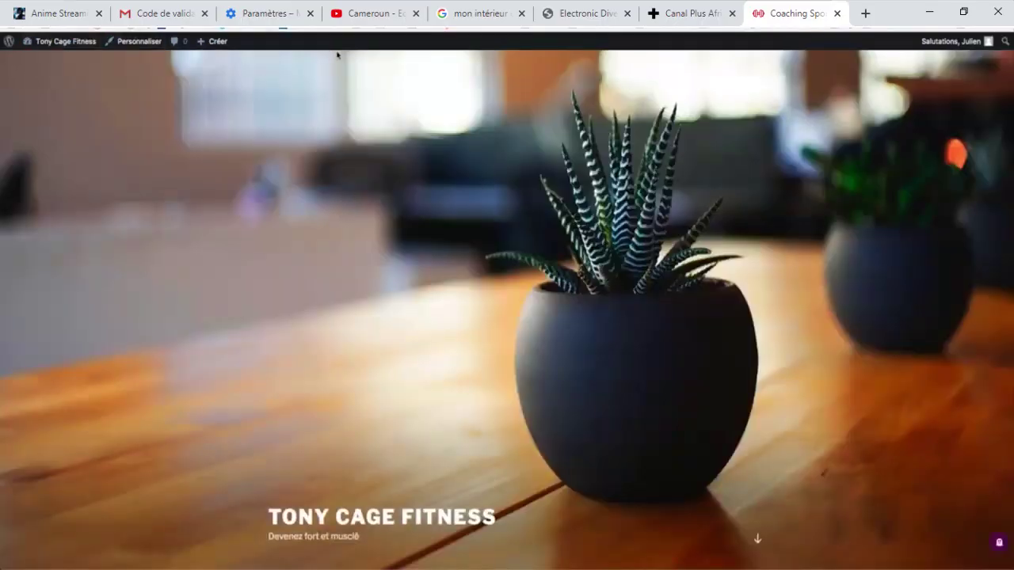
pyautogui.click(336, 0)
pyautogui.scroll(-6, 836, 149)
pyautogui.scroll(6, 836, 148)
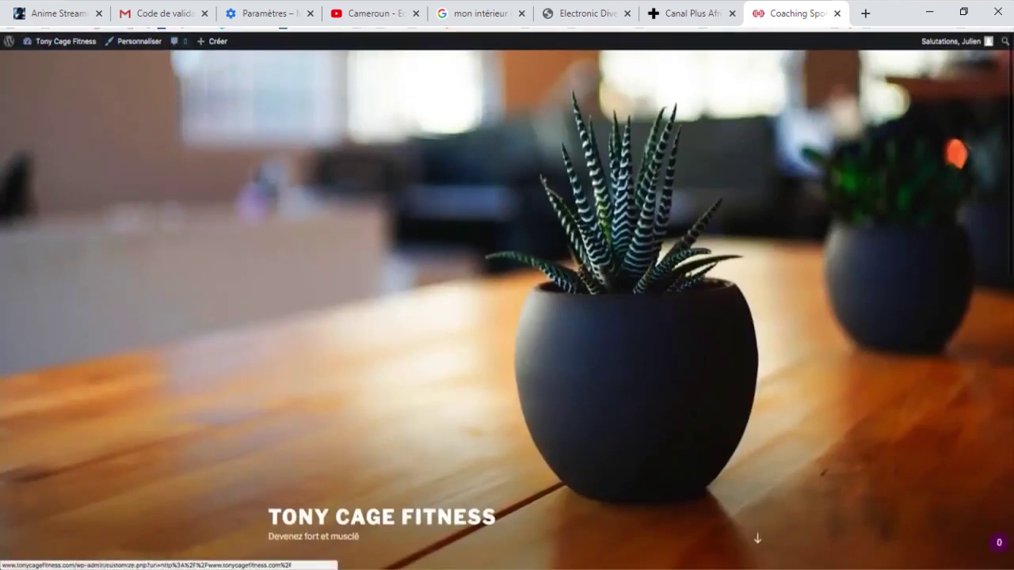
pyautogui.click(60, 46)
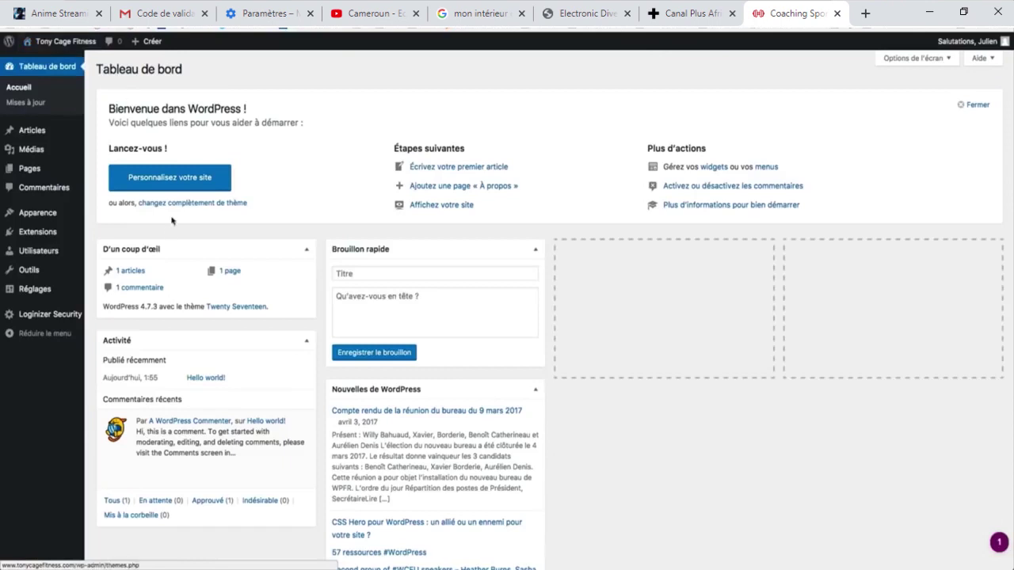
pyautogui.moveTo(45, 221)
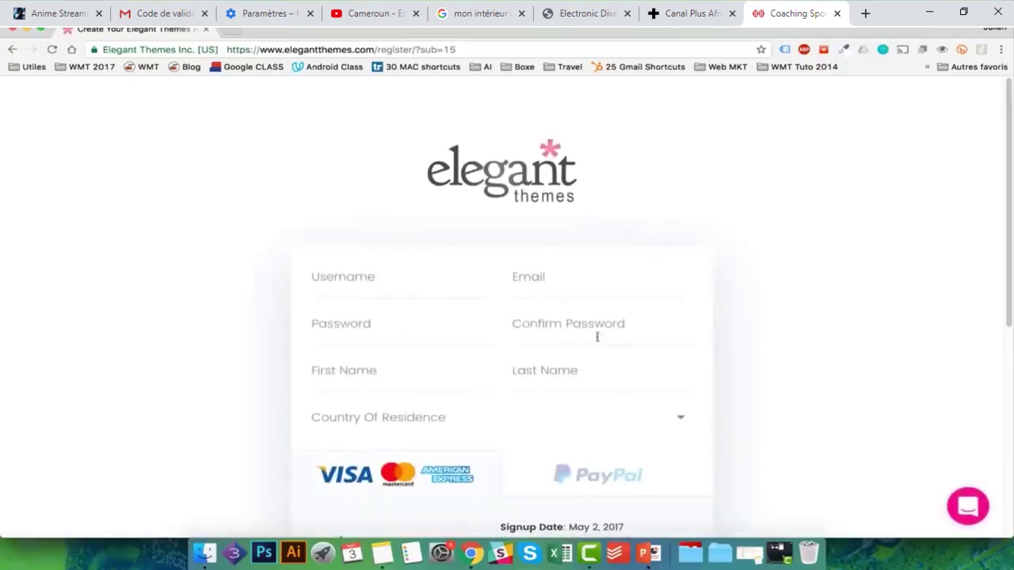
# - Enter the account holder's name and e-mail on the Elegant Themes sign-up form
pyautogui.write('Nosua')
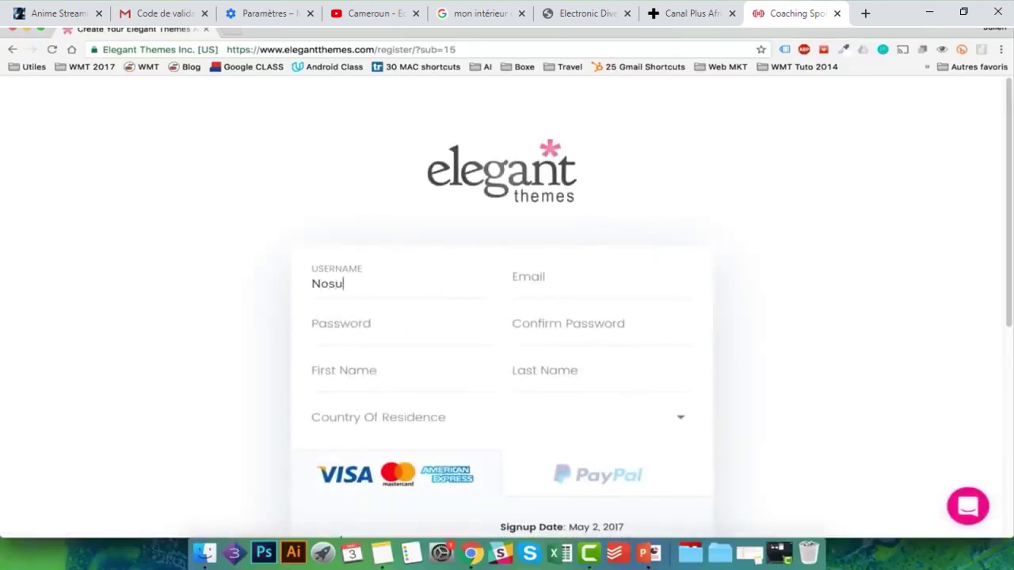
pyautogui.press('Tab')
pyautogui.write('h')
pyautogui.press('BackSpace')
pyautogui.write('j')
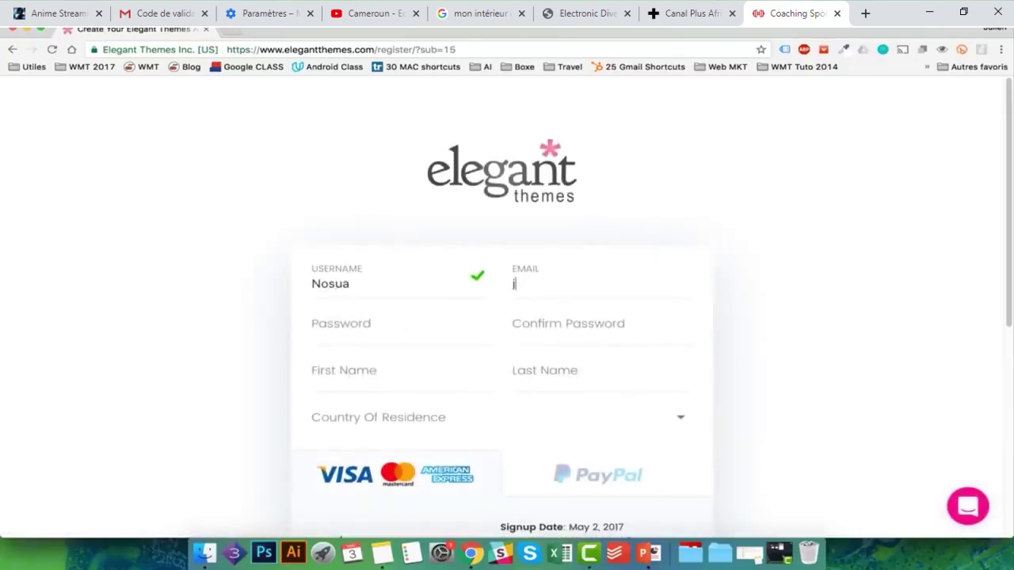
# - Set the country of residence to Belgium and review the order summary
pyautogui.scroll(-2, 493, 287)
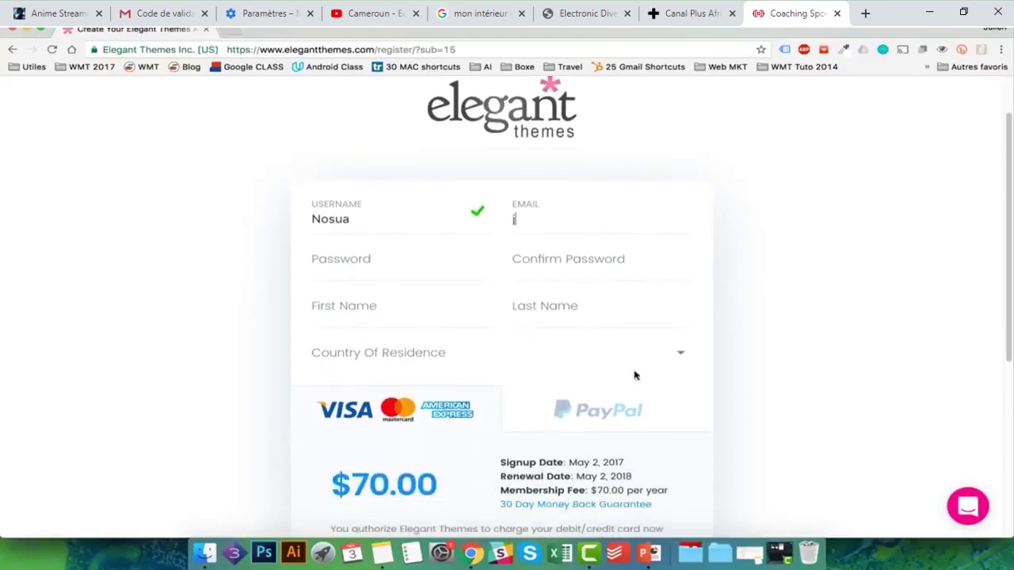
pyautogui.click(443, 304)
pyautogui.click(423, 343)
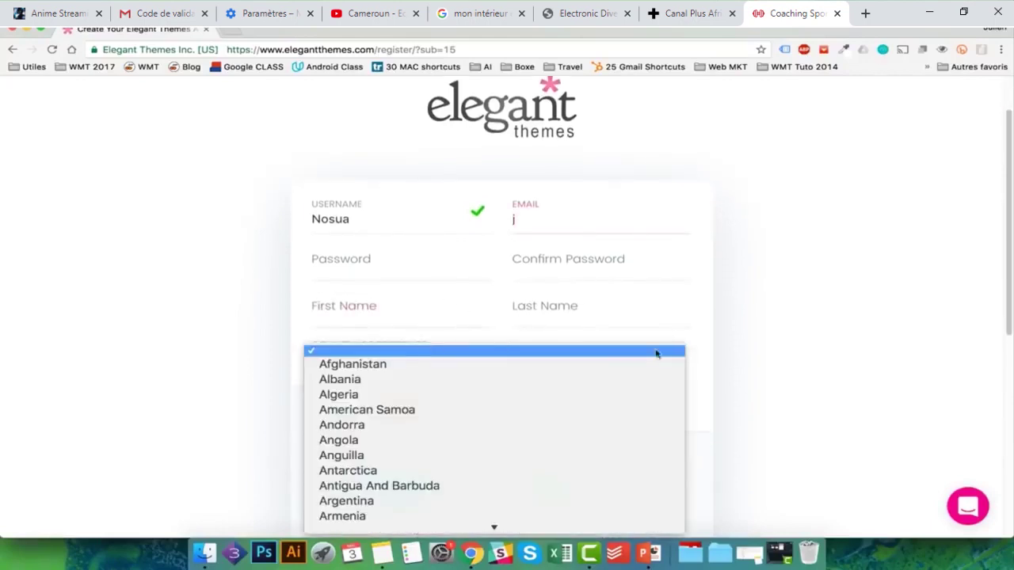
pyautogui.scroll(-5, 648, 407)
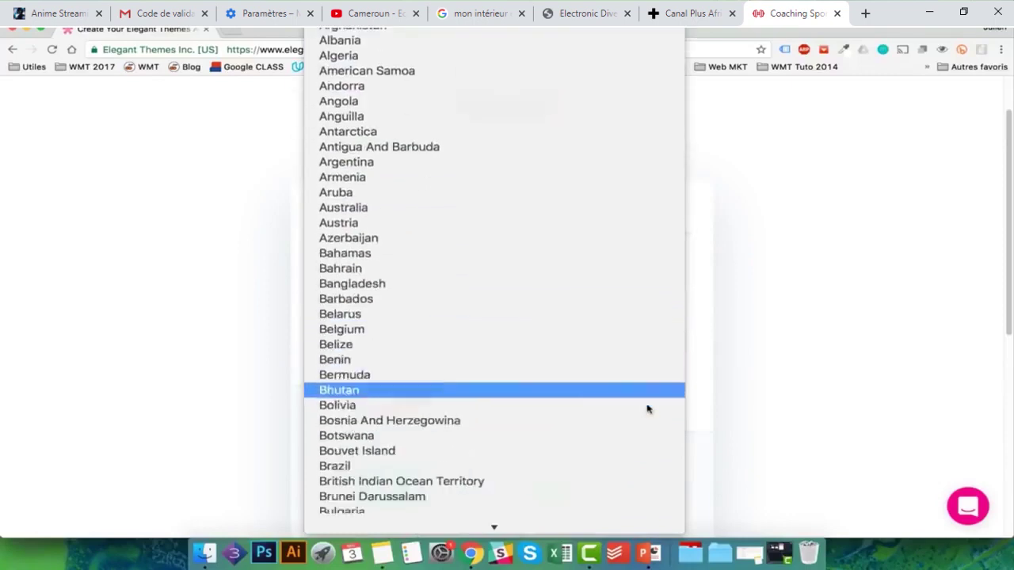
pyautogui.click(483, 268)
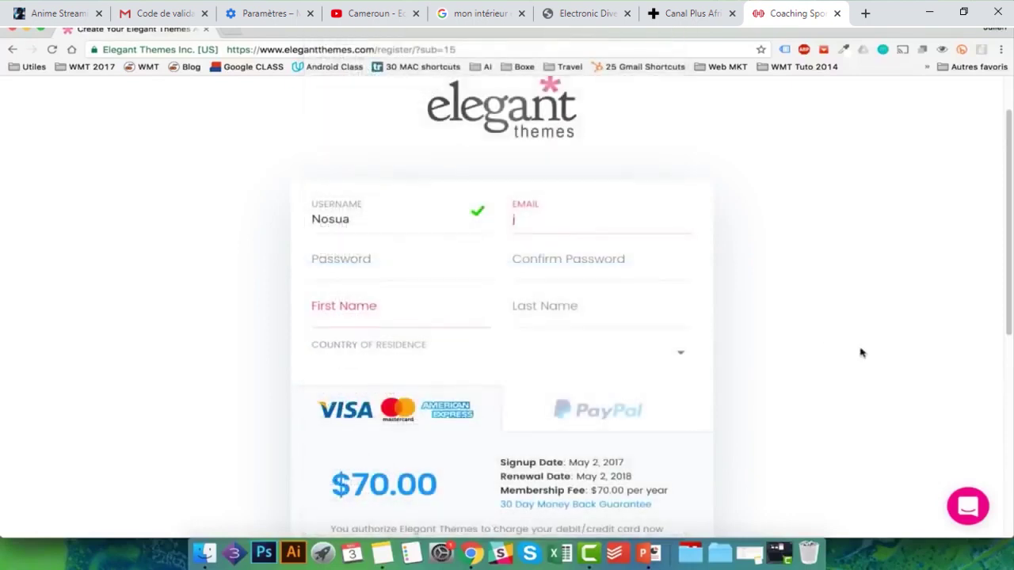
pyautogui.scroll(-3, 729, 333)
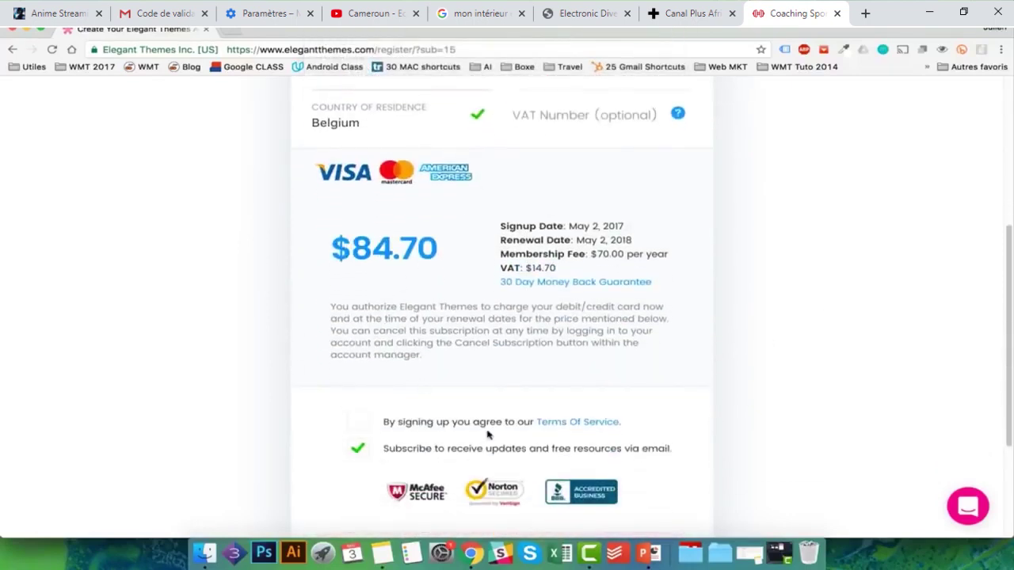
pyautogui.scroll(-1, 486, 434)
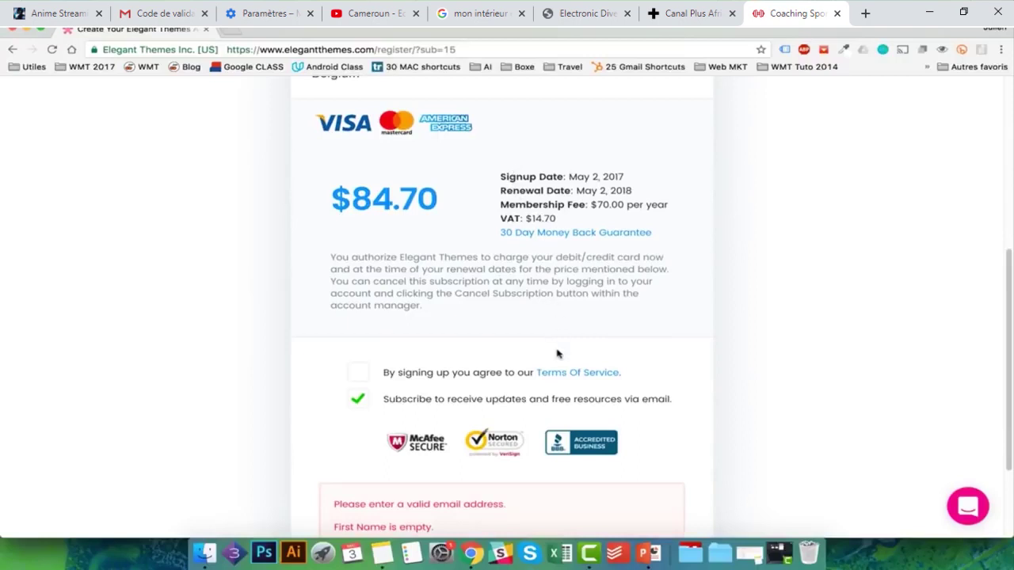
pyautogui.scroll(-1, 558, 352)
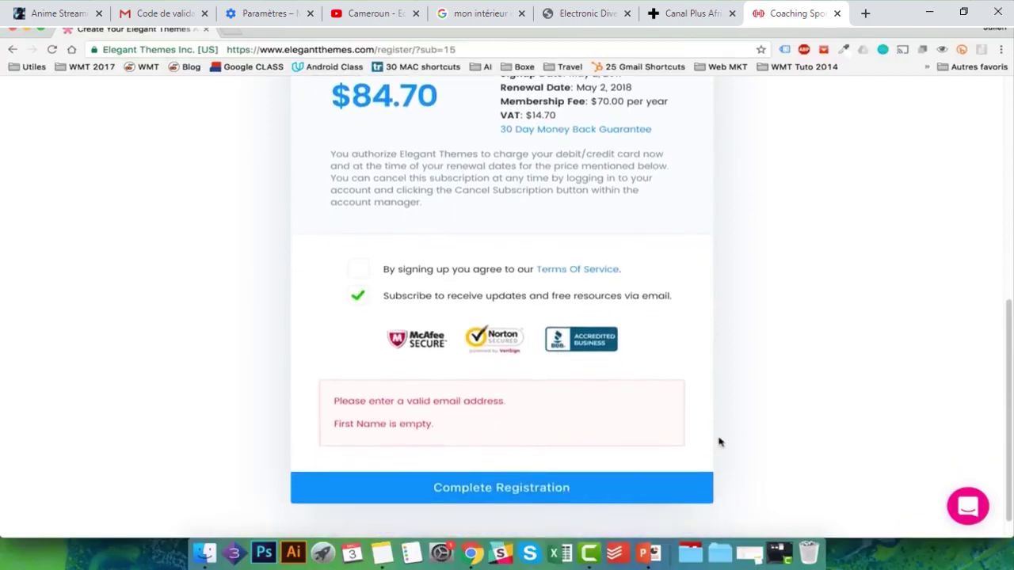
pyautogui.scroll(-1, 720, 441)
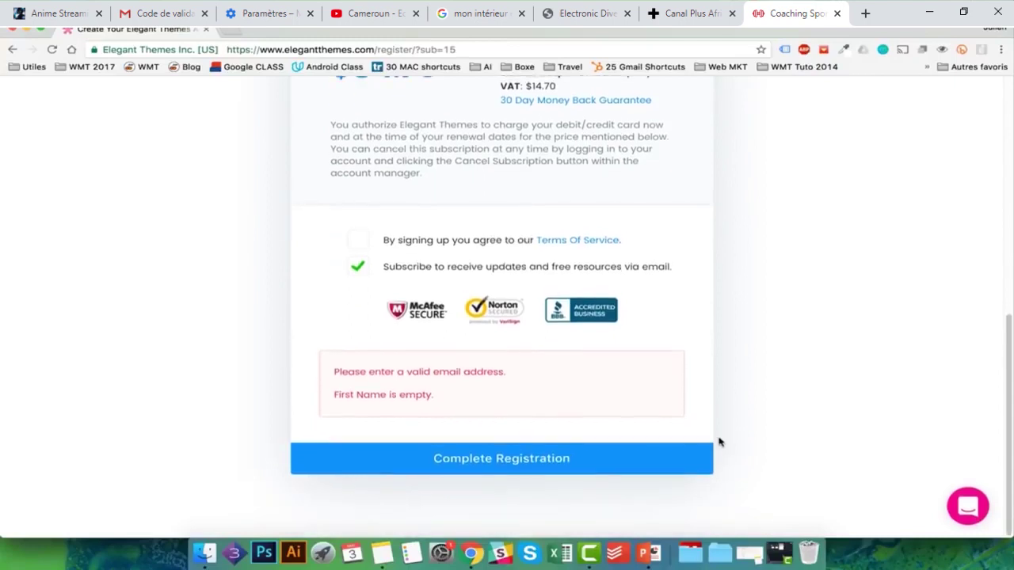
pyautogui.scroll(10, 720, 441)
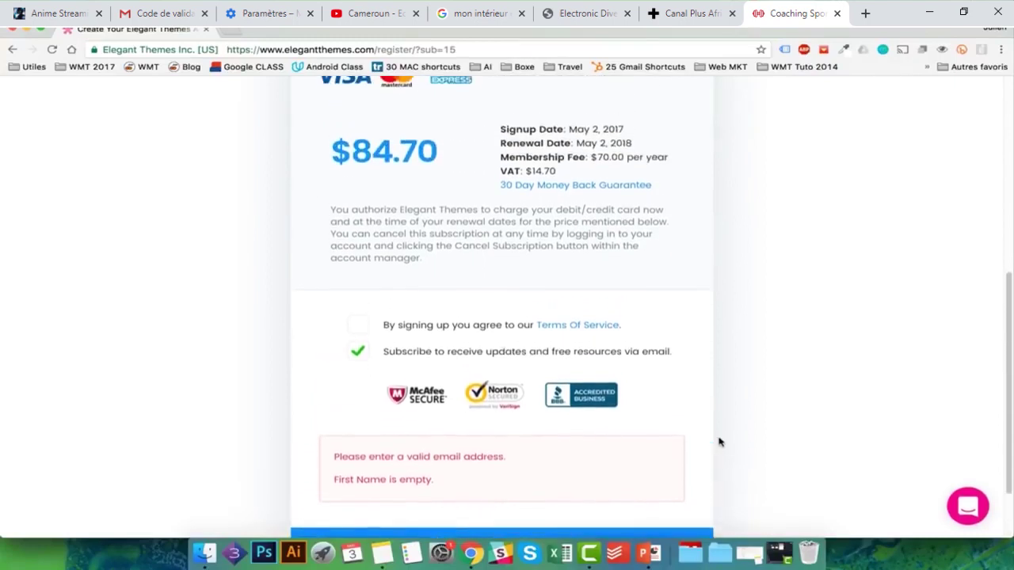
pyautogui.scroll(-4, 720, 442)
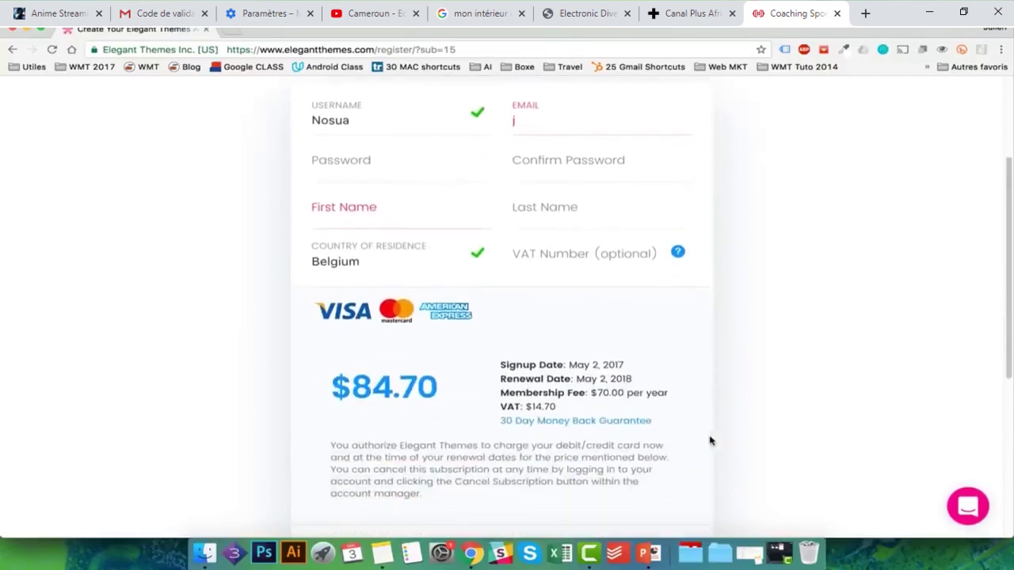
pyautogui.moveTo(557, 407); pyautogui.dragTo(528, 407)
# - Change the country of residence to France
pyautogui.click(430, 261)
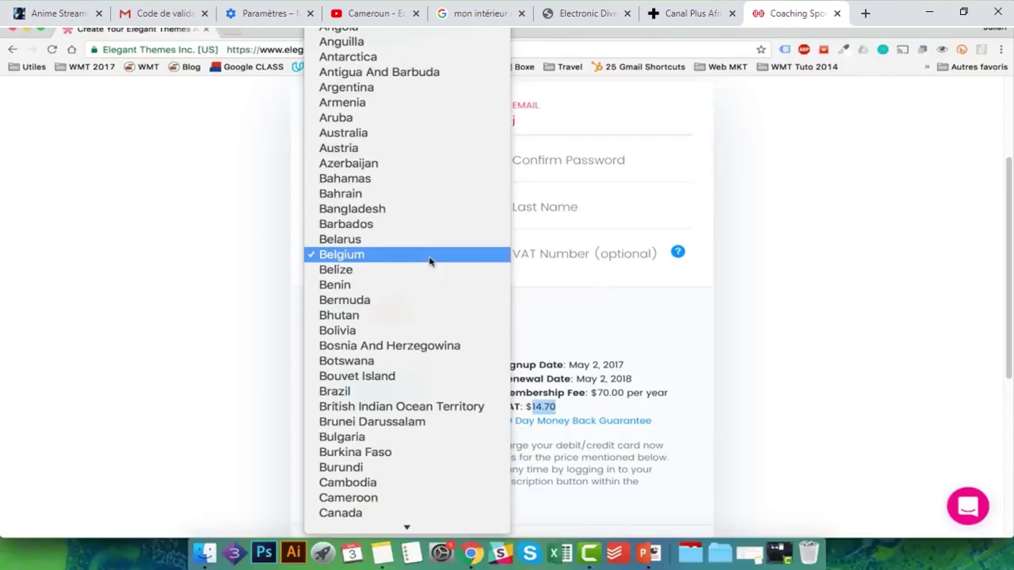
pyautogui.press('f')
pyautogui.press('i')
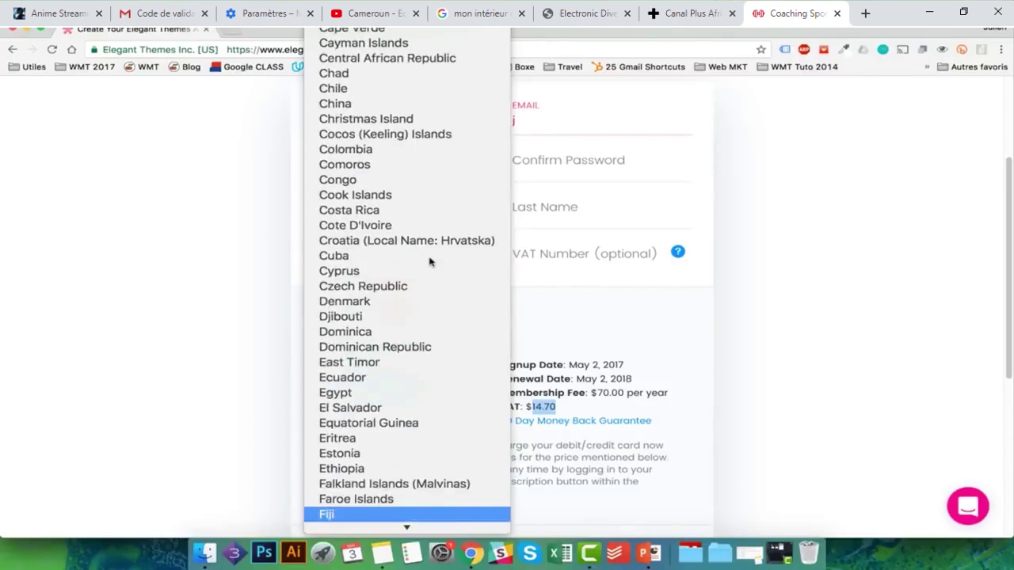
pyautogui.scroll(-3, 430, 263)
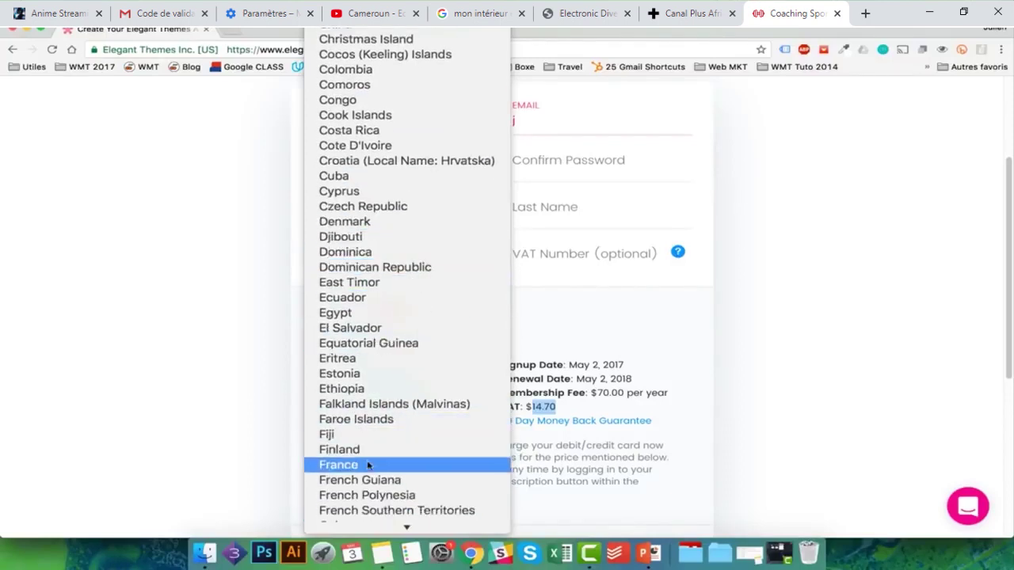
pyautogui.click(369, 465)
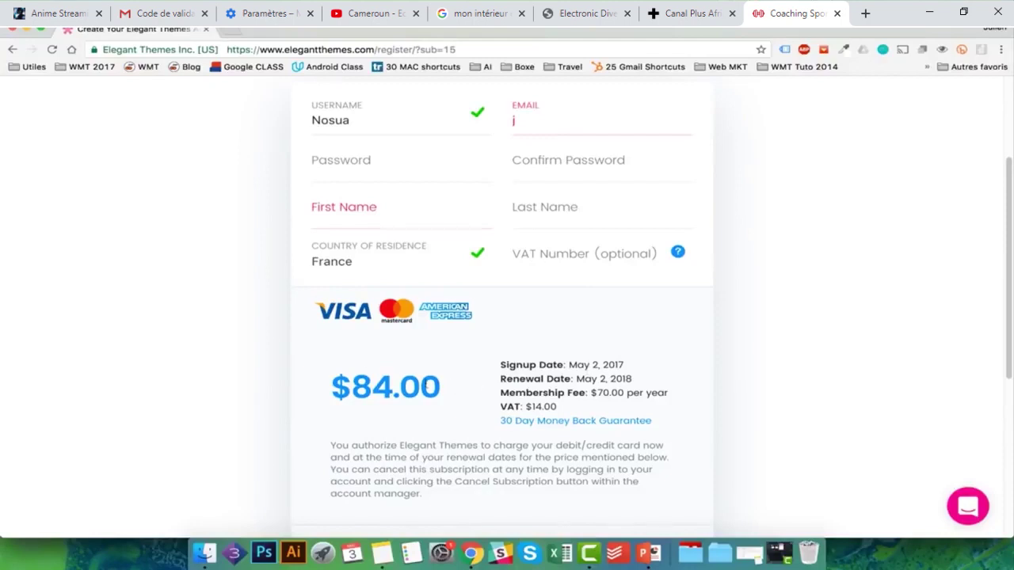
# - Review the $84.00 total with VAT, then go to the Elegant Themes homepage
pyautogui.moveTo(426, 385); pyautogui.dragTo(349, 387)
pyautogui.scroll(1, 572, 293)
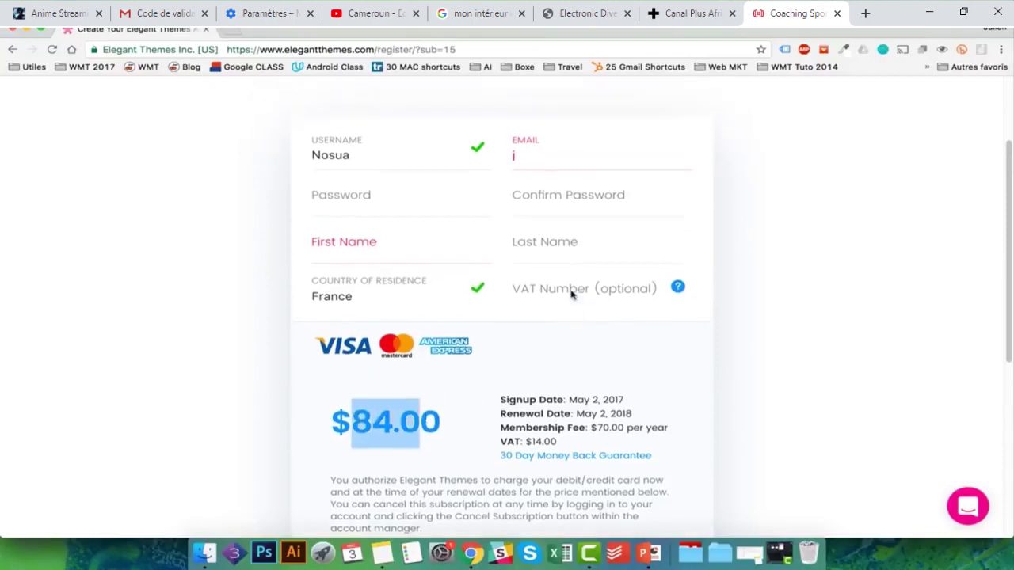
pyautogui.scroll(2, 606, 244)
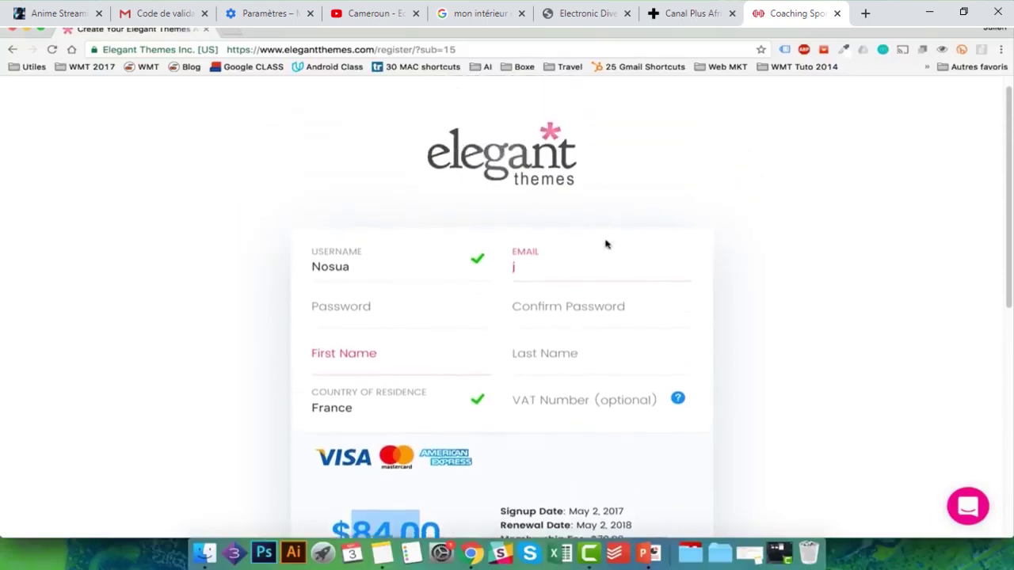
pyautogui.scroll(-4, 600, 354)
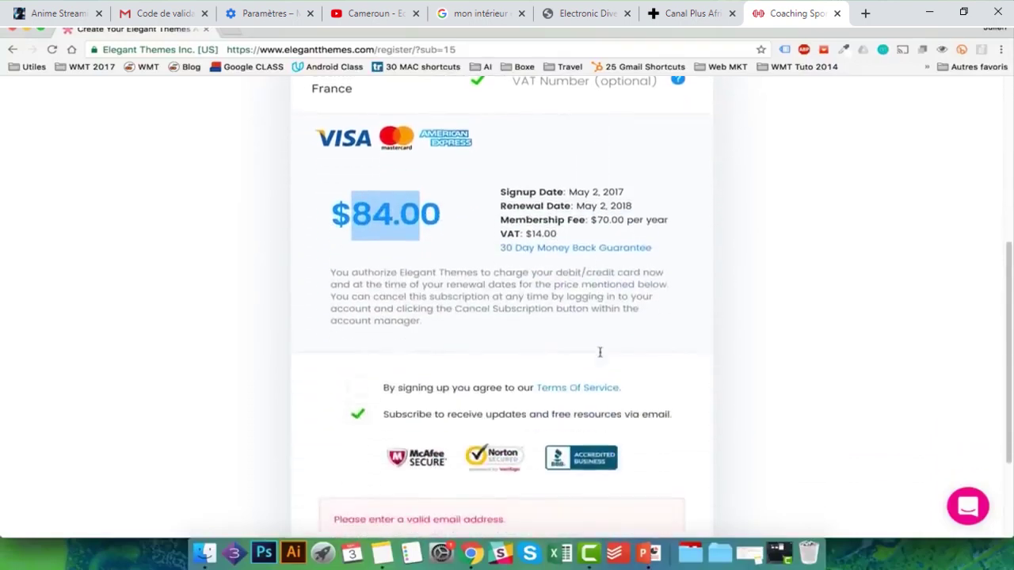
pyautogui.scroll(5, 599, 353)
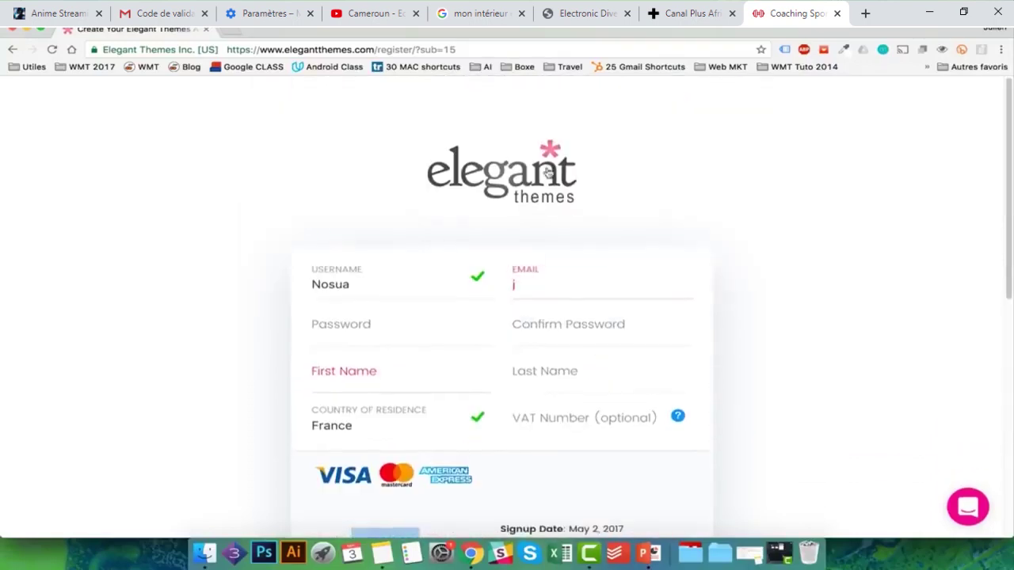
pyautogui.click(545, 170)
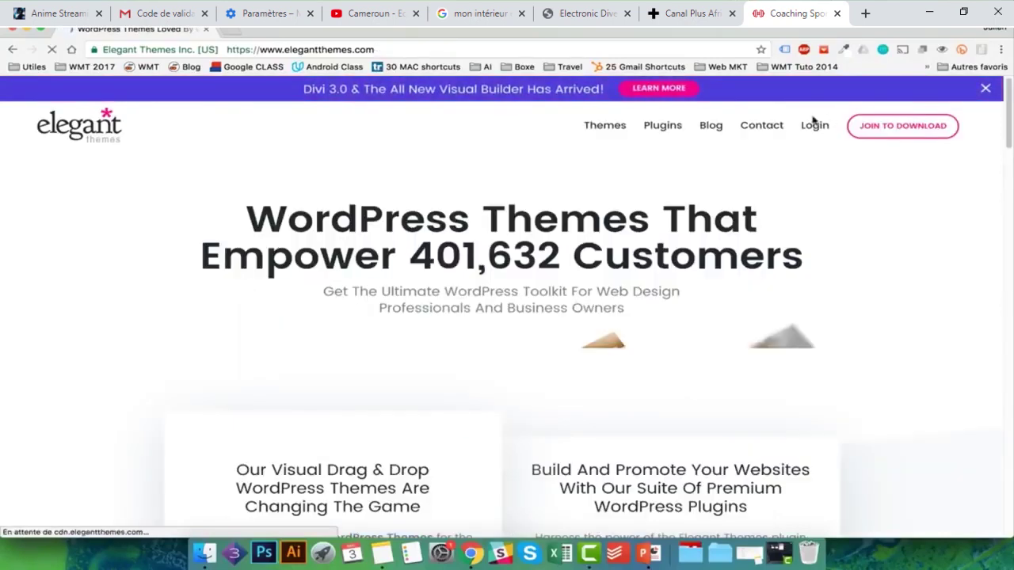
# - Log in to the Elegant Themes members area with the account username and password
pyautogui.click(812, 127)
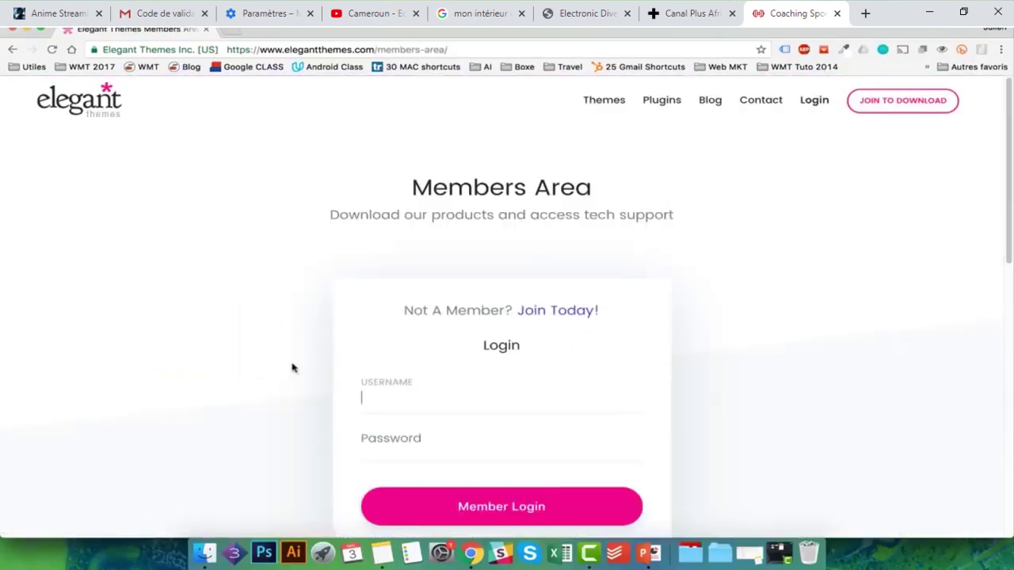
pyautogui.click(292, 368)
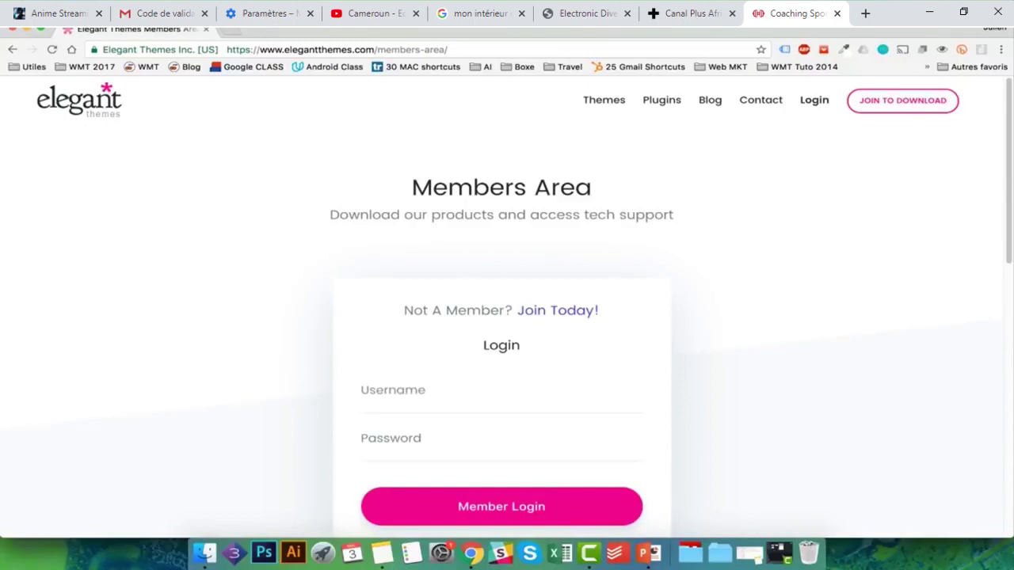
pyautogui.click(383, 410)
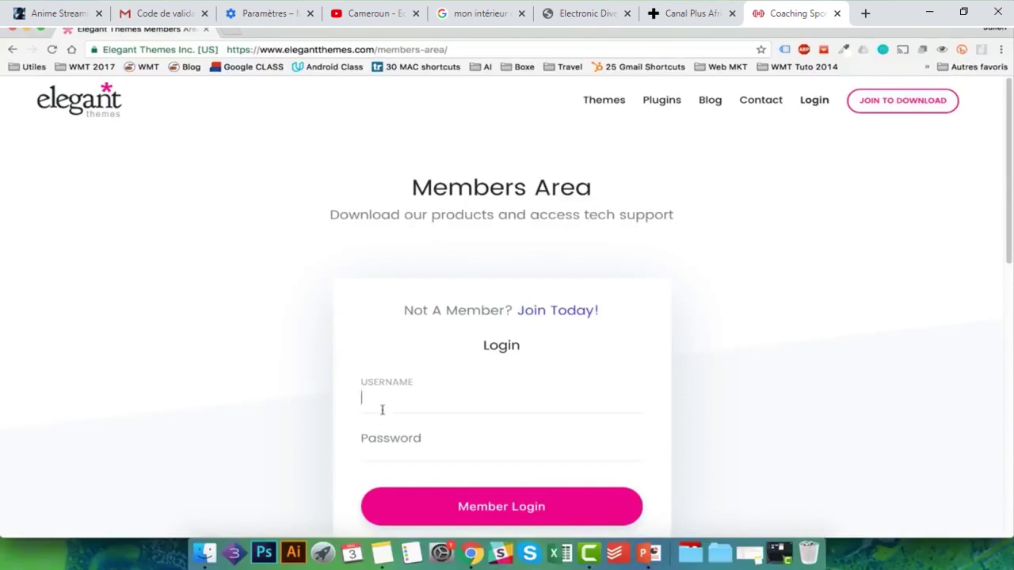
pyautogui.write('lem01')
pyautogui.press('Tab')
pyautogui.write('**********')
pyautogui.click(464, 507)
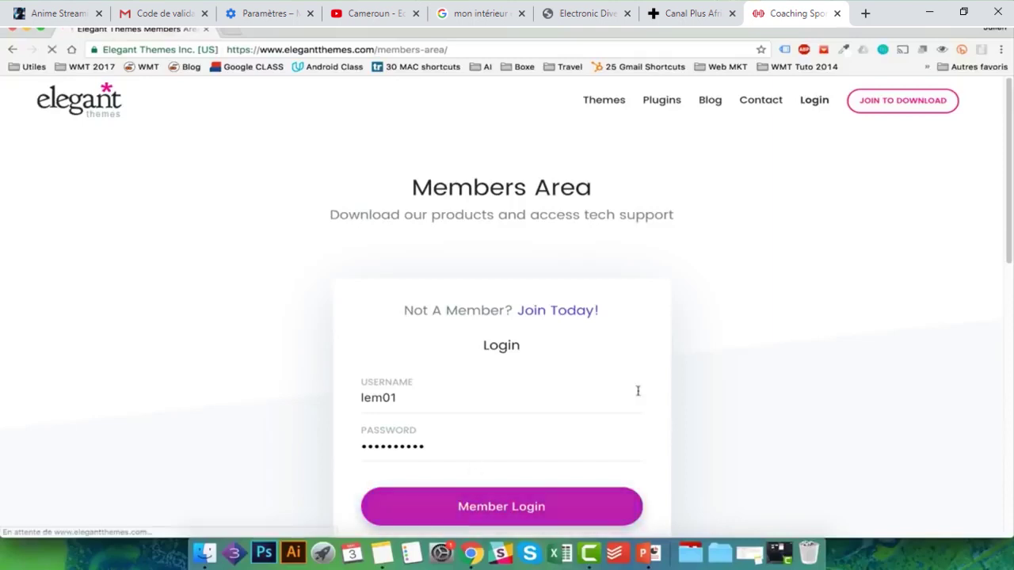
# - Download Divi.zip and save it to the Desktop (Bureau)
pyautogui.scroll(-1, 637, 392)
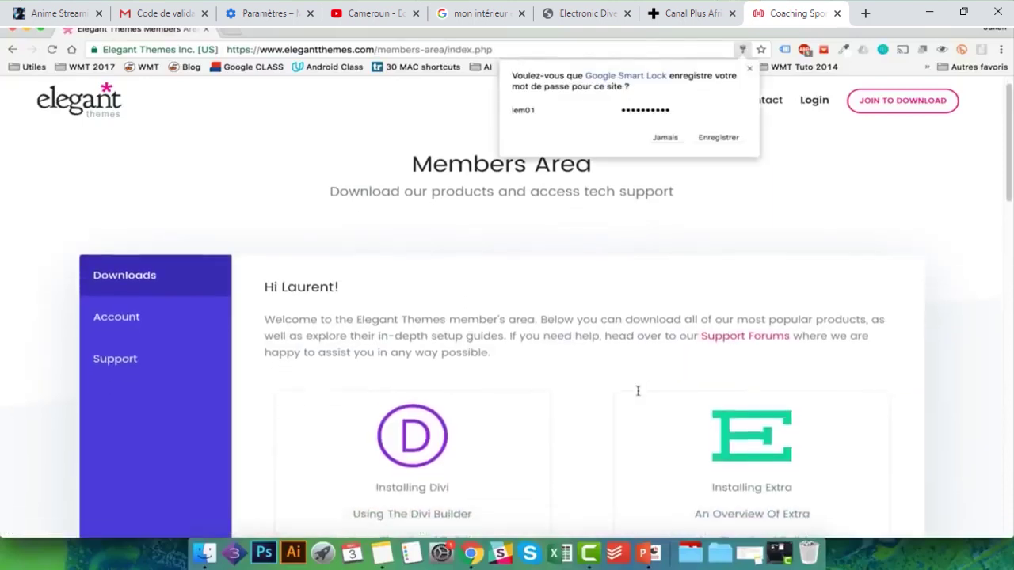
pyautogui.scroll(1, 638, 392)
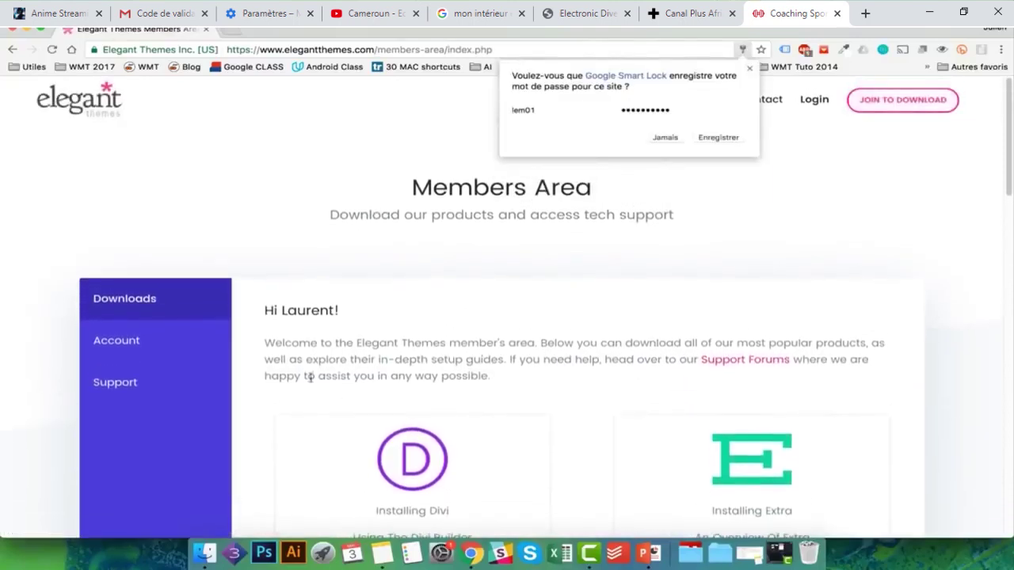
pyautogui.scroll(-1, 637, 394)
pyautogui.scroll(-5, 638, 394)
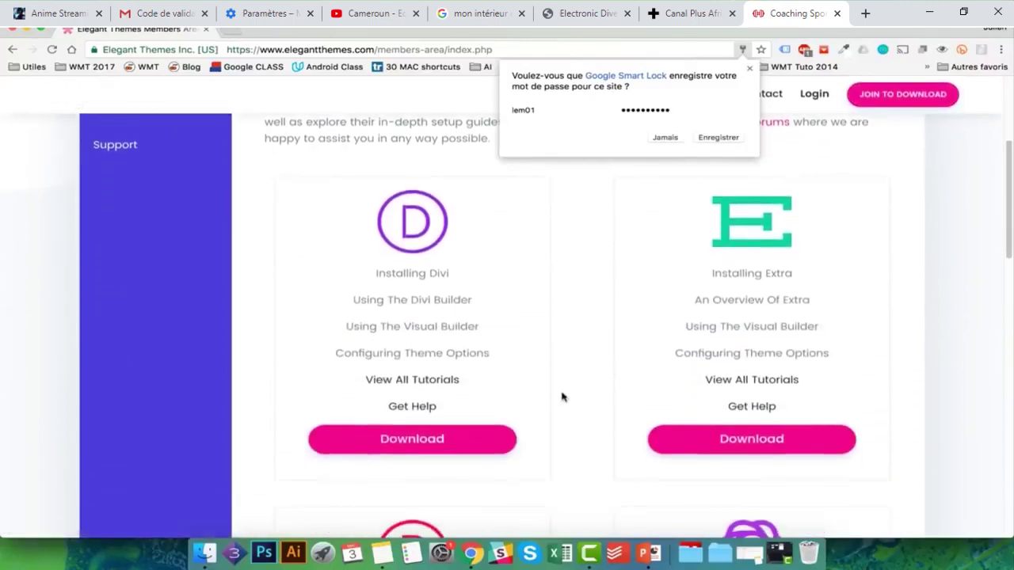
pyautogui.click(411, 437)
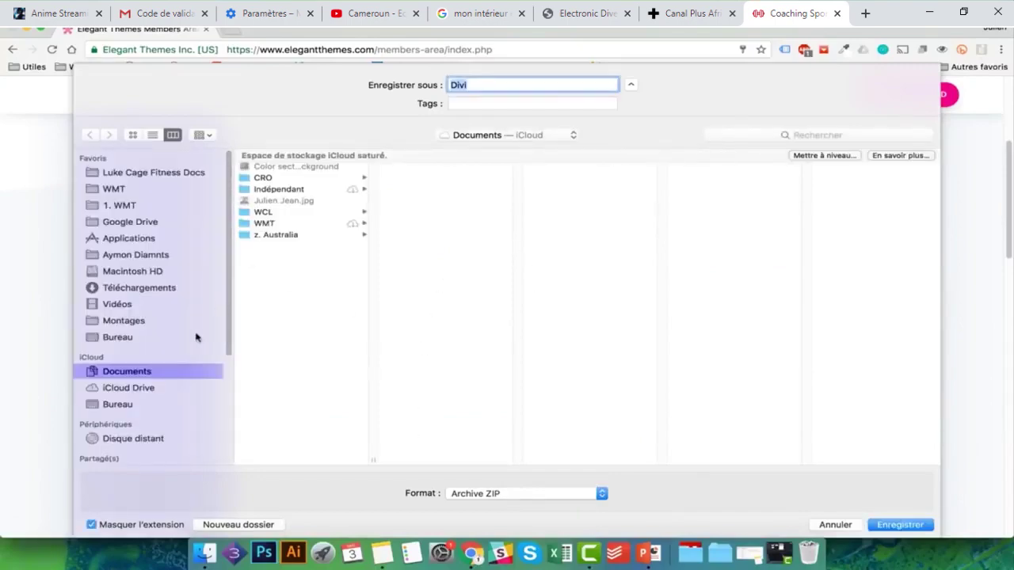
pyautogui.click(150, 339)
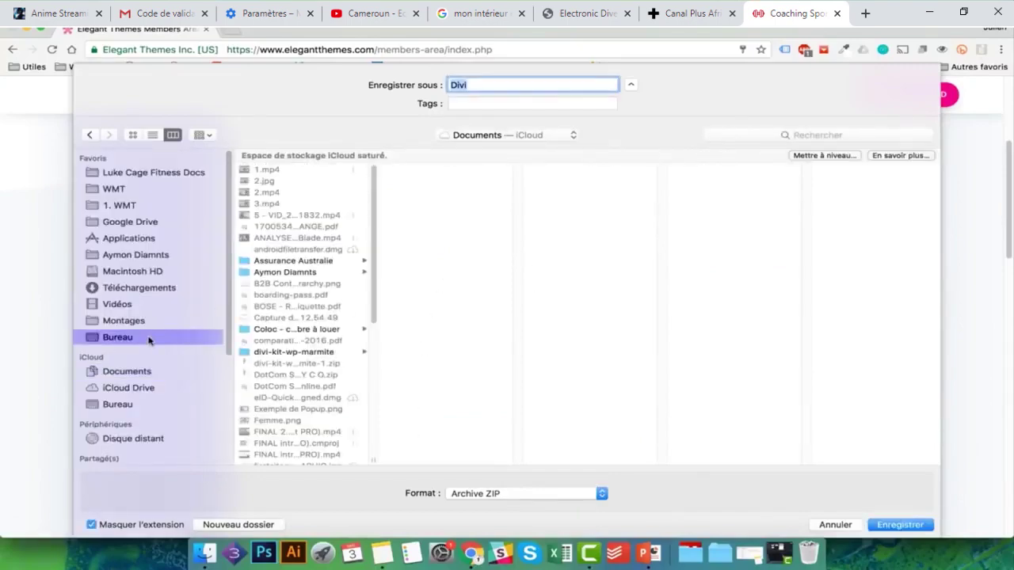
pyautogui.click(876, 521)
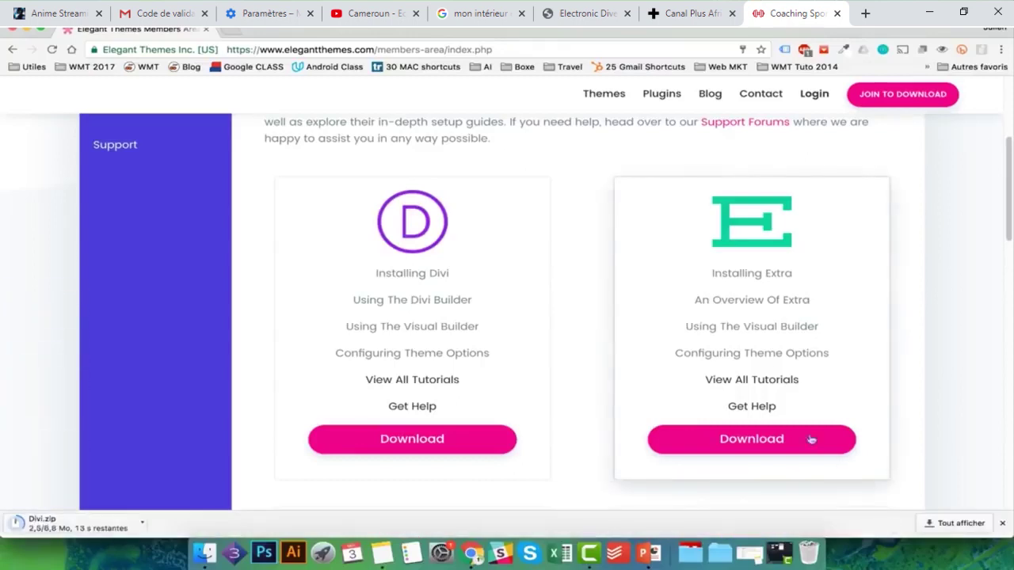
pyautogui.scroll(1, 765, 359)
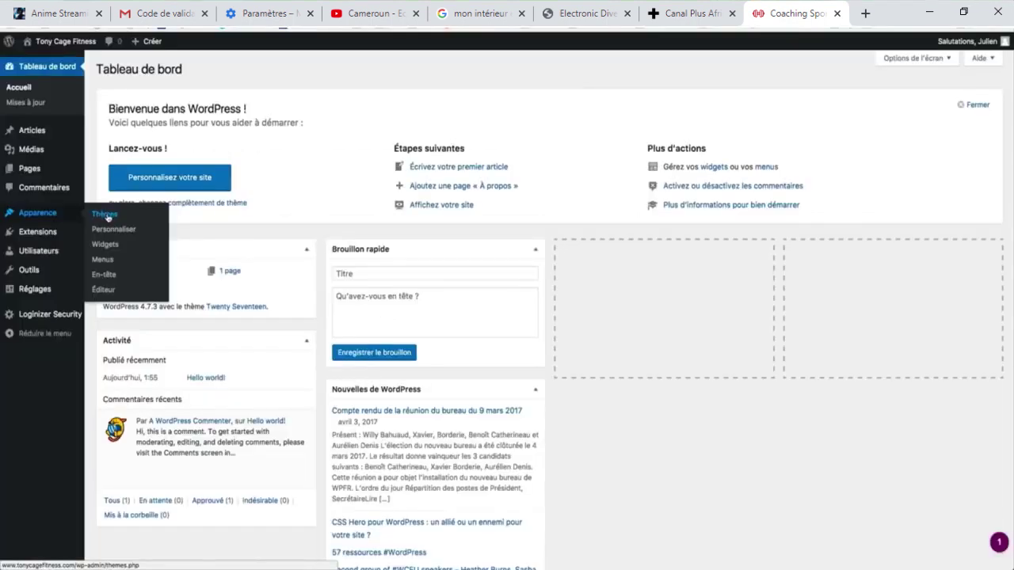
# - Upload Divi.zip as a theme, install and activate it, then view the site
pyautogui.click(105, 215)
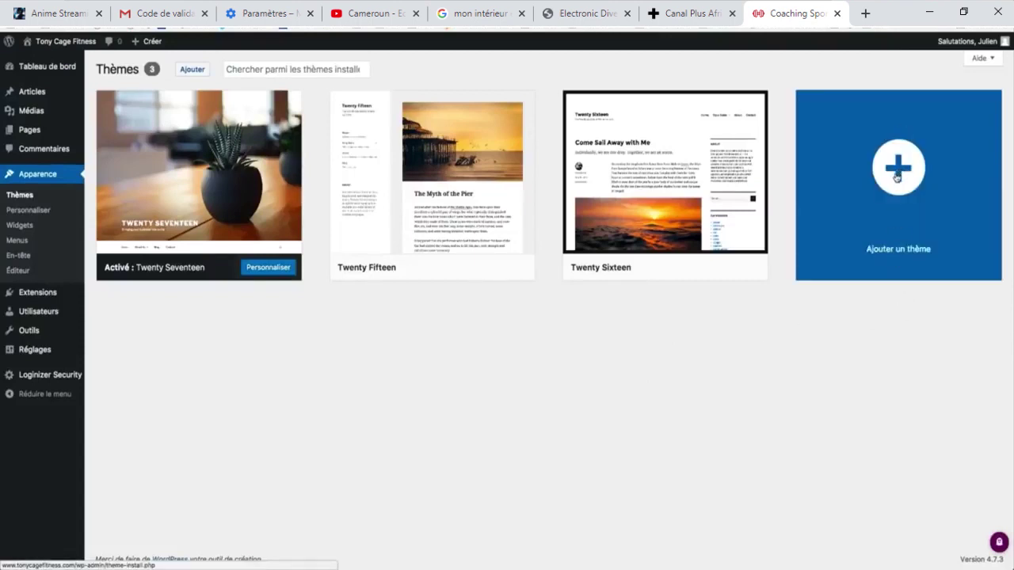
pyautogui.click(897, 178)
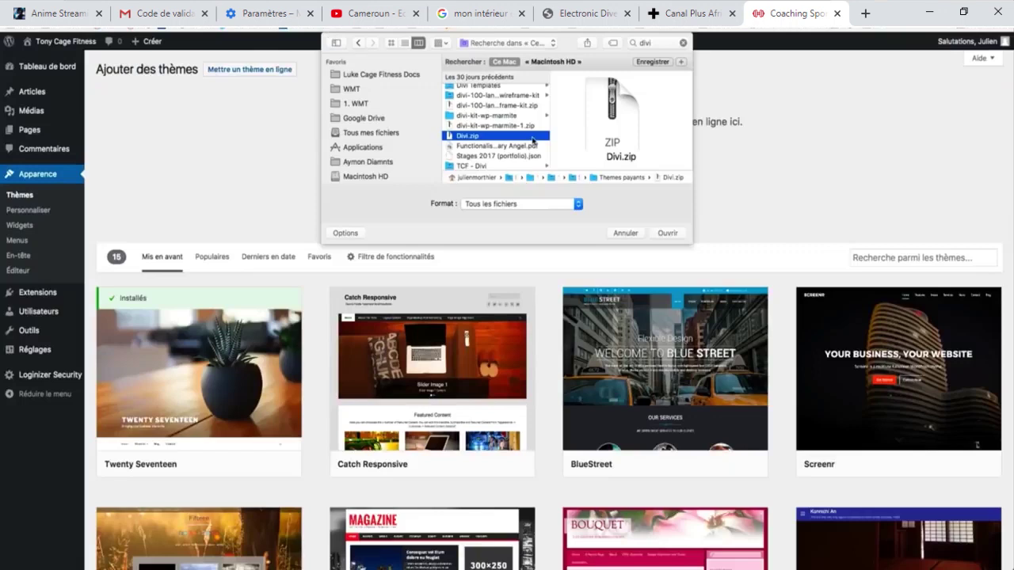
pyautogui.click(668, 233)
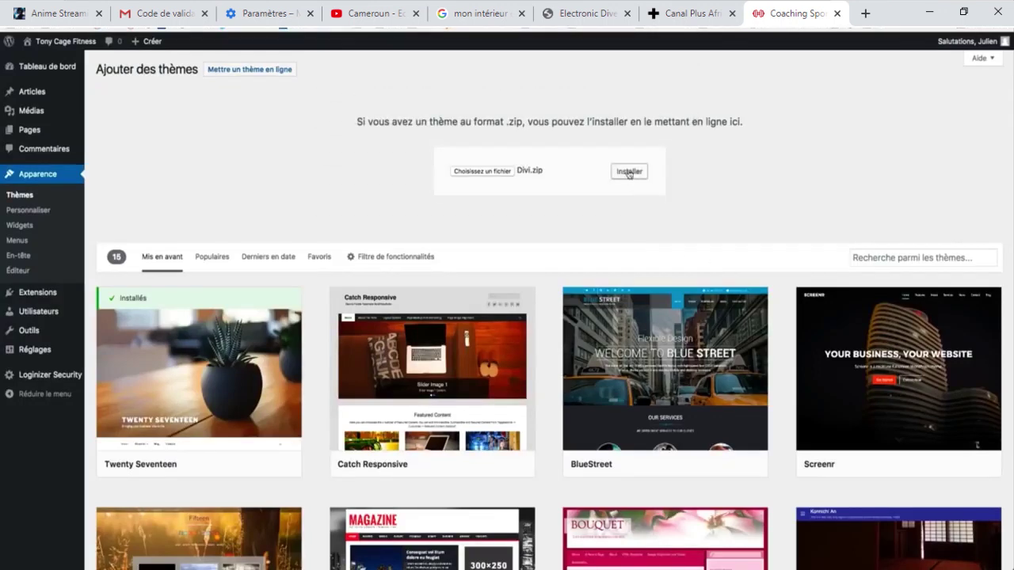
pyautogui.click(629, 172)
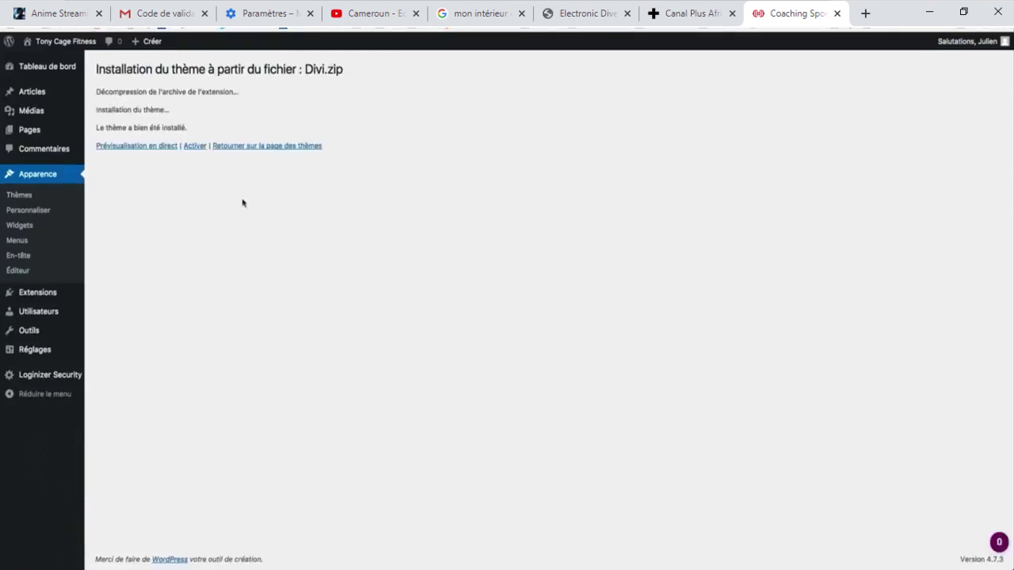
pyautogui.click(194, 149)
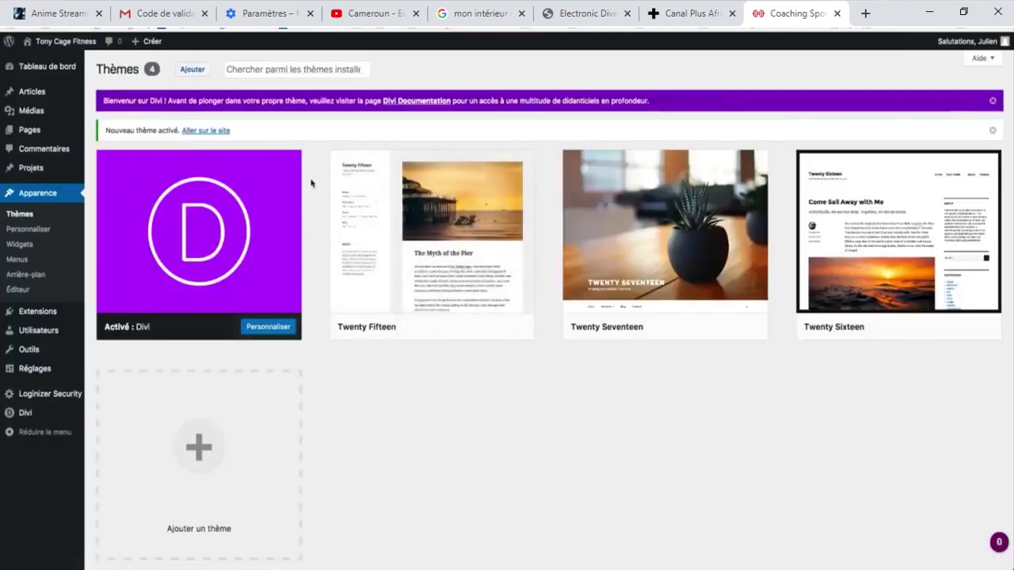
pyautogui.click(66, 42)
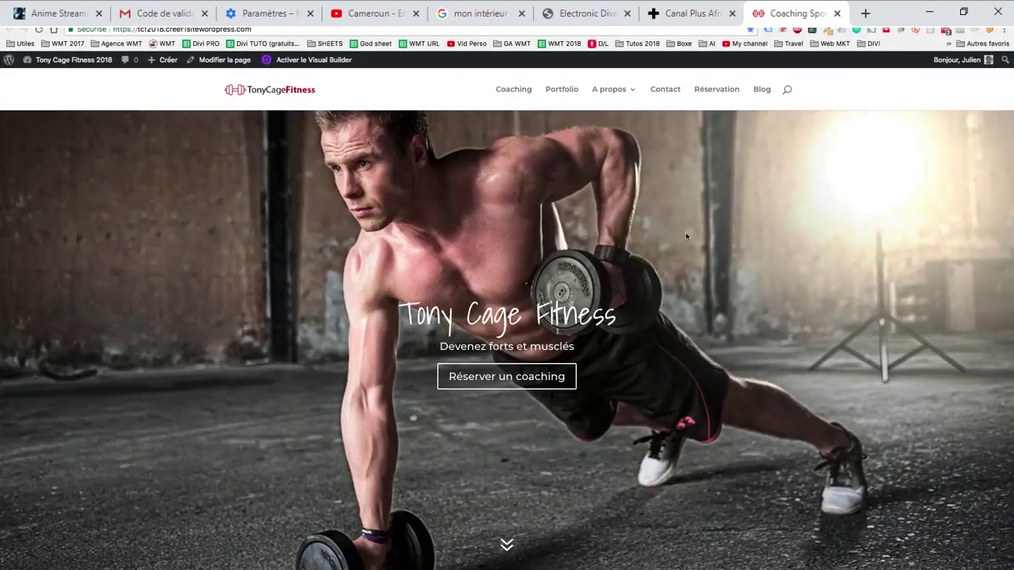
# - Scroll through the reference coaching site's front page to inspect its layout
pyautogui.scroll(-8, 633, 317)
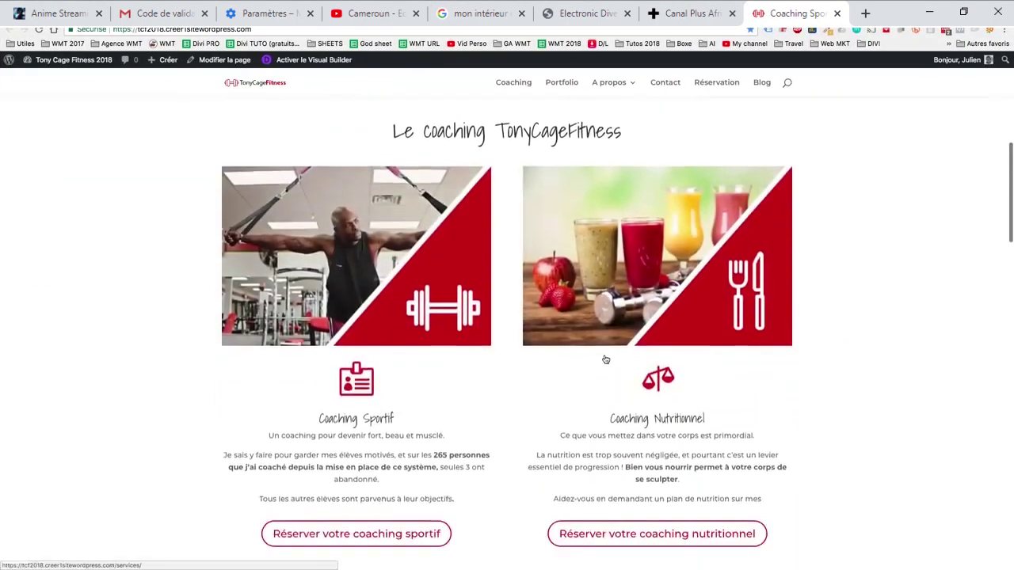
pyautogui.scroll(-3, 605, 360)
pyautogui.scroll(-5, 378, 320)
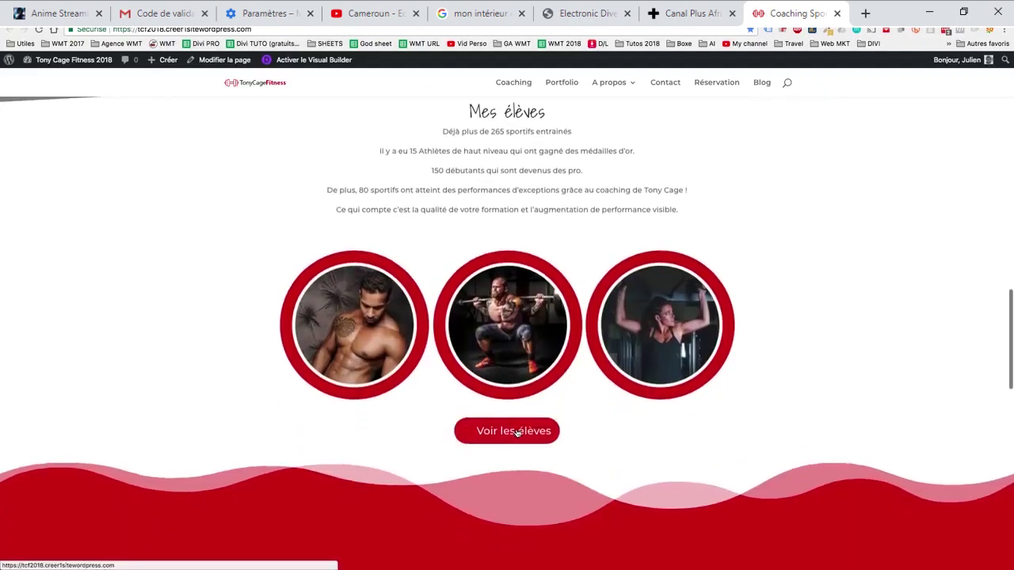
pyautogui.scroll(-3, 516, 432)
pyautogui.scroll(-8, 534, 371)
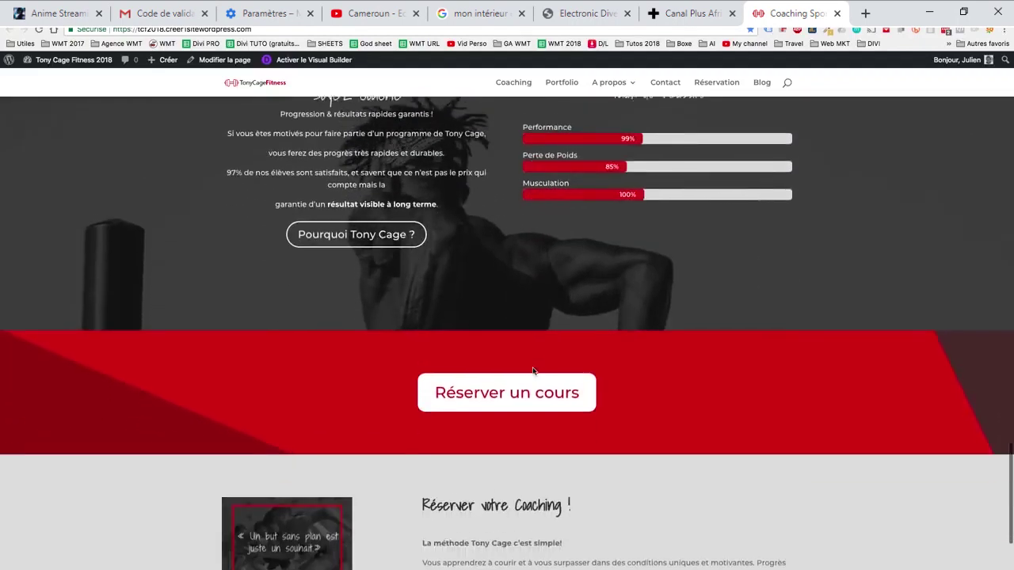
pyautogui.scroll(-2, 533, 371)
pyautogui.scroll(7, 534, 368)
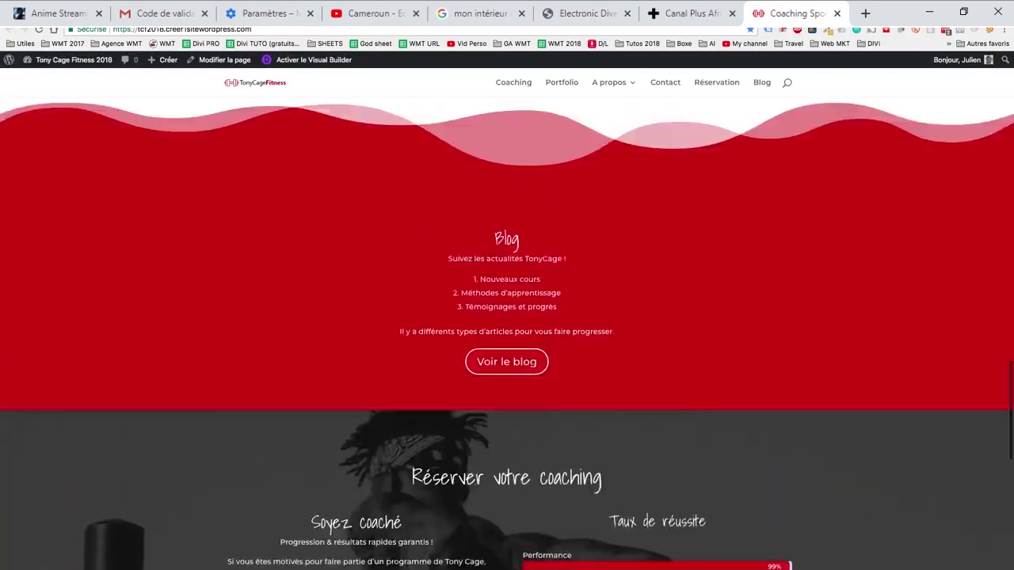
pyautogui.scroll(10, 507, 333)
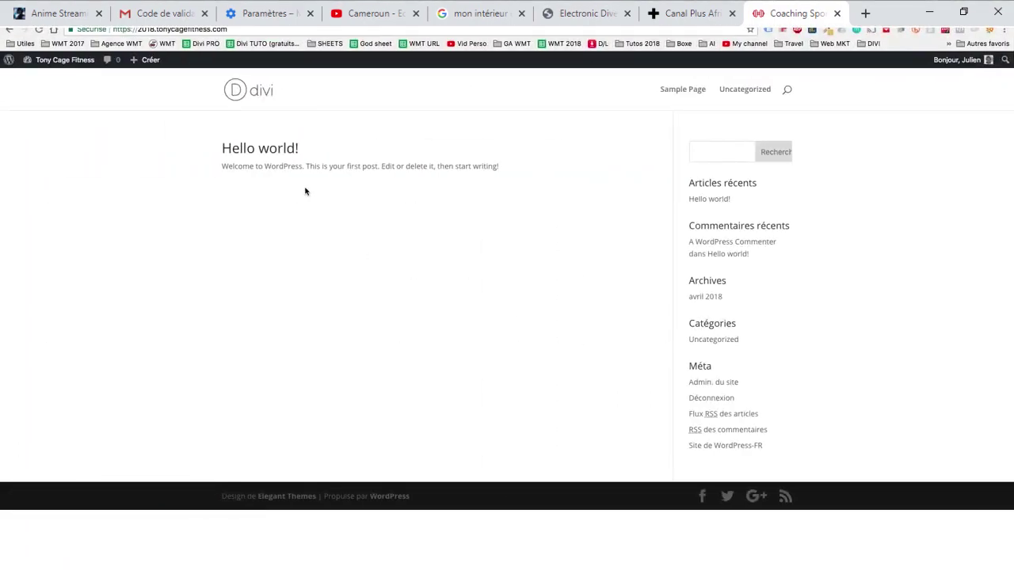
pyautogui.moveTo(139, 63)
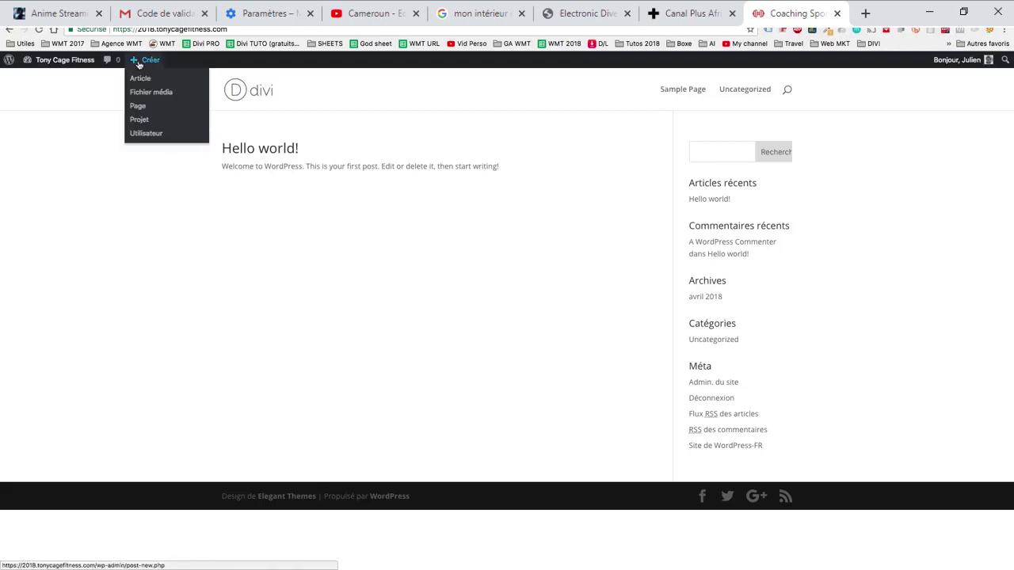
# - Create a new page titled 'Accueil' and write its sample text lines
pyautogui.click(139, 107)
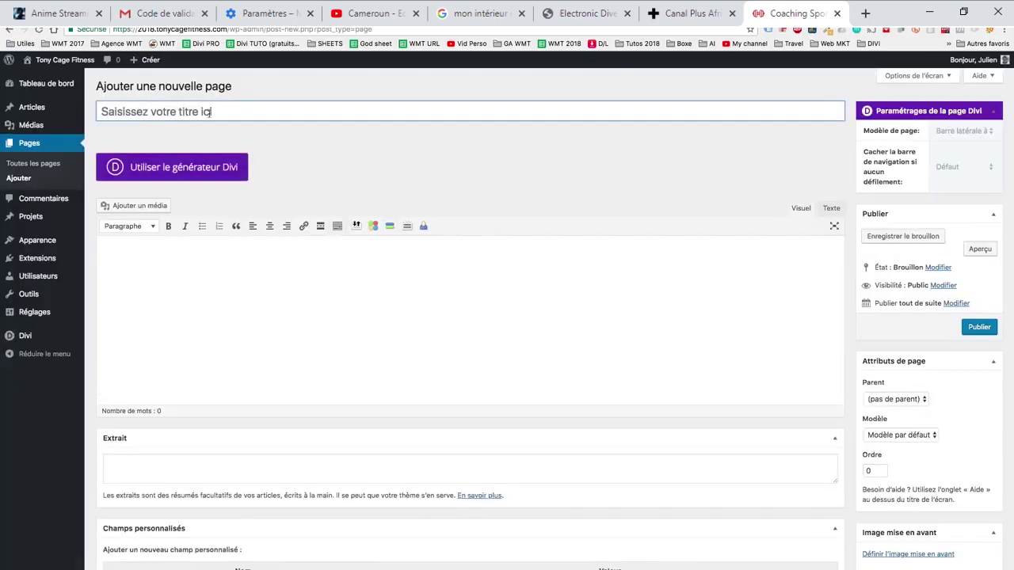
pyautogui.write('Accue')
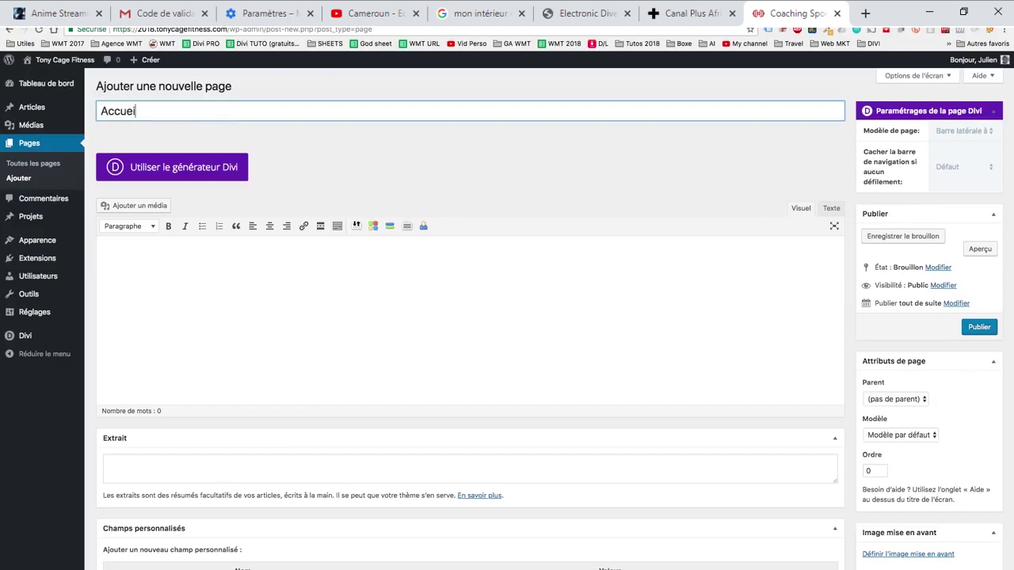
pyautogui.write('il')
pyautogui.click(219, 305)
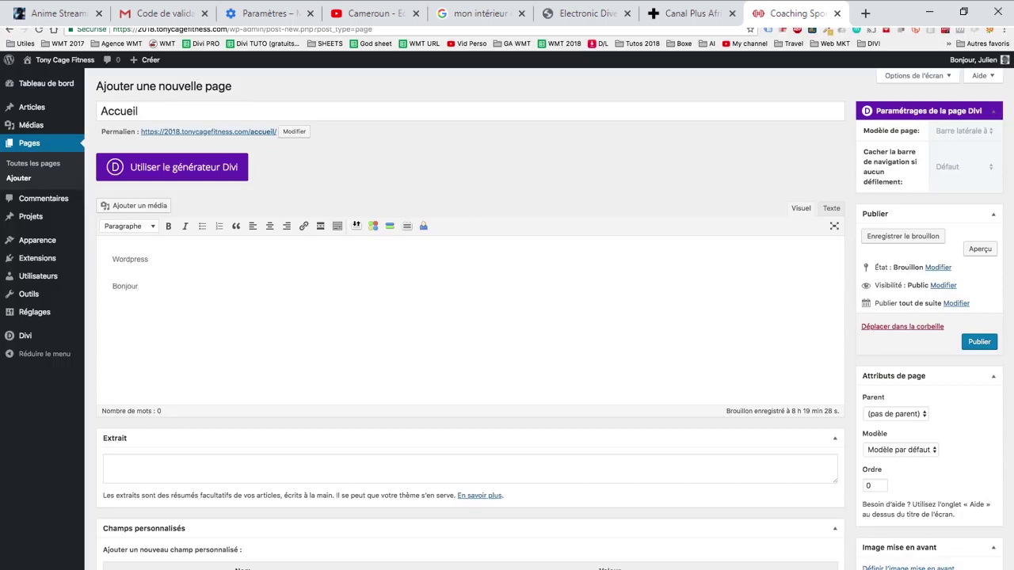
# - Bold 'Bonjour', make 'Tout va' italic, centred and dark red, then enable the Divi builder
pyautogui.doubleClick(134, 288)
pyautogui.click(168, 226)
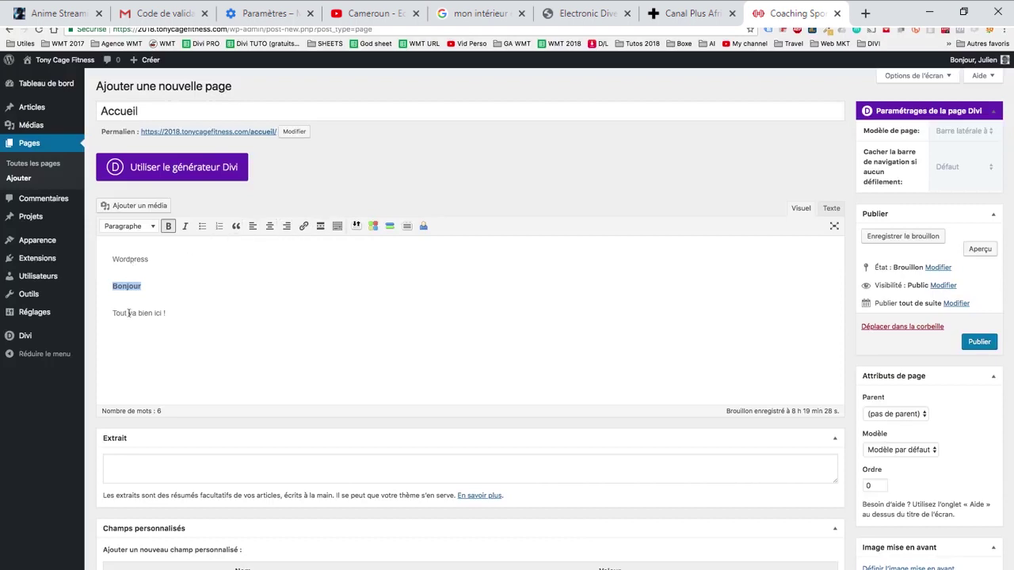
pyautogui.moveTo(112, 313); pyautogui.dragTo(136, 314)
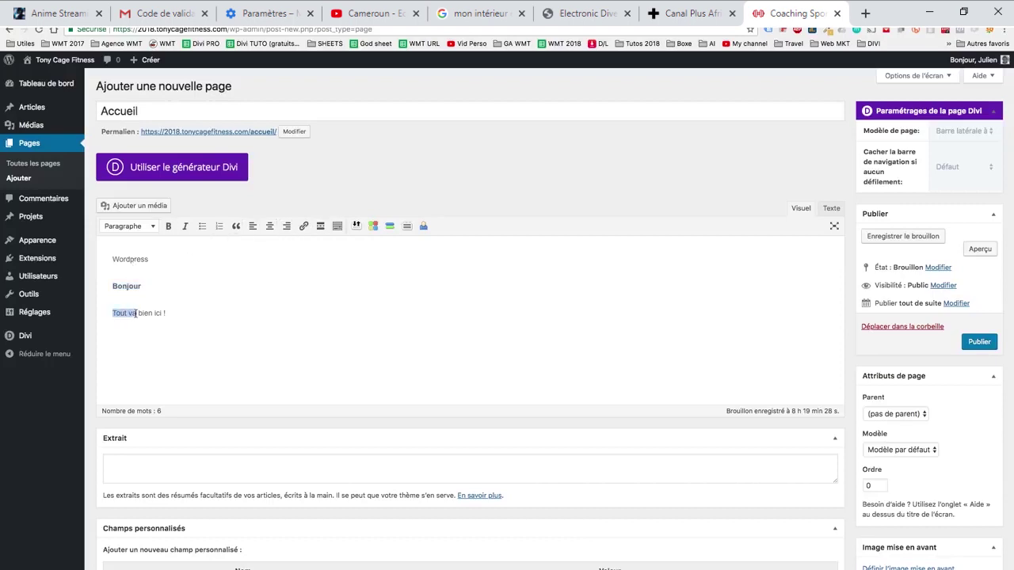
pyautogui.click(185, 227)
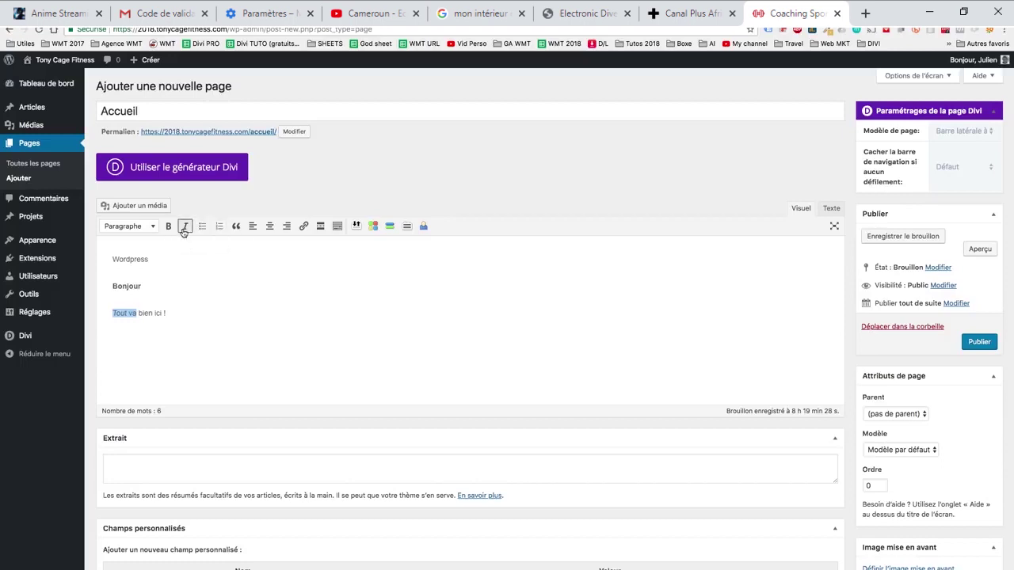
pyautogui.click(270, 227)
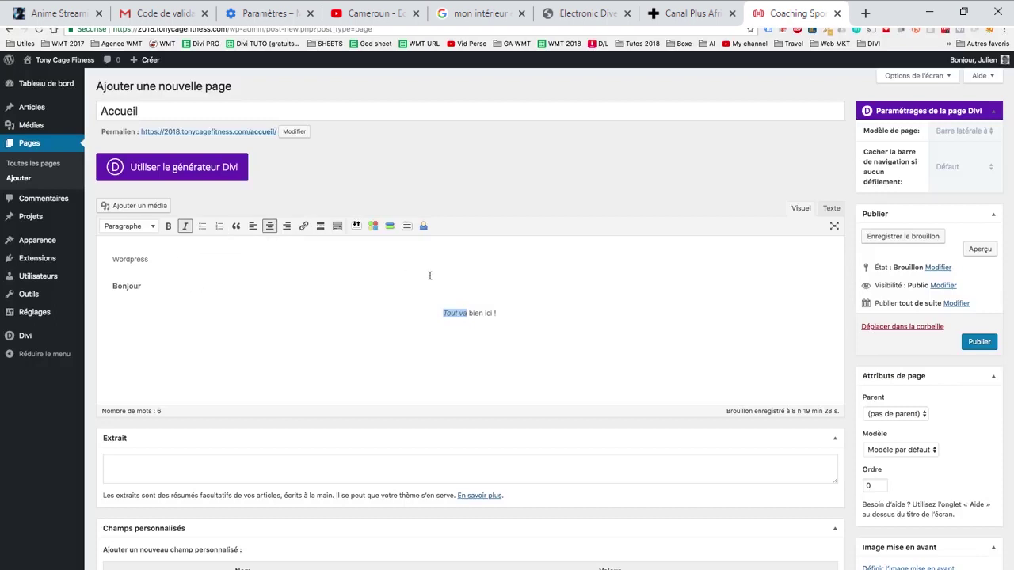
pyautogui.click(334, 228)
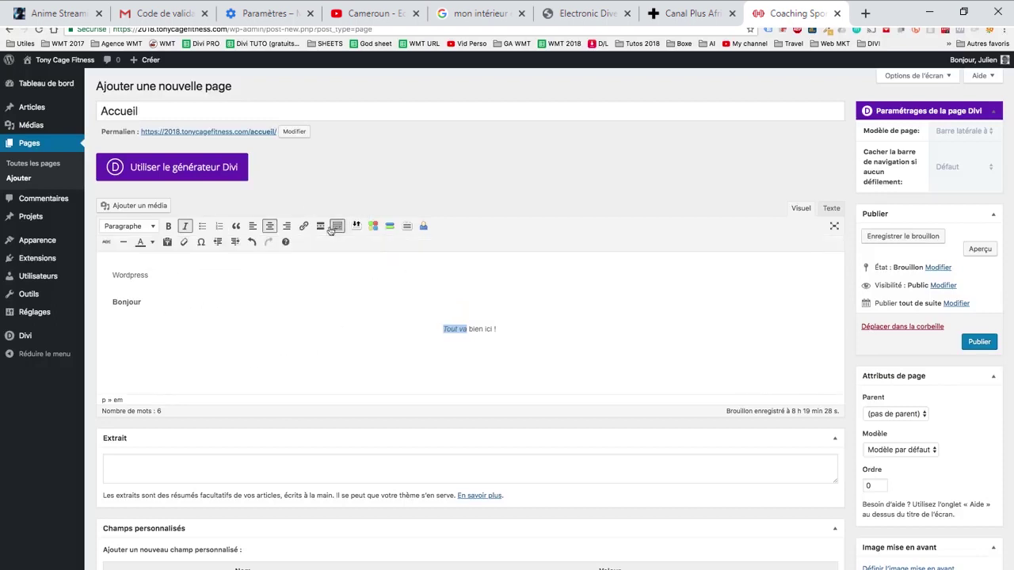
pyautogui.click(152, 243)
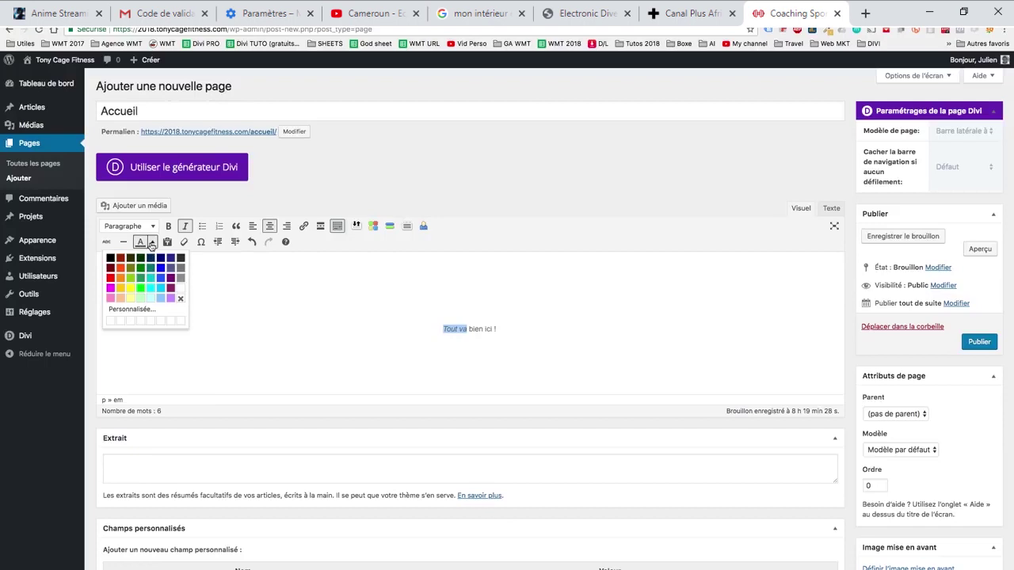
pyautogui.click(114, 268)
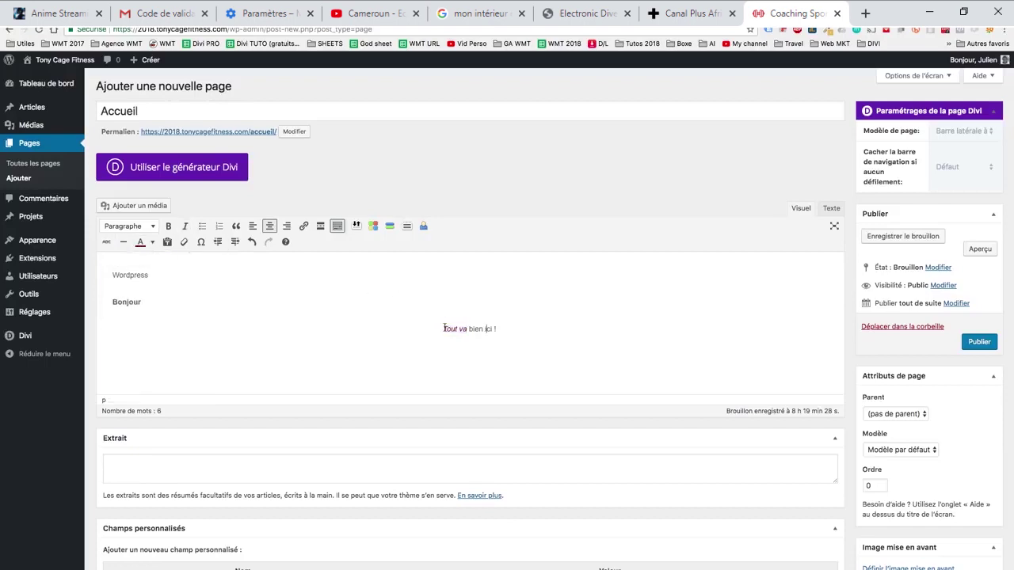
pyautogui.doubleClick(132, 295)
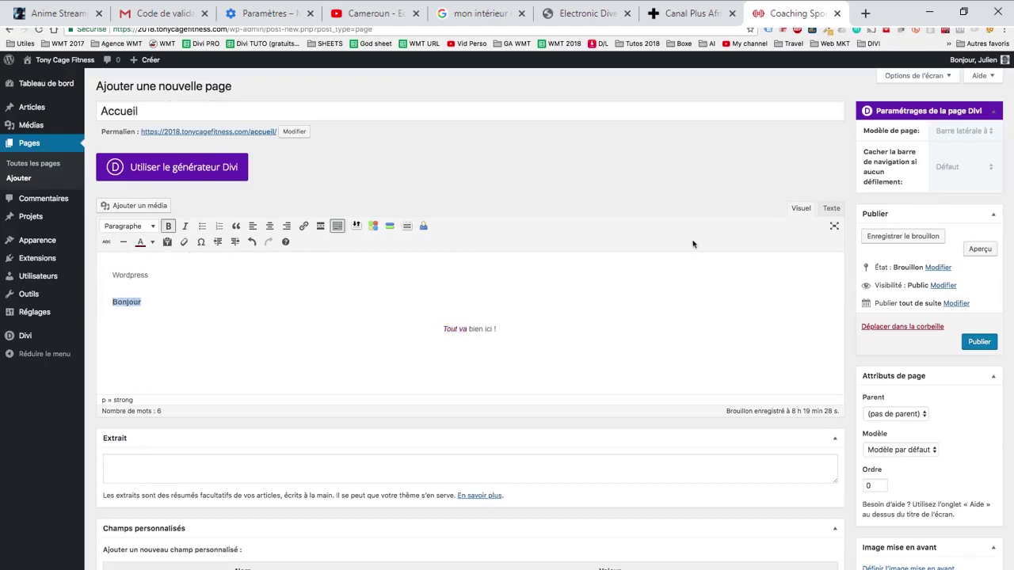
pyautogui.click(201, 176)
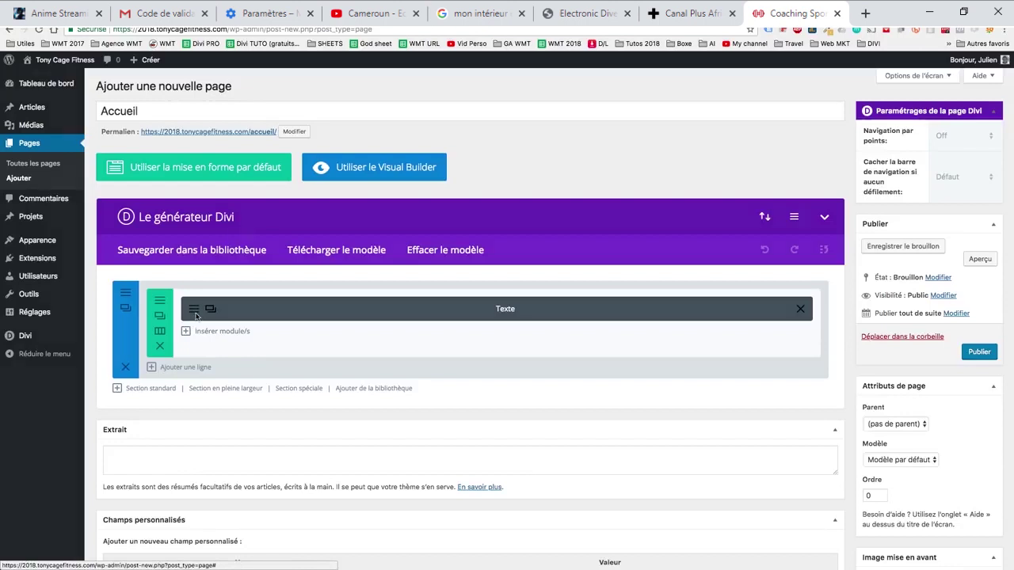
# - Add a standard section with a 1/3 1/3 1/3 column row, then launch the Visual Builder
pyautogui.click(195, 314)
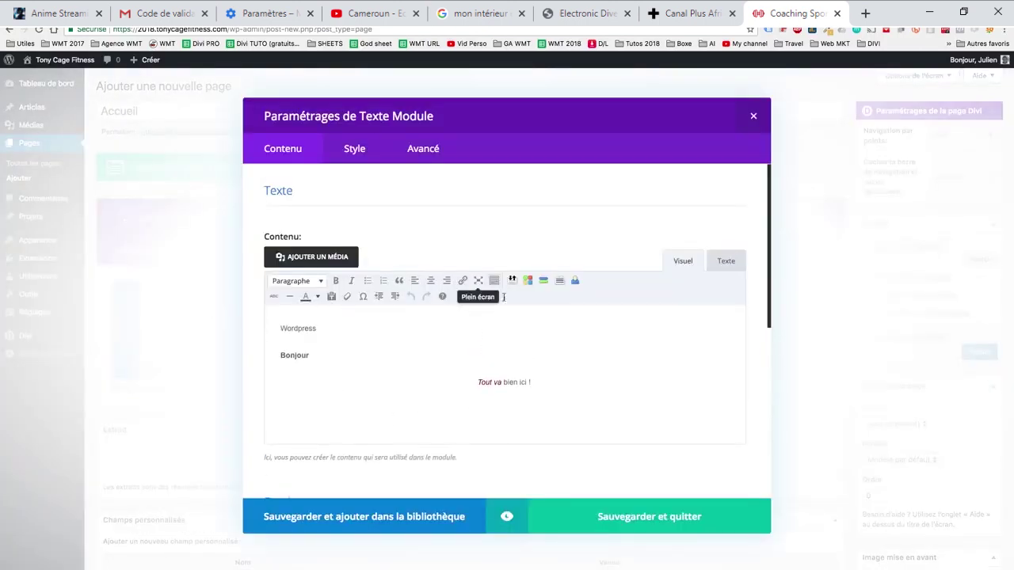
pyautogui.click(754, 117)
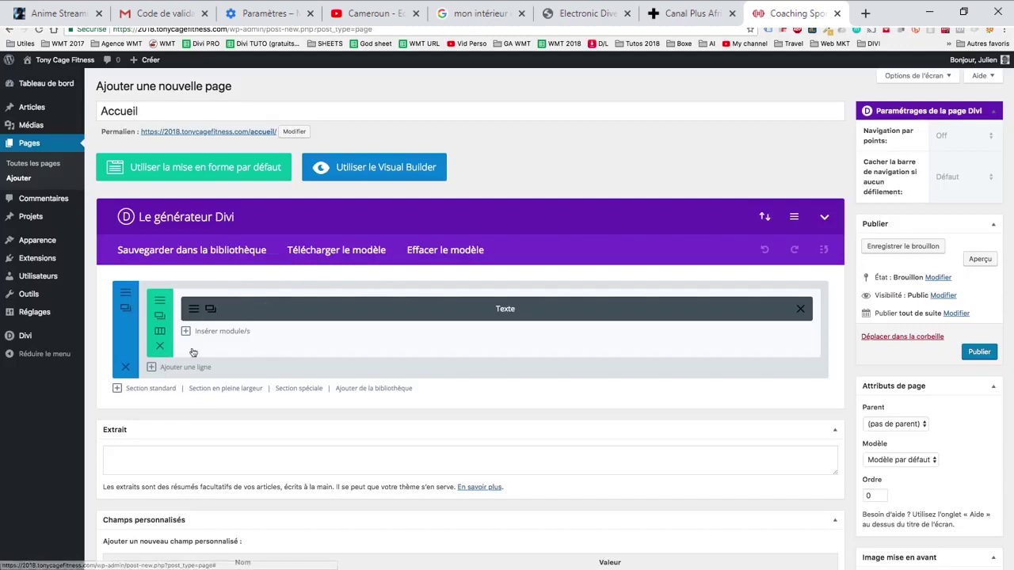
pyautogui.click(151, 388)
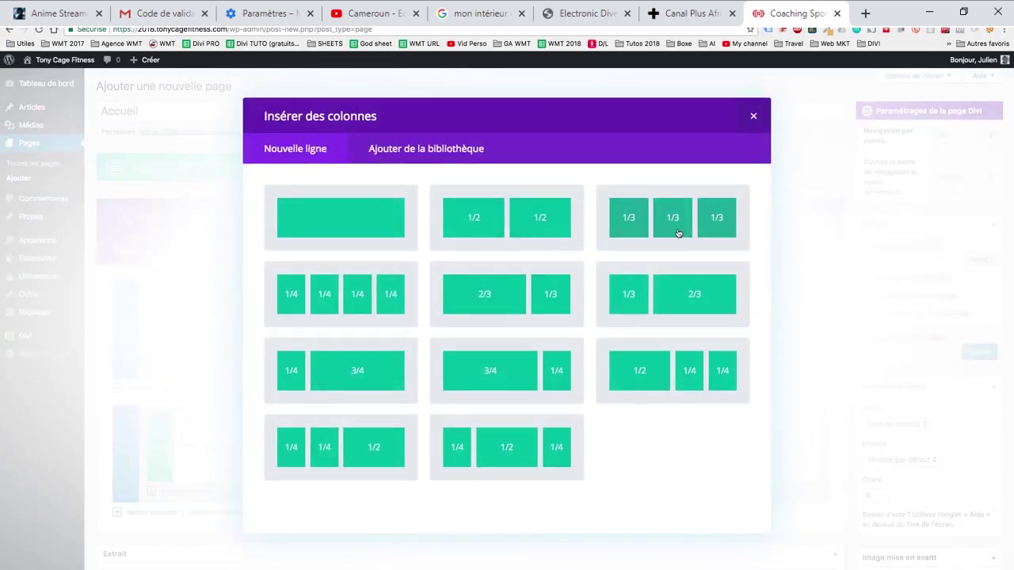
pyautogui.click(678, 233)
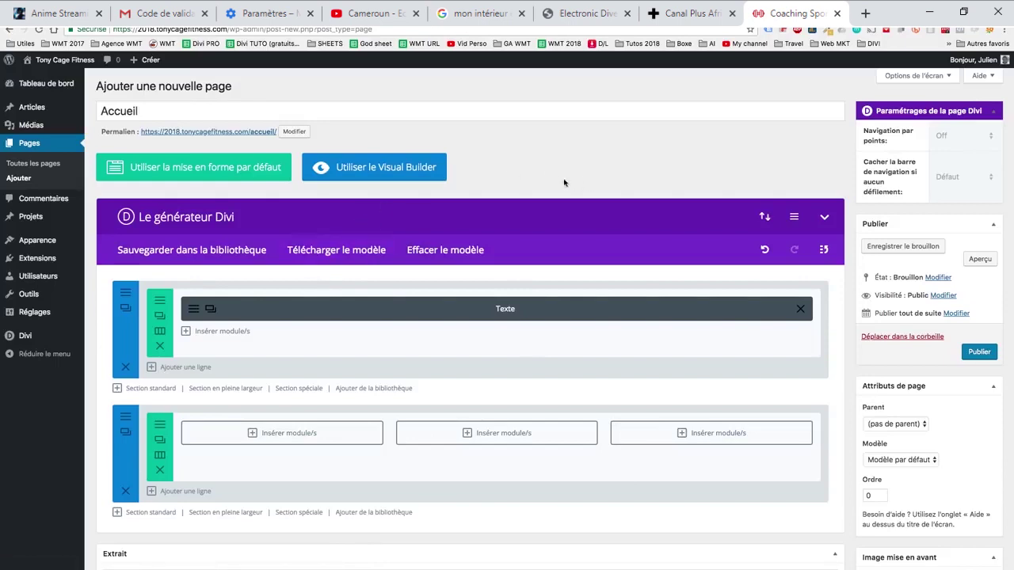
pyautogui.click(376, 168)
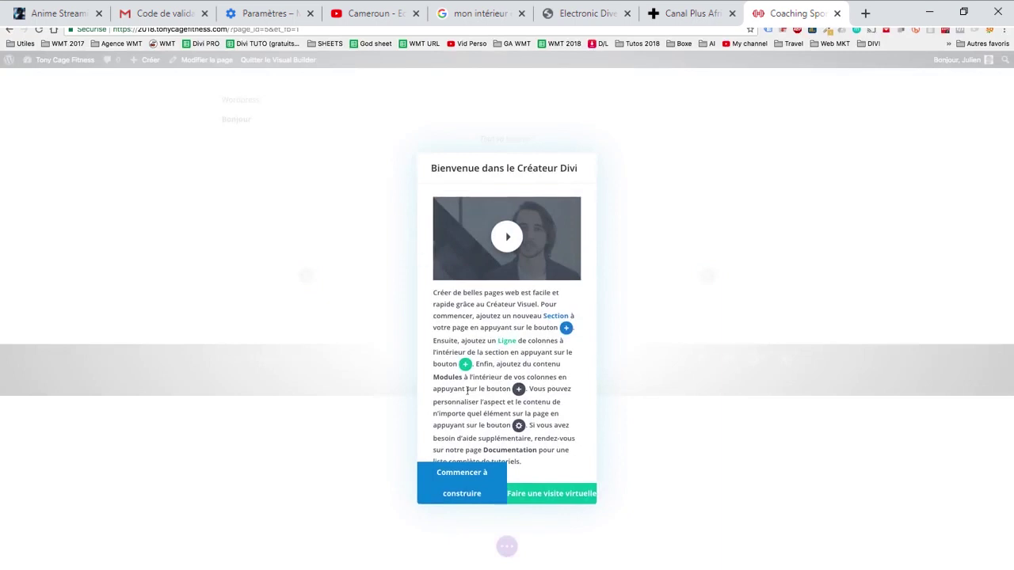
# - Start building, add a full-width section and insert an En-tête plein écran (full-width header) module
pyautogui.click(465, 481)
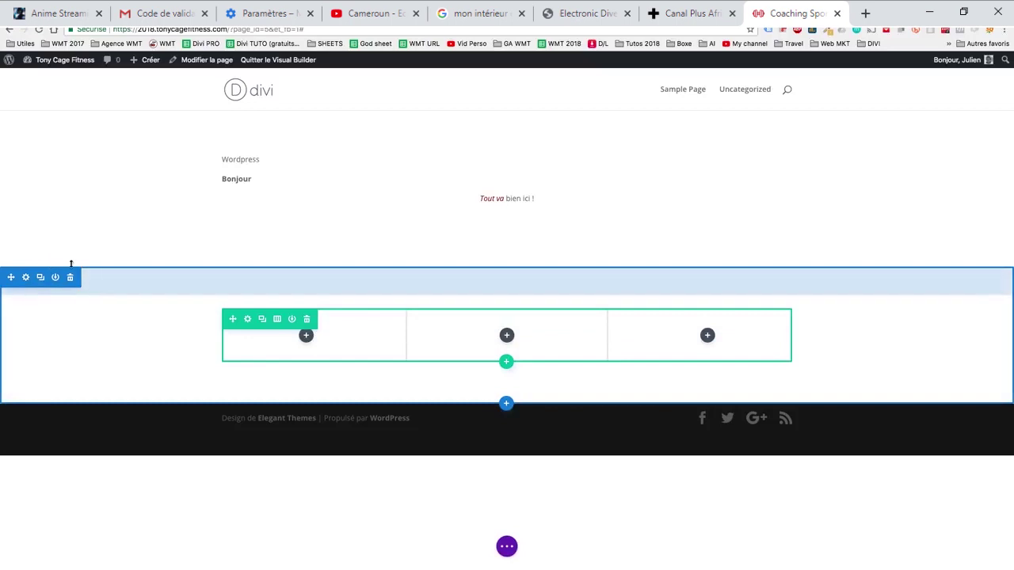
pyautogui.click(506, 403)
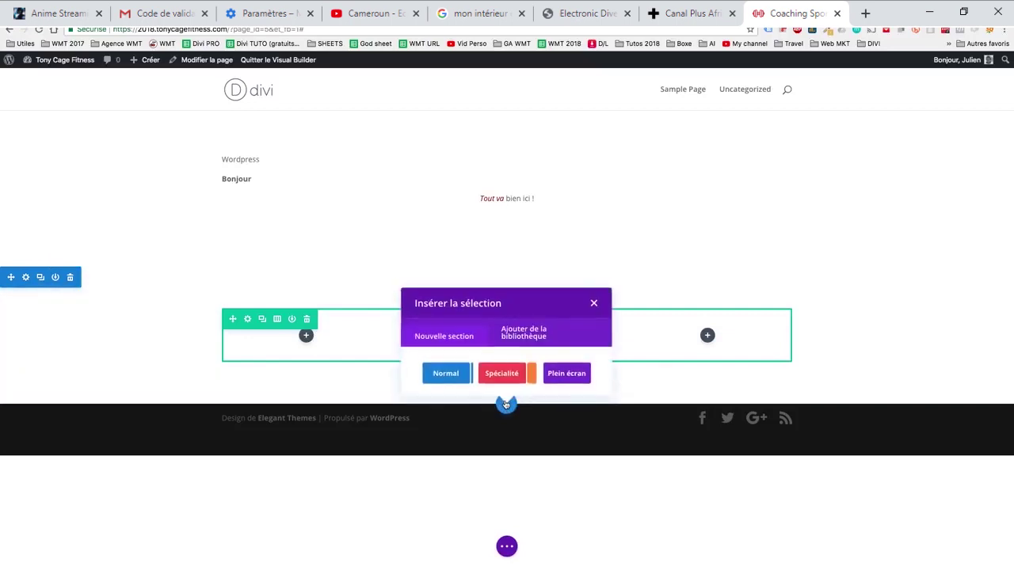
pyautogui.click(567, 373)
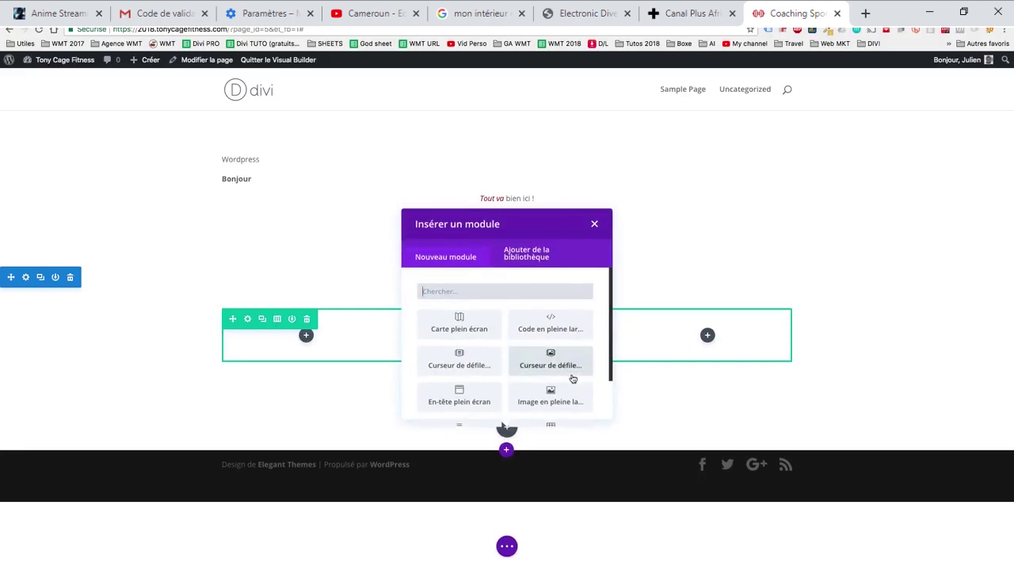
pyautogui.scroll(-1, 459, 372)
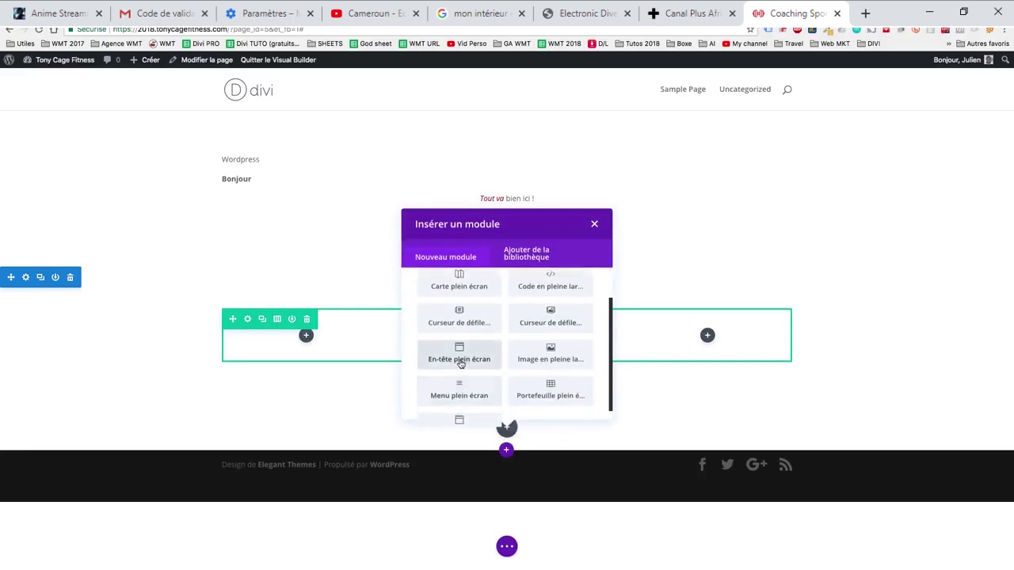
pyautogui.click(457, 361)
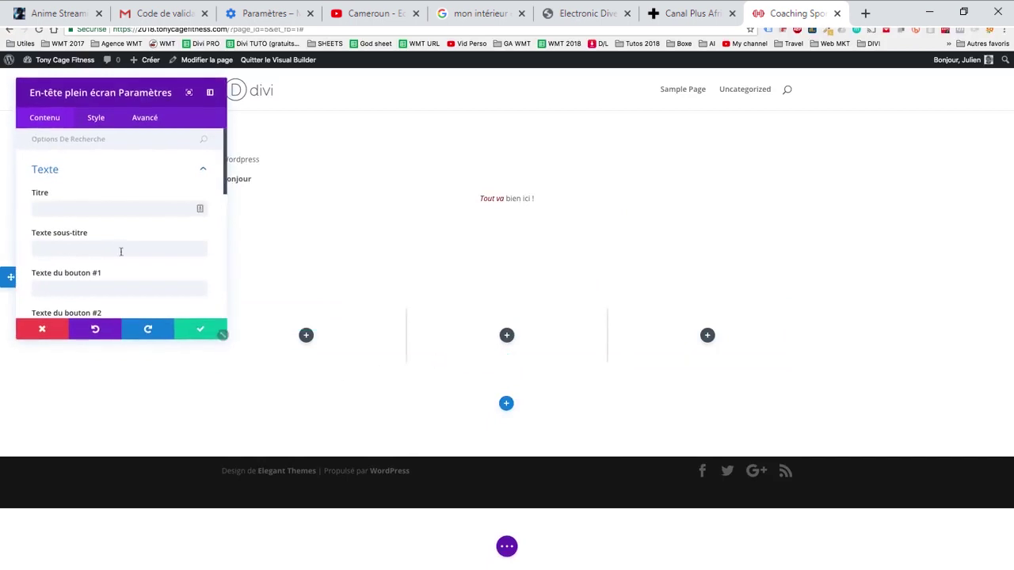
pyautogui.click(143, 209)
# - Enter title 'Tony Cage Fitness', subtitle 'Devenez fort et musclés' and button text 'Réserver un Coaching'
pyautogui.write('Tony C')
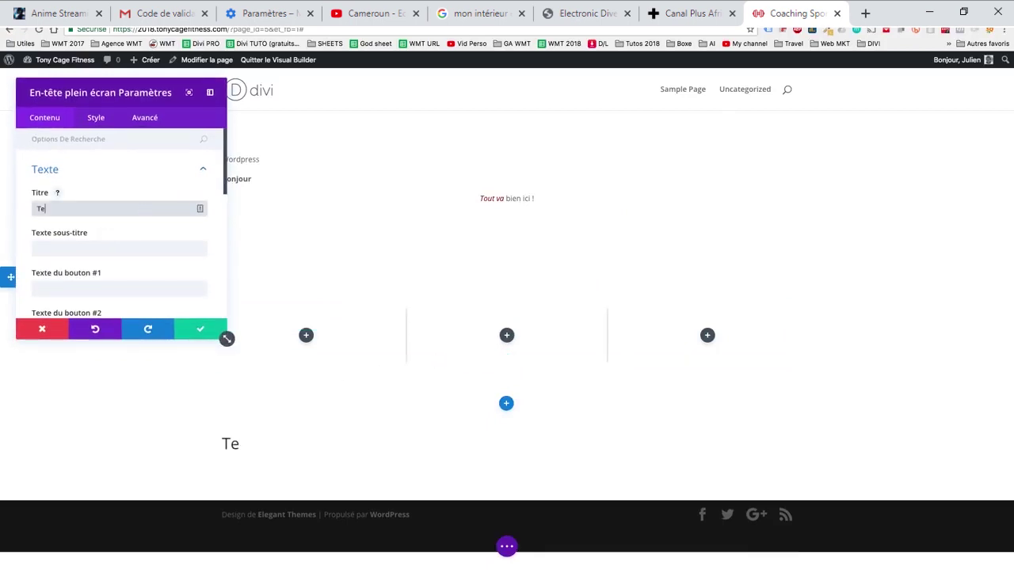
pyautogui.write('age Fitness')
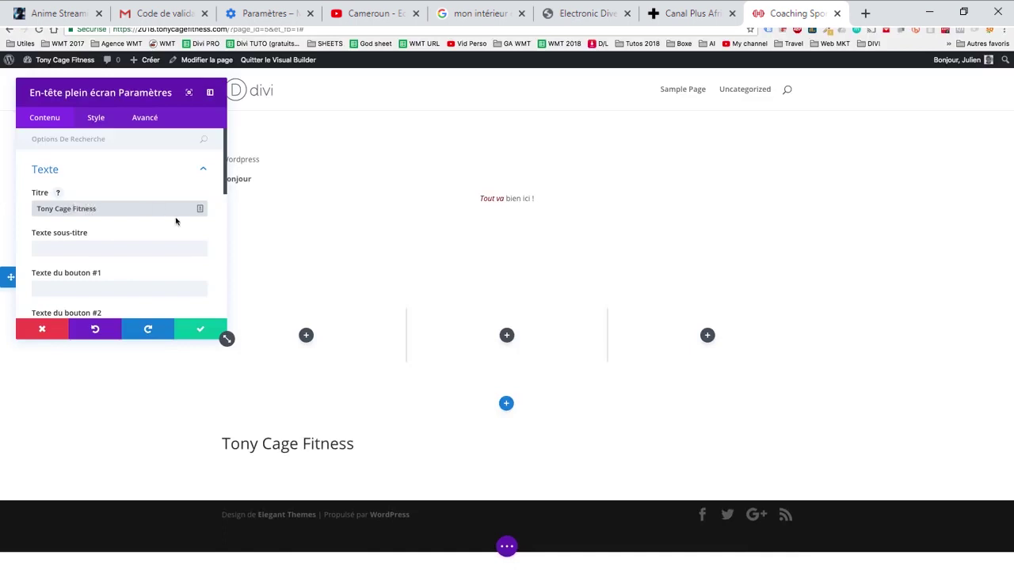
pyautogui.click(125, 248)
pyautogui.write('Deven')
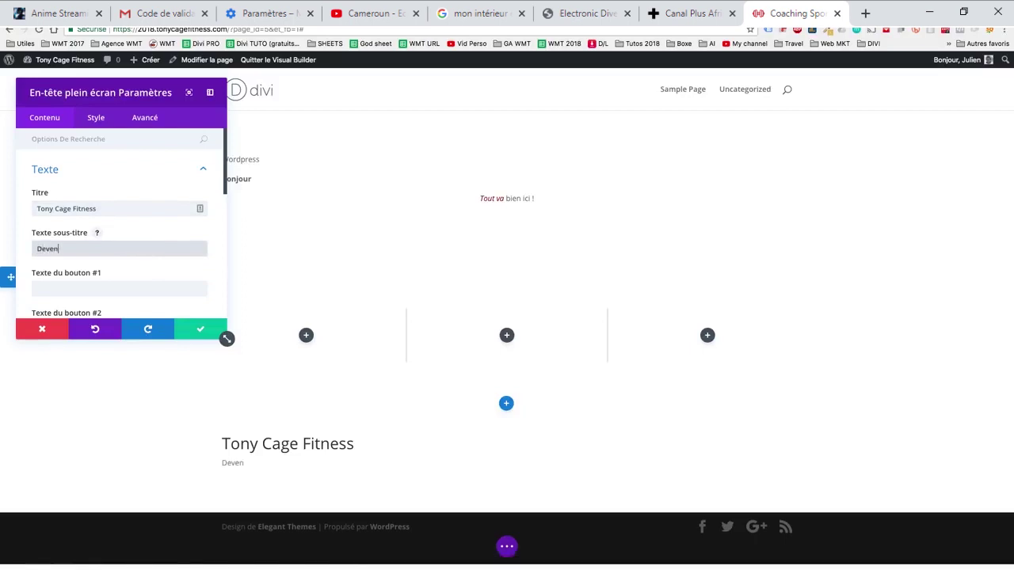
pyautogui.write('ez fort et musclés')
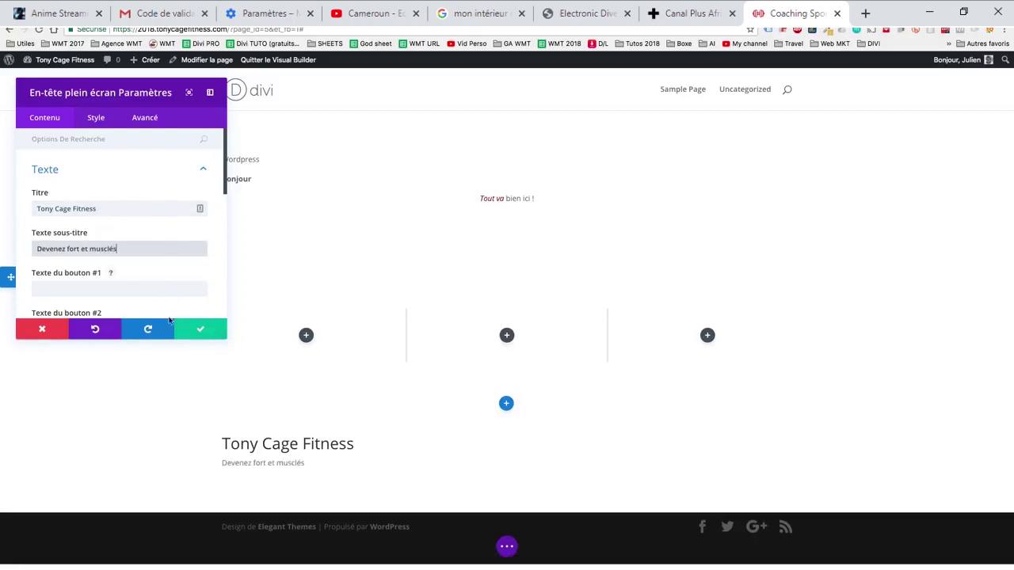
pyautogui.click(149, 291)
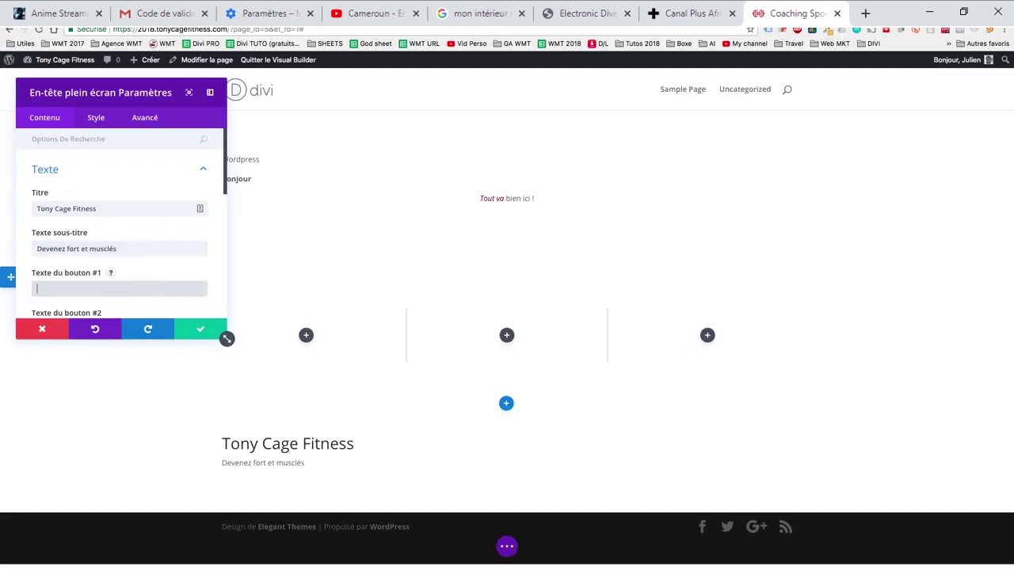
pyautogui.write('Réserver')
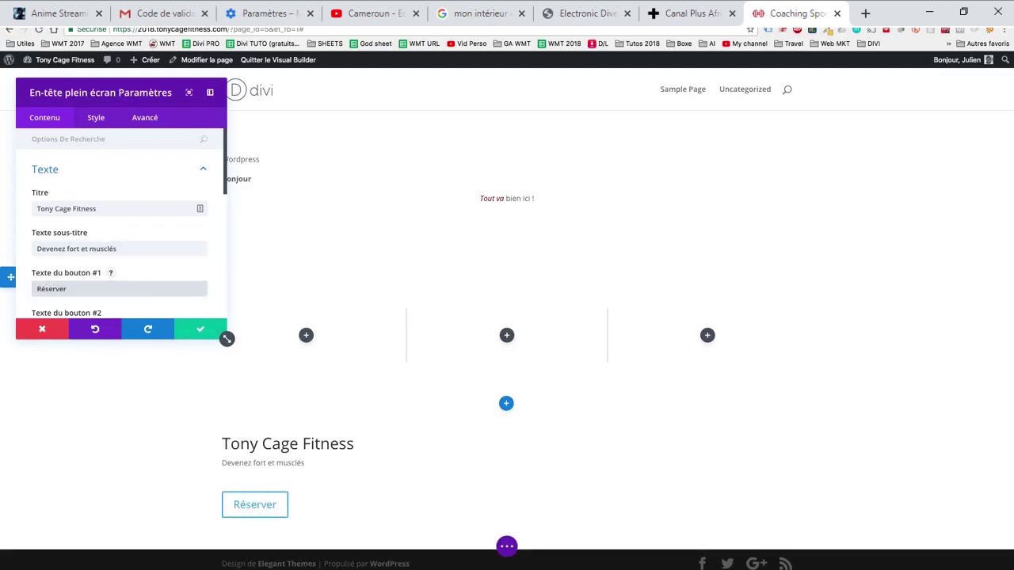
pyautogui.write(' Coaching')
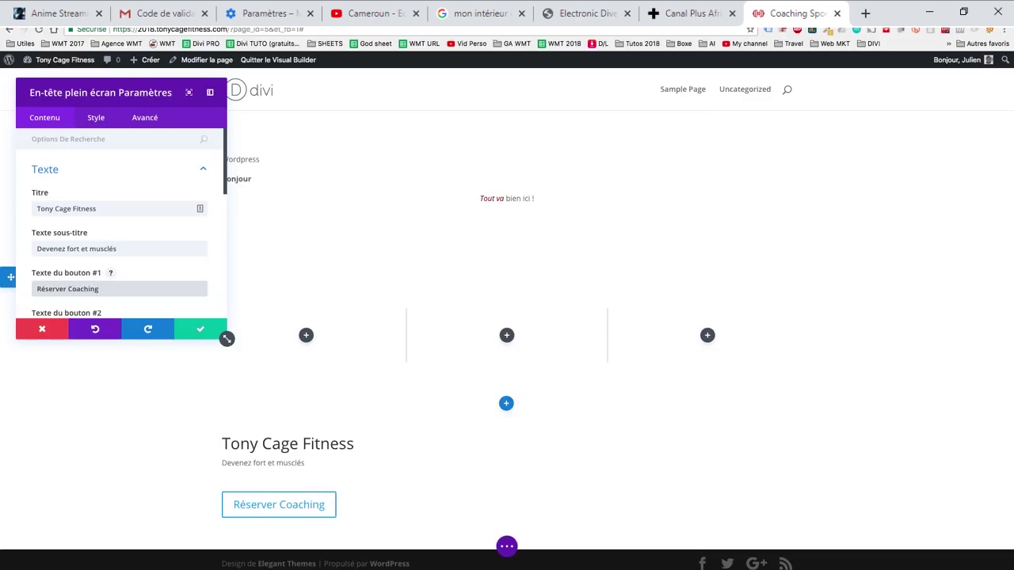
pyautogui.write(' in')
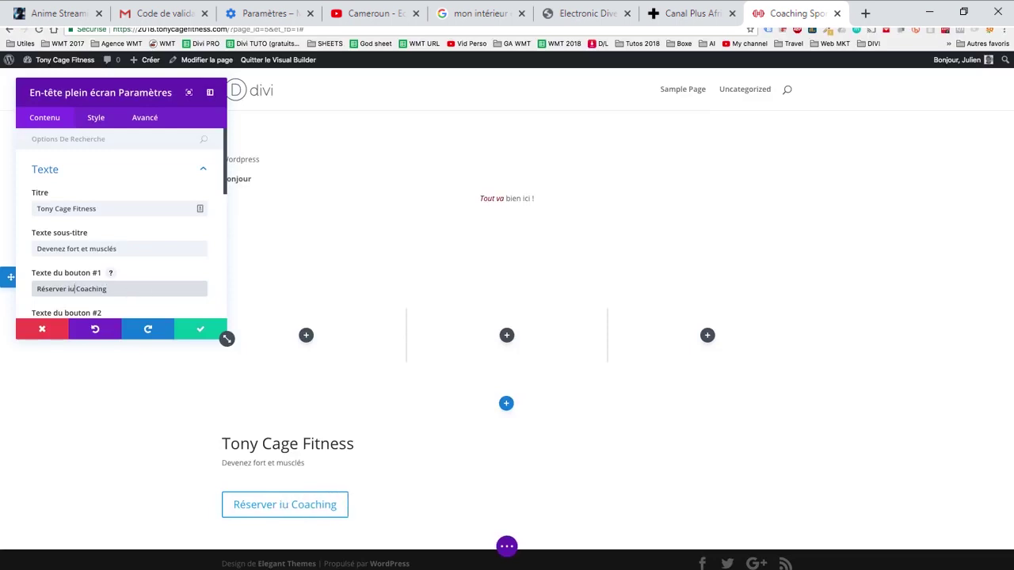
pyautogui.press('BackSpace')
pyautogui.press('BackSpace')
pyautogui.write('un')
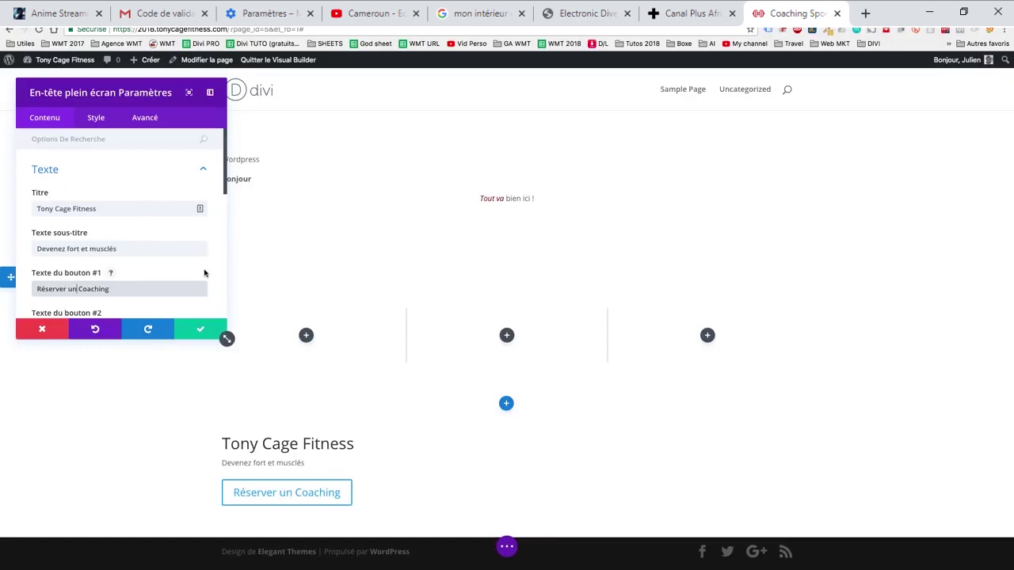
pyautogui.scroll(-5, 204, 273)
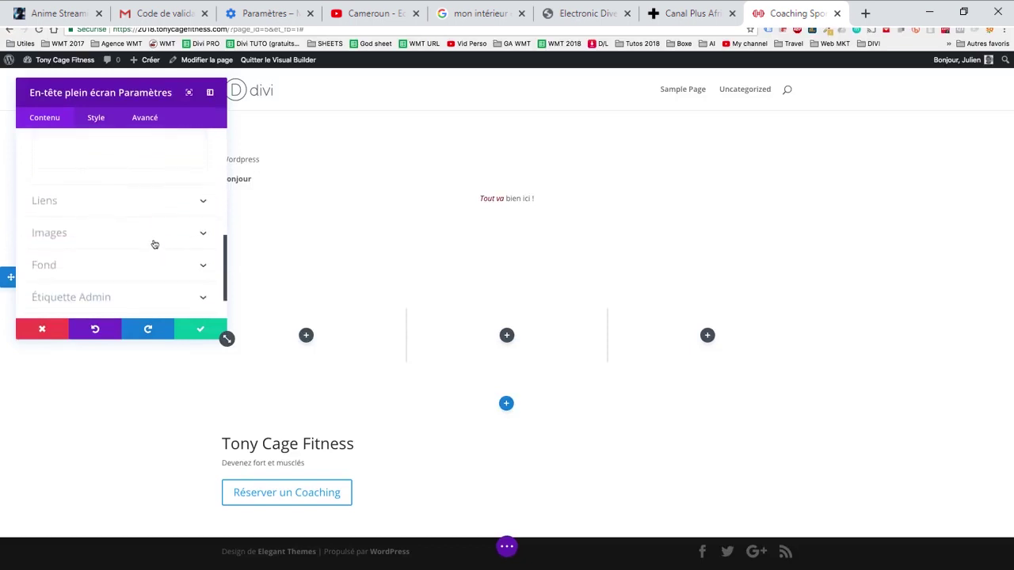
# - In the header's Fond settings, try a red and then an orange background colour
pyautogui.click(154, 243)
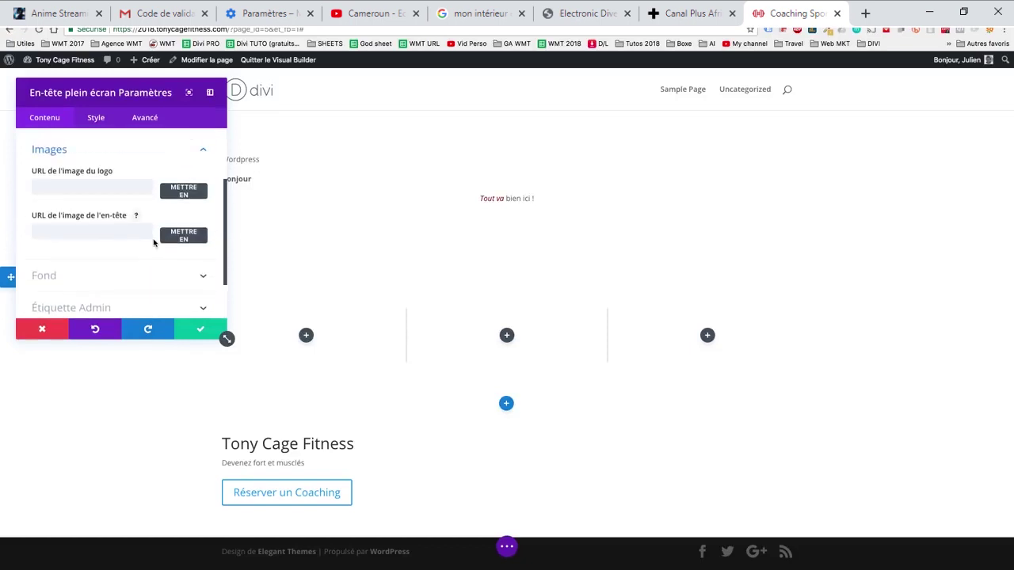
pyautogui.click(51, 277)
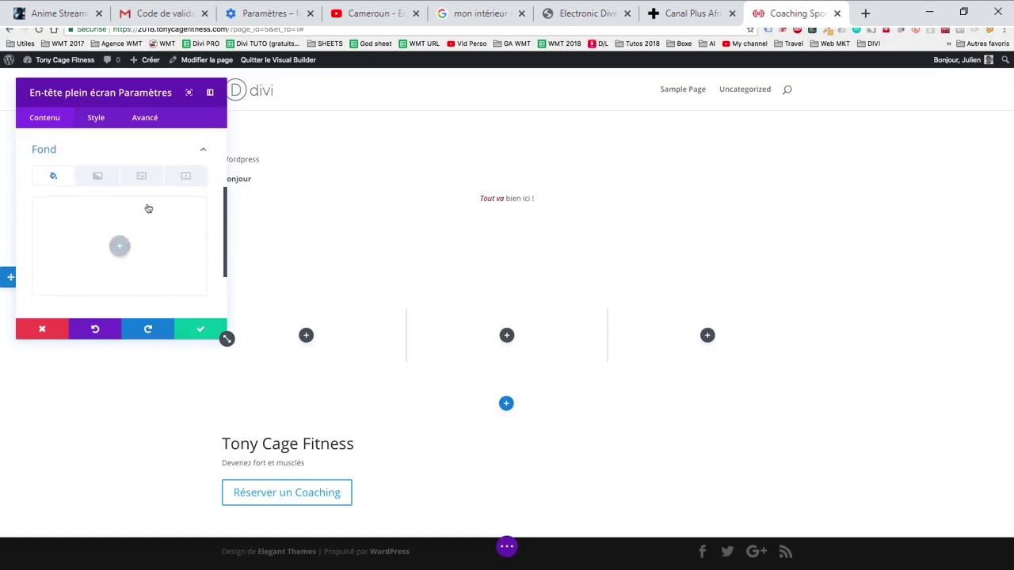
pyautogui.click(141, 176)
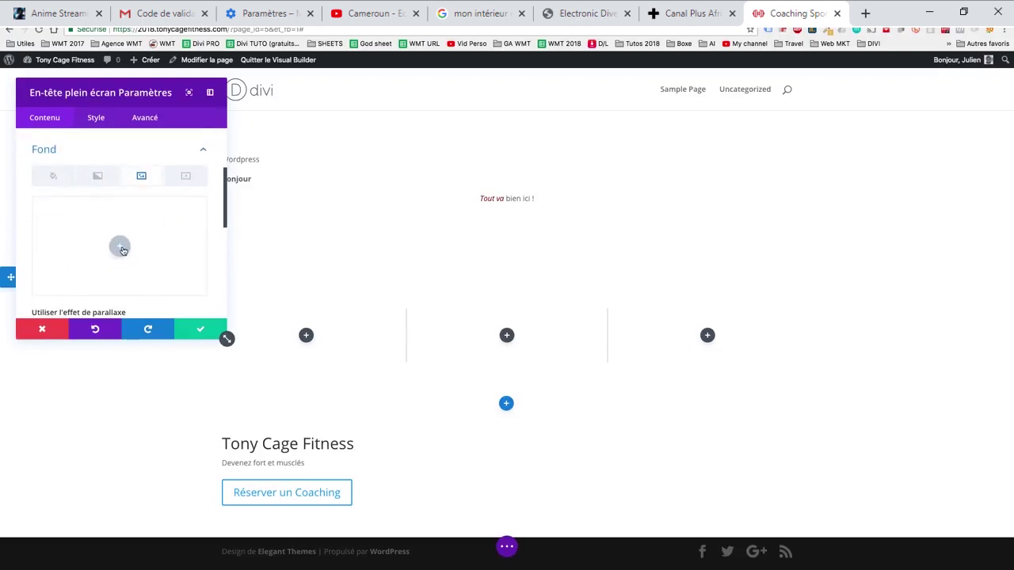
pyautogui.click(52, 180)
pyautogui.click(115, 247)
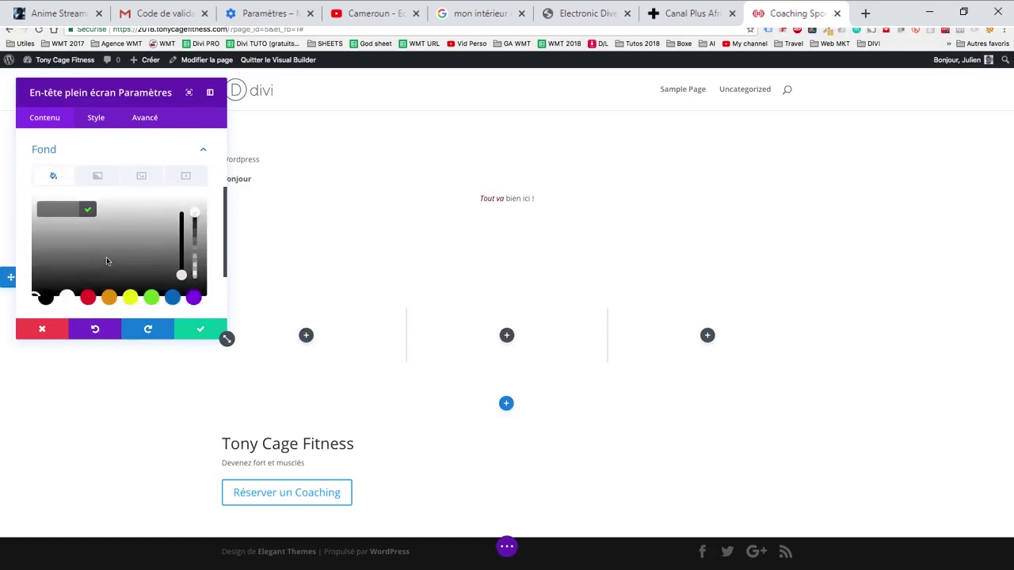
pyautogui.click(88, 297)
pyautogui.click(109, 298)
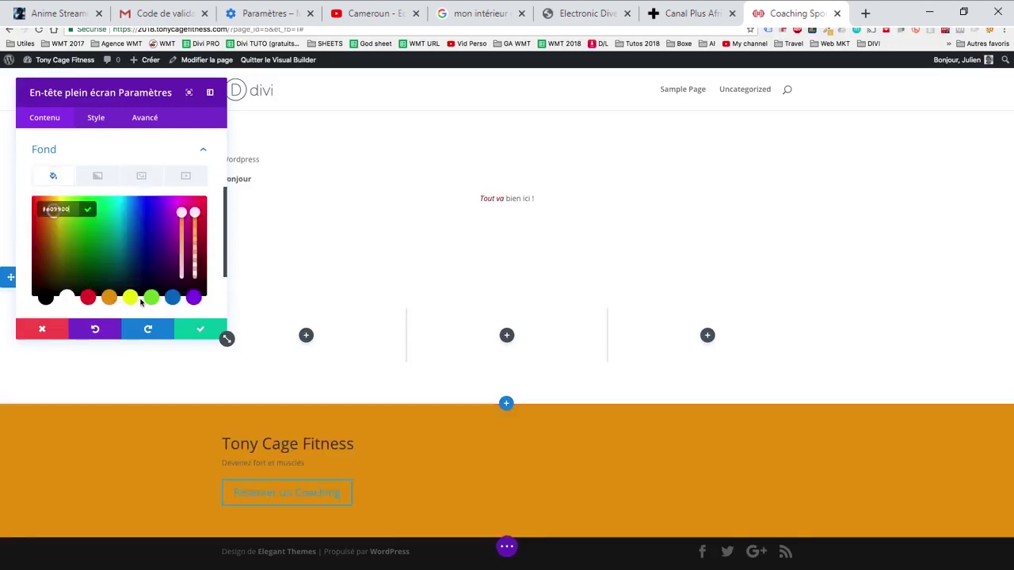
# - Replace it with a blue-green radial gradient angled at 197 degrees
pyautogui.click(98, 176)
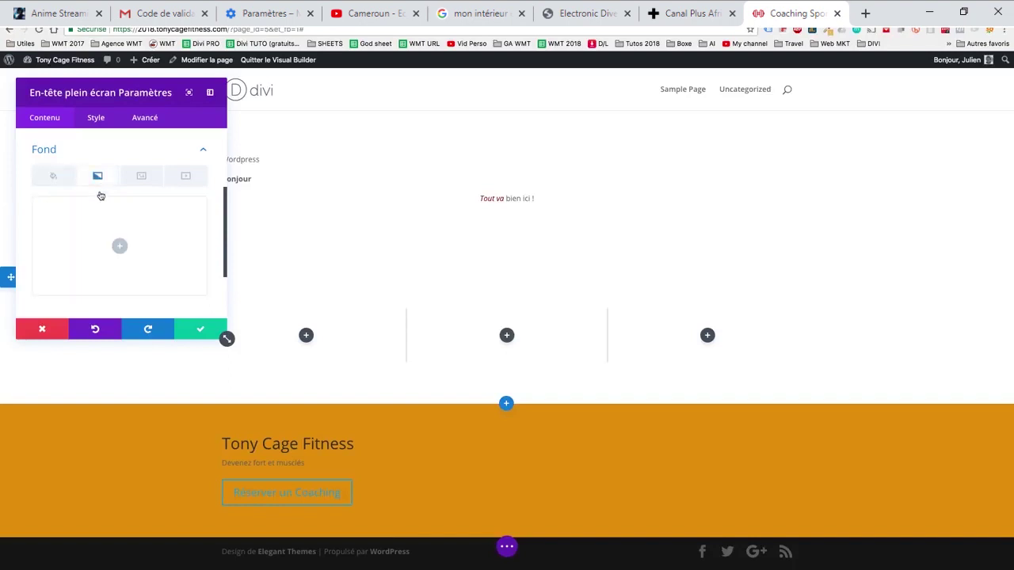
pyautogui.click(121, 252)
pyautogui.scroll(-1, 283, 348)
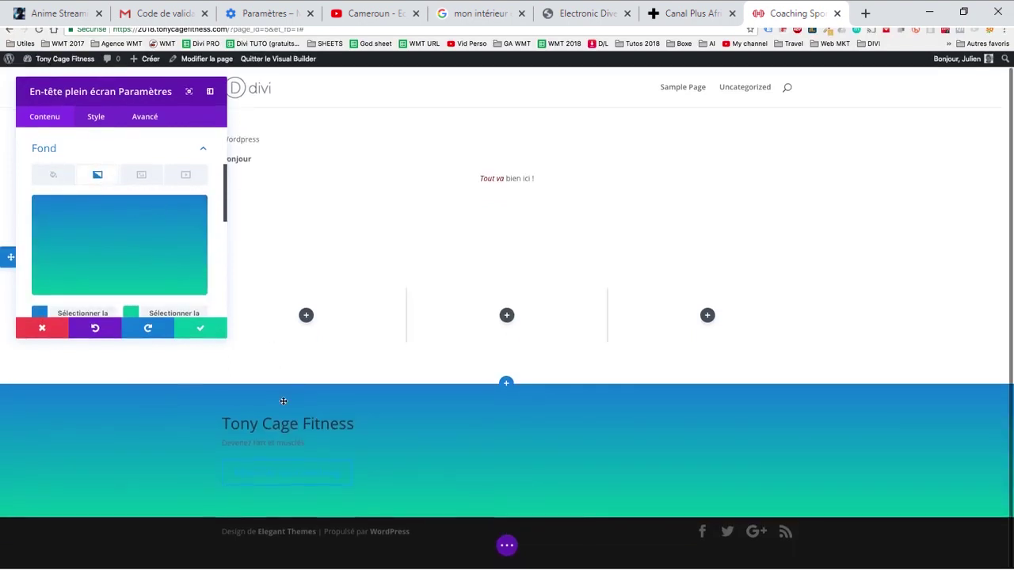
pyautogui.scroll(-3, 96, 287)
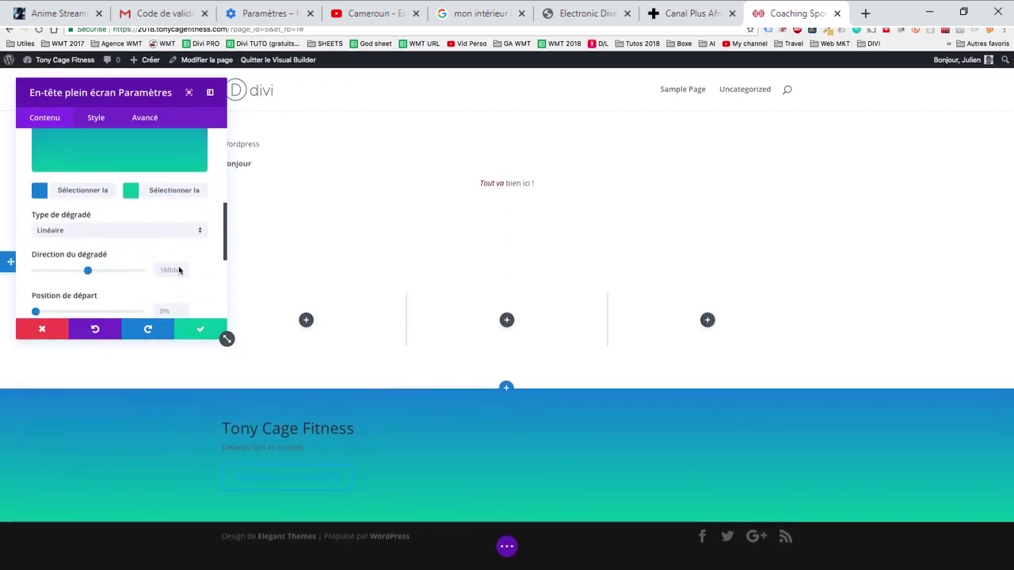
pyautogui.moveTo(87, 270)
pyautogui.mouseDown()
pyautogui.moveTo(120, 270)
pyautogui.moveTo(92, 269)
pyautogui.mouseUp()
pyautogui.scroll(1, 92, 270)
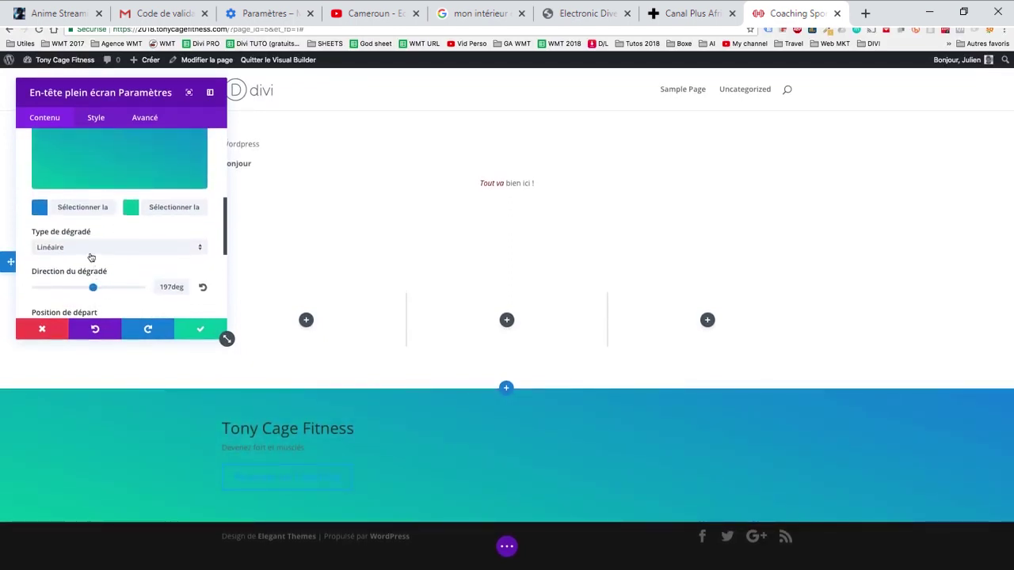
pyautogui.click(91, 250)
pyautogui.click(79, 275)
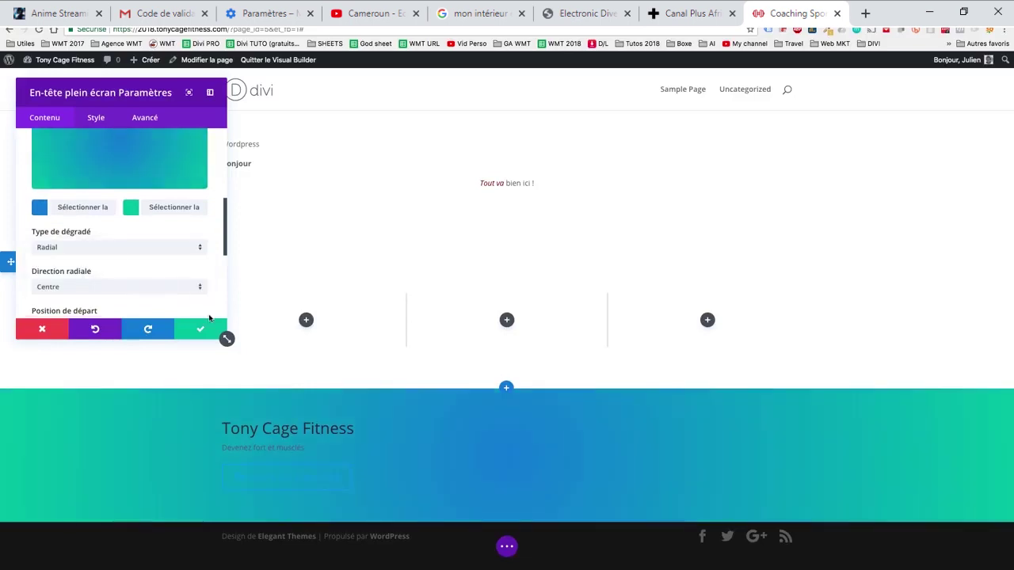
pyautogui.scroll(3, 159, 263)
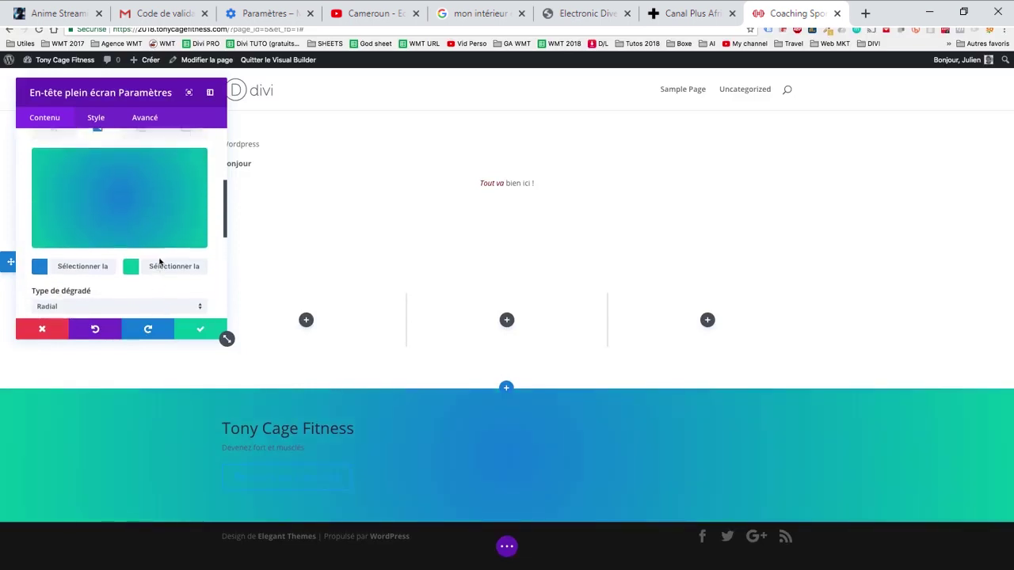
pyautogui.click(141, 158)
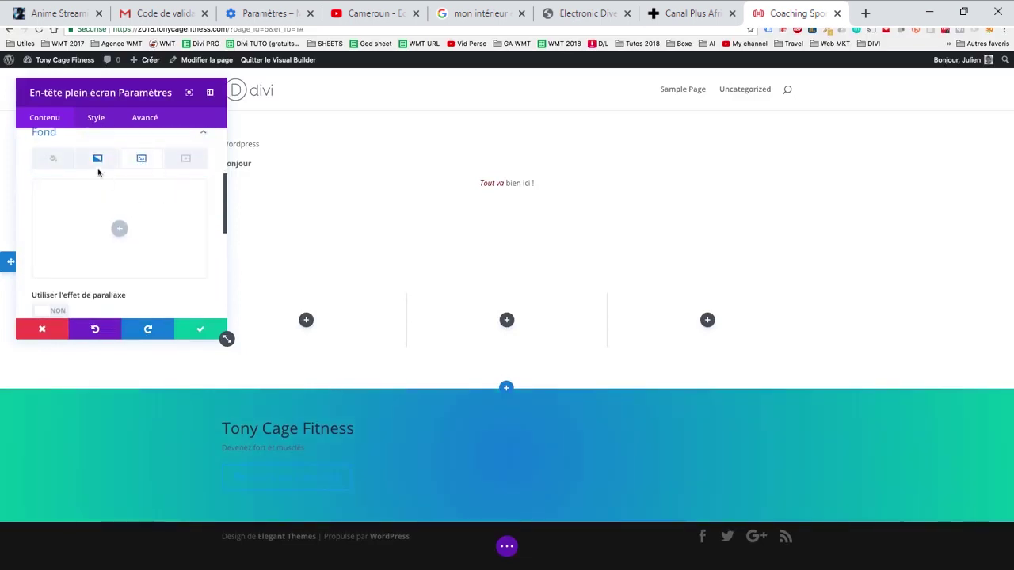
# - Upload 'Slider 1 - Homme pushups' as the header background image at original 2000 × 1125 size
pyautogui.click(120, 228)
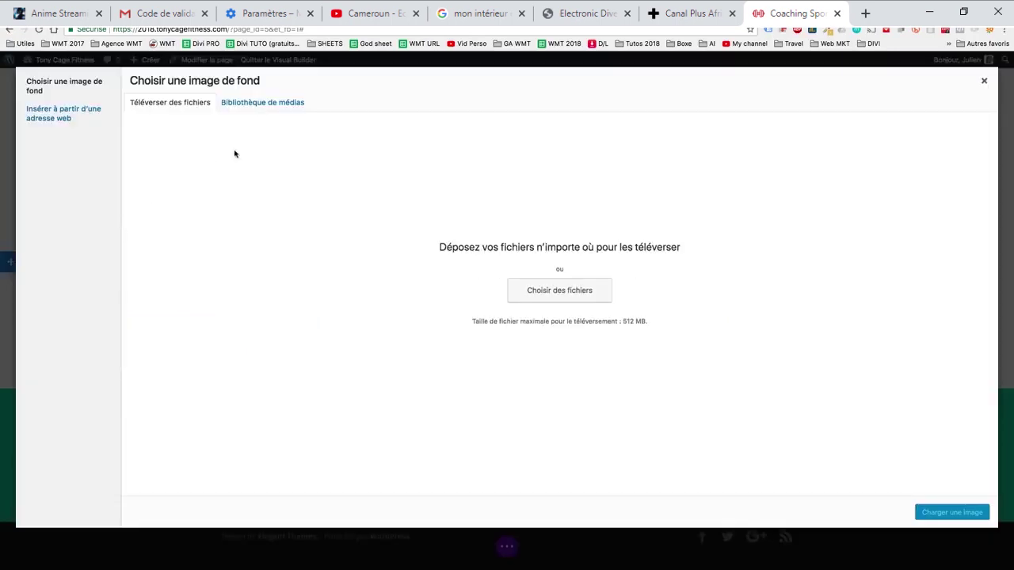
pyautogui.click(541, 296)
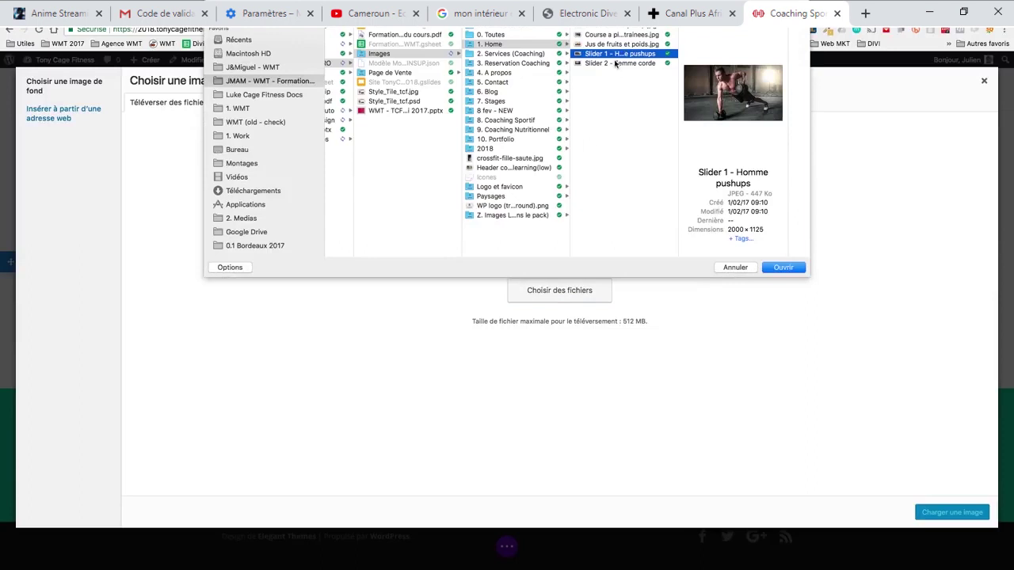
pyautogui.click(781, 268)
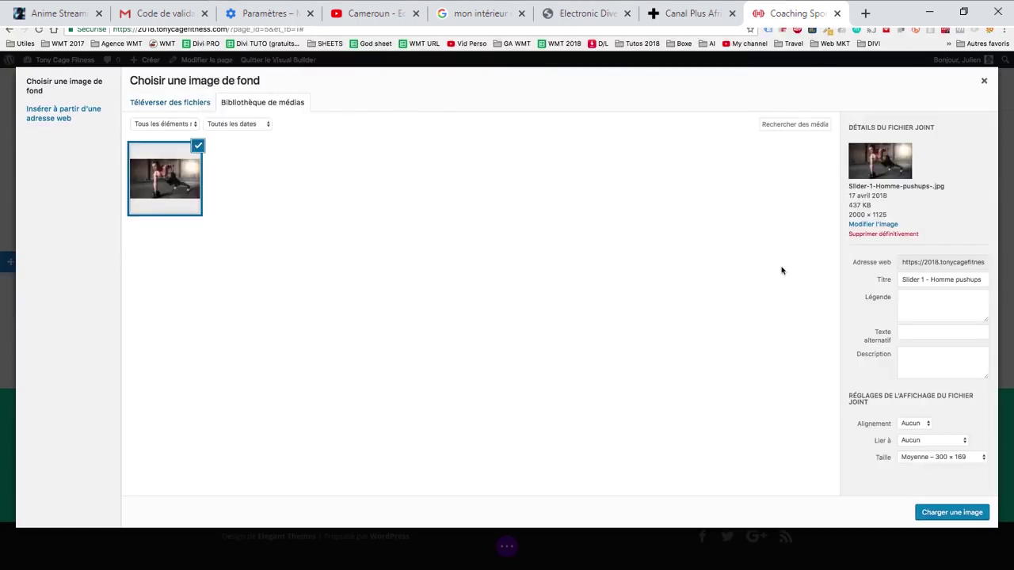
pyautogui.click(958, 457)
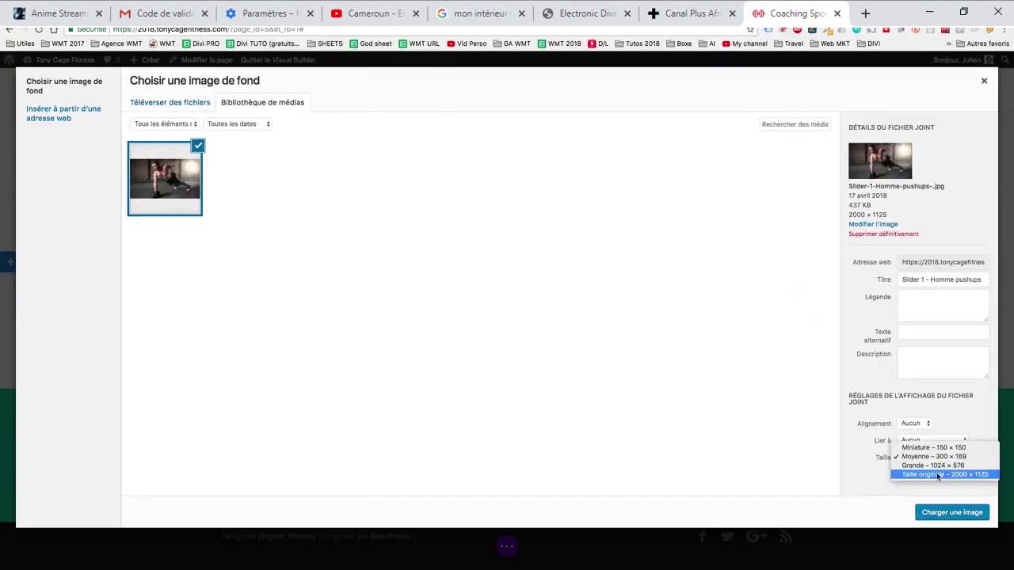
pyautogui.click(939, 474)
pyautogui.click(937, 513)
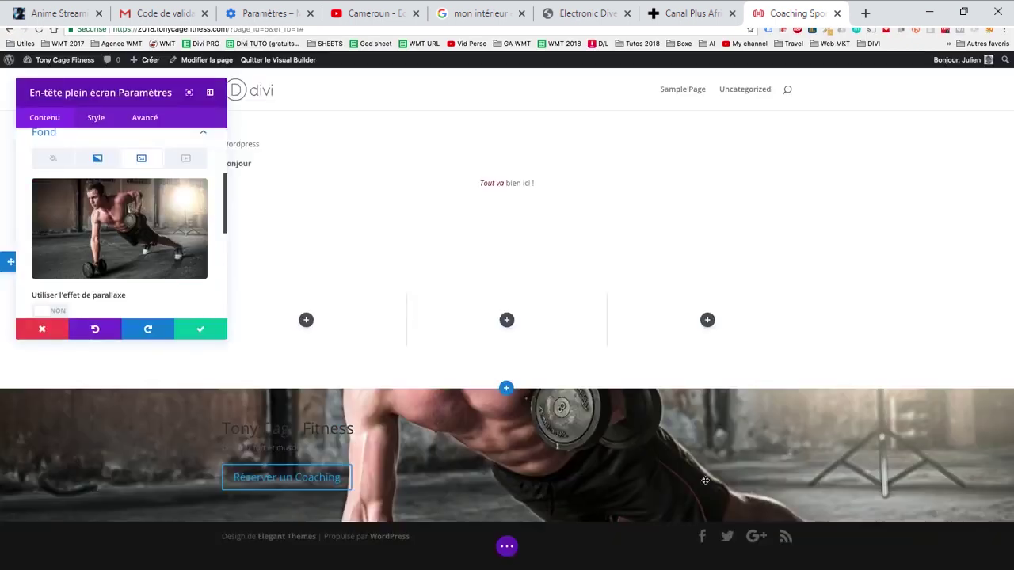
# - Save the header settings and delete the text section and the empty three-column section
pyautogui.scroll(-2, 500, 442)
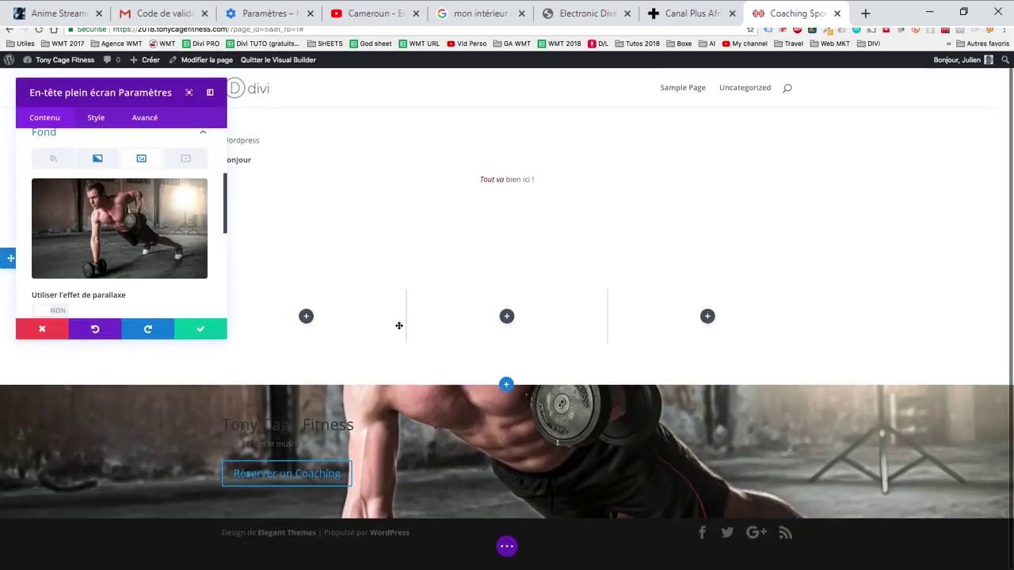
pyautogui.click(220, 332)
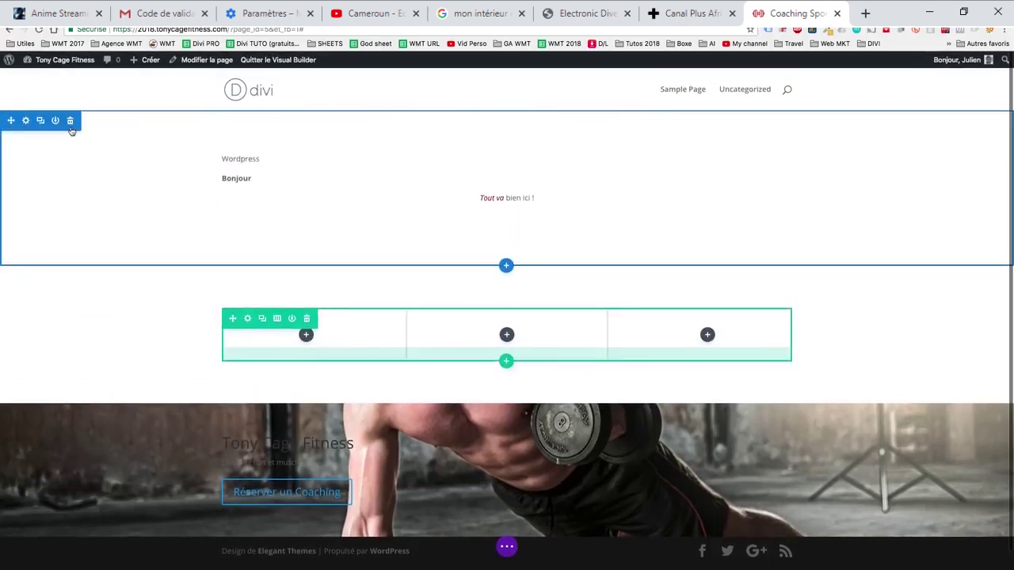
pyautogui.click(70, 125)
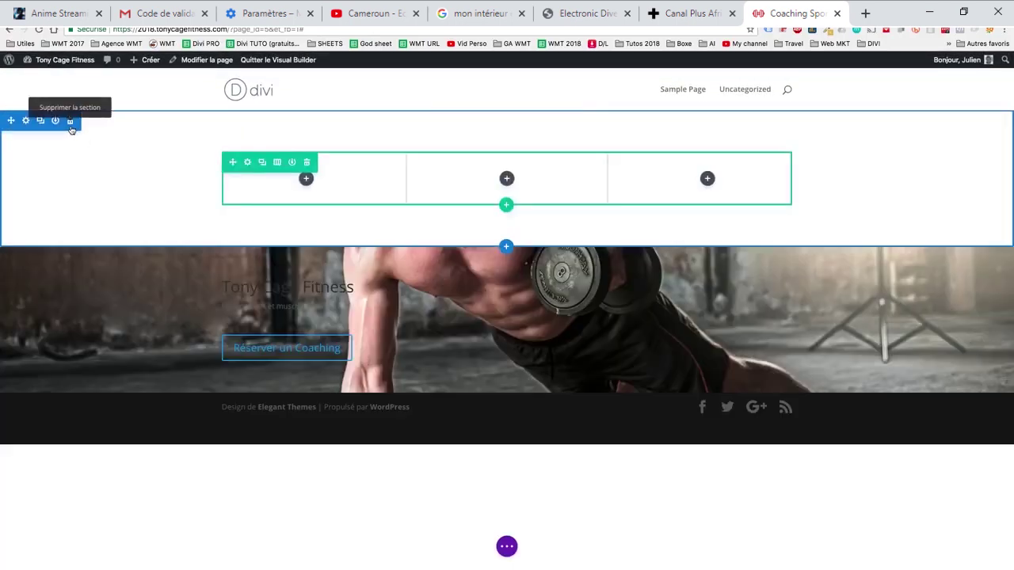
pyautogui.click(70, 125)
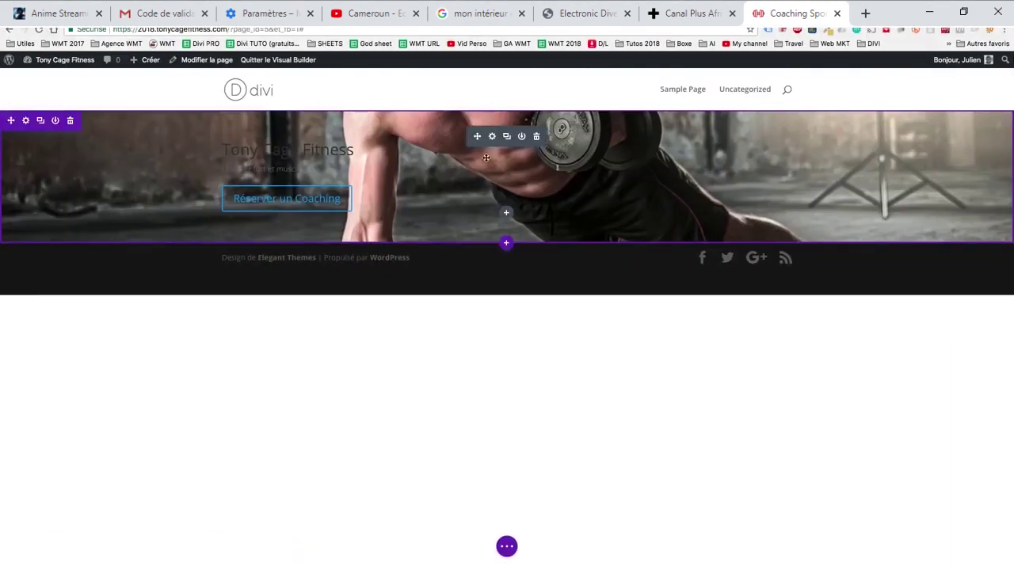
pyautogui.click(492, 137)
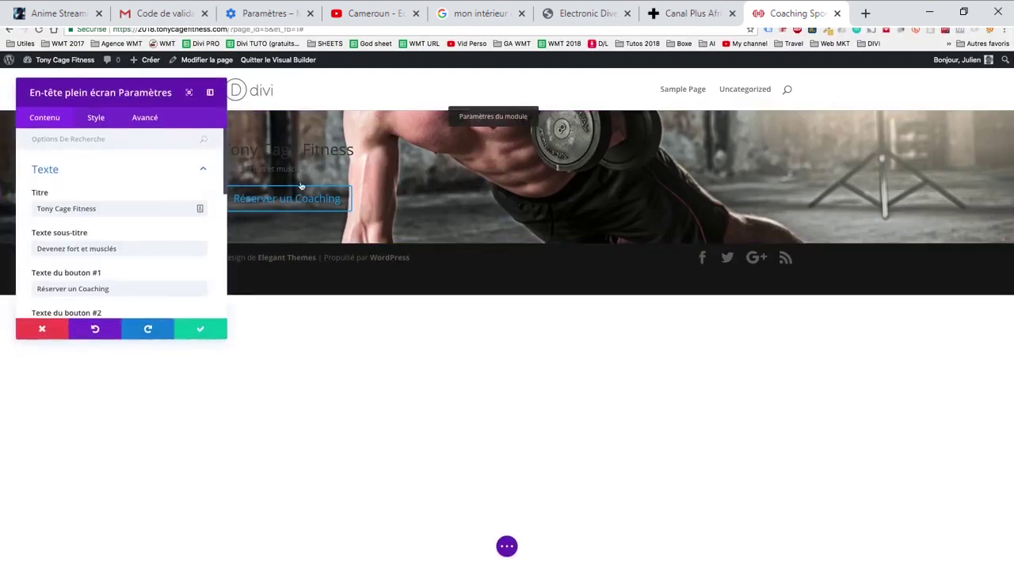
# - Delete the blue-green gradient from the header's background, keeping only the push-up photo
pyautogui.scroll(-5, 150, 246)
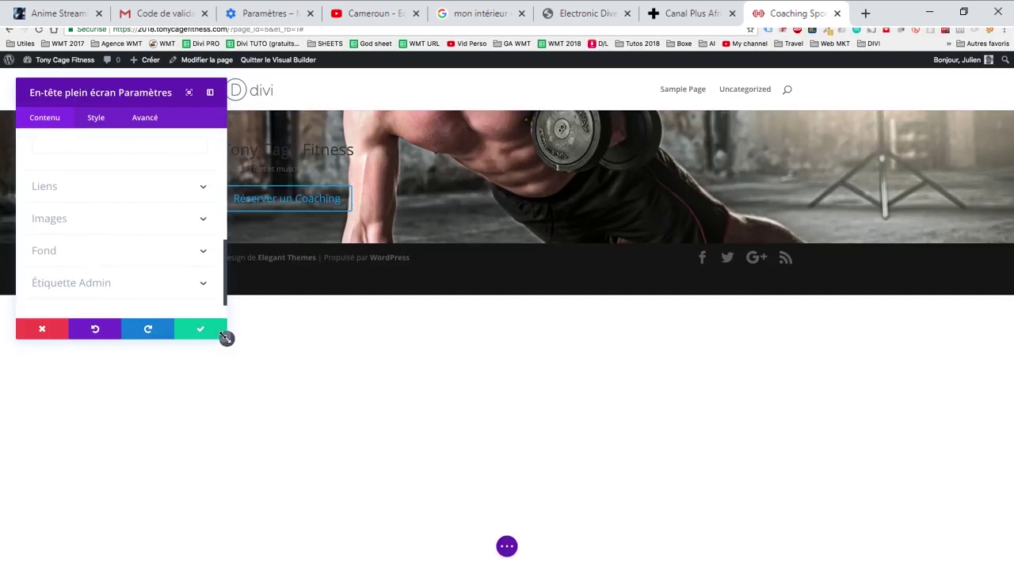
pyautogui.moveTo(227, 338); pyautogui.dragTo(396, 469)
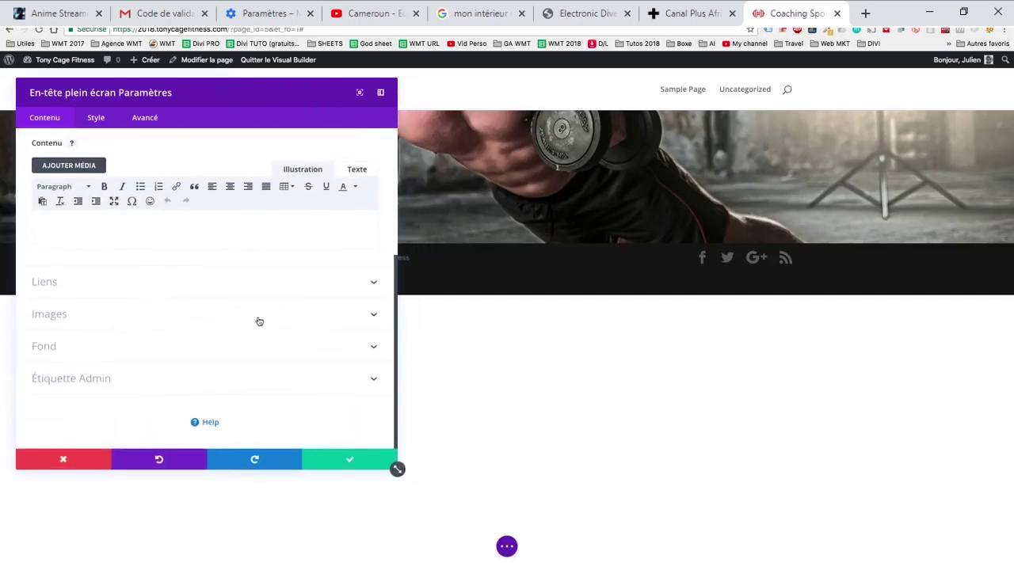
pyautogui.moveTo(167, 103); pyautogui.dragTo(637, 95)
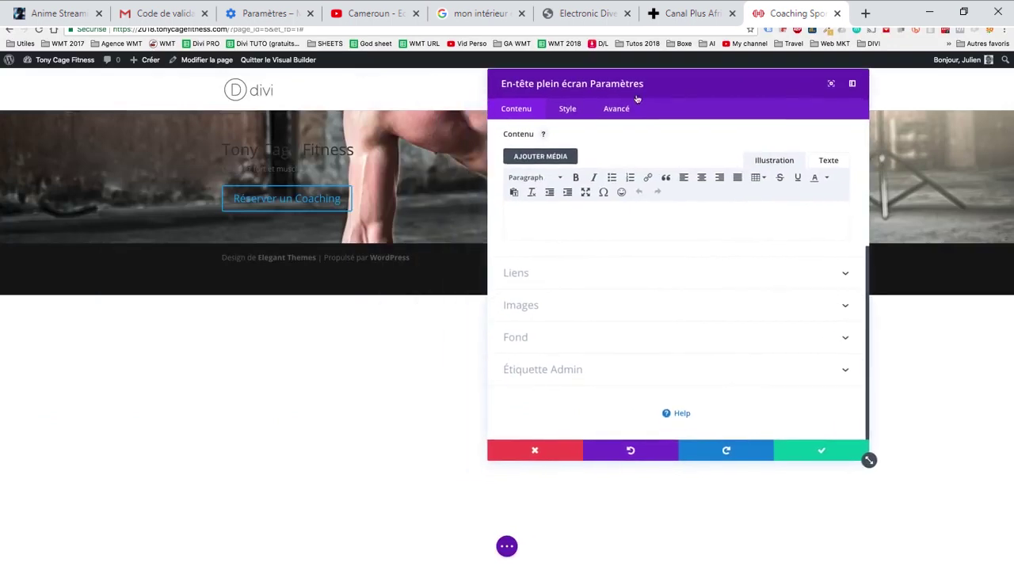
pyautogui.click(601, 334)
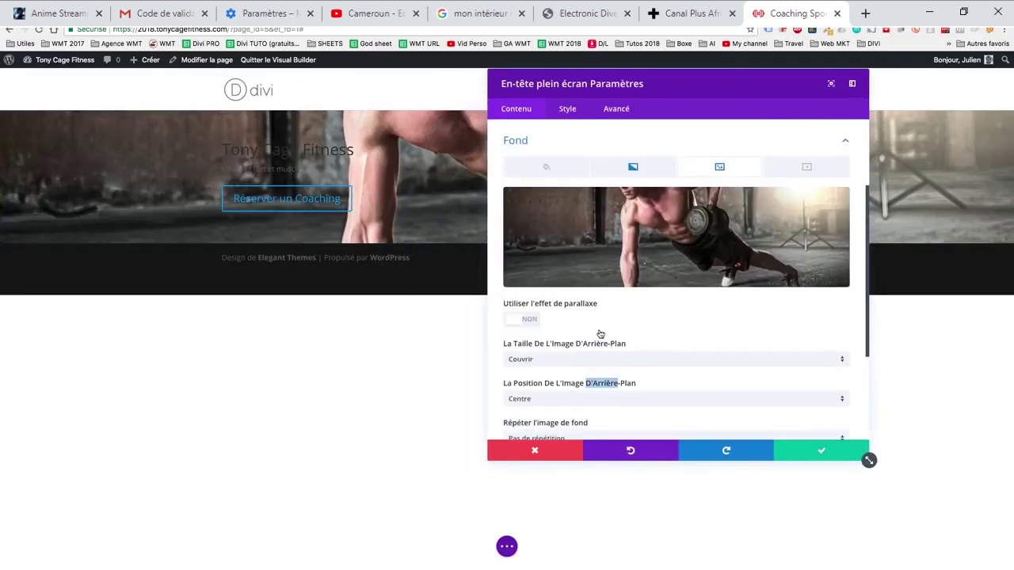
pyautogui.click(628, 184)
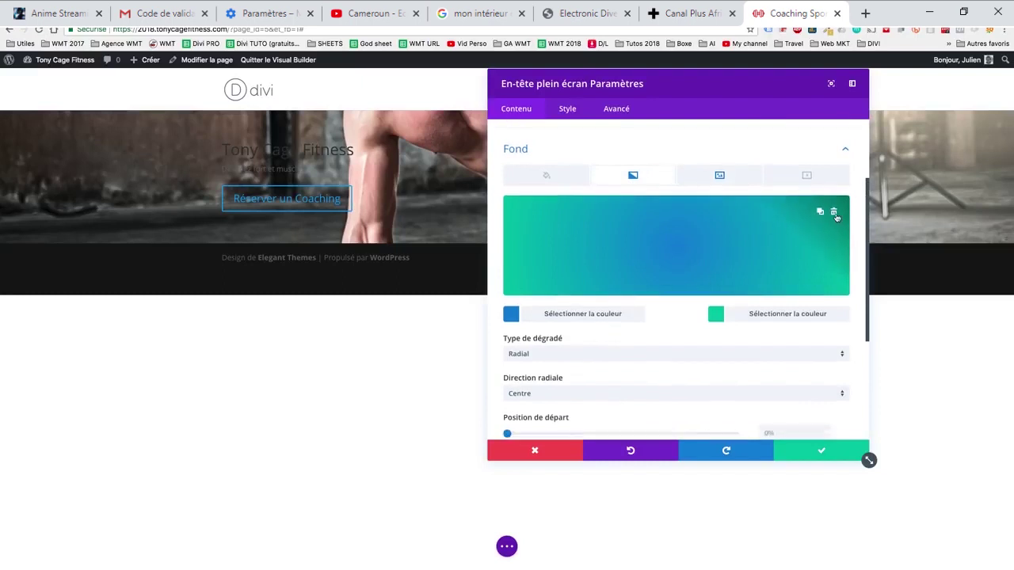
pyautogui.click(834, 214)
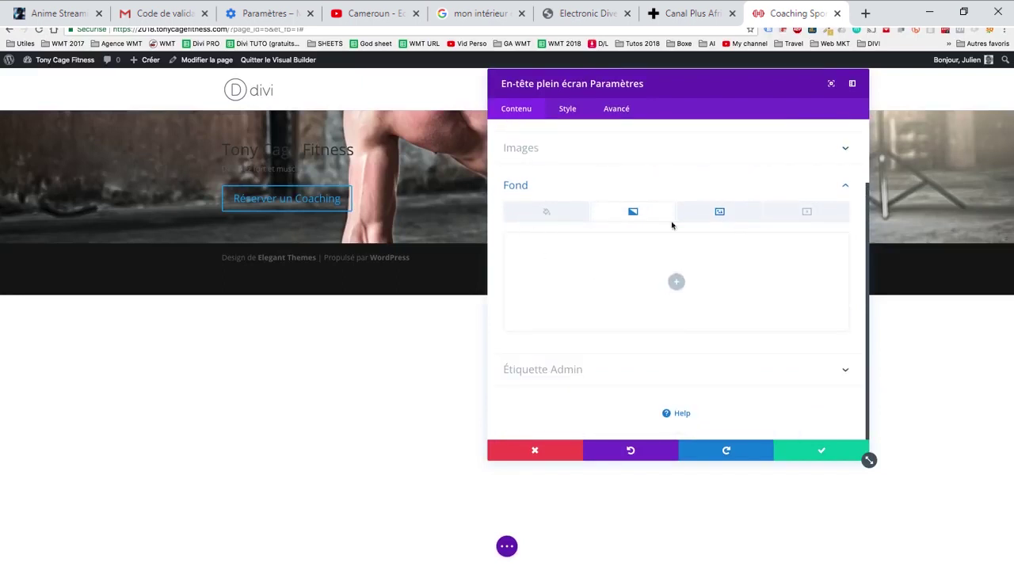
pyautogui.scroll(2, 611, 231)
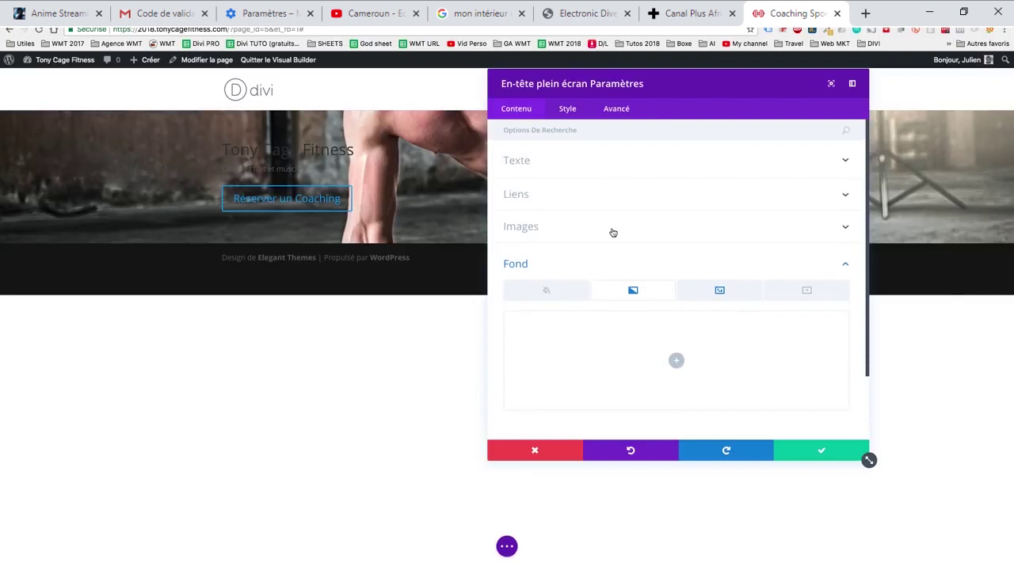
# - In Style > Modèle, turn on full-screen mode and centre the header's title and button
pyautogui.click(570, 114)
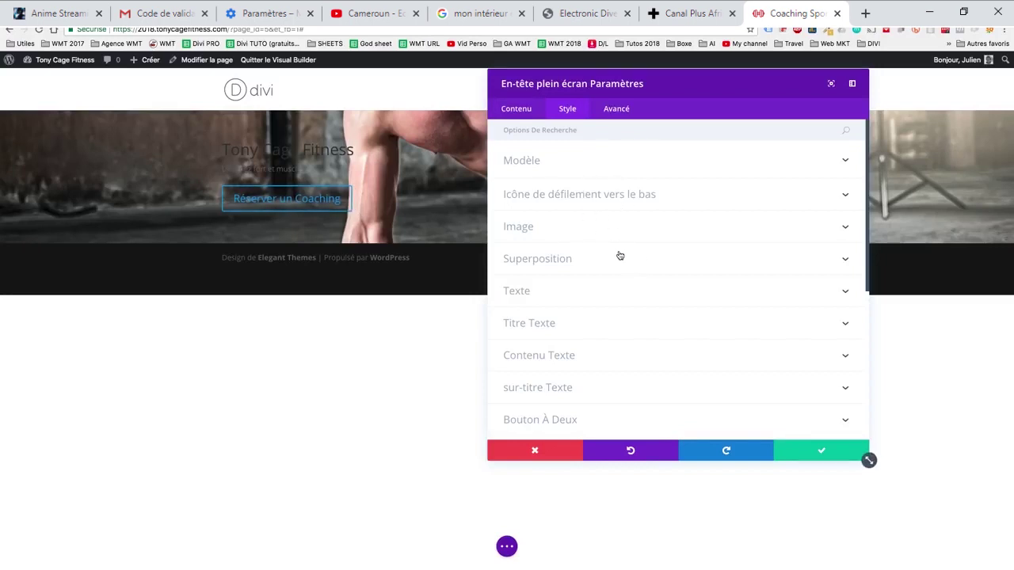
pyautogui.click(538, 160)
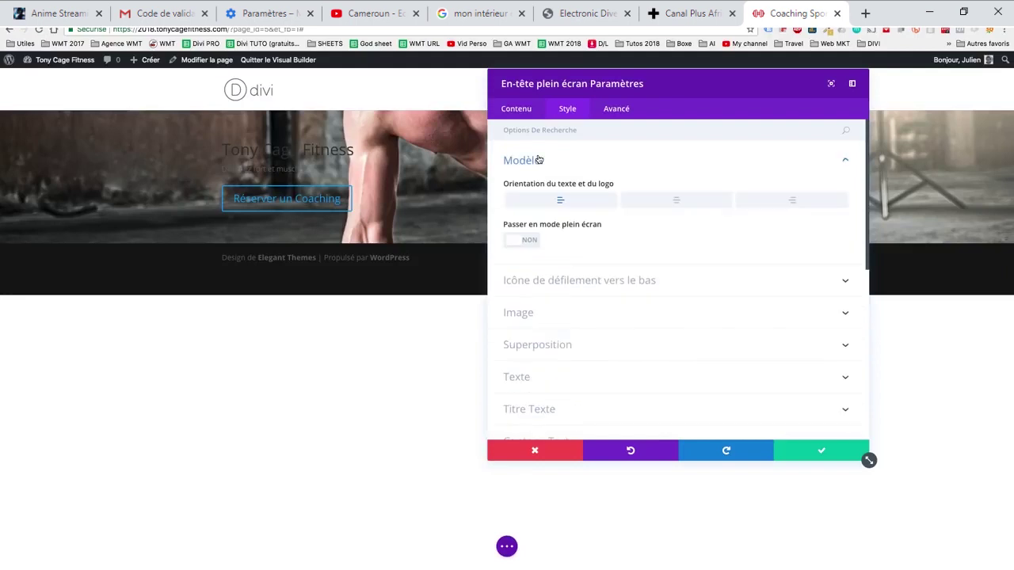
pyautogui.click(515, 241)
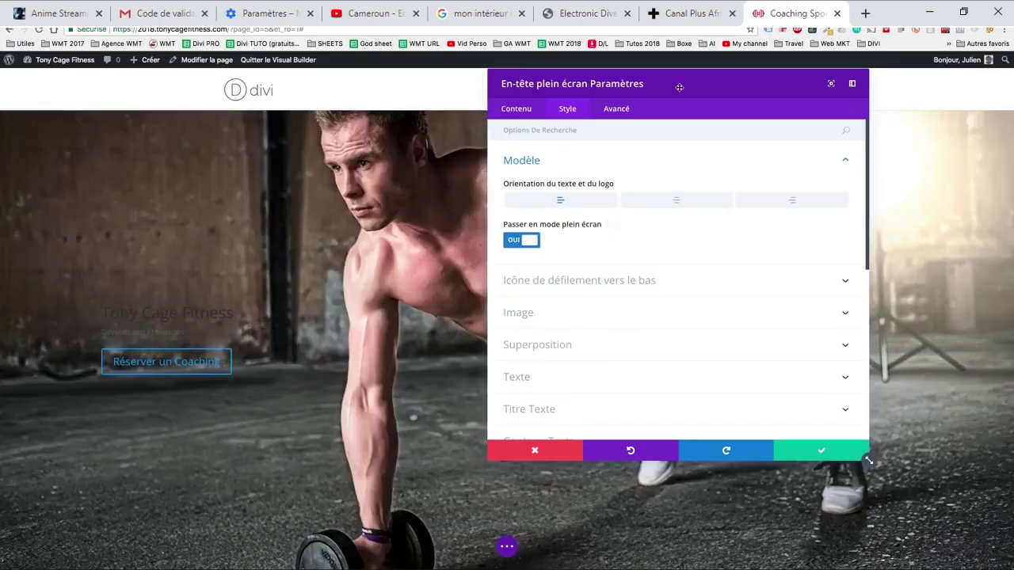
pyautogui.moveTo(679, 87); pyautogui.dragTo(792, 87)
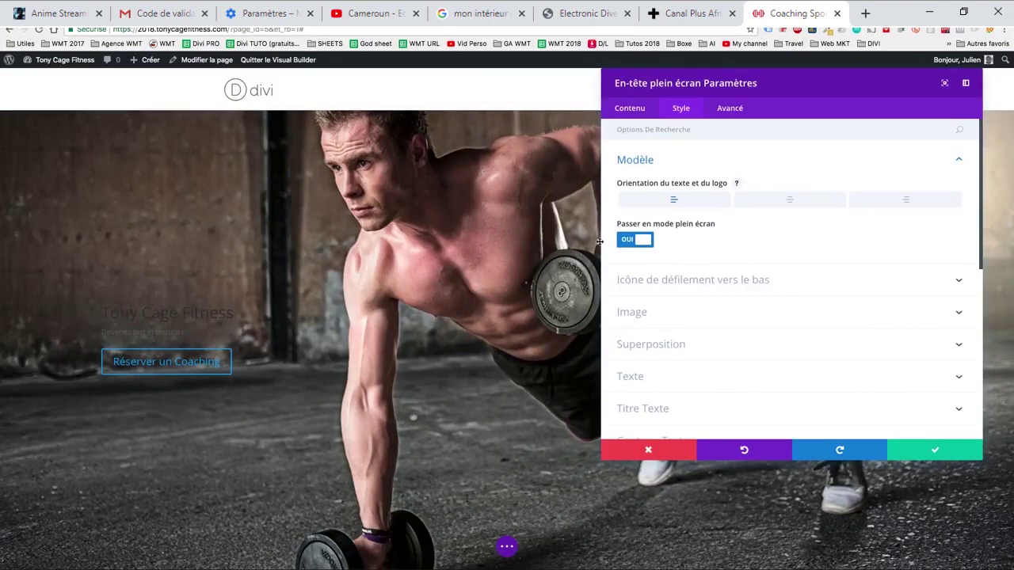
pyautogui.click(782, 204)
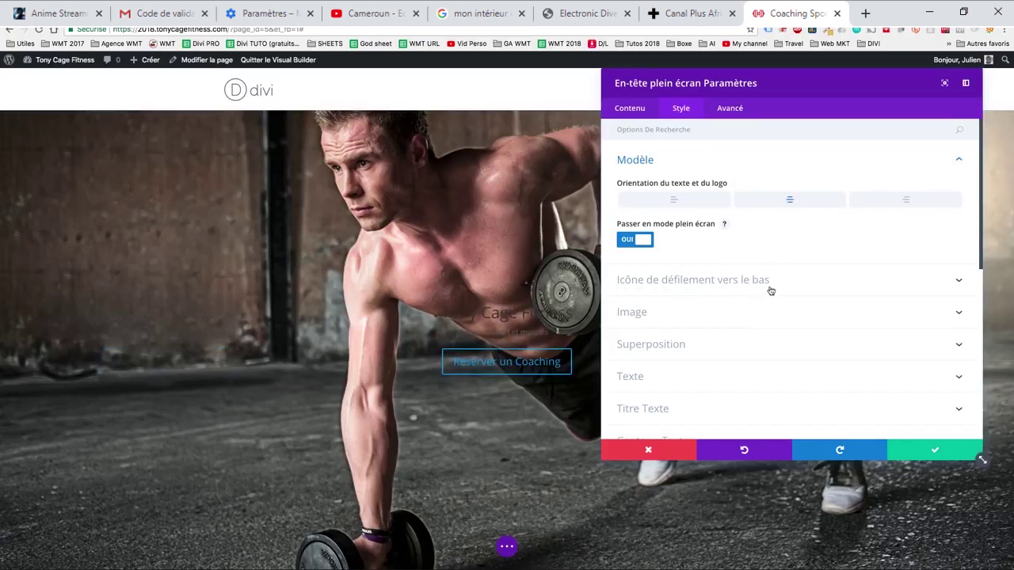
# - Set the header's text colour scheme to Clair so the text reads light
pyautogui.click(673, 377)
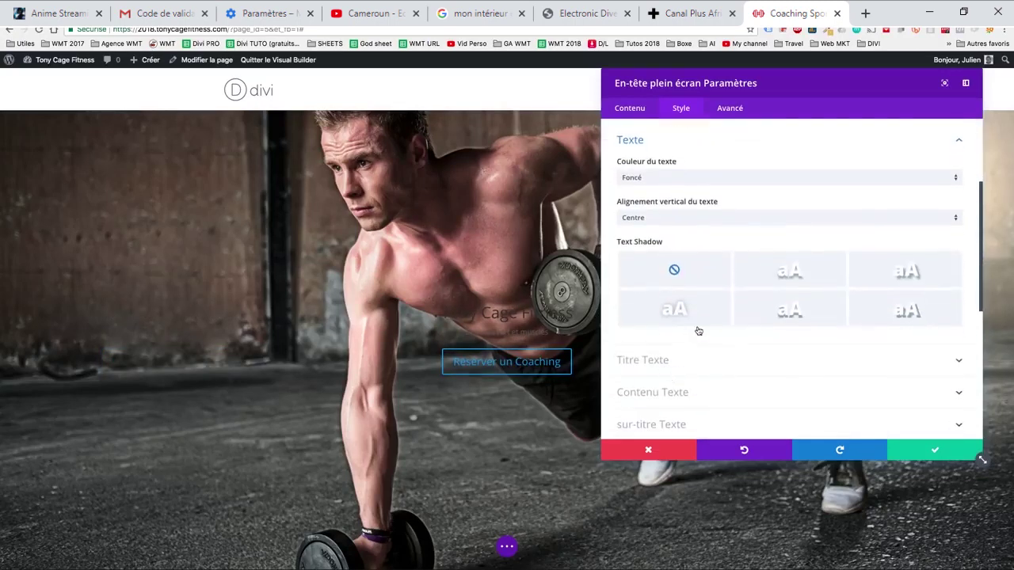
pyautogui.click(659, 181)
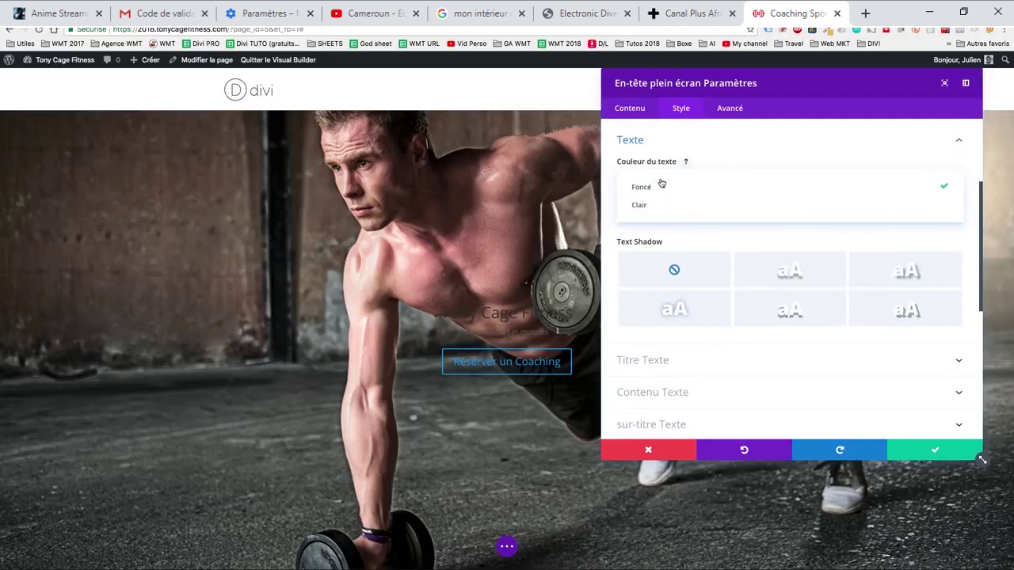
pyautogui.click(657, 206)
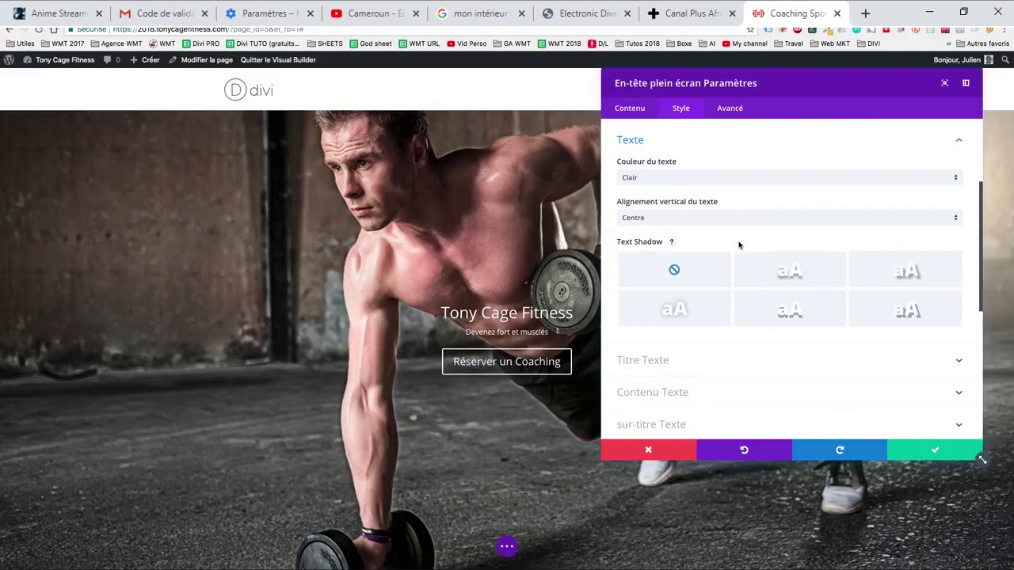
pyautogui.scroll(2, 736, 242)
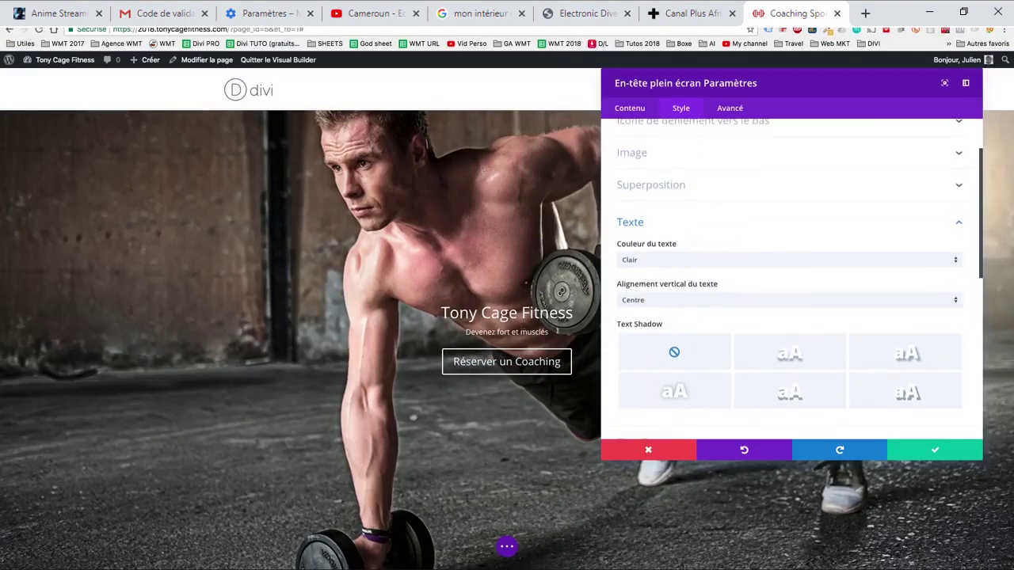
pyautogui.click(629, 221)
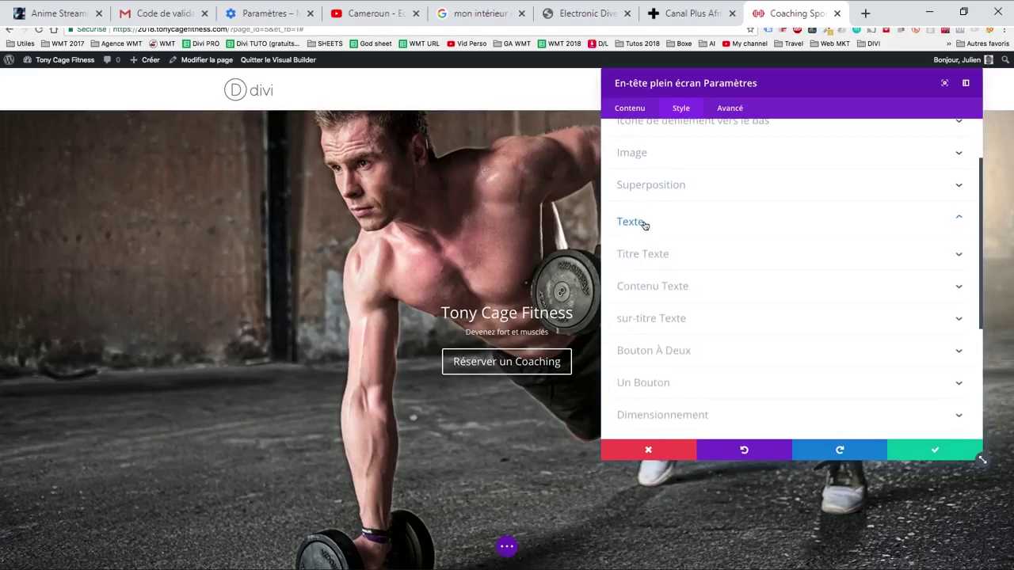
# - Try the Aclonica and Alfa Slab One fonts for the header title
pyautogui.click(705, 249)
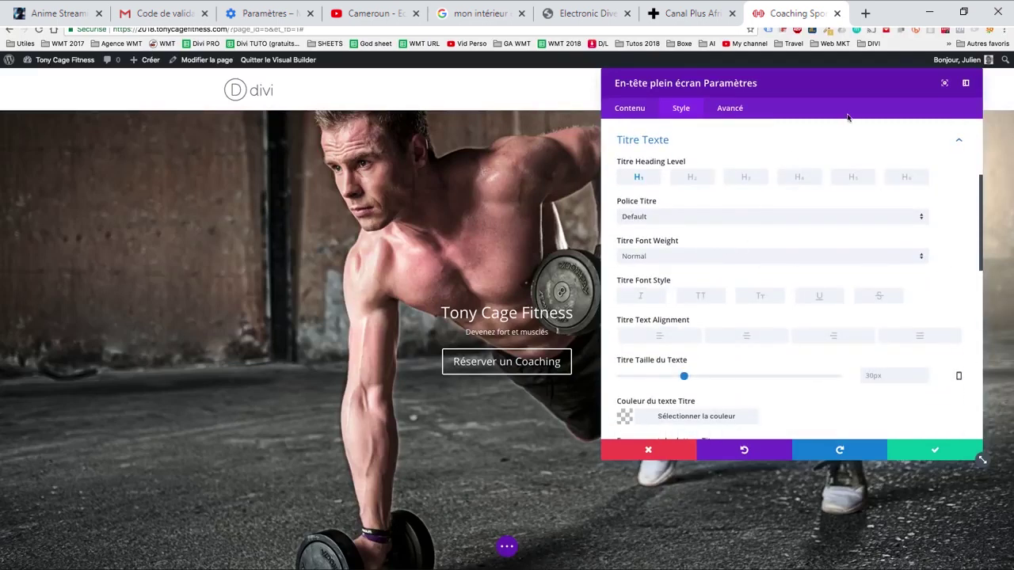
pyautogui.moveTo(783, 86); pyautogui.dragTo(823, 82)
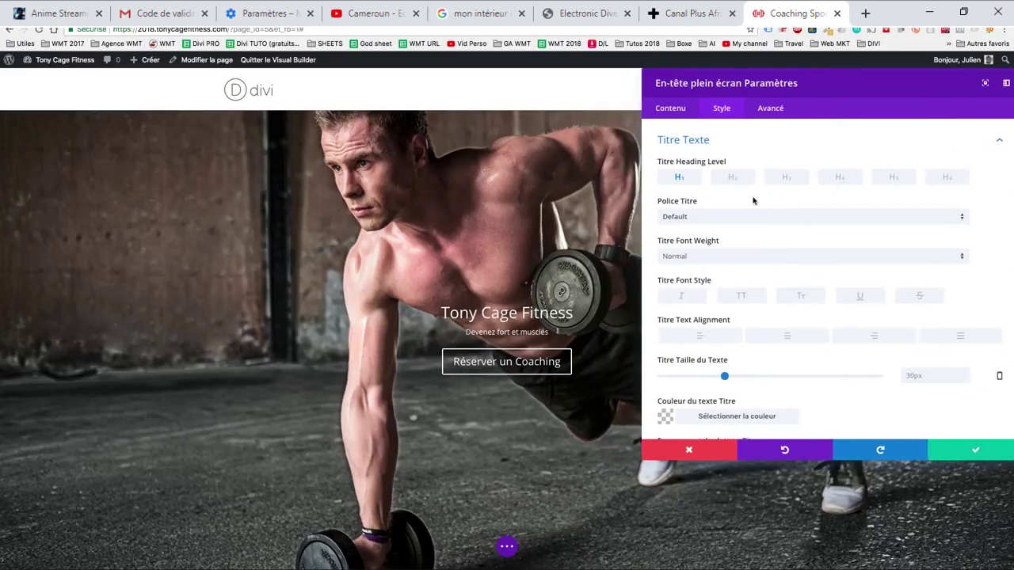
pyautogui.scroll(1, 735, 190)
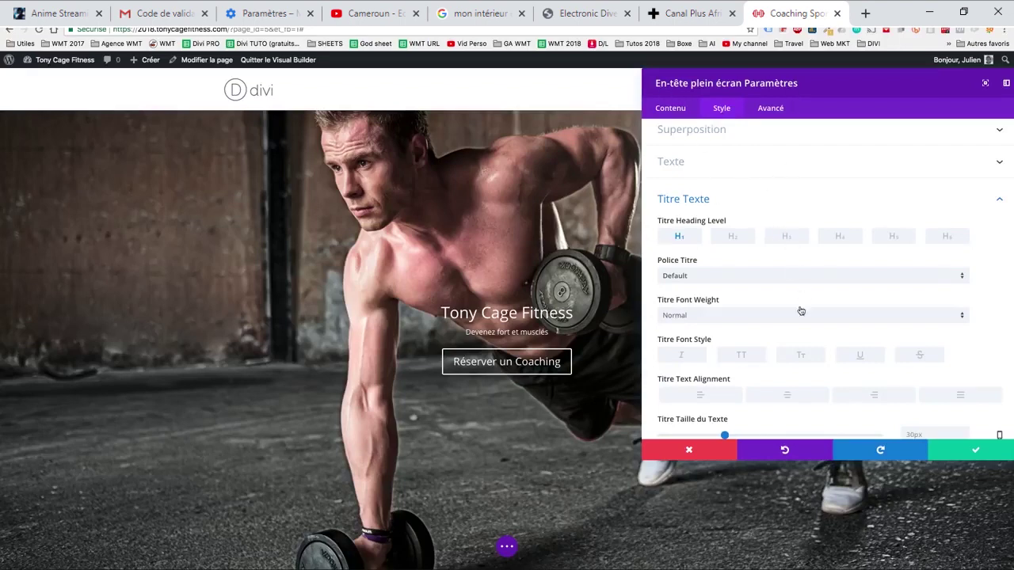
pyautogui.click(710, 279)
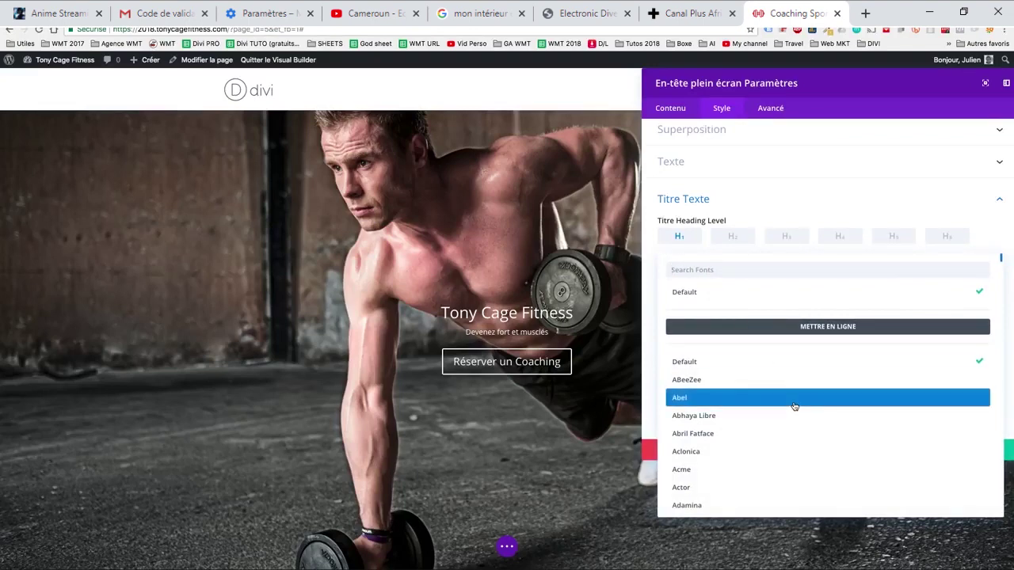
pyautogui.scroll(-1, 794, 407)
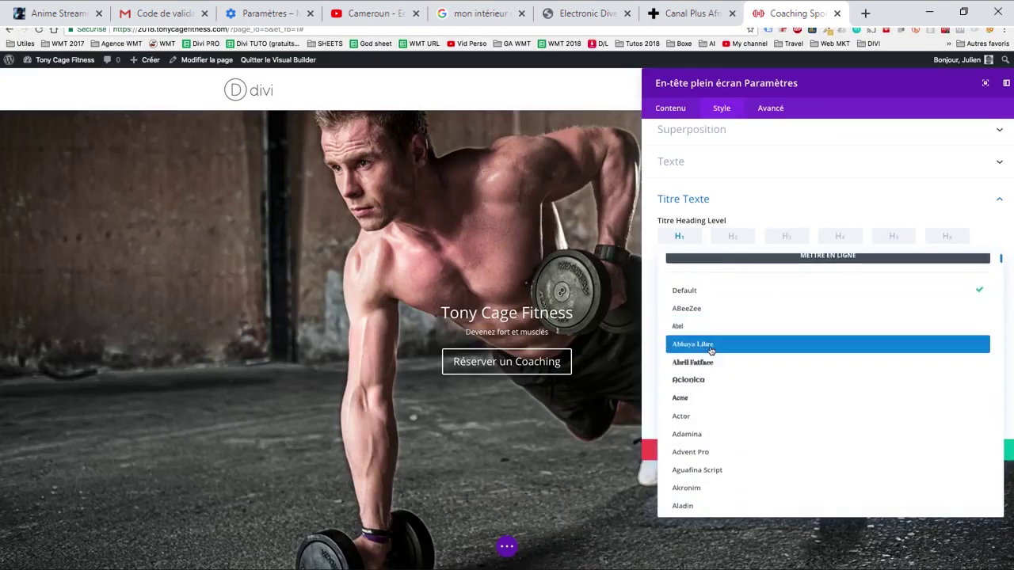
pyautogui.click(702, 379)
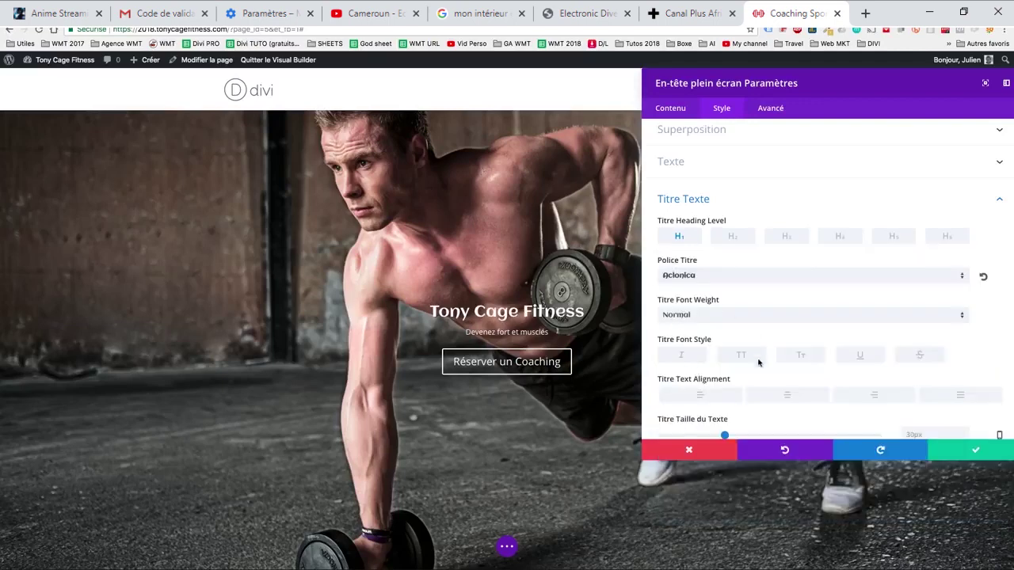
pyautogui.click(696, 278)
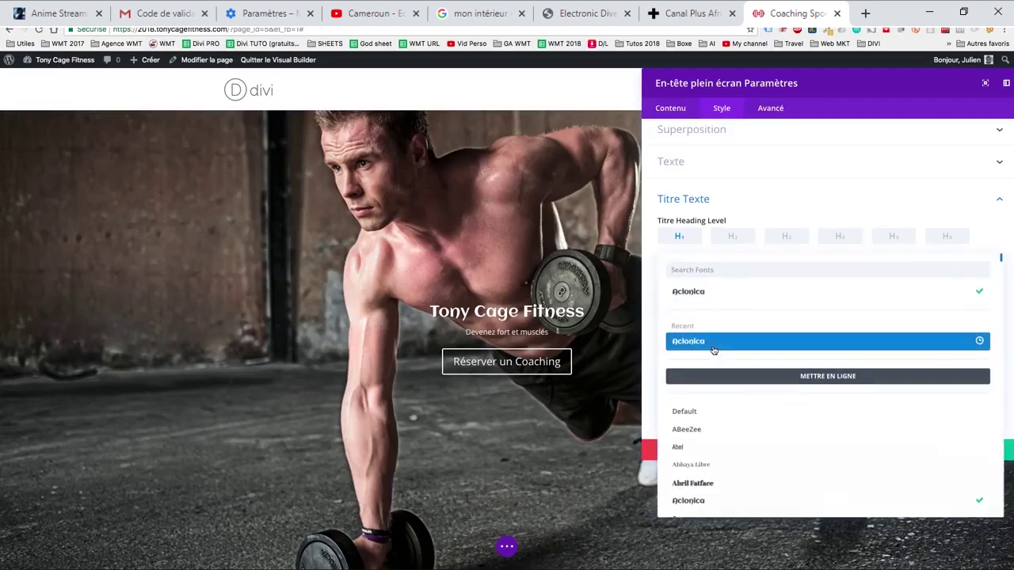
pyautogui.scroll(-1, 713, 350)
pyautogui.scroll(-5, 715, 479)
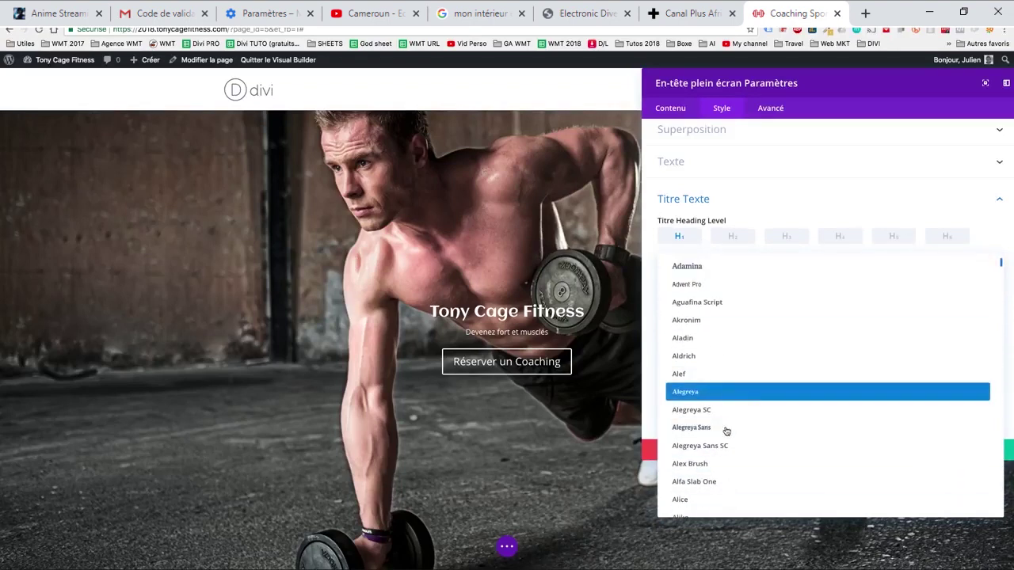
pyautogui.click(697, 480)
# - Switch the title font to Shadows Into Light, trying bold before keeping Normal weight
pyautogui.click(711, 276)
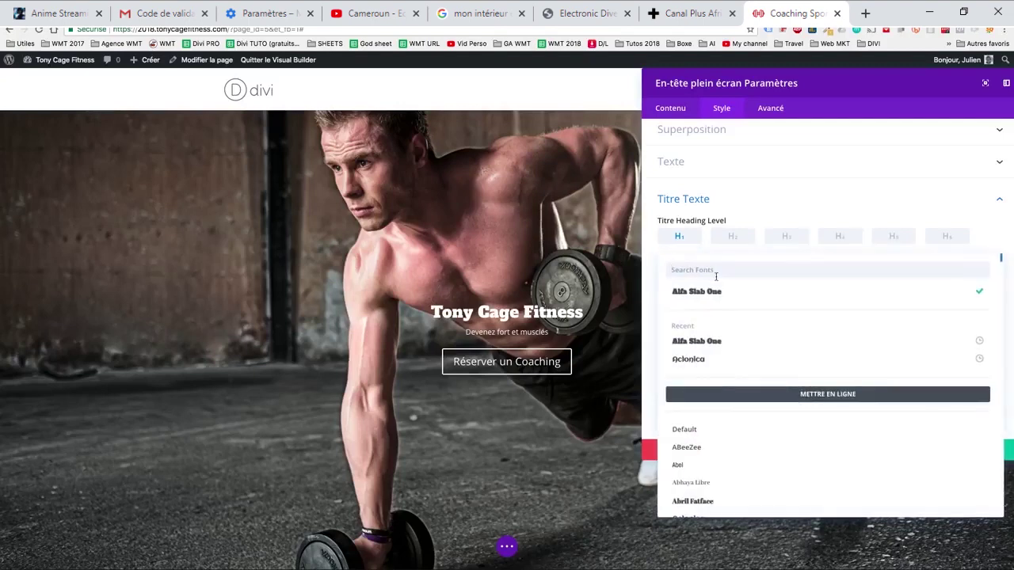
pyautogui.write('sh')
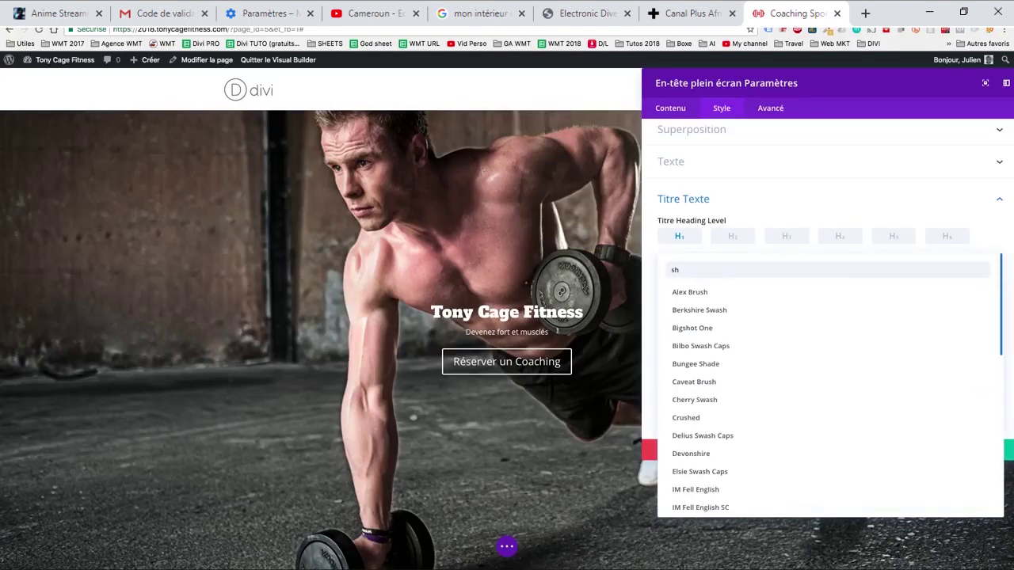
pyautogui.write('adows')
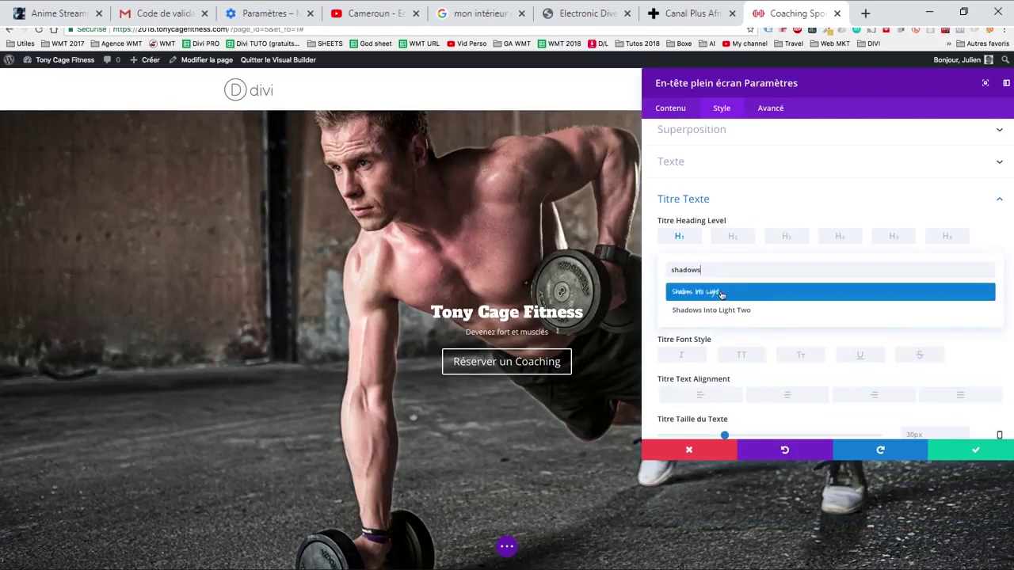
pyautogui.click(720, 292)
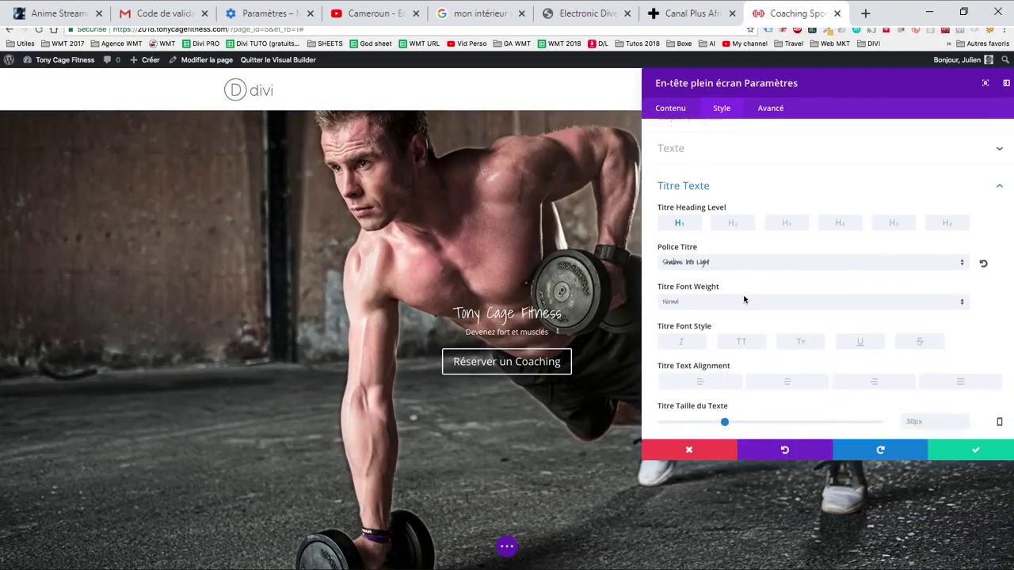
pyautogui.scroll(-1, 745, 299)
pyautogui.click(690, 252)
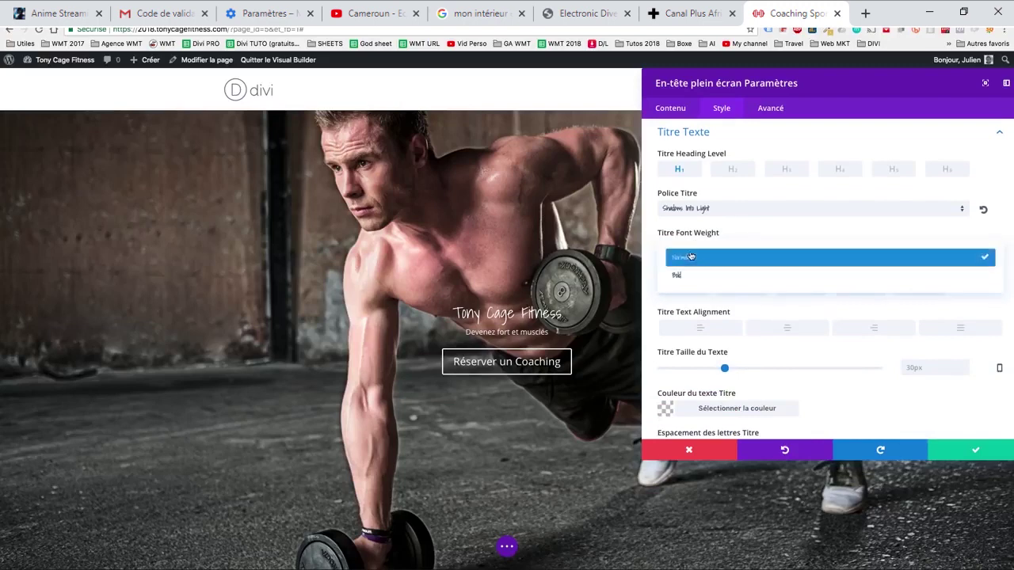
pyautogui.click(688, 275)
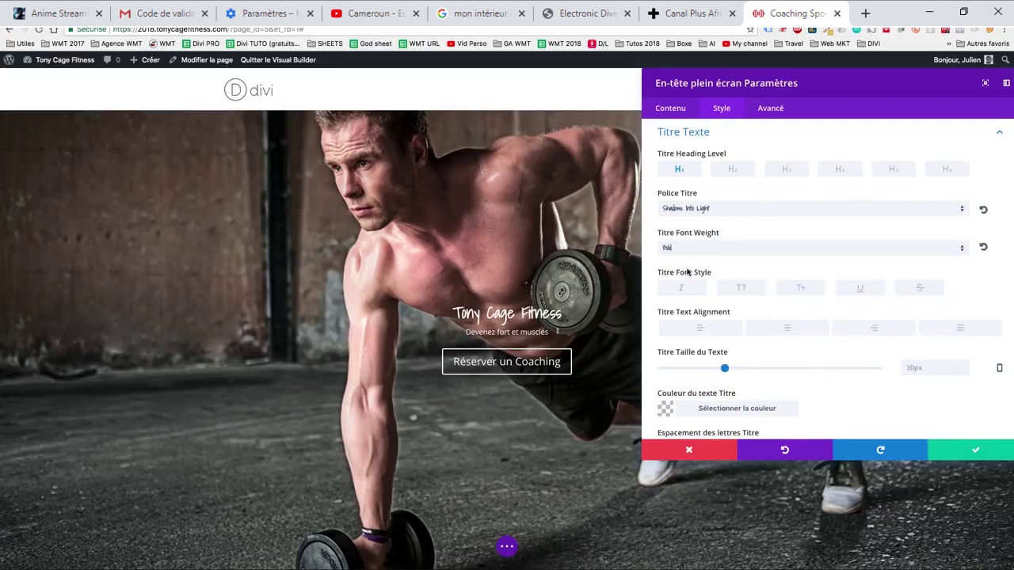
pyautogui.click(686, 253)
pyautogui.click(686, 255)
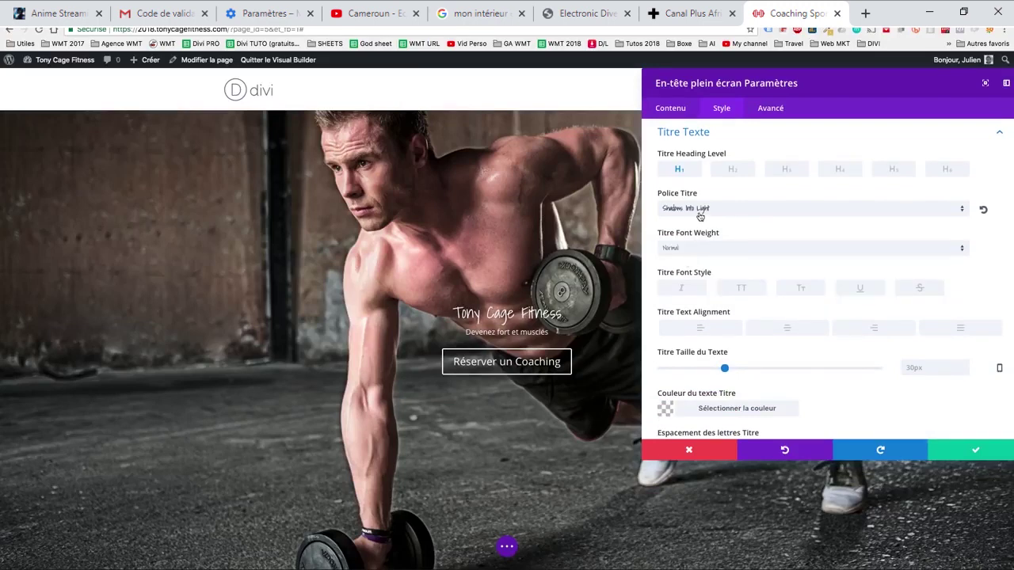
# - Try Montserrat at light, semi bold and heavy weights, then return to Shadows Into Light
pyautogui.click(700, 211)
pyautogui.write('mont')
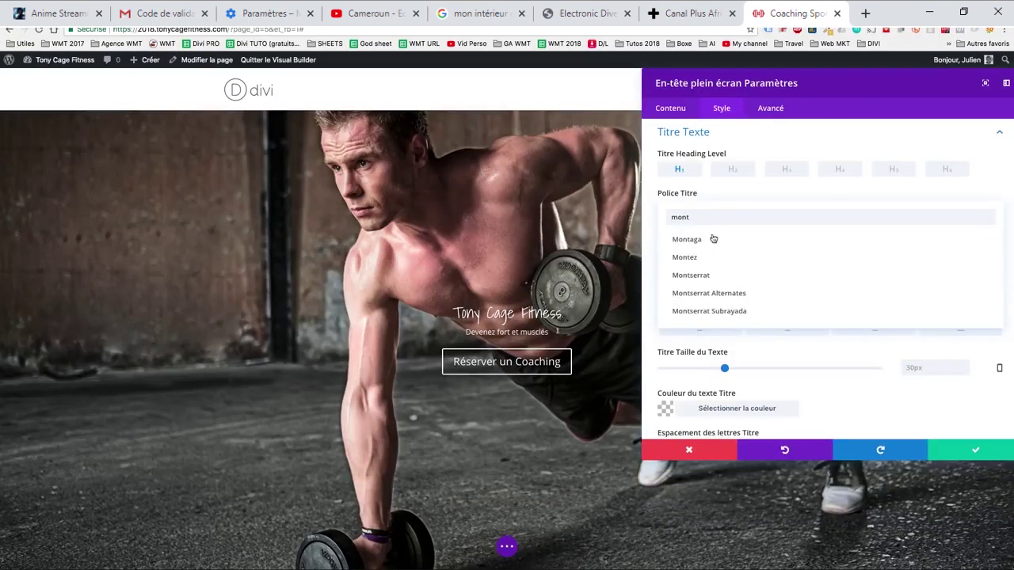
pyautogui.click(709, 276)
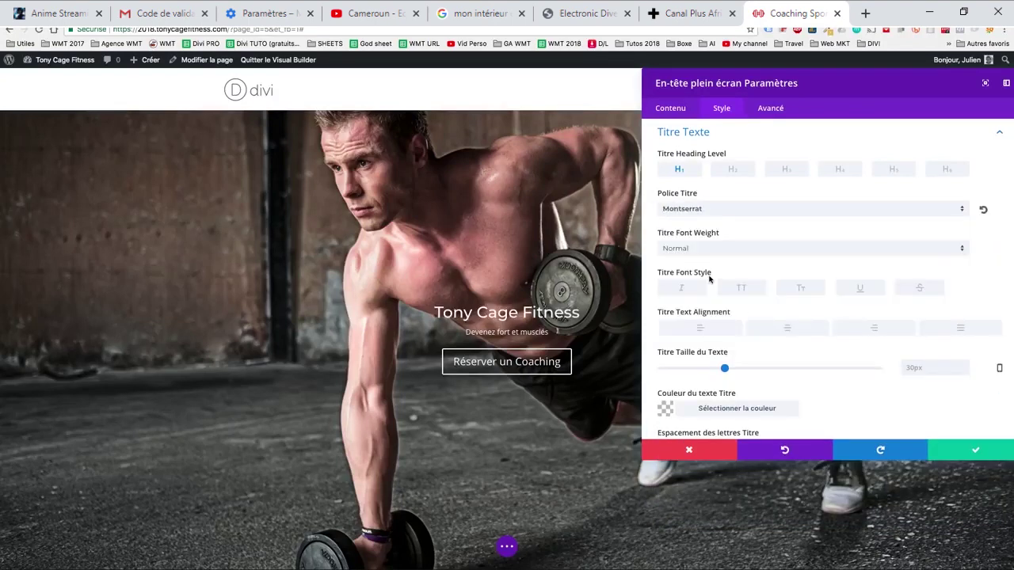
pyautogui.click(677, 246)
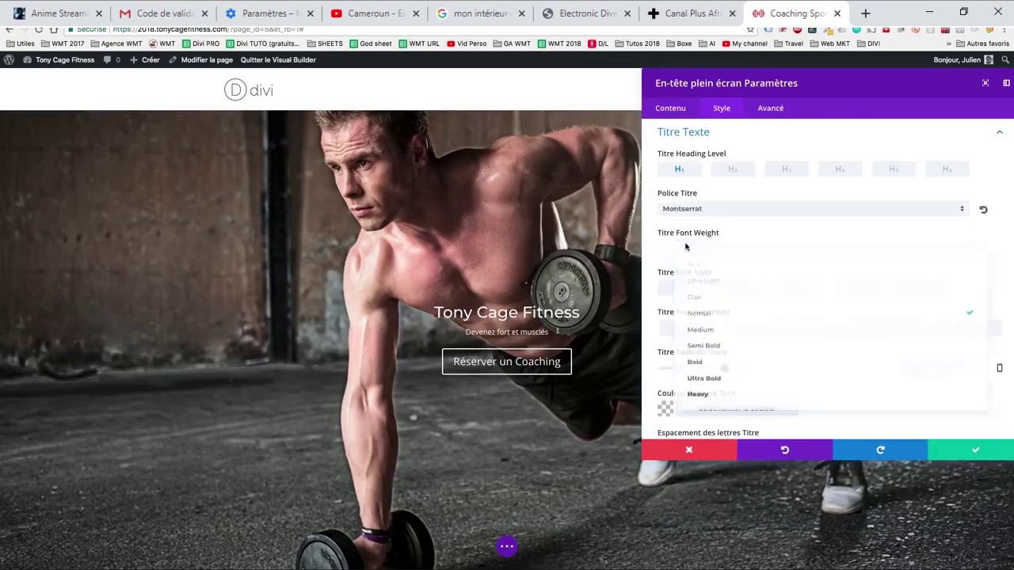
pyautogui.click(691, 293)
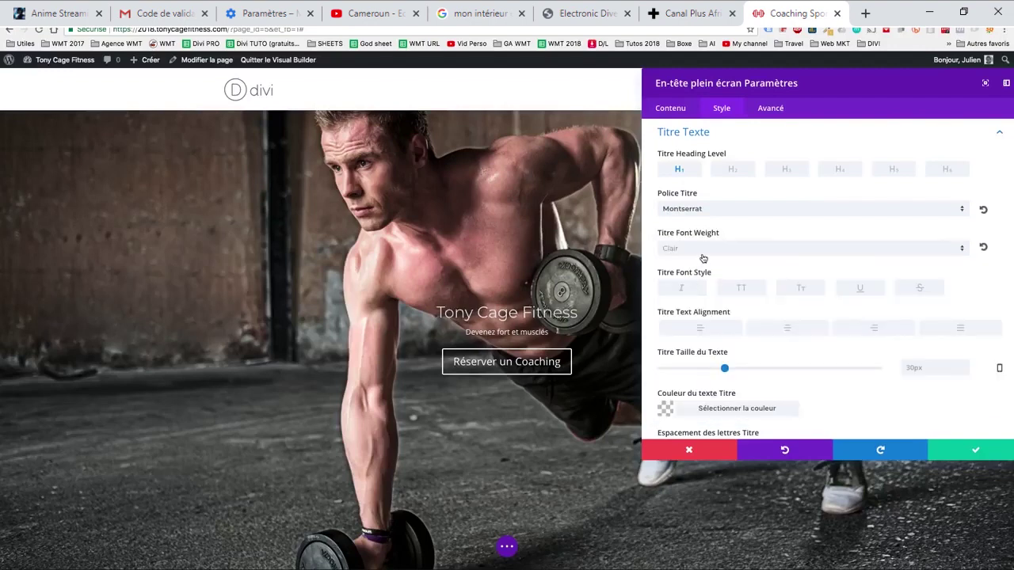
pyautogui.click(704, 254)
pyautogui.click(699, 344)
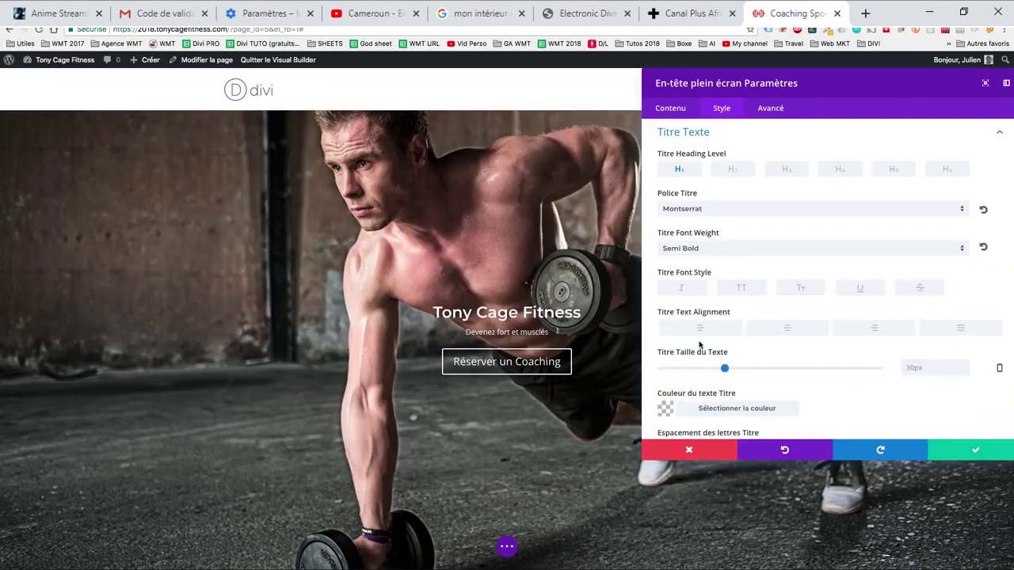
pyautogui.click(727, 253)
pyautogui.click(693, 402)
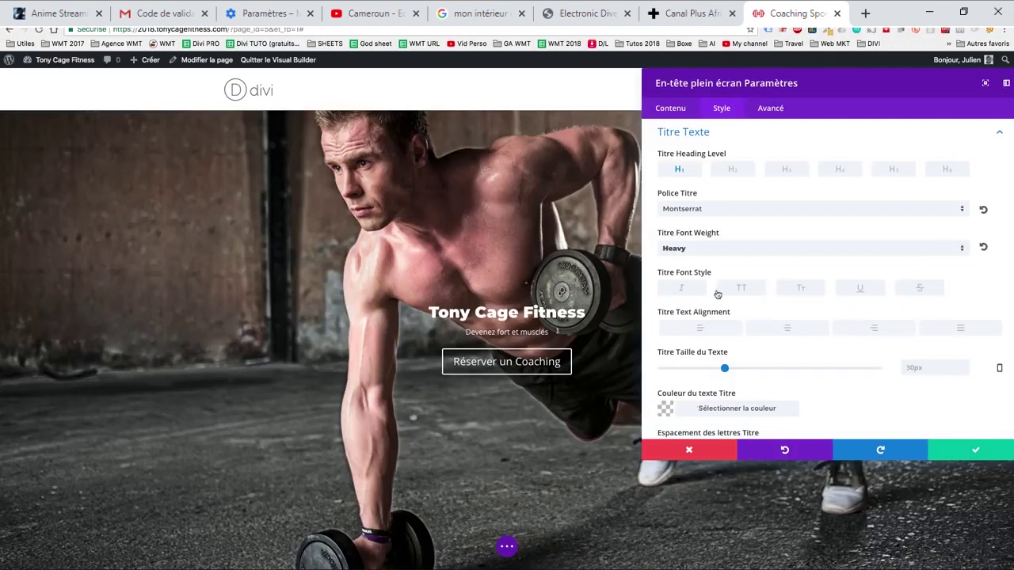
pyautogui.click(719, 214)
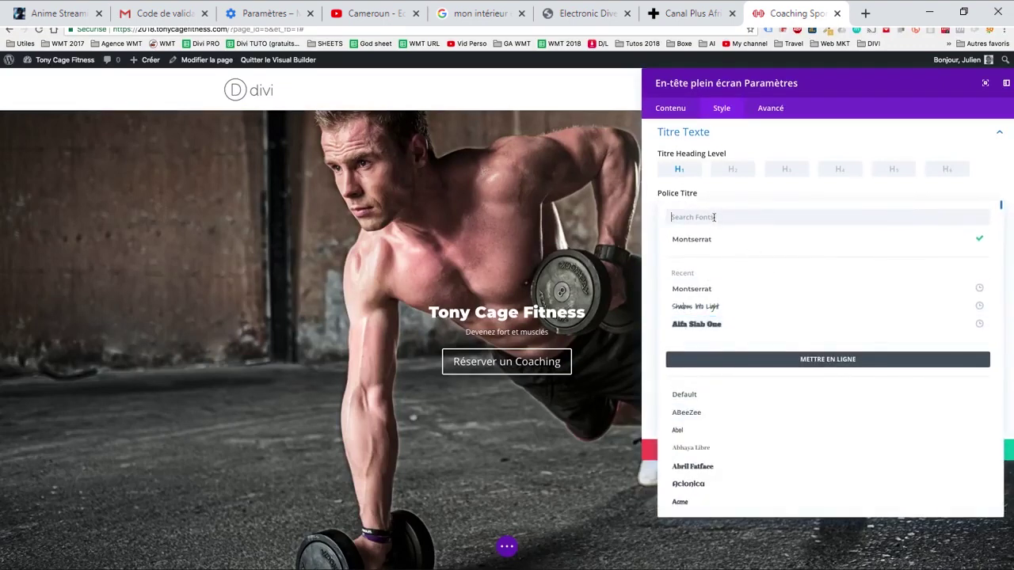
pyautogui.write('shado')
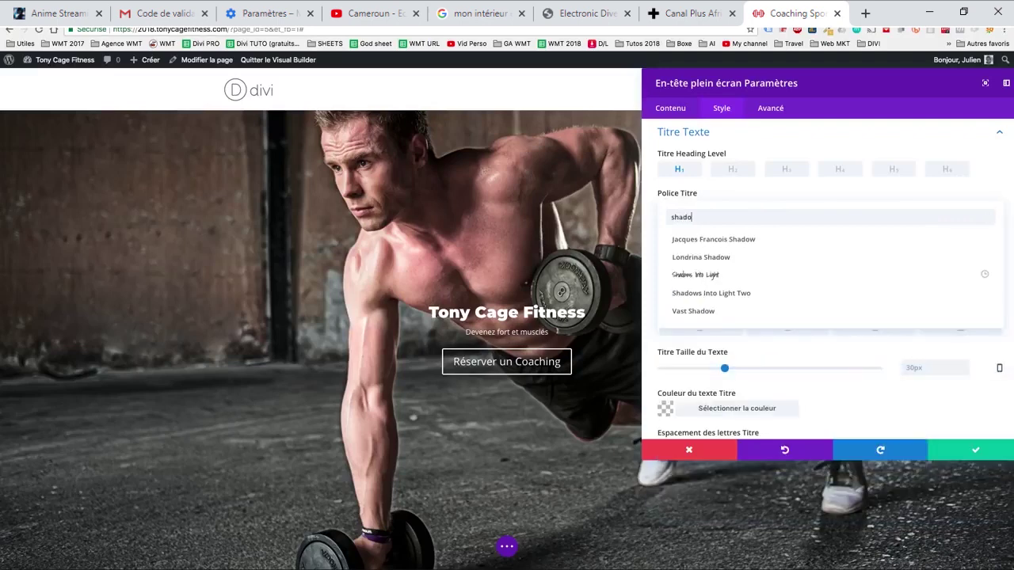
pyautogui.click(702, 274)
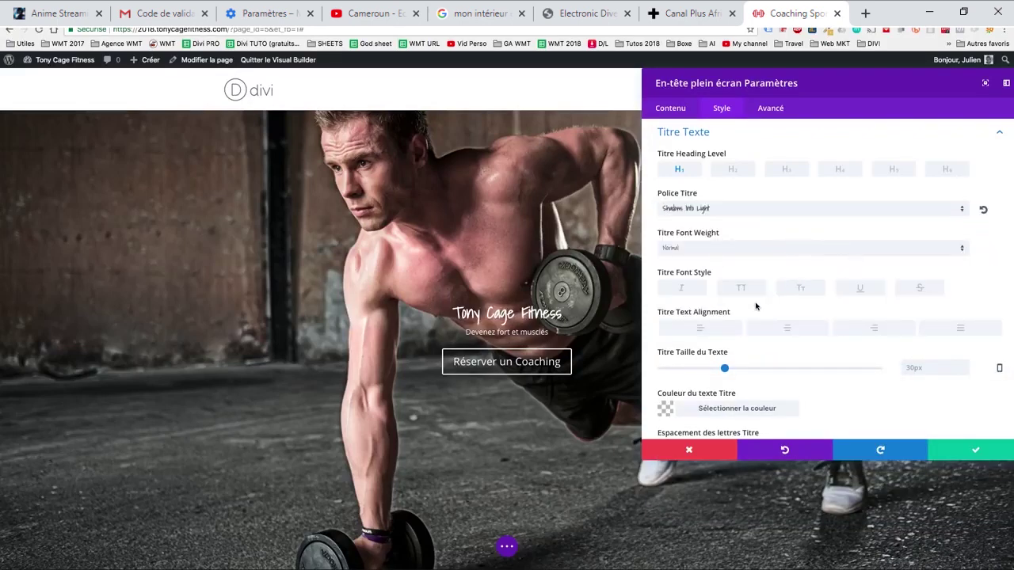
# - Set the title to 60px size, 4px letter spacing and 1.5em line height
pyautogui.moveTo(726, 370); pyautogui.dragTo(790, 370)
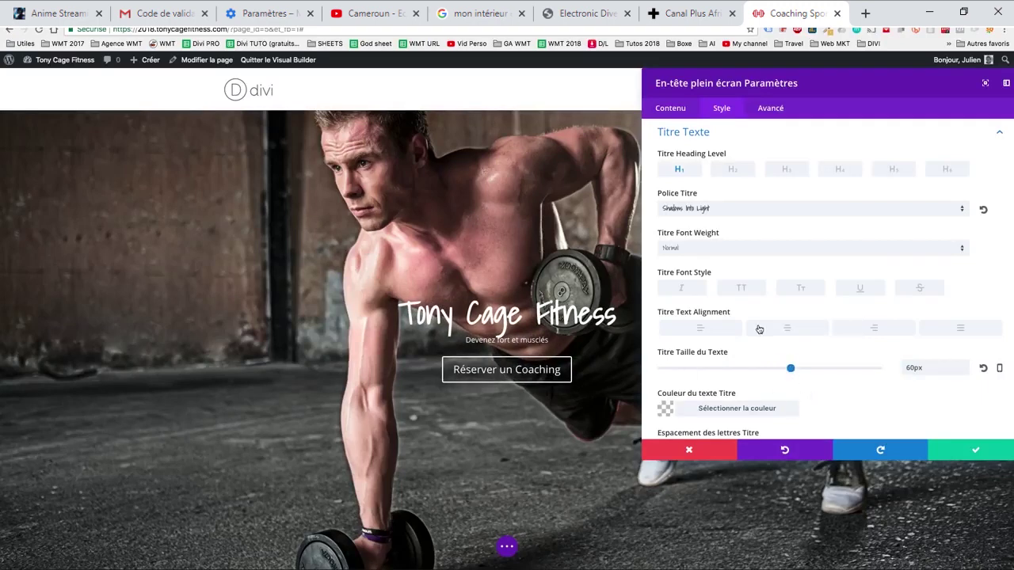
pyautogui.scroll(-4, 736, 323)
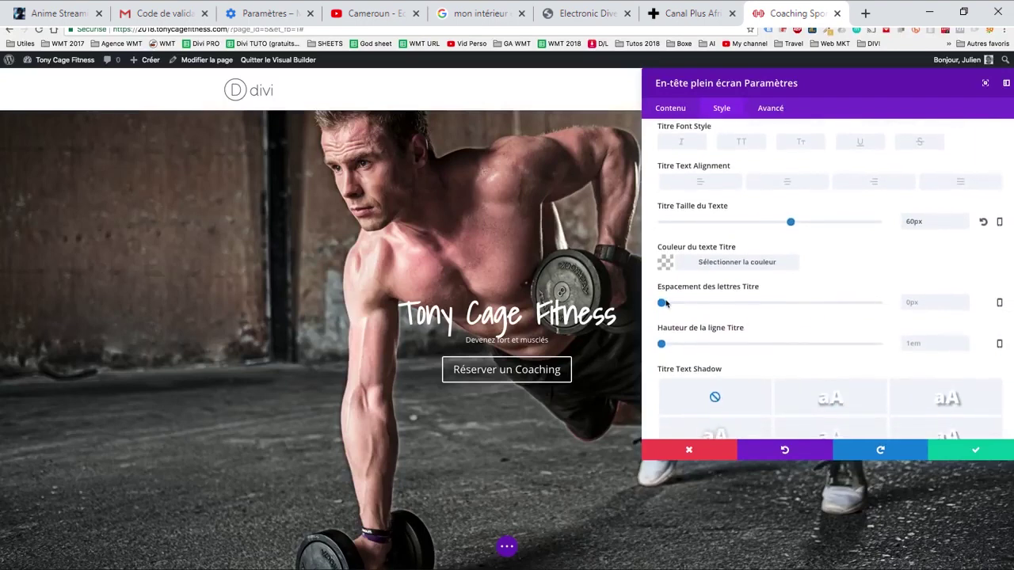
pyautogui.moveTo(662, 303)
pyautogui.mouseDown()
pyautogui.moveTo(704, 303)
pyautogui.moveTo(670, 304)
pyautogui.mouseUp()
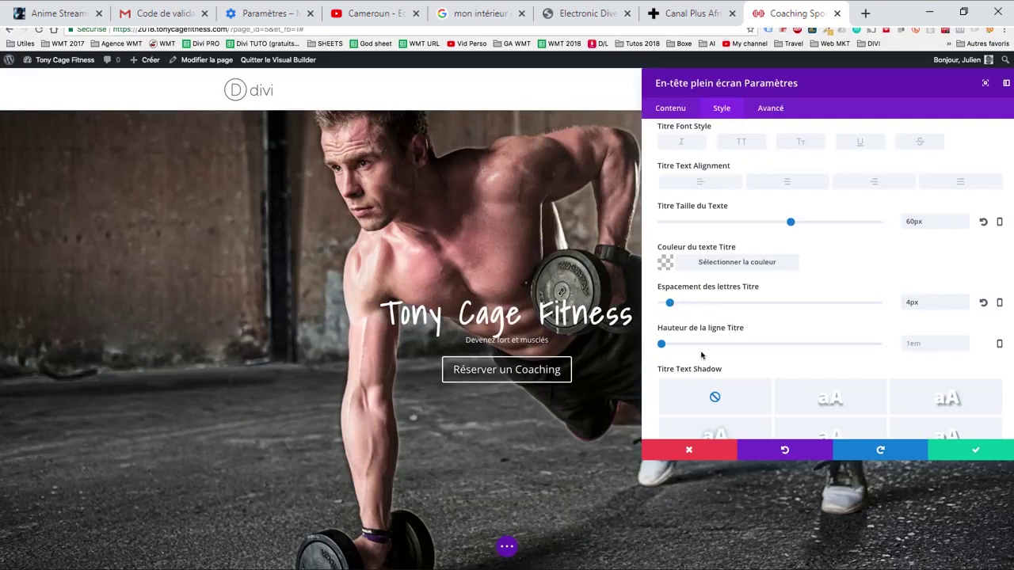
pyautogui.moveTo(663, 346); pyautogui.dragTo(711, 349)
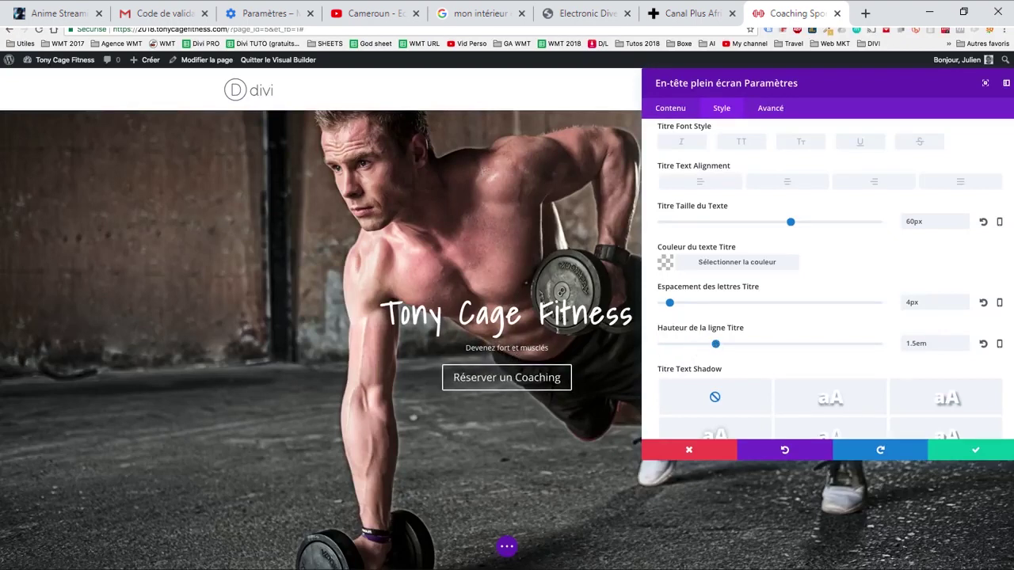
# - Try several text shadow presets on the title, then set its shadow to none
pyautogui.scroll(3, 702, 309)
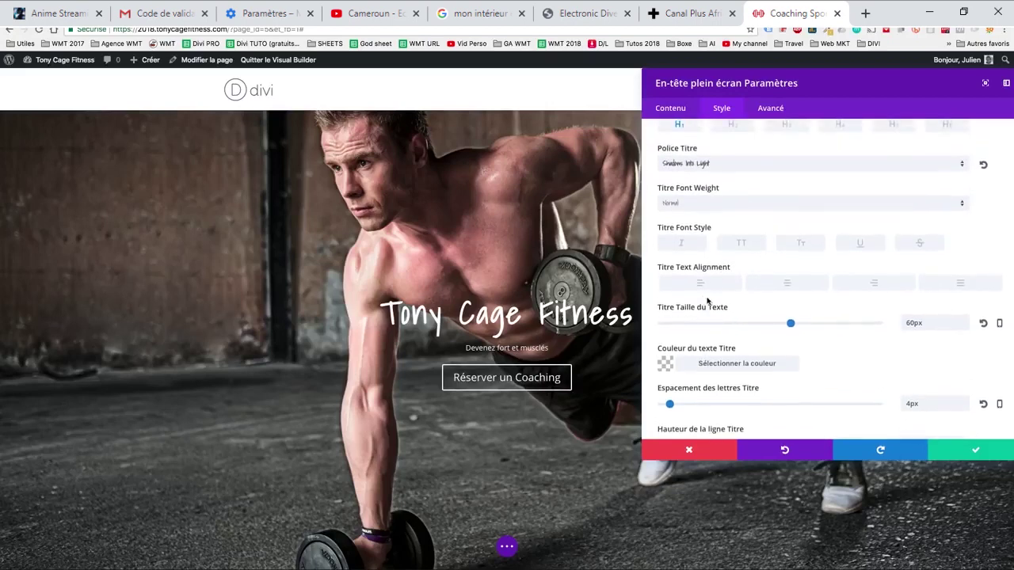
pyautogui.scroll(-6, 708, 300)
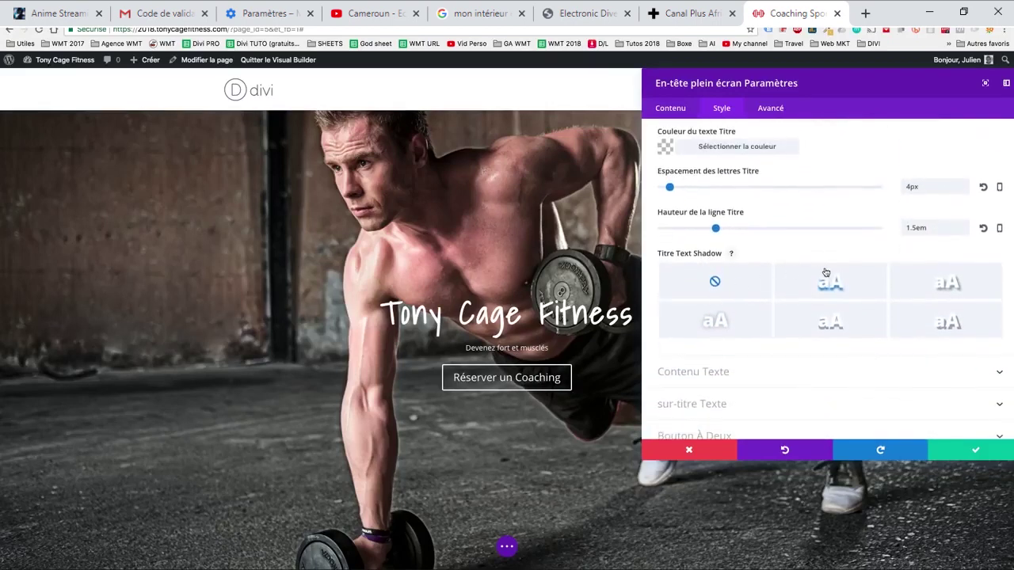
pyautogui.click(825, 276)
pyautogui.click(830, 321)
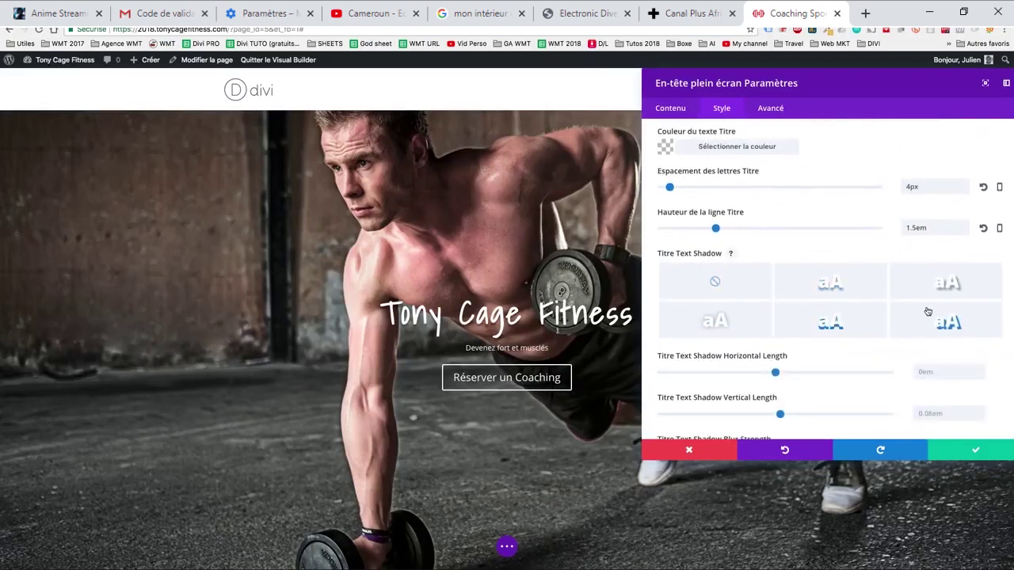
pyautogui.click(832, 283)
pyautogui.scroll(-2, 833, 380)
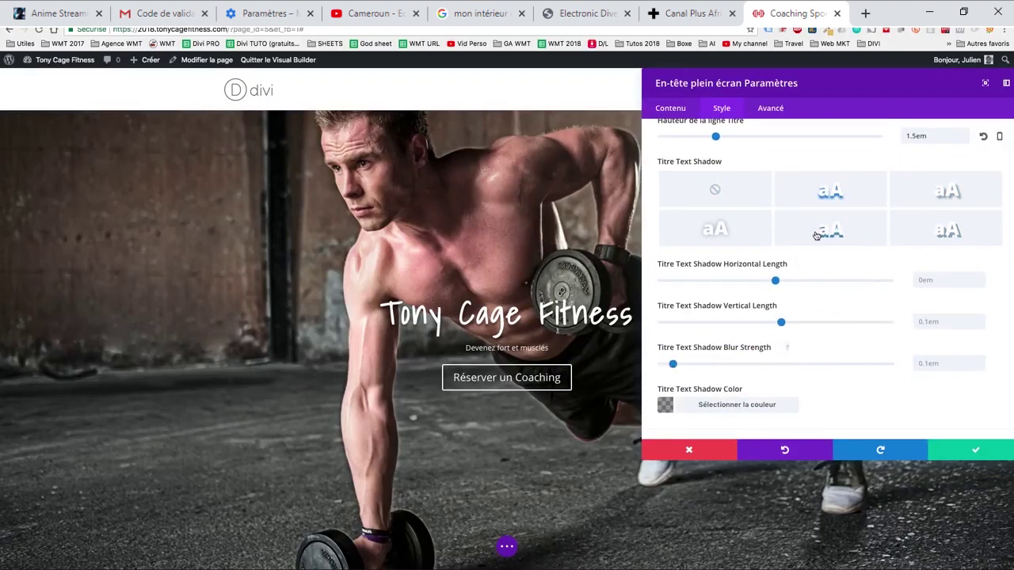
pyautogui.click(721, 195)
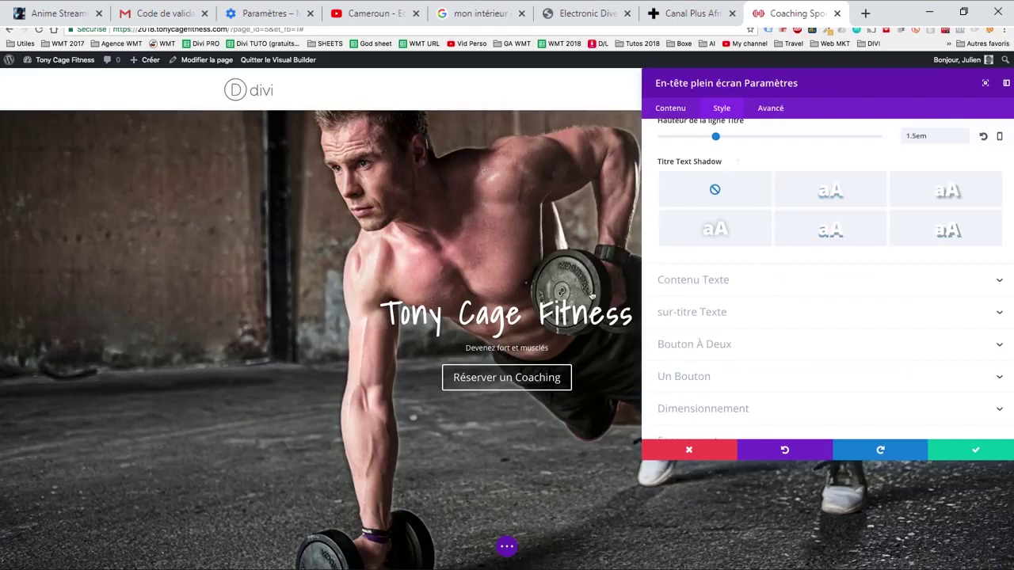
pyautogui.scroll(-1, 789, 314)
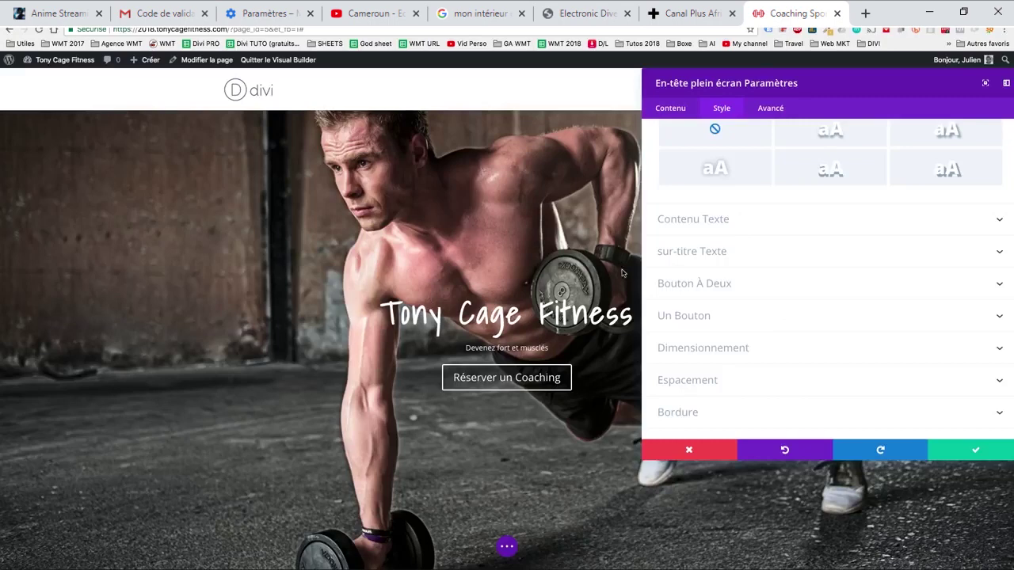
# - Enlarge the 'Devenez fort et musclés' subtitle text size from 18px to 20px
pyautogui.click(725, 253)
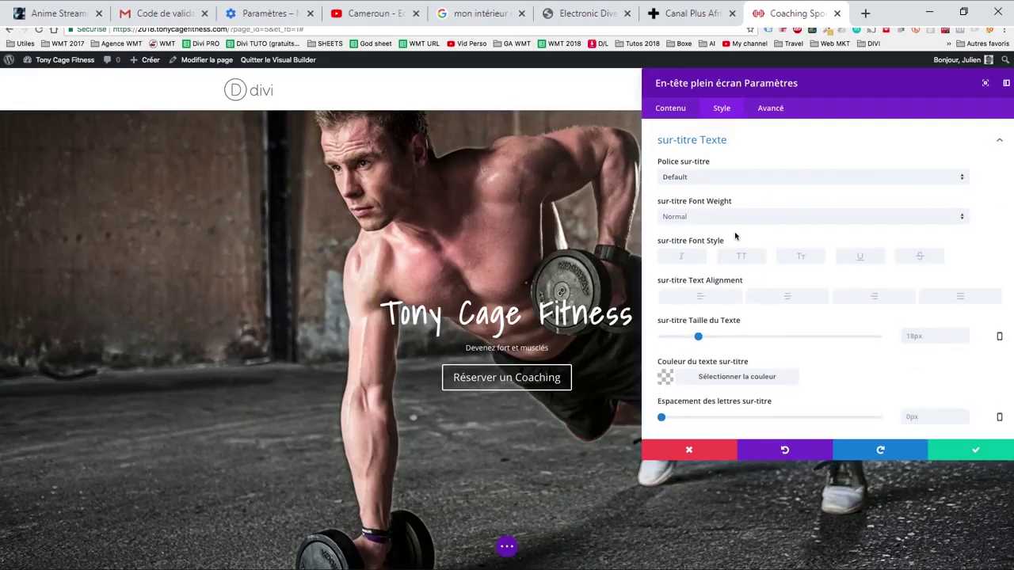
pyautogui.scroll(1, 736, 237)
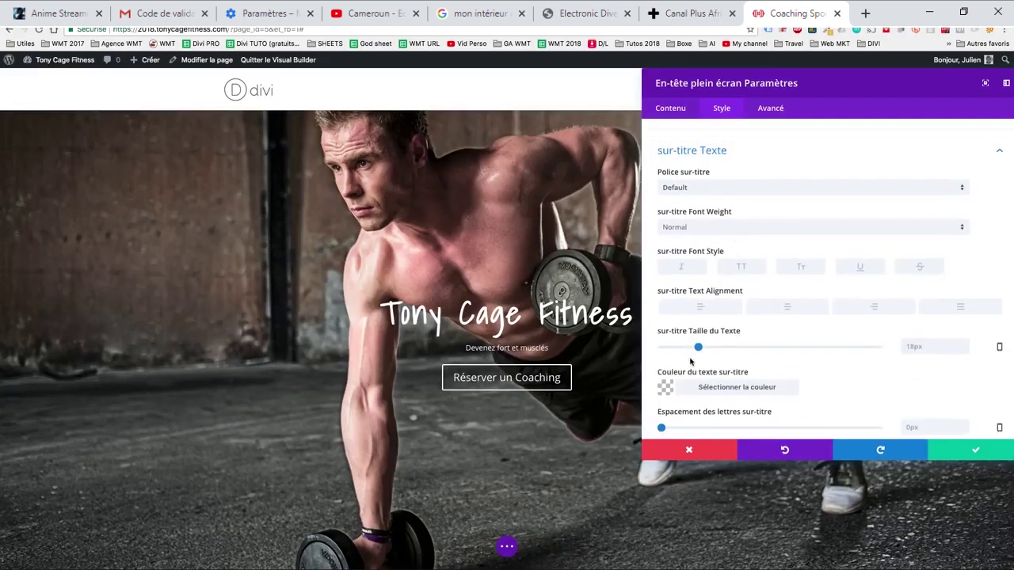
pyautogui.moveTo(699, 348); pyautogui.dragTo(709, 348)
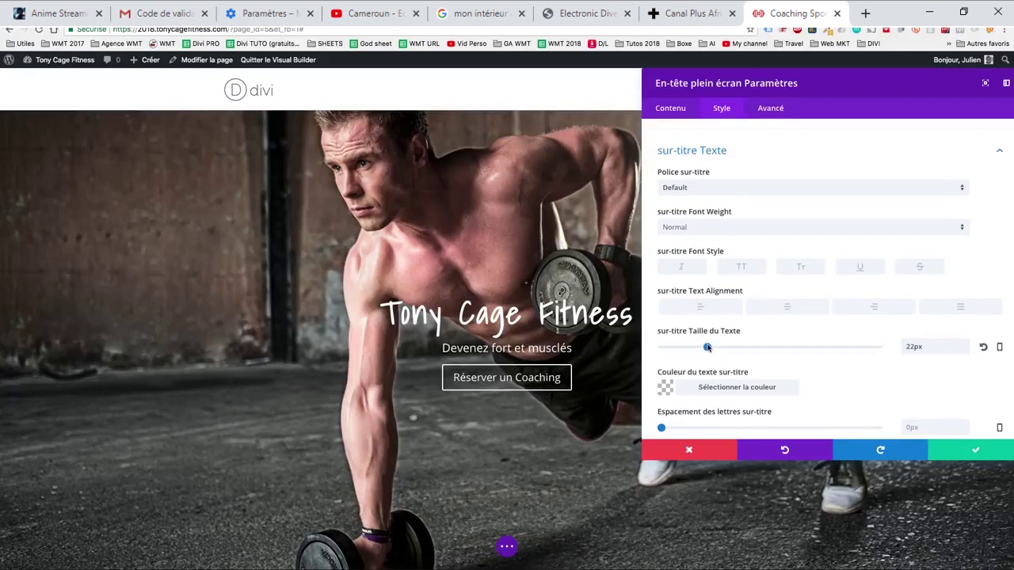
pyautogui.moveTo(710, 348); pyautogui.dragTo(707, 349)
pyautogui.moveTo(708, 349); pyautogui.dragTo(702, 349)
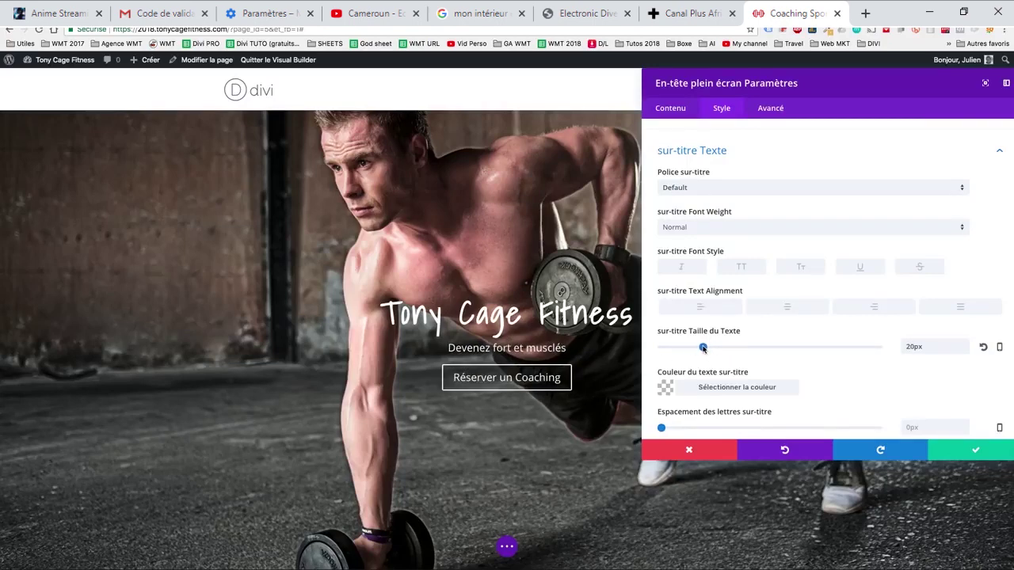
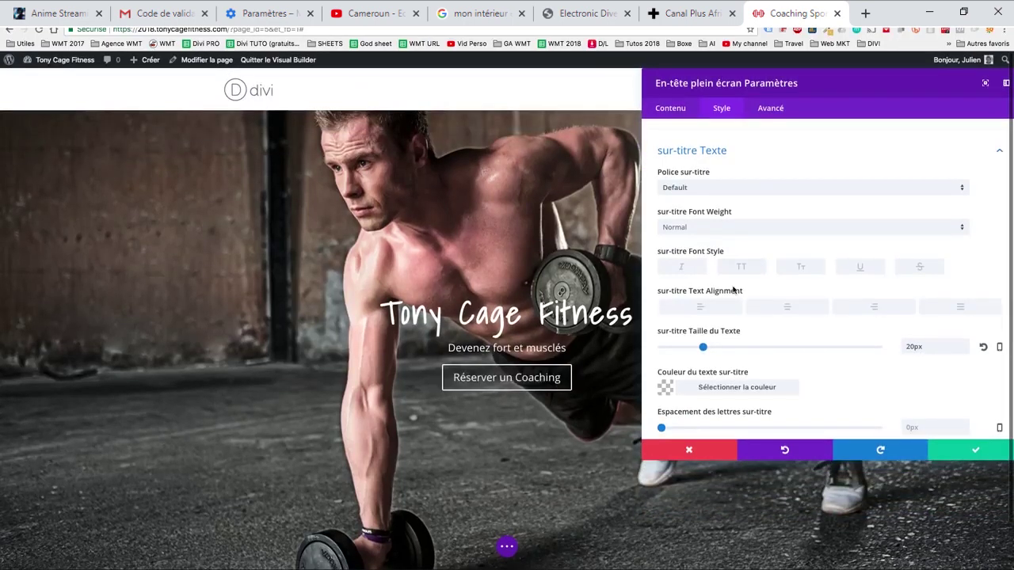
# - Leave the subtitle styling and bring up the header's Contenu (content) settings
pyautogui.scroll(-3, 735, 277)
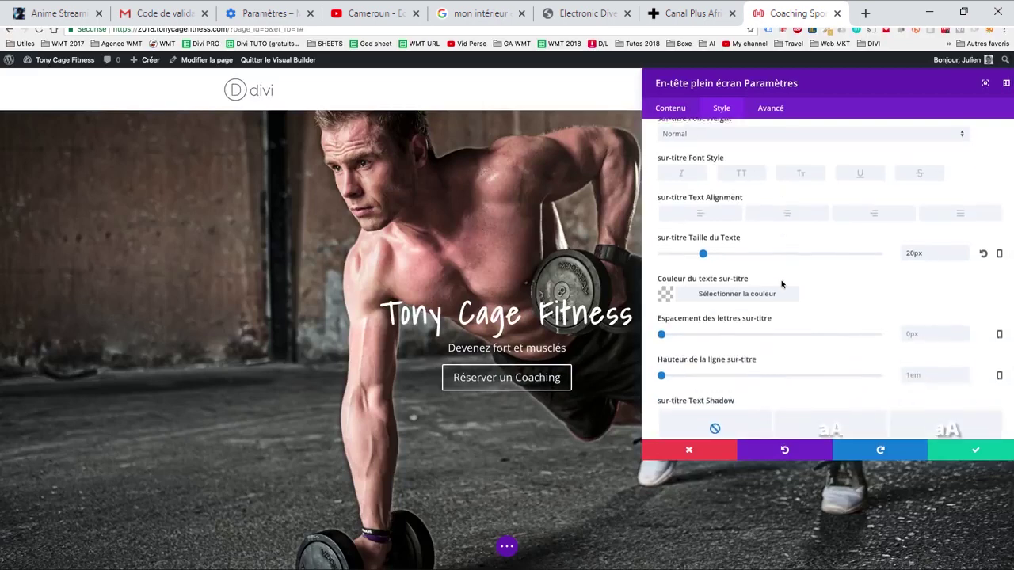
pyautogui.click(672, 112)
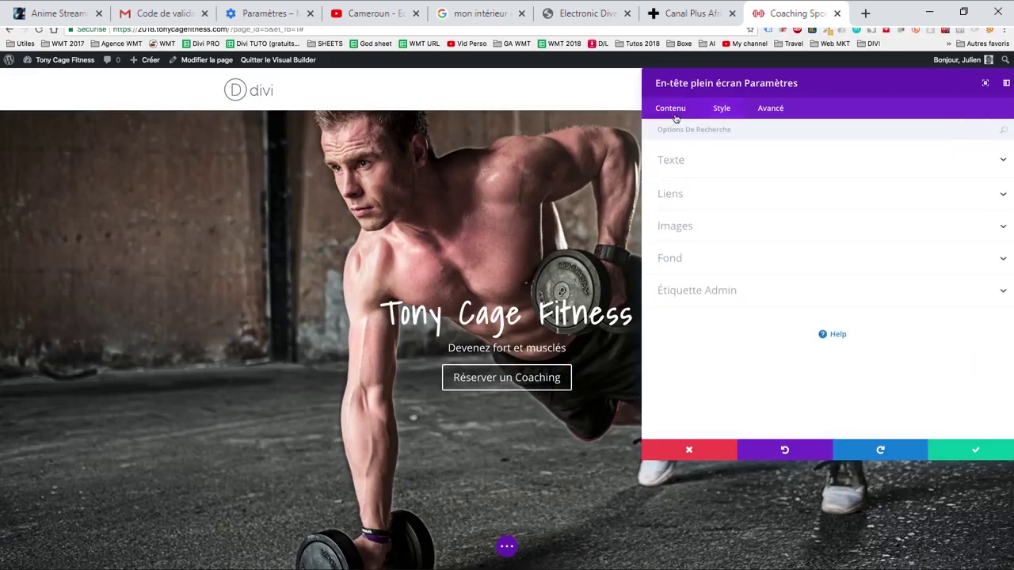
# - Expand the Texte fields, type test text 'FRFSZAG' in the body, then delete it
pyautogui.click(709, 167)
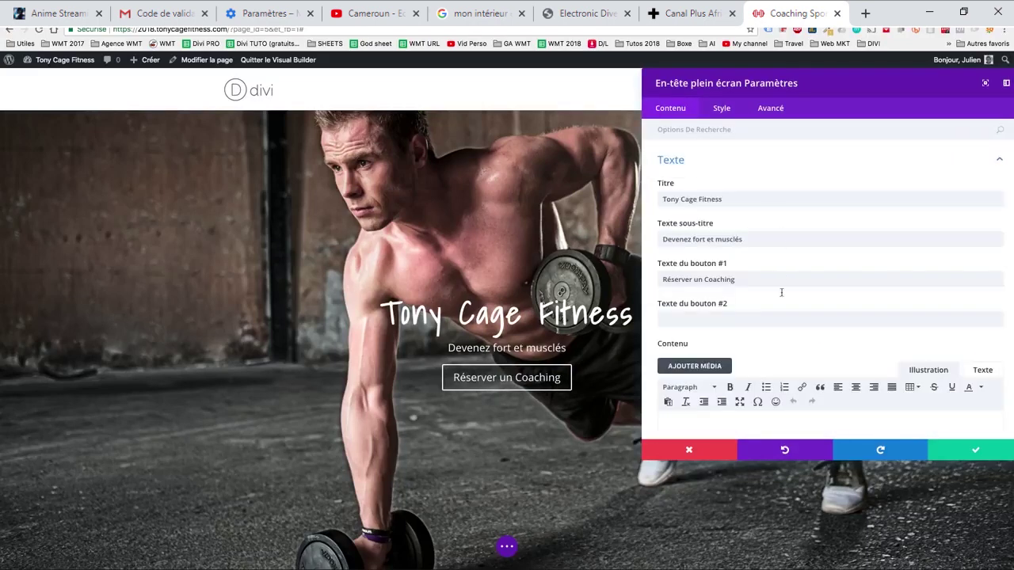
pyautogui.scroll(-1, 755, 344)
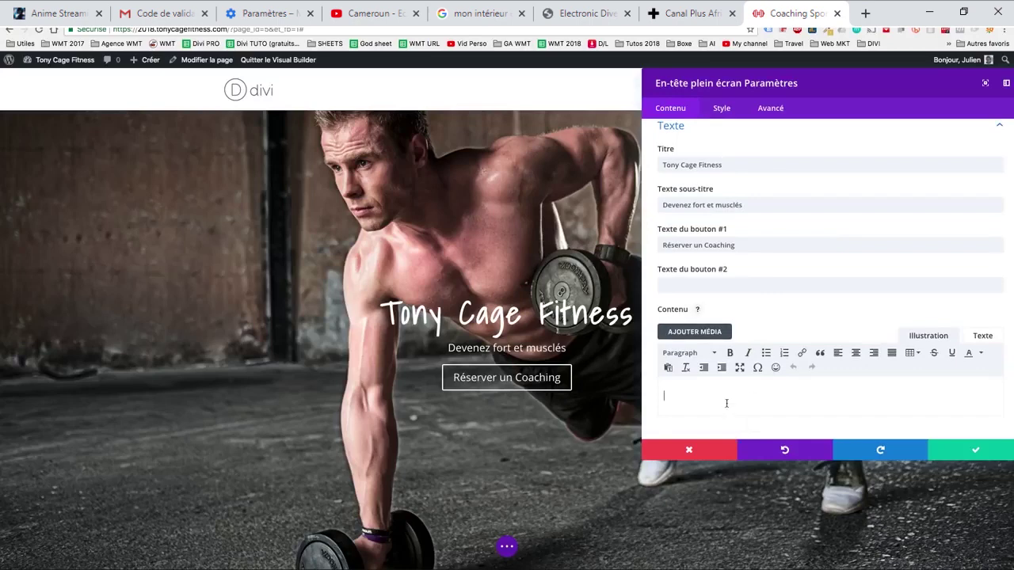
pyautogui.write('FRFSZAG')
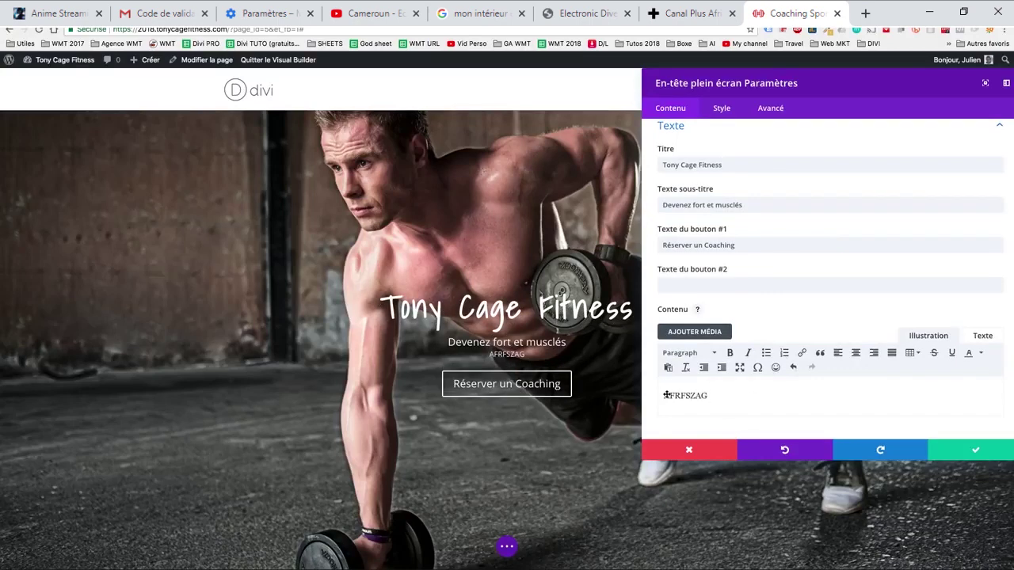
pyautogui.hotkey('ctrl', 'a')
pyautogui.press('BackSpace')
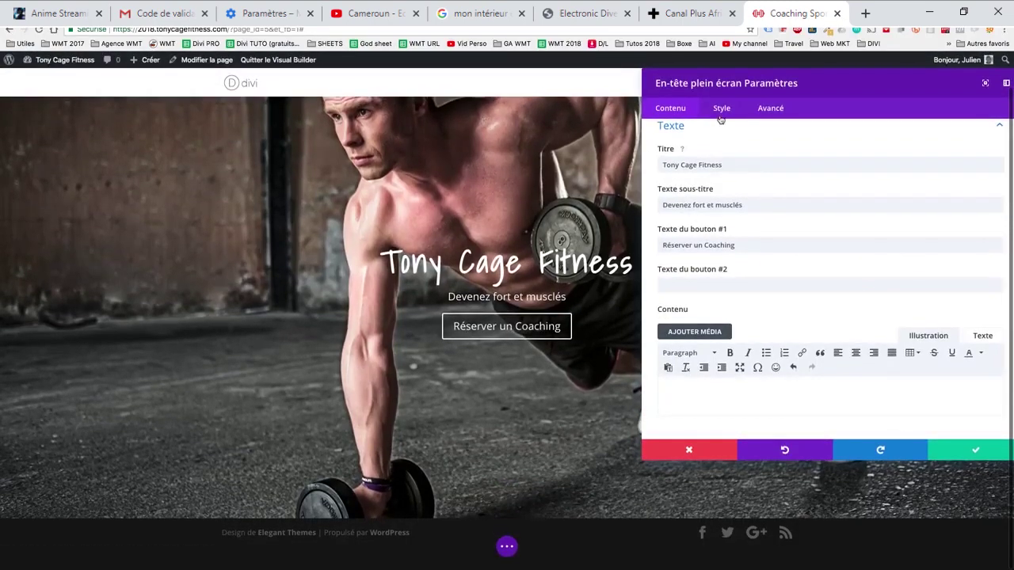
# - Turn on the header's scroll-down icon and choose the double chevron
pyautogui.click(722, 109)
pyautogui.click(751, 190)
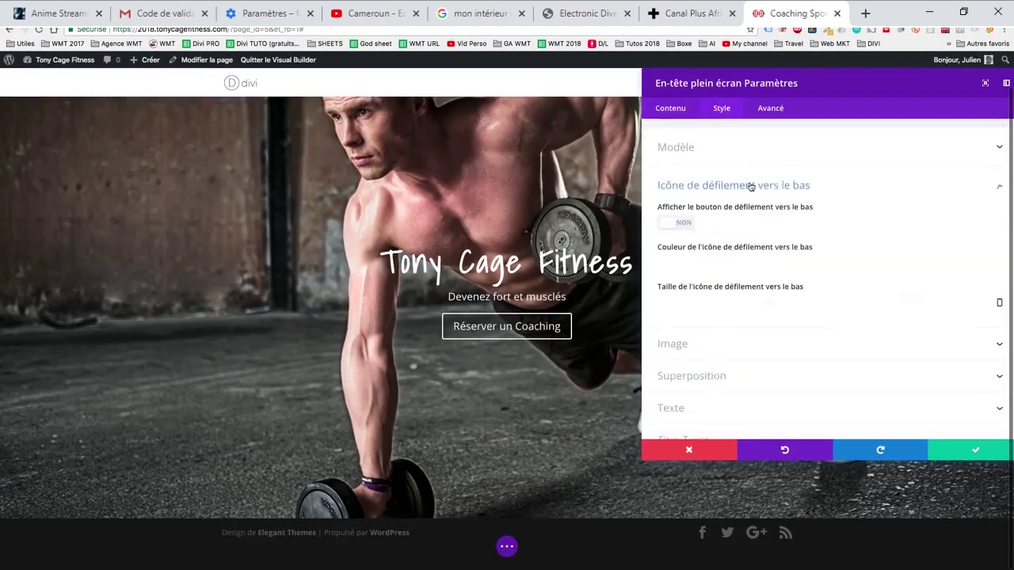
pyautogui.click(670, 179)
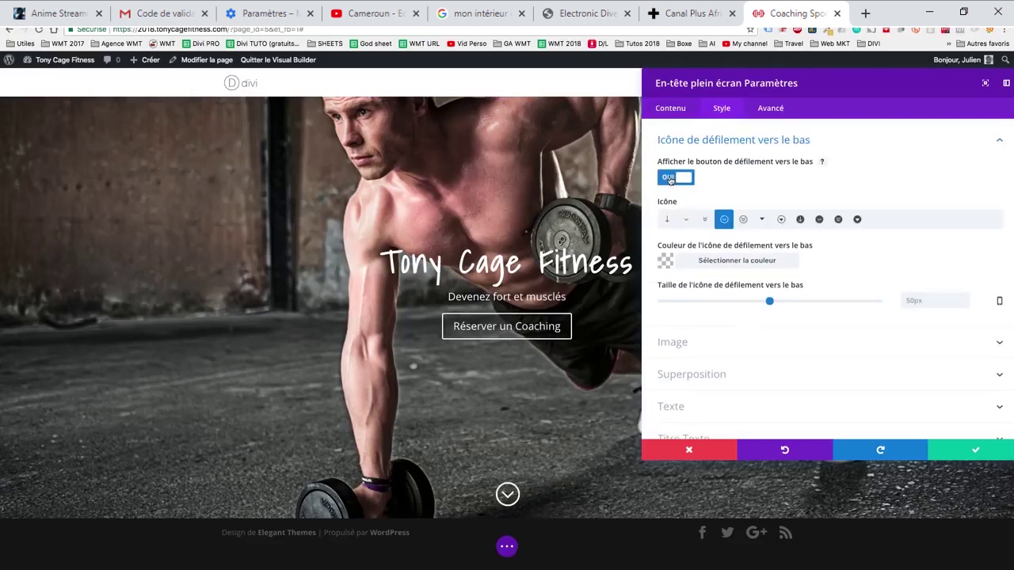
pyautogui.click(667, 222)
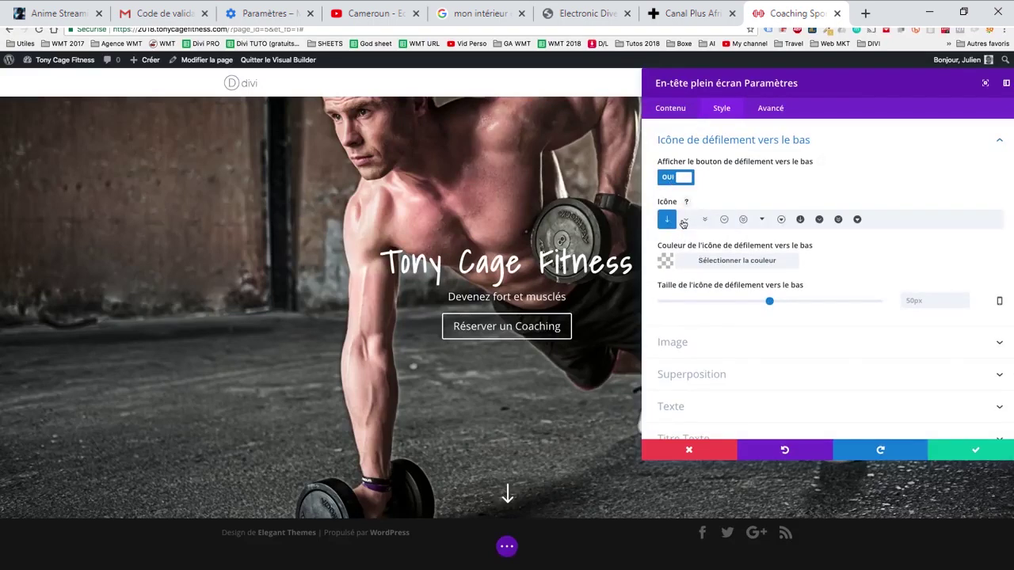
pyautogui.click(686, 222)
pyautogui.click(705, 222)
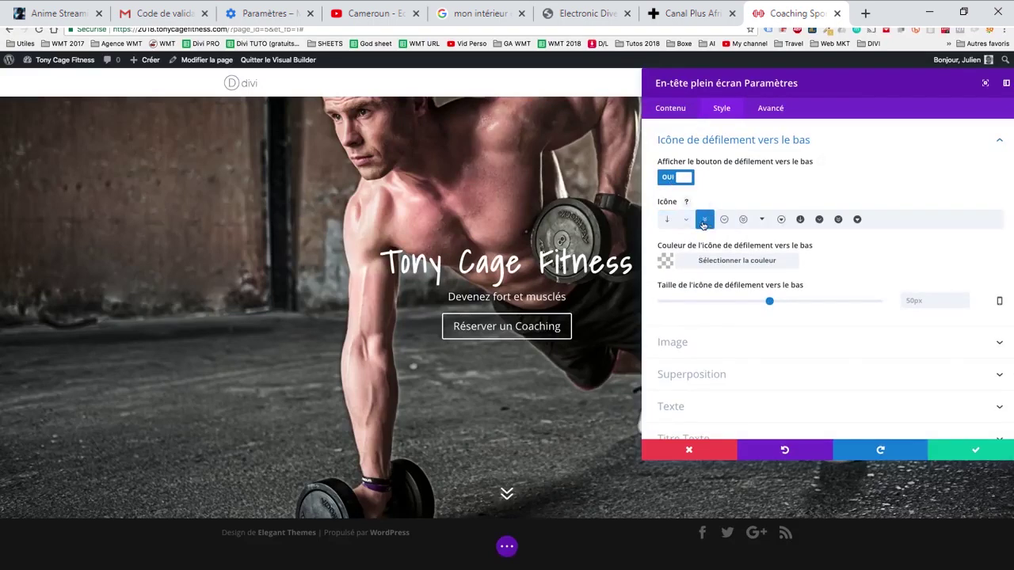
# - Make the scroll-down icon white, keeping the plain double chevron after trying a circled one
pyautogui.click(668, 261)
pyautogui.moveTo(724, 331); pyautogui.dragTo(849, 336)
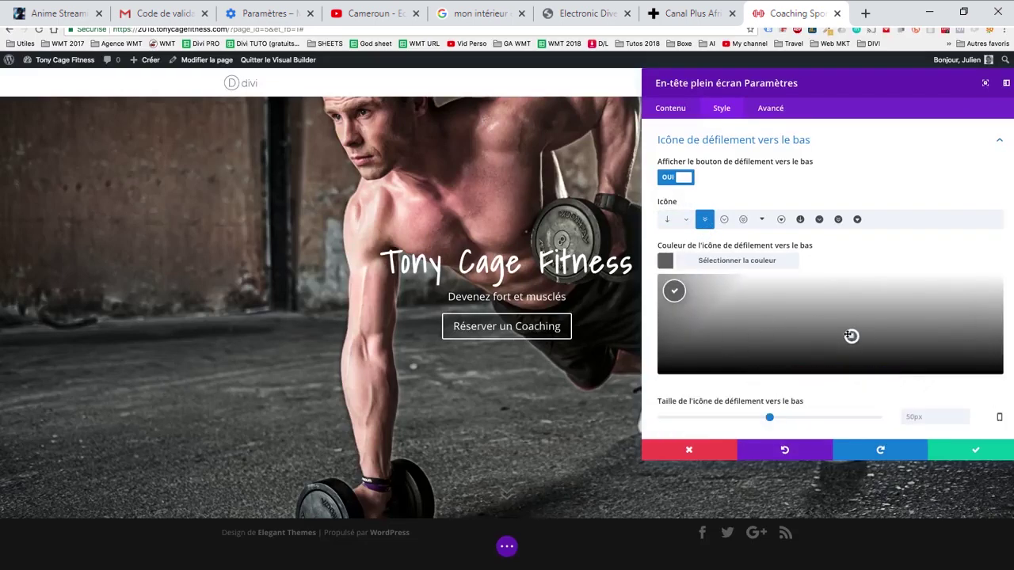
pyautogui.click(862, 376)
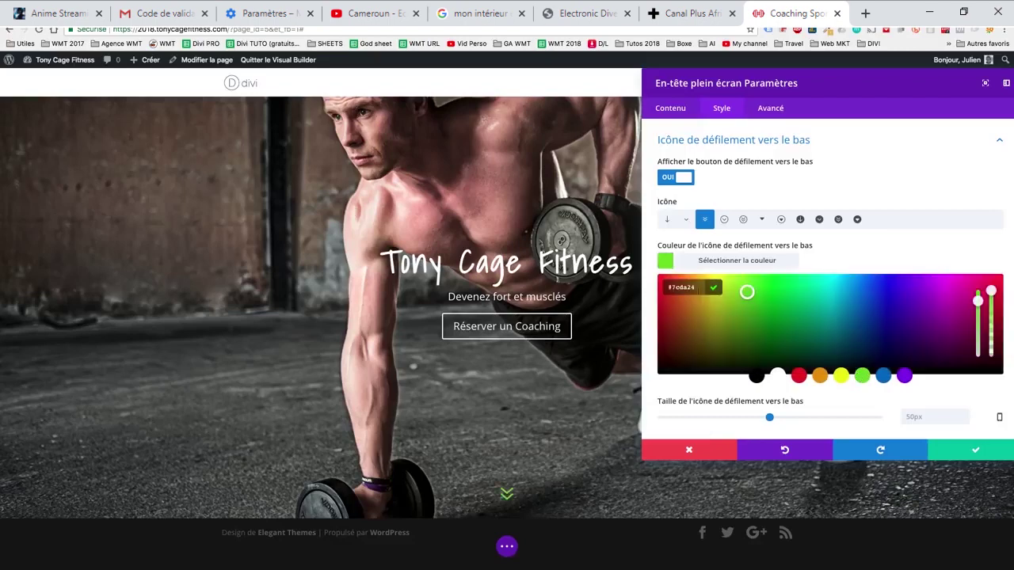
pyautogui.click(664, 259)
pyautogui.click(665, 260)
pyautogui.moveTo(902, 324); pyautogui.dragTo(816, 315)
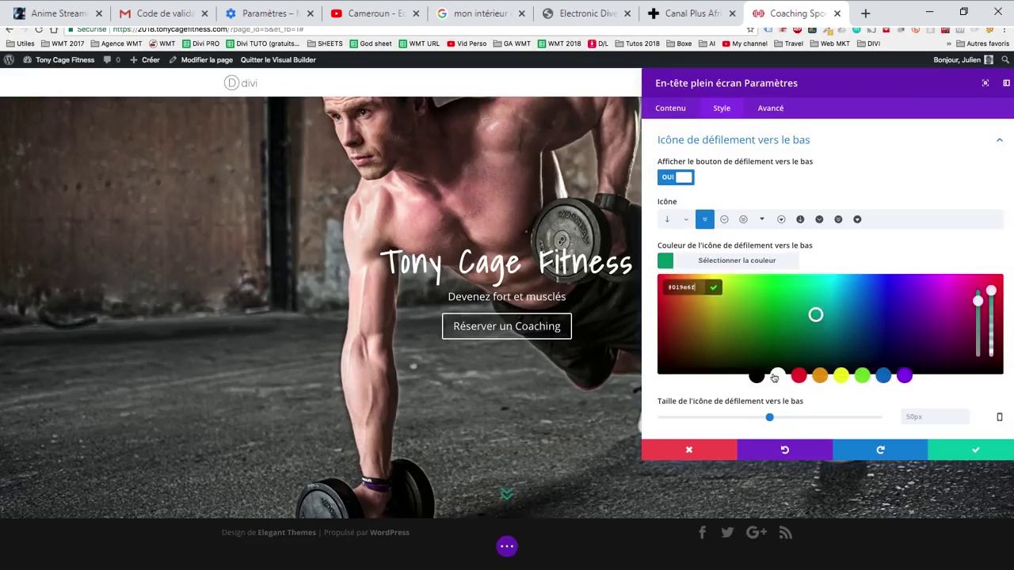
pyautogui.click(777, 376)
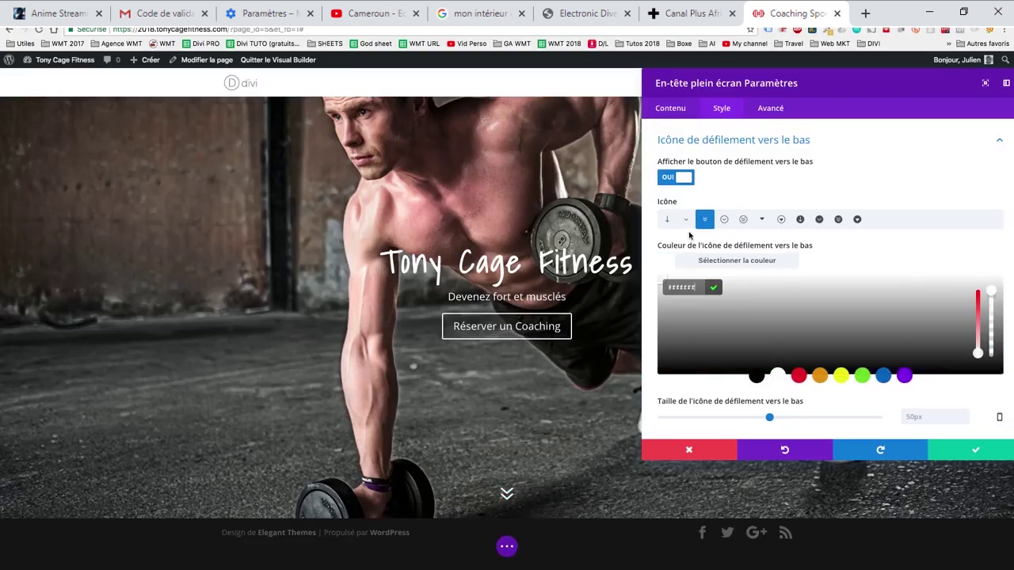
pyautogui.click(691, 226)
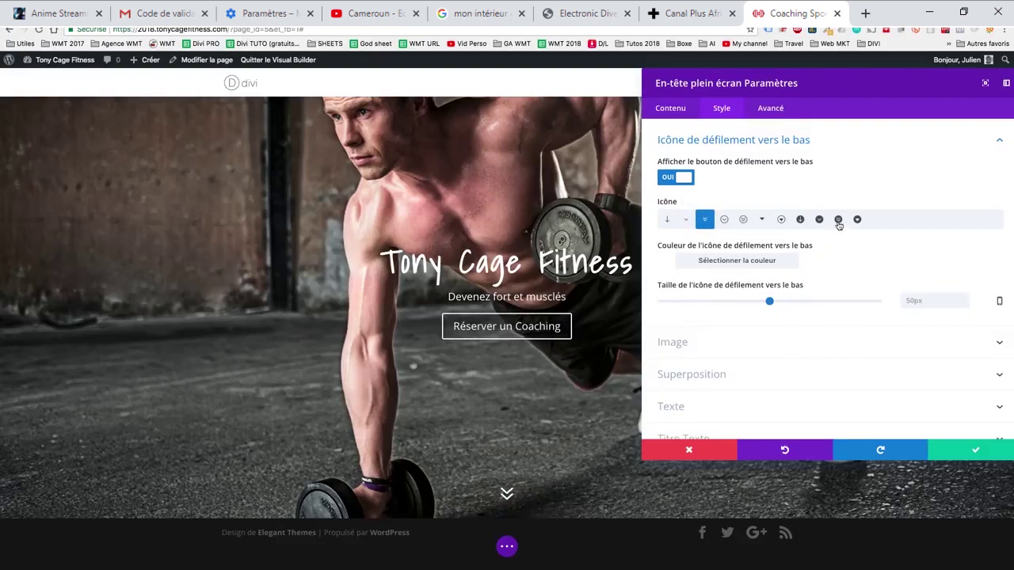
pyautogui.click(838, 222)
pyautogui.click(705, 219)
pyautogui.click(748, 150)
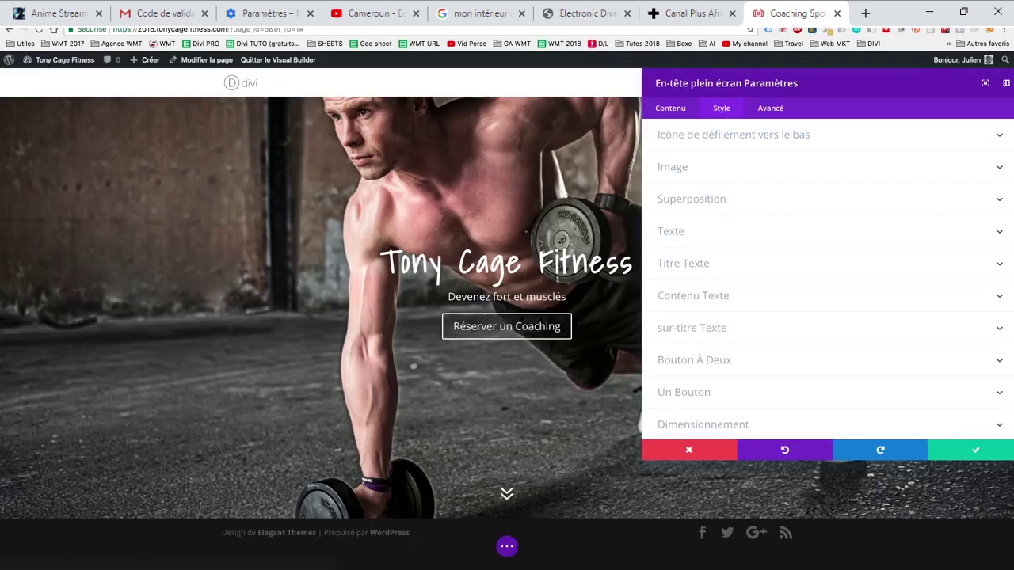
# - Enable custom styles for the header button, keeping its text size at 20px
pyautogui.scroll(-1, 766, 269)
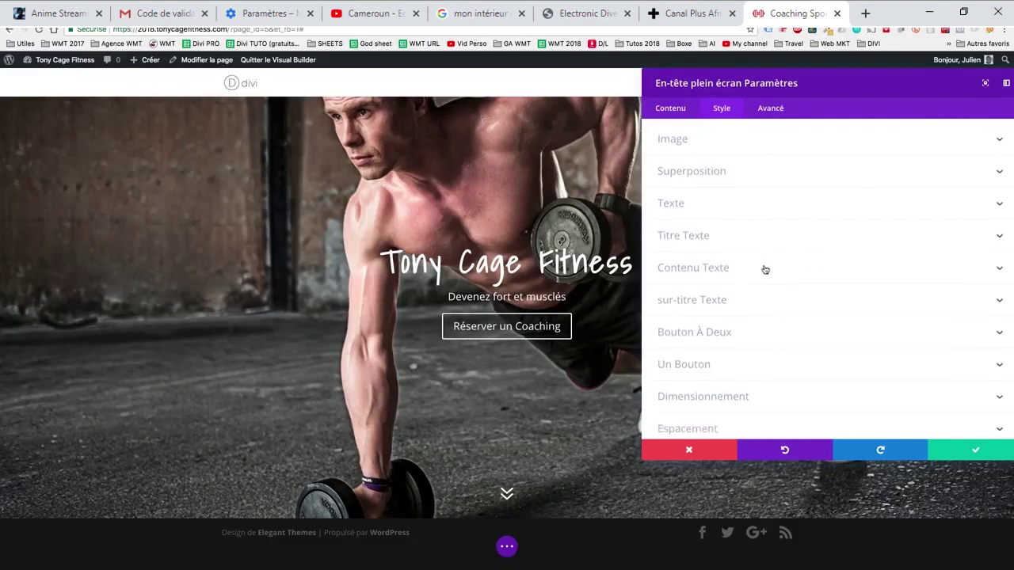
pyautogui.click(694, 358)
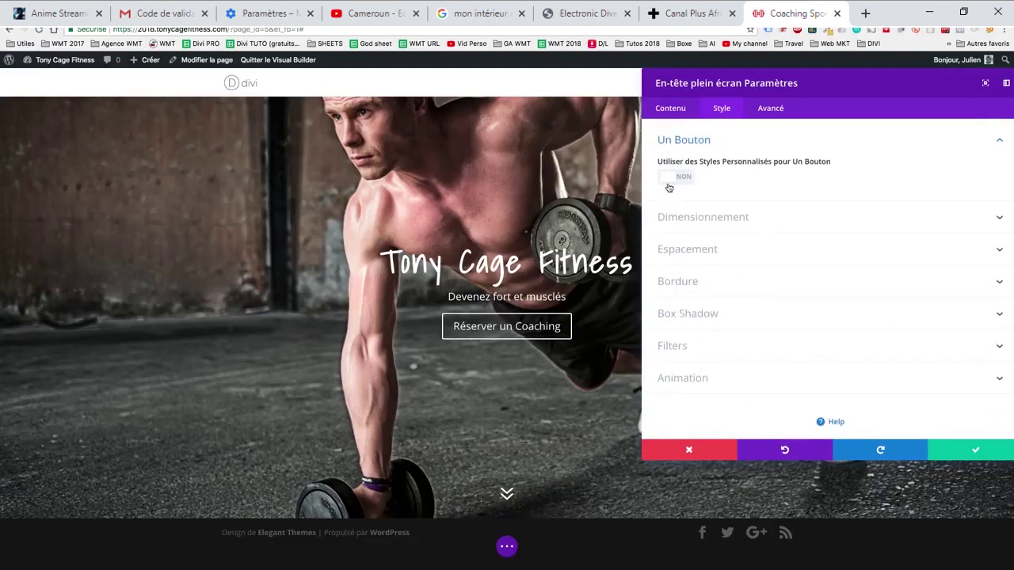
pyautogui.click(666, 182)
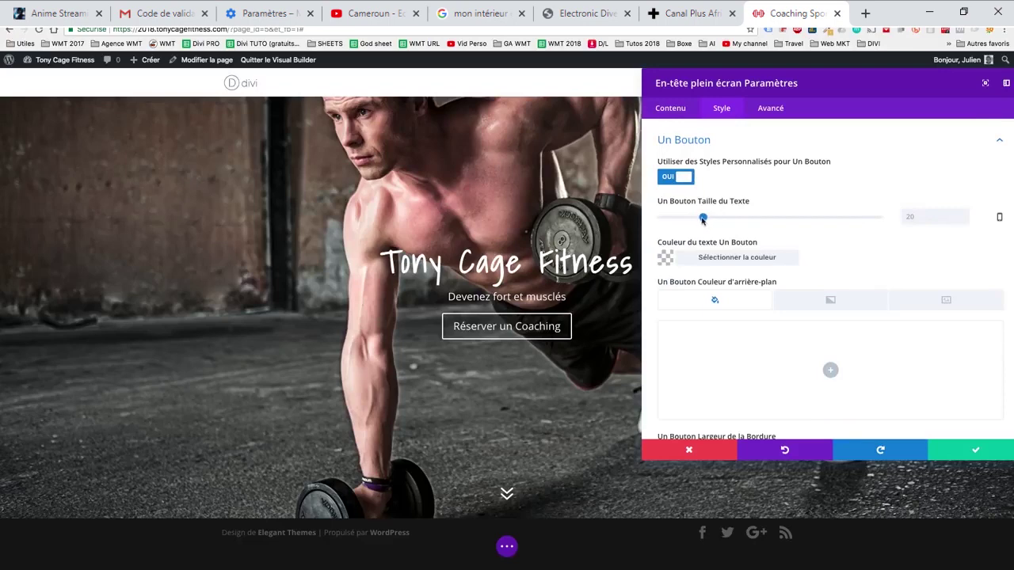
pyautogui.moveTo(703, 220); pyautogui.dragTo(716, 220)
pyautogui.click(980, 220)
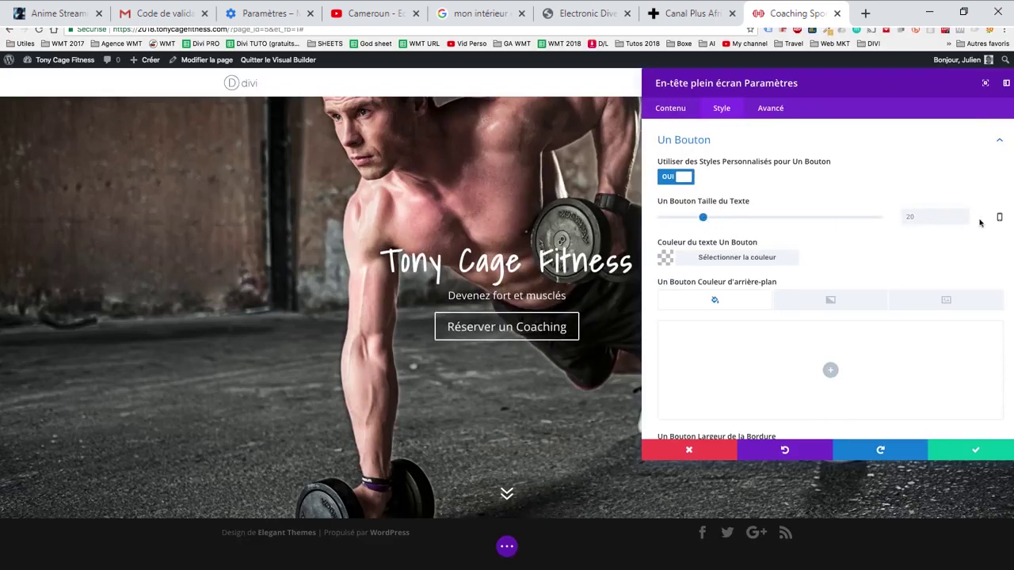
# - Set the button's border width to 2
pyautogui.scroll(-1, 790, 258)
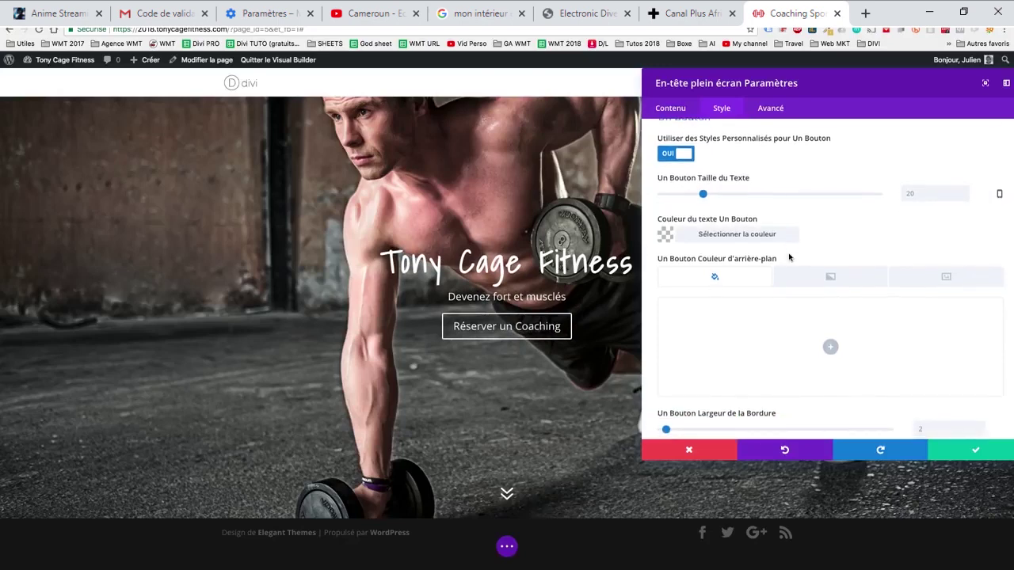
pyautogui.scroll(-2, 728, 335)
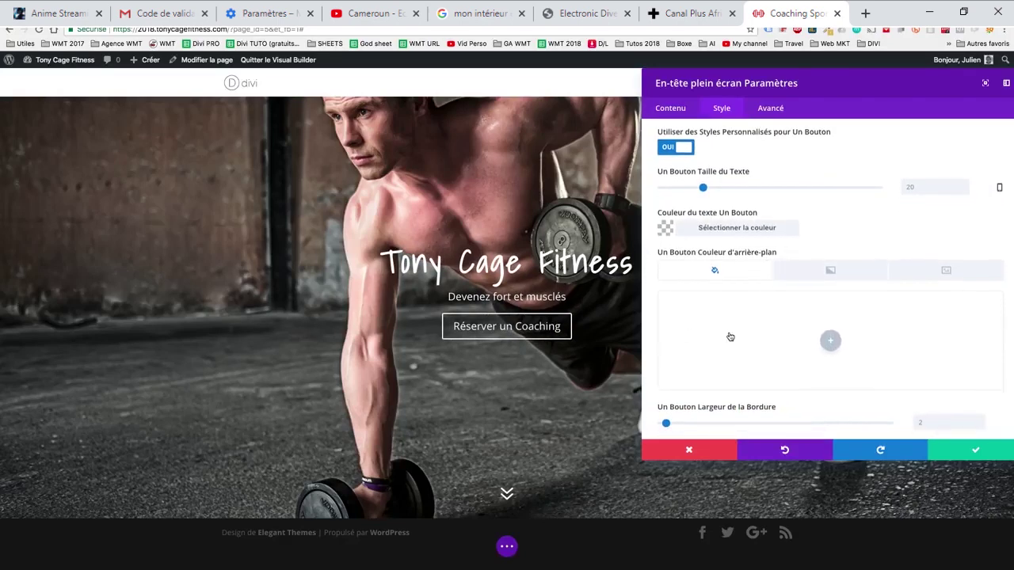
pyautogui.scroll(-3, 675, 327)
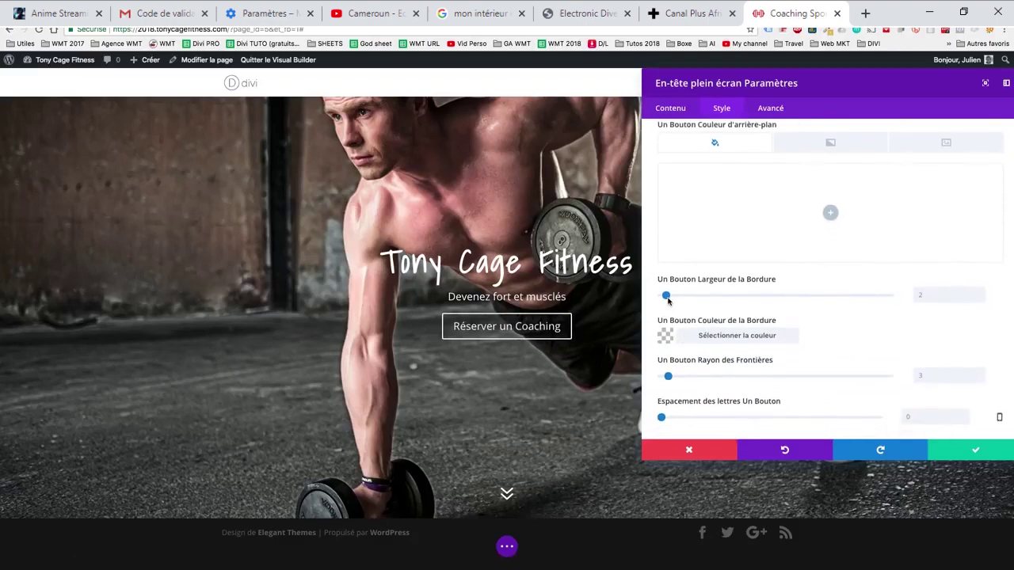
pyautogui.moveTo(667, 299); pyautogui.dragTo(672, 299)
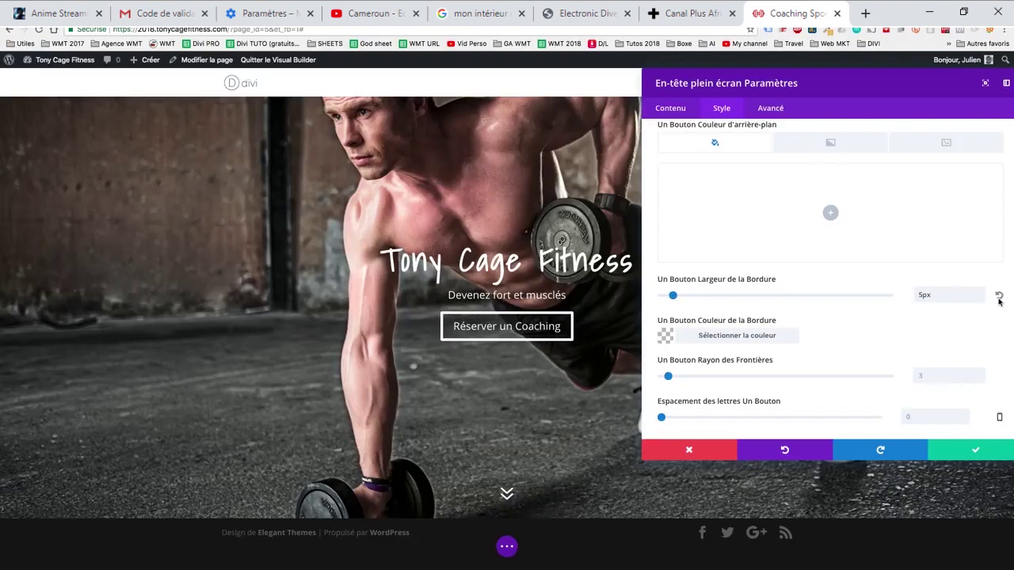
pyautogui.click(999, 295)
pyautogui.scroll(-3, 730, 303)
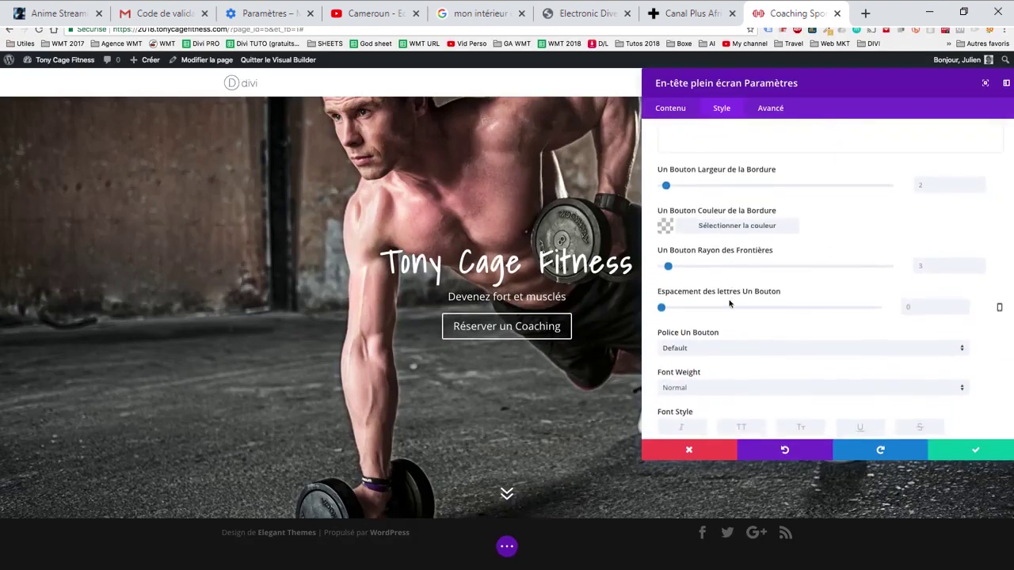
pyautogui.scroll(-3, 708, 317)
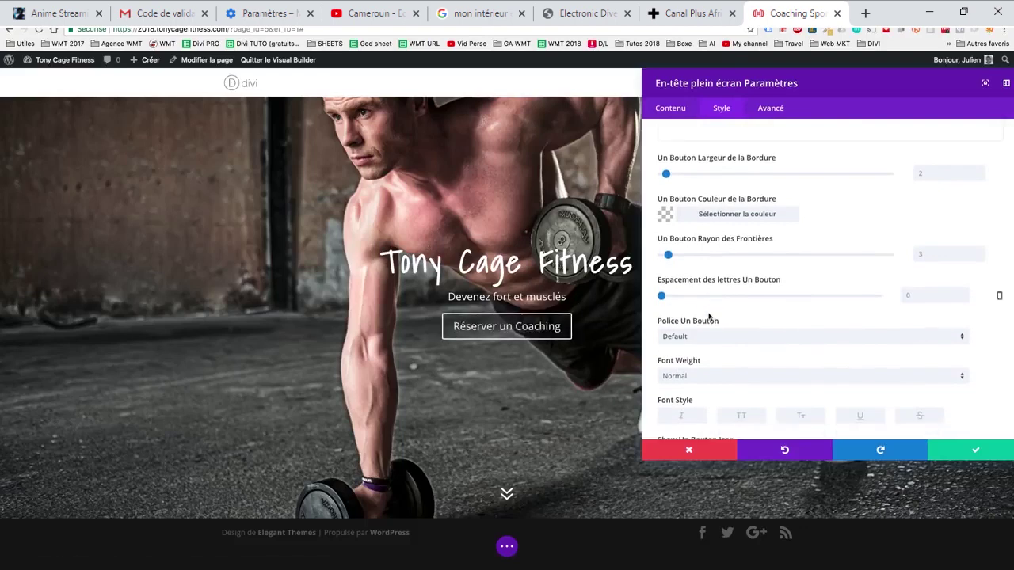
# - Try pause, paintbrush, info and lightbulb button icons, keeping the icon shown only on hover
pyautogui.scroll(-2, 709, 317)
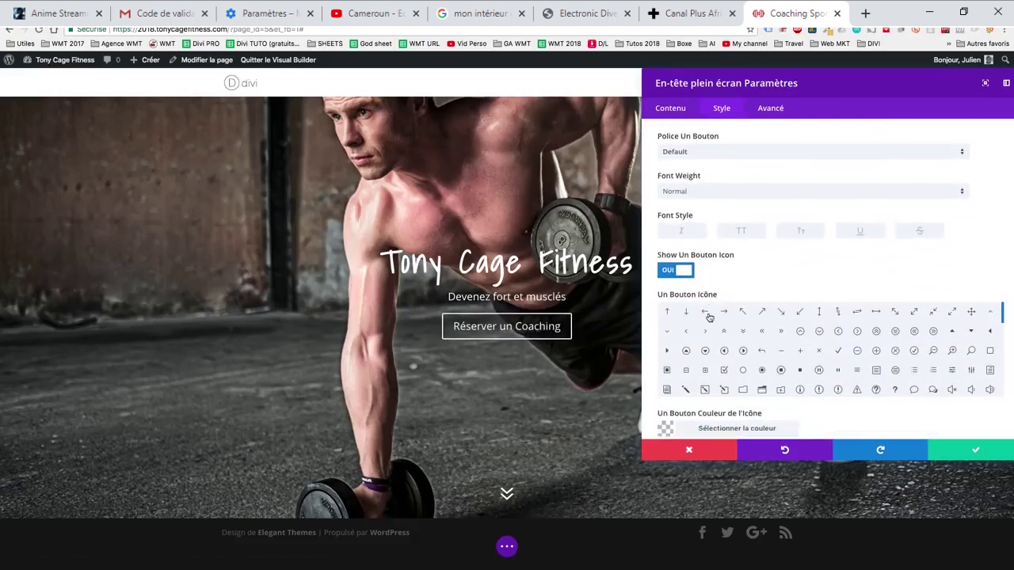
pyautogui.click(667, 349)
pyautogui.scroll(-1, 836, 366)
pyautogui.click(814, 344)
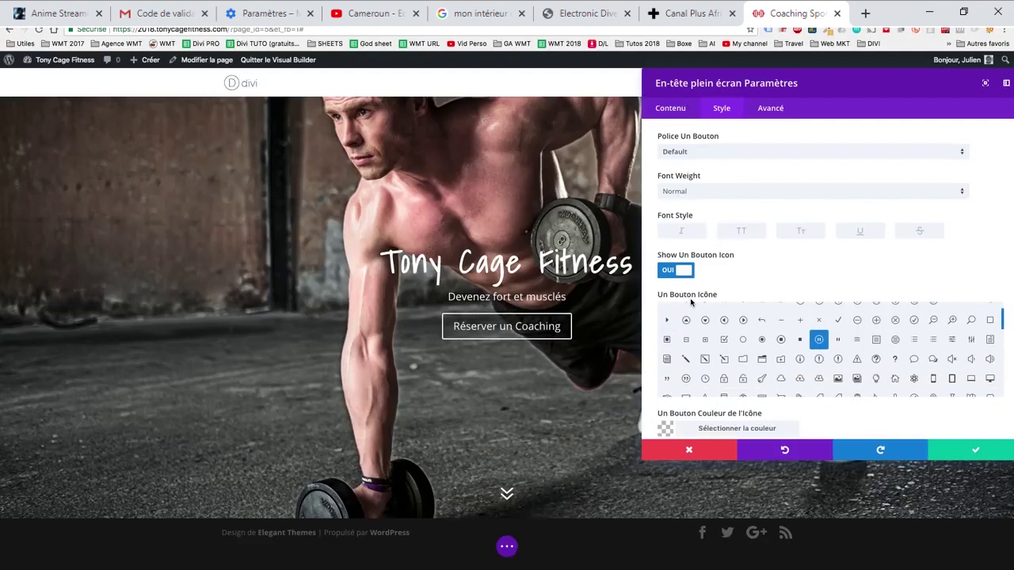
pyautogui.scroll(-2, 691, 301)
pyautogui.click(758, 308)
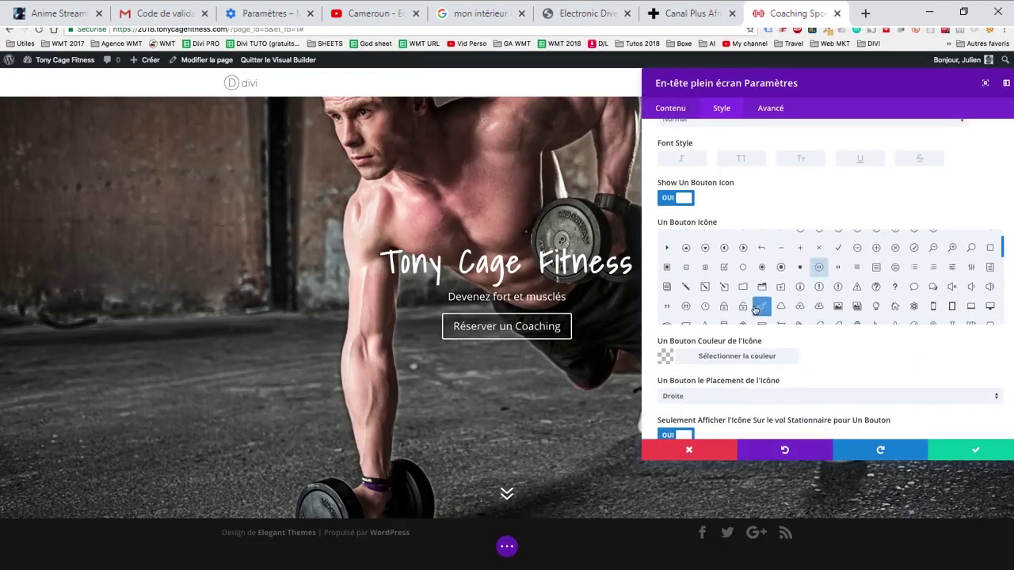
pyautogui.scroll(-1, 792, 341)
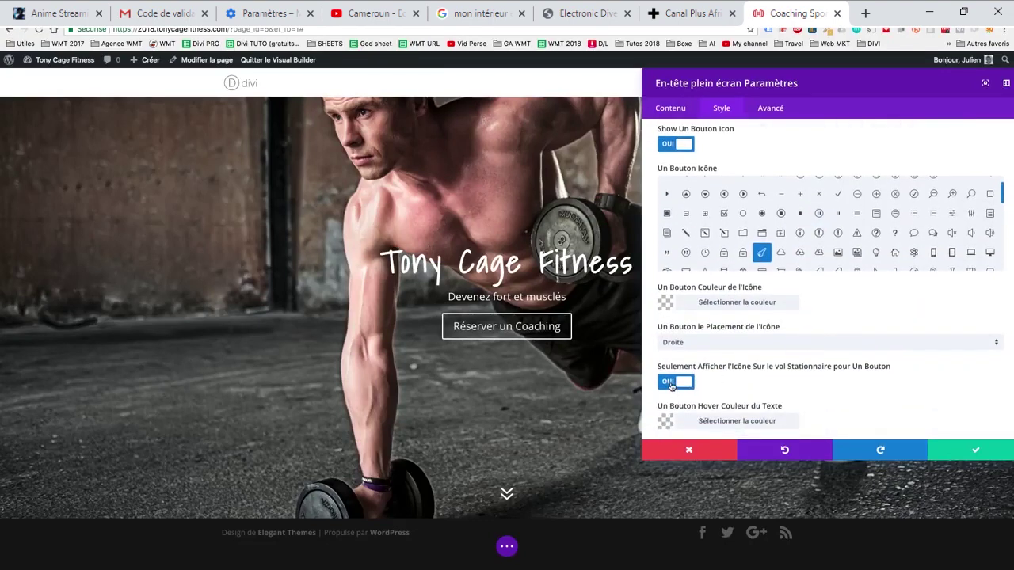
pyautogui.click(671, 383)
pyautogui.click(837, 232)
pyautogui.click(876, 252)
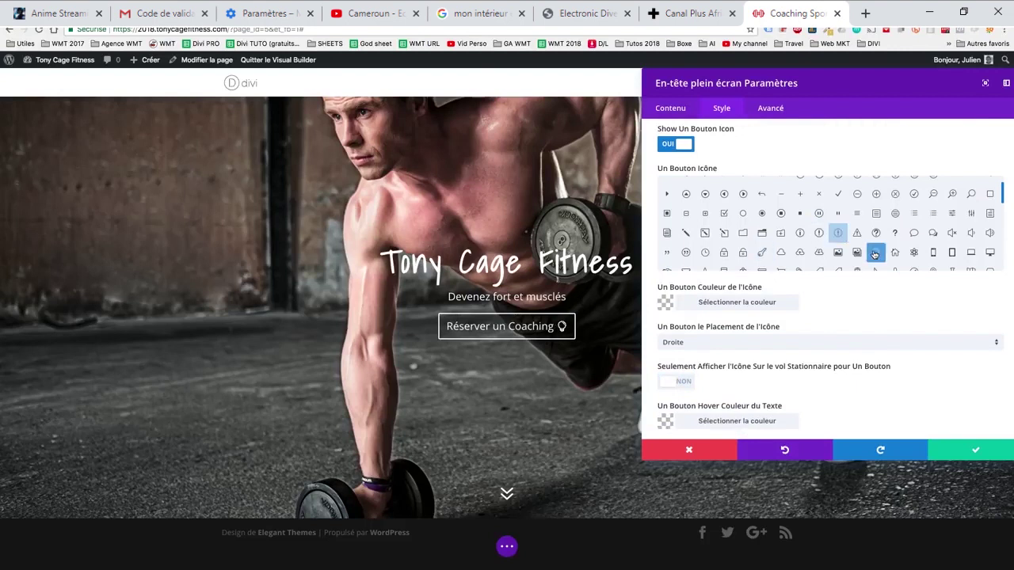
pyautogui.click(673, 383)
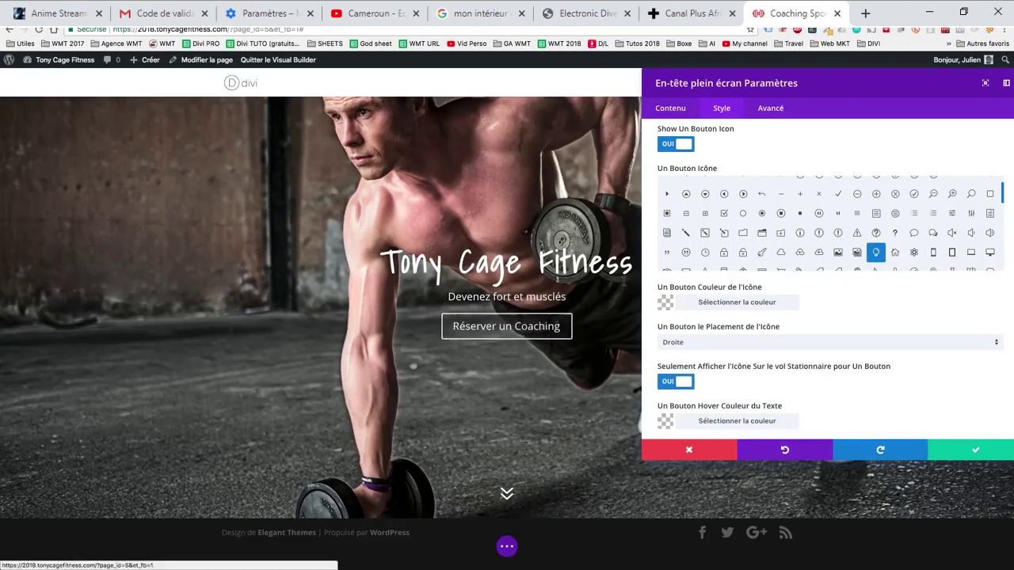
# - Settle on the right-arrow button icon, placed on the right side
pyautogui.click(668, 195)
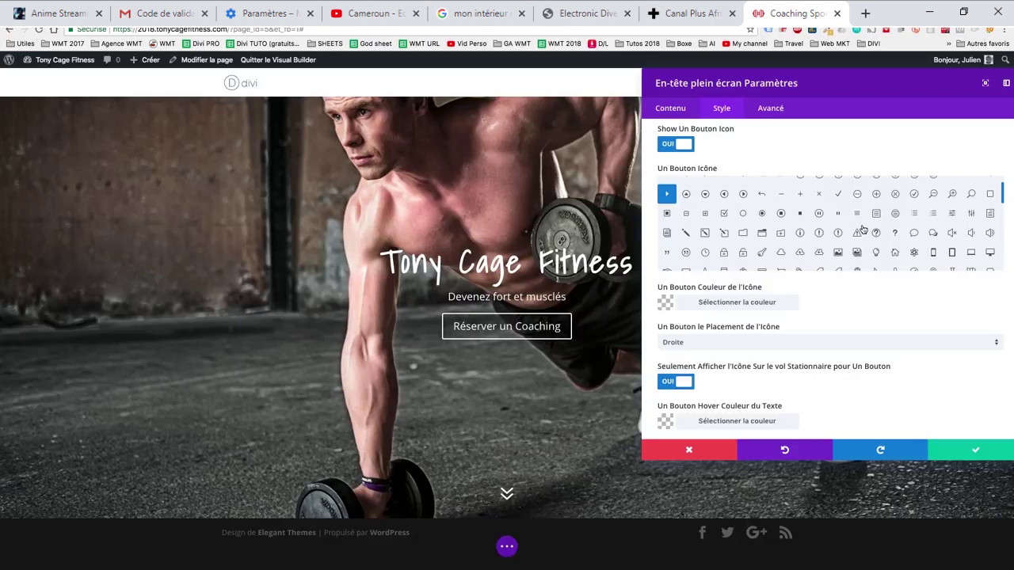
pyautogui.scroll(1, 865, 240)
pyautogui.scroll(-1, 865, 239)
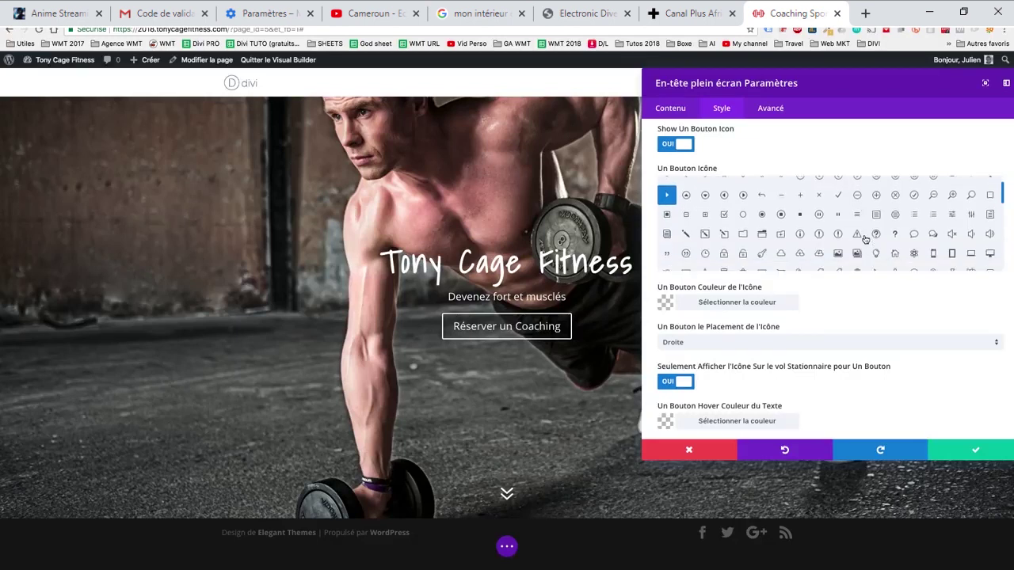
pyautogui.scroll(-2, 865, 239)
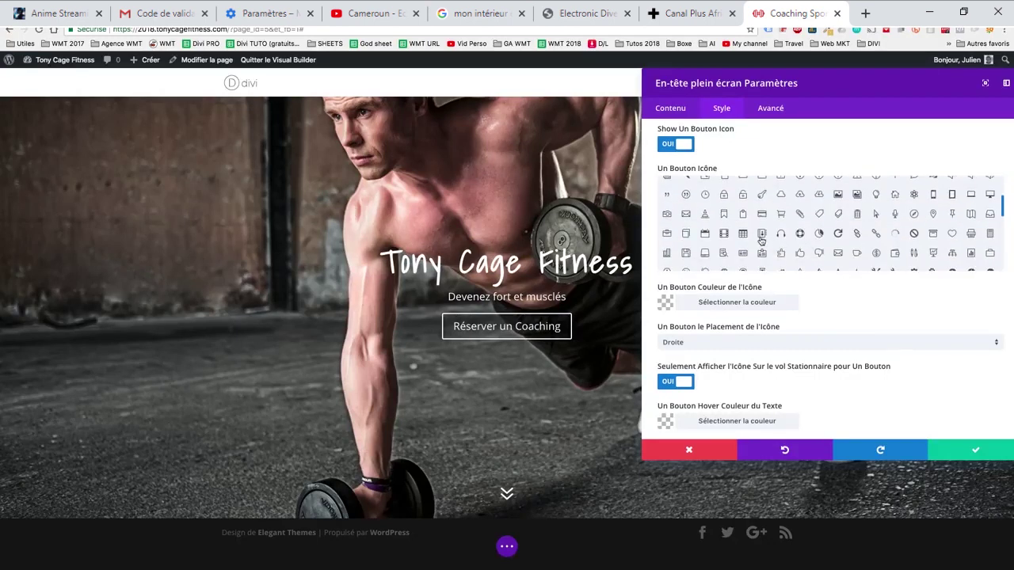
pyautogui.click(705, 233)
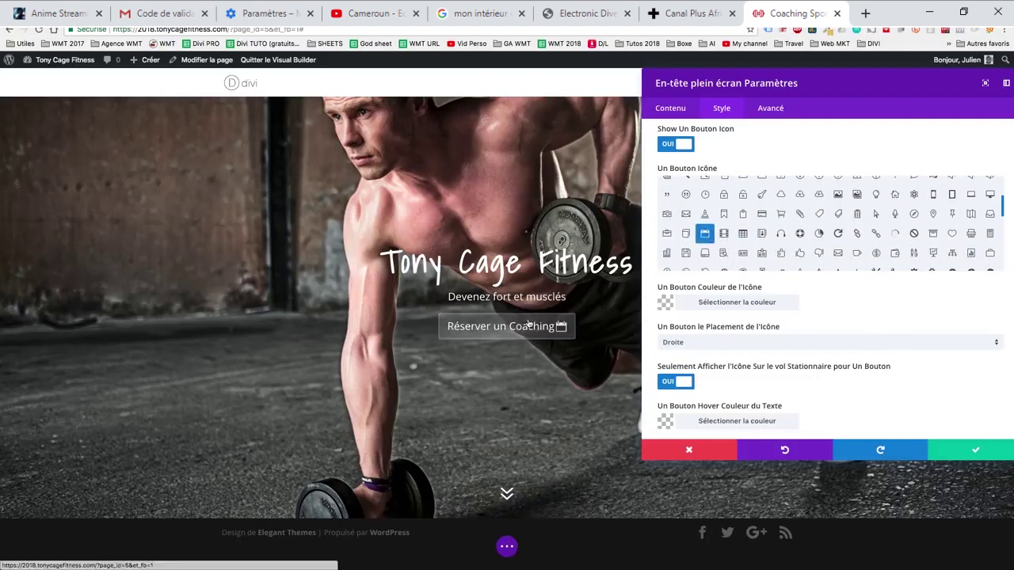
pyautogui.scroll(3, 669, 222)
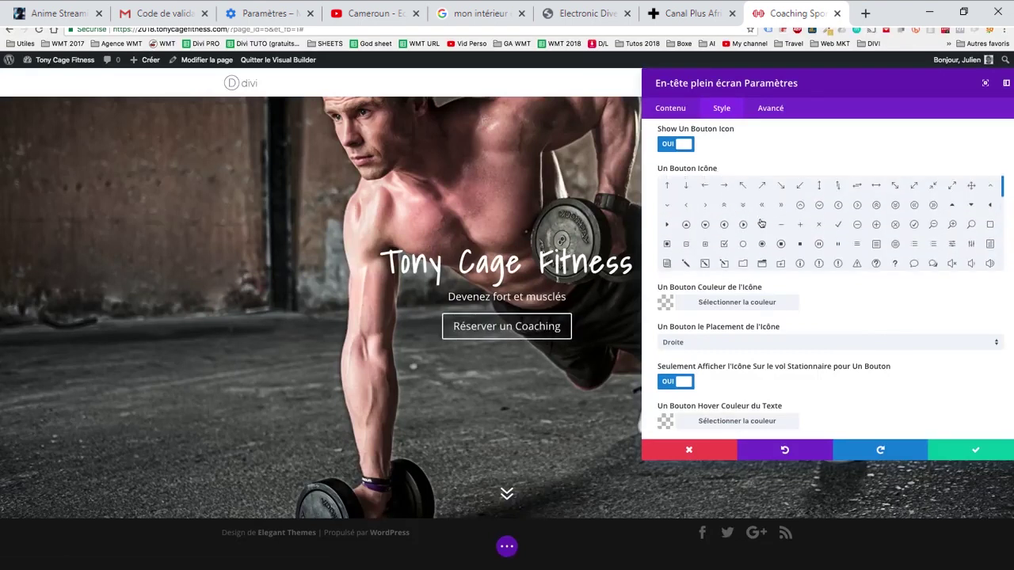
pyautogui.click(667, 224)
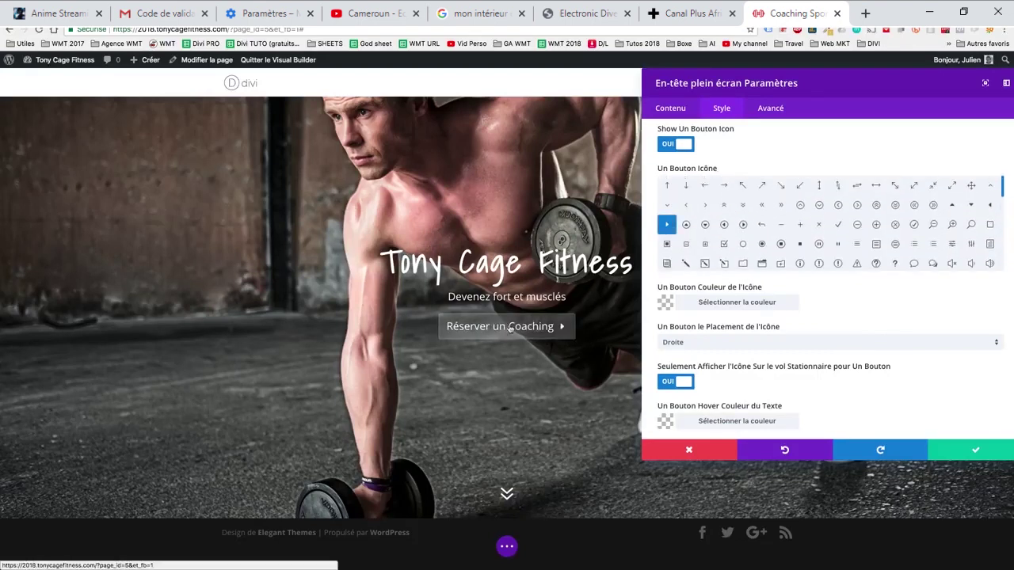
pyautogui.scroll(-2, 822, 328)
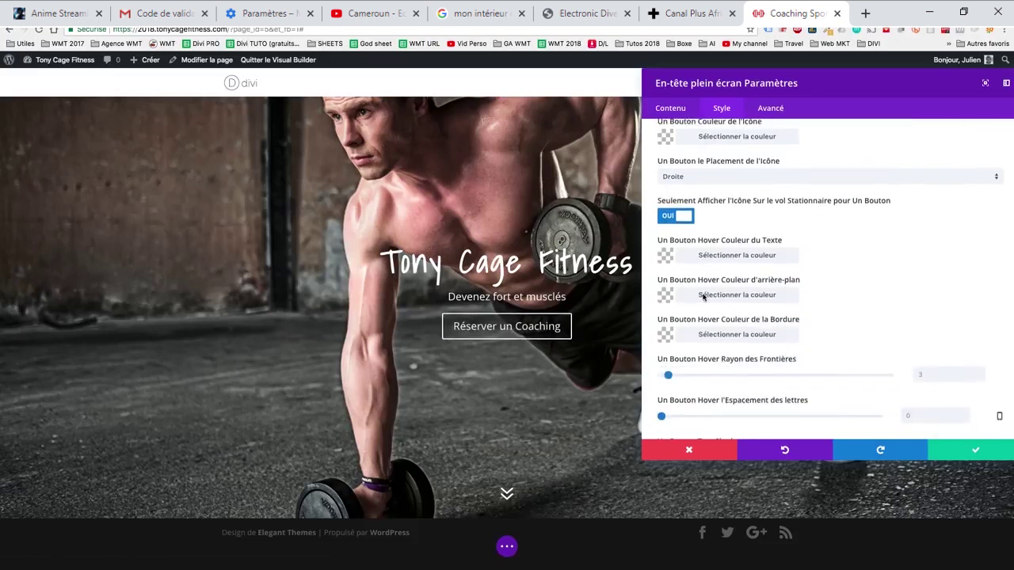
pyautogui.scroll(-1, 704, 375)
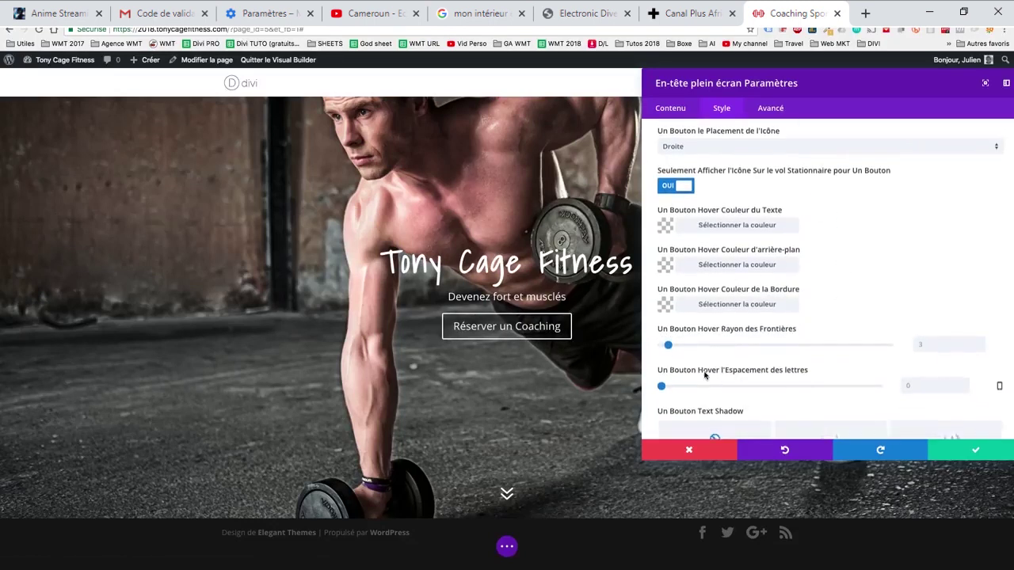
pyautogui.scroll(5, 704, 375)
pyautogui.scroll(1, 704, 376)
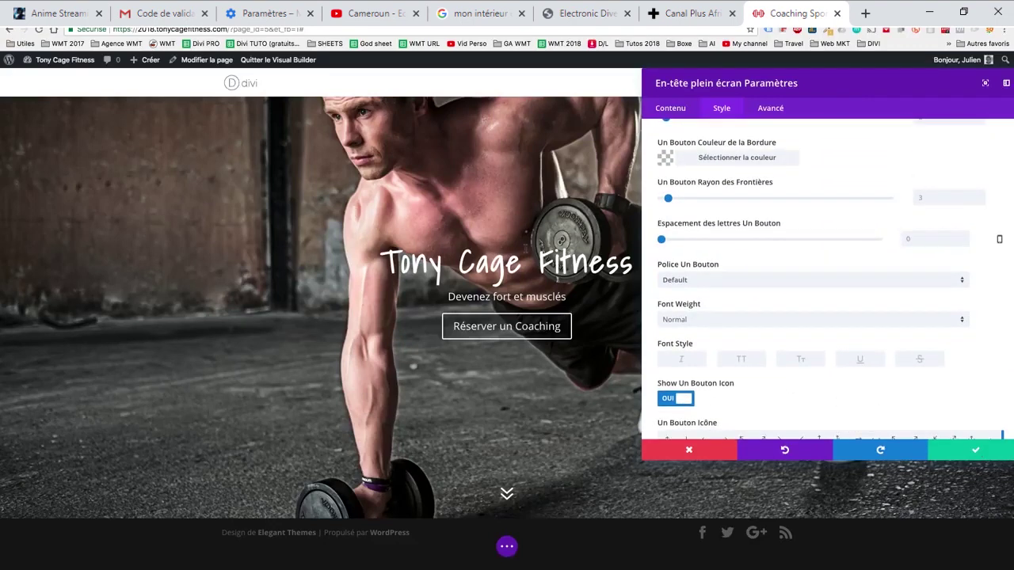
# - Save and close the header settings, then start a new section below the header
pyautogui.click(960, 456)
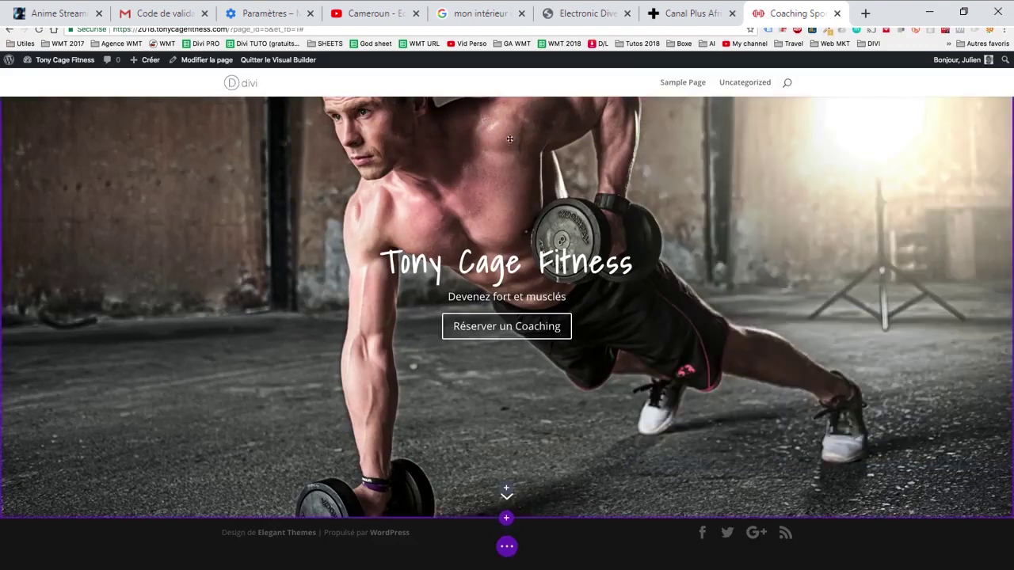
pyautogui.scroll(1, 591, 192)
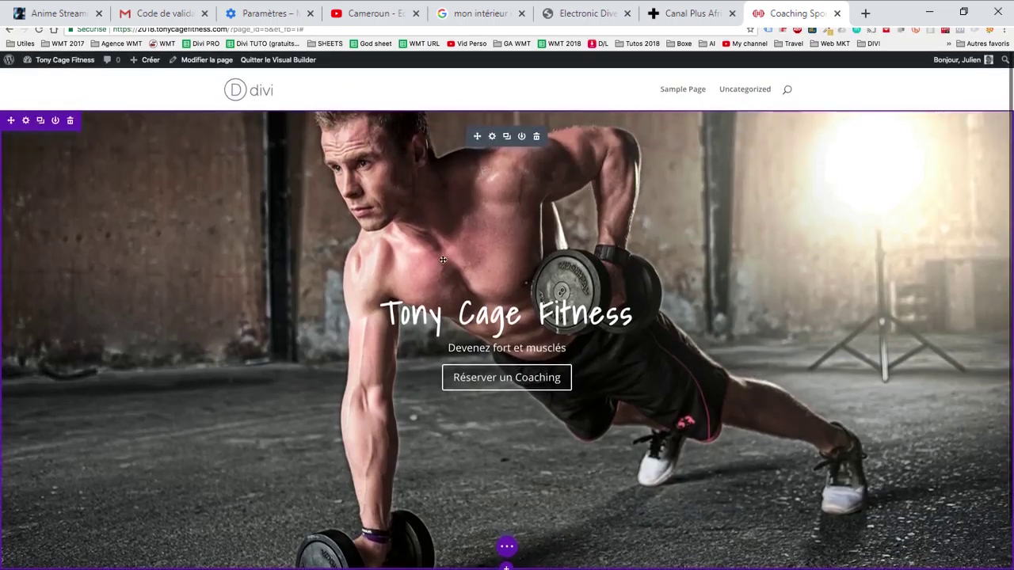
pyautogui.scroll(-1, 444, 260)
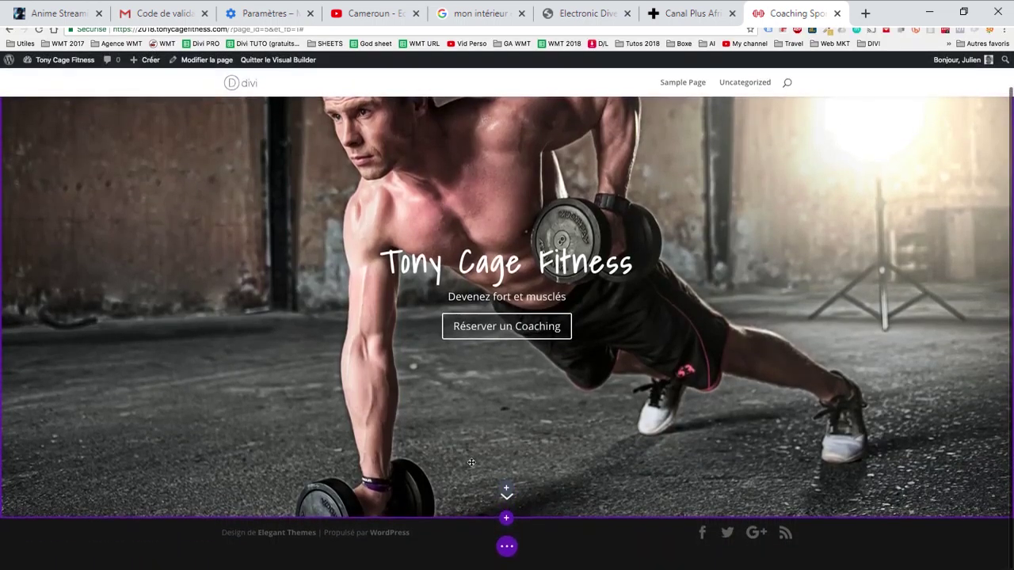
pyautogui.scroll(1, 492, 386)
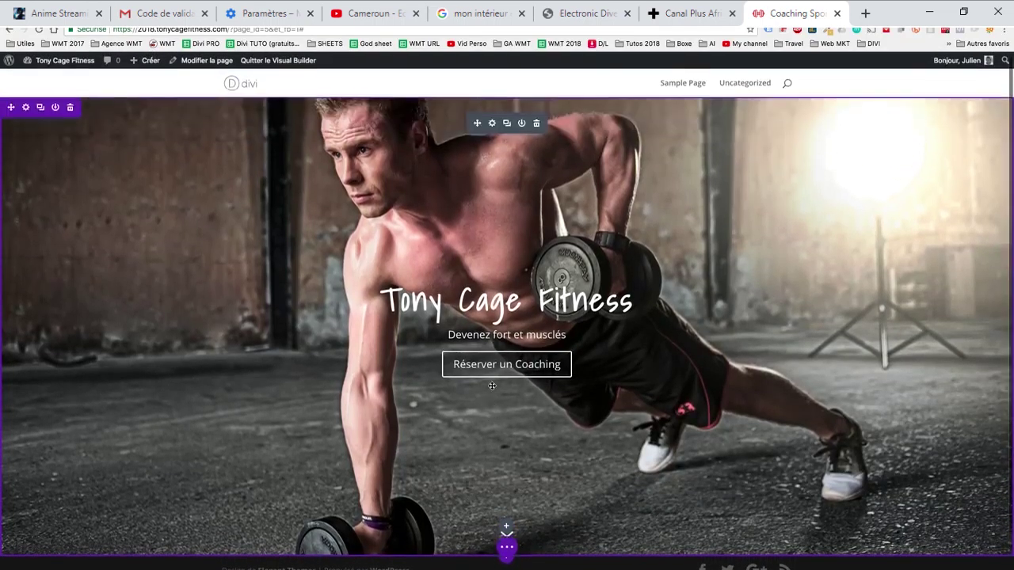
pyautogui.scroll(-1, 502, 497)
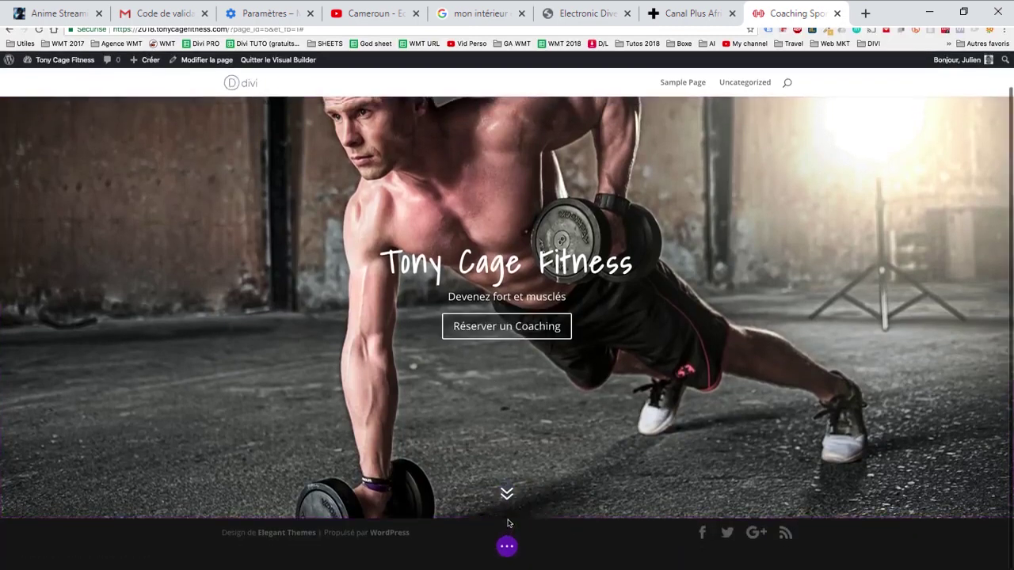
pyautogui.click(507, 518)
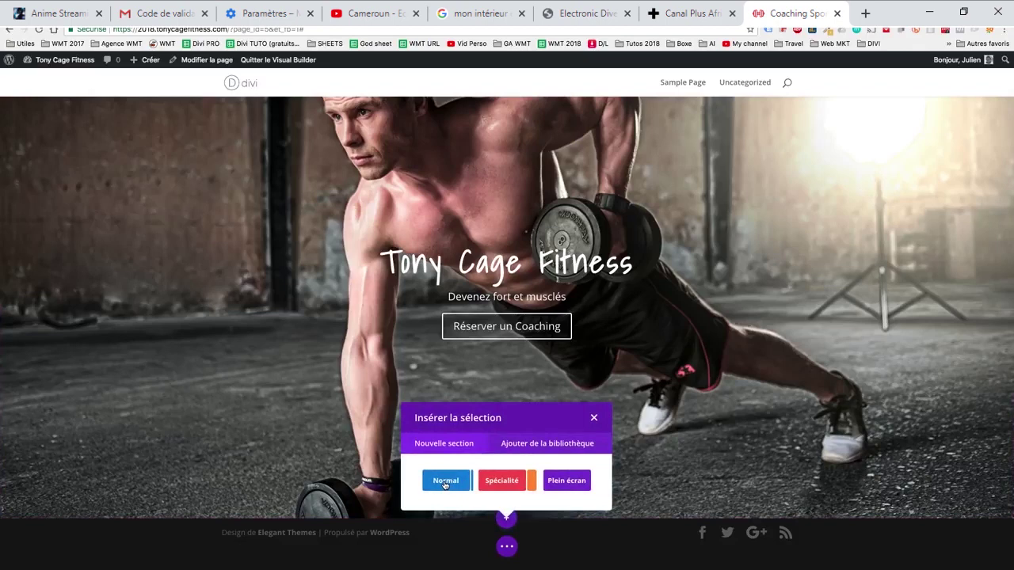
# - Add a regular section with a two equal-column row and an Image module in a column
pyautogui.click(445, 481)
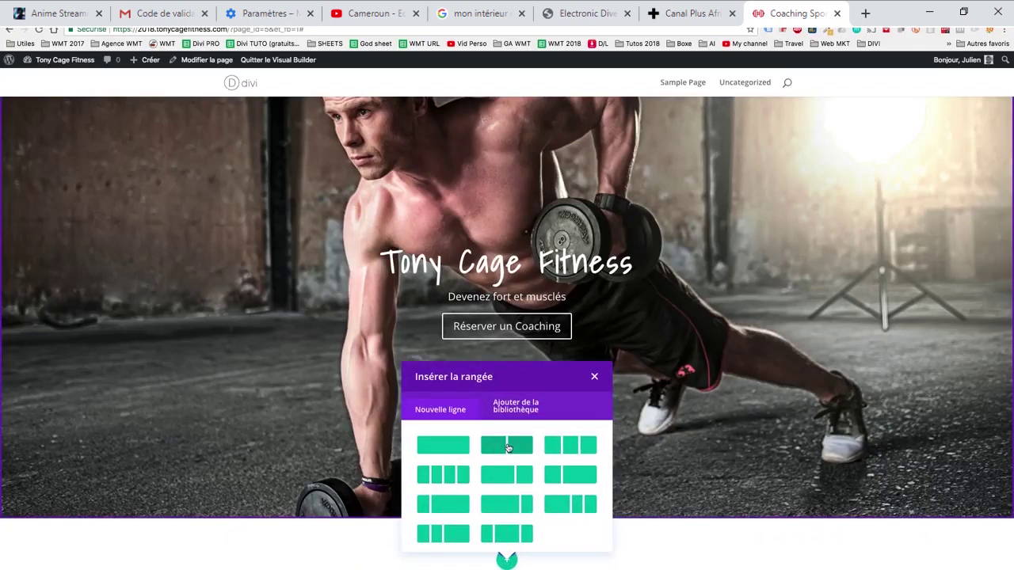
pyautogui.click(508, 448)
pyautogui.scroll(-2, 631, 440)
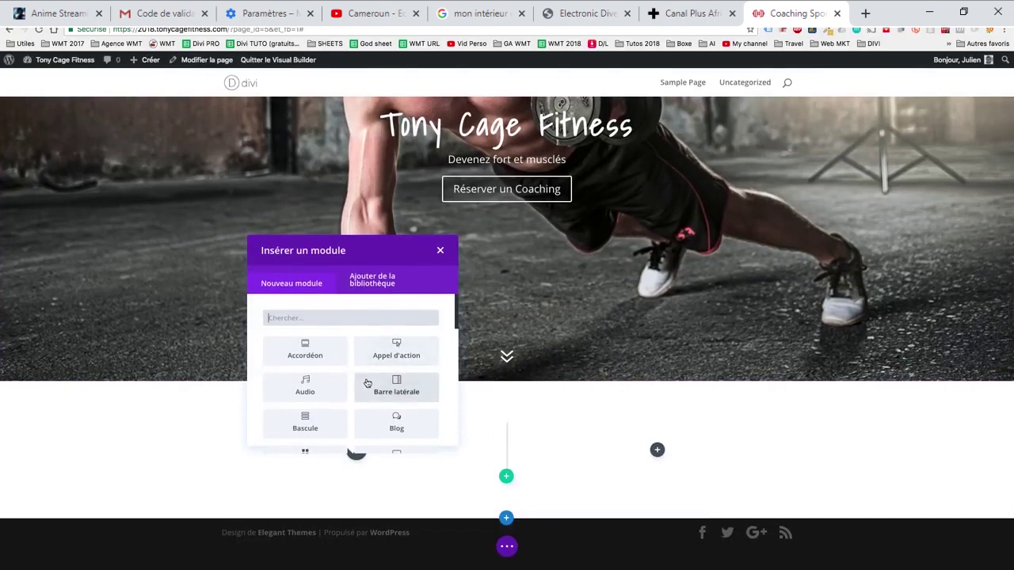
pyautogui.scroll(-1, 333, 388)
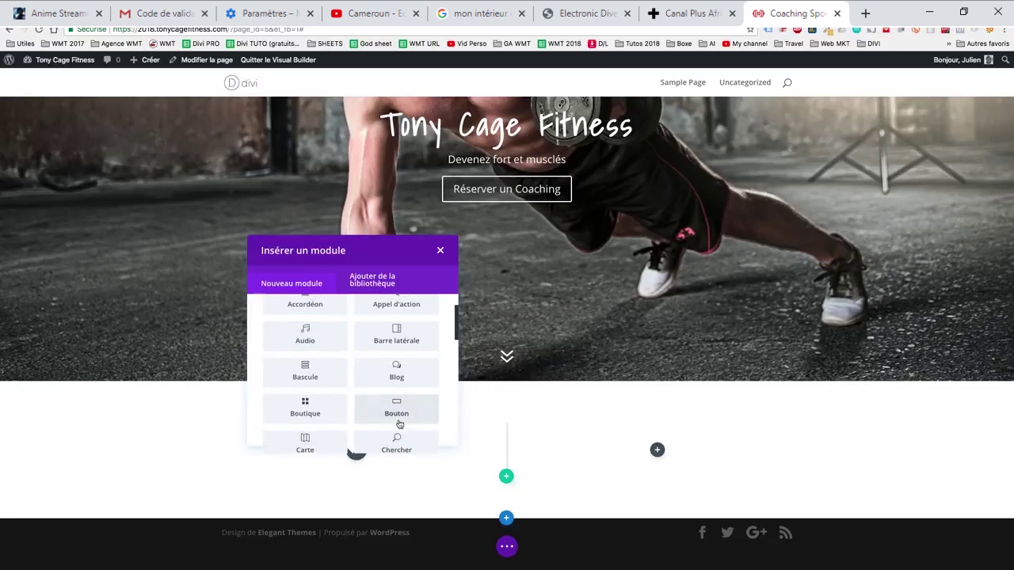
pyautogui.scroll(-2, 381, 411)
pyautogui.scroll(-4, 381, 411)
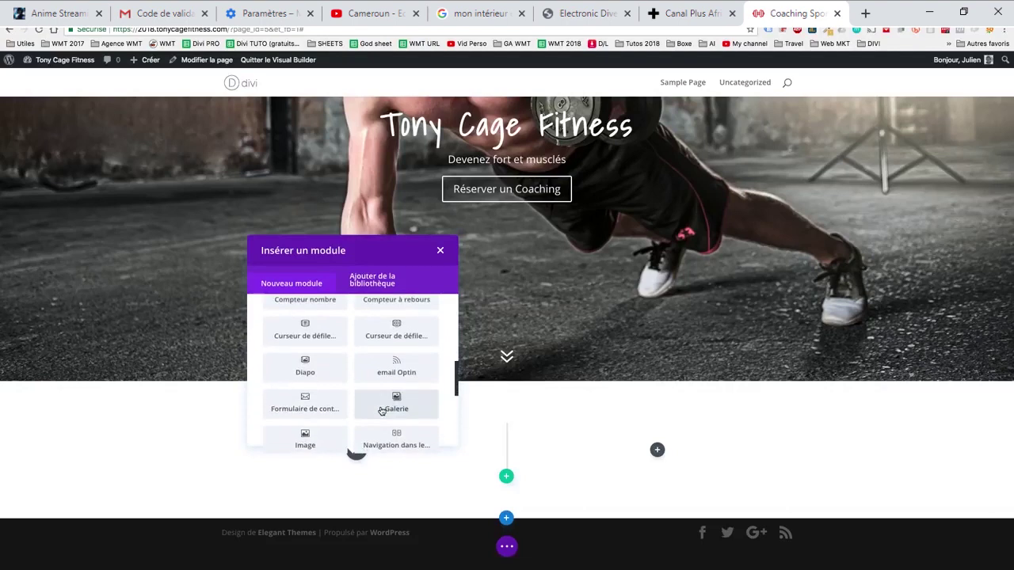
pyautogui.click(317, 405)
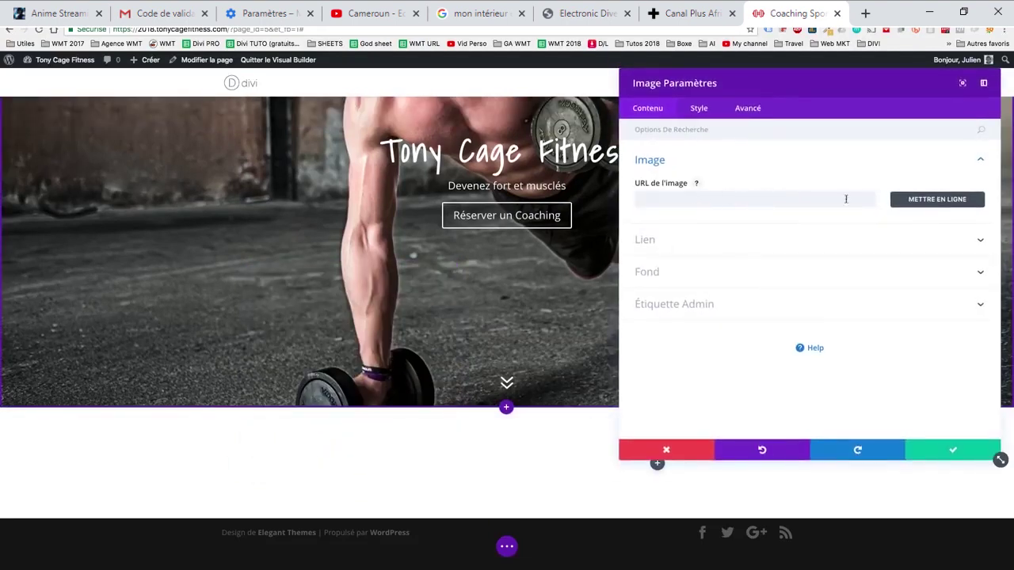
# - Upload coaching_sportif-v2 and élèves-v2.png to the media library
pyautogui.click(937, 200)
pyautogui.click(199, 105)
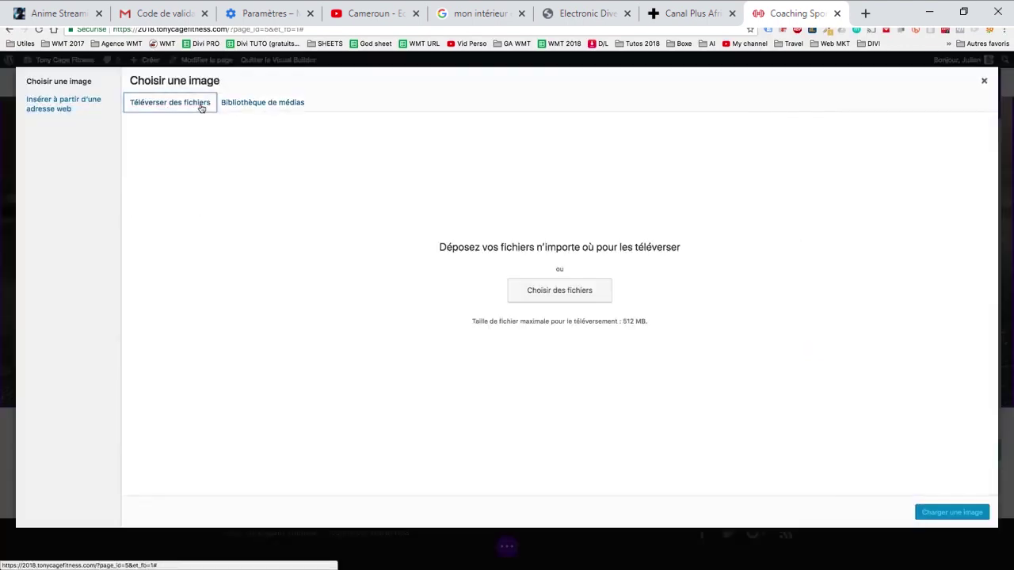
pyautogui.click(573, 298)
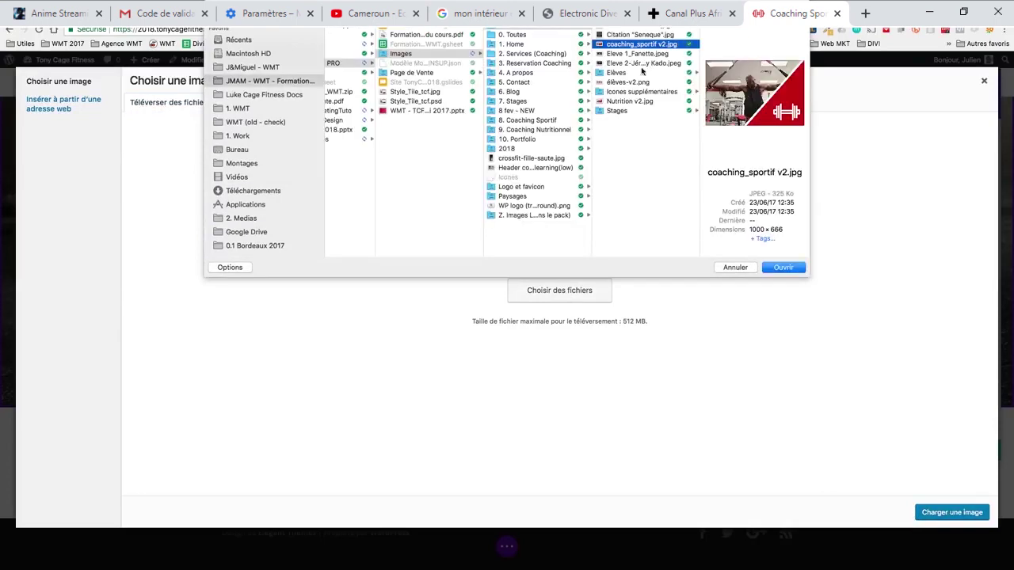
pyautogui.keyDown('super'); pyautogui.click(637, 83); pyautogui.keyUp('super')
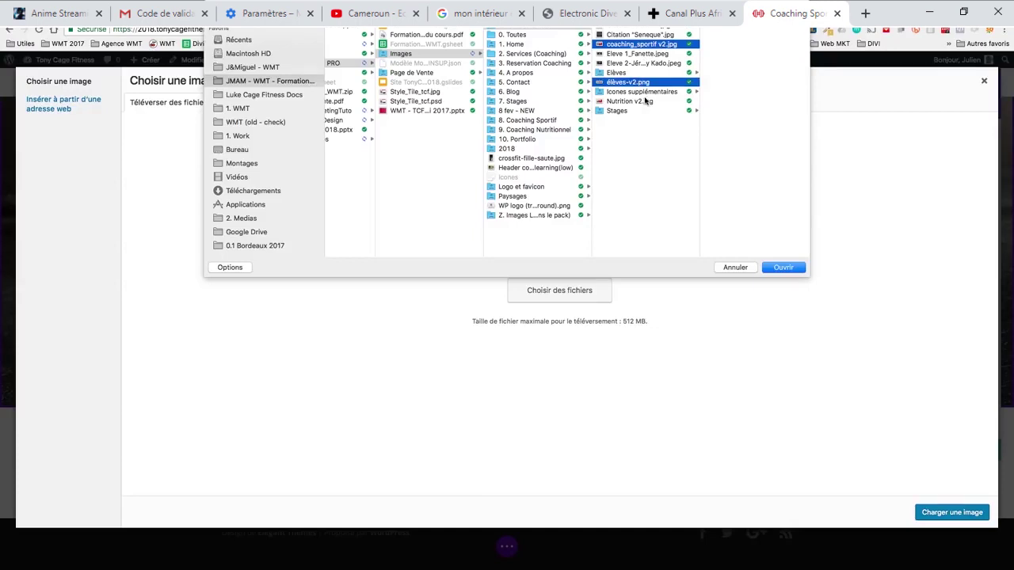
pyautogui.click(783, 267)
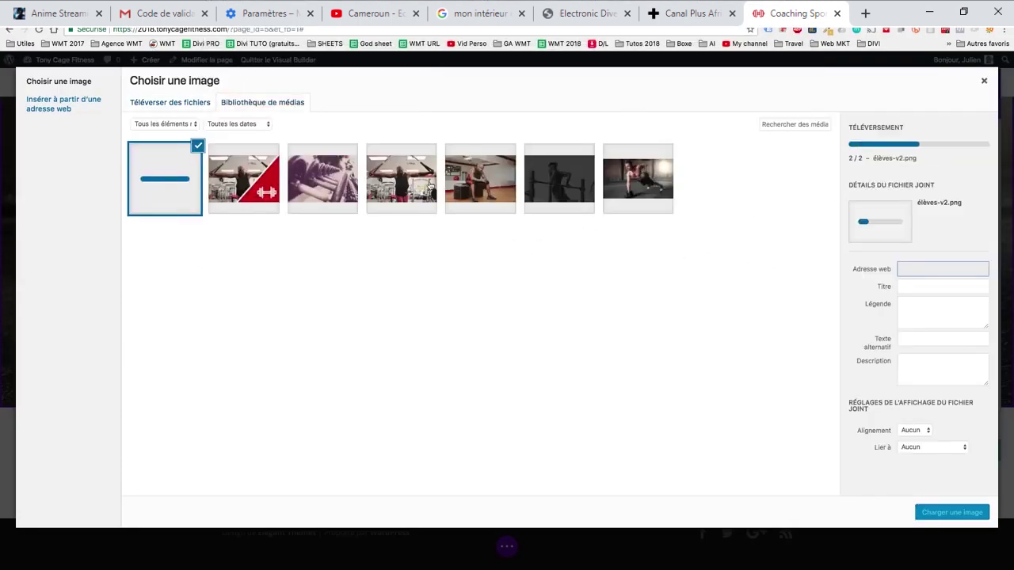
# - Insert the coaching_sportif-v2 image at Medium 300 × 200 size and save the module
pyautogui.click(256, 184)
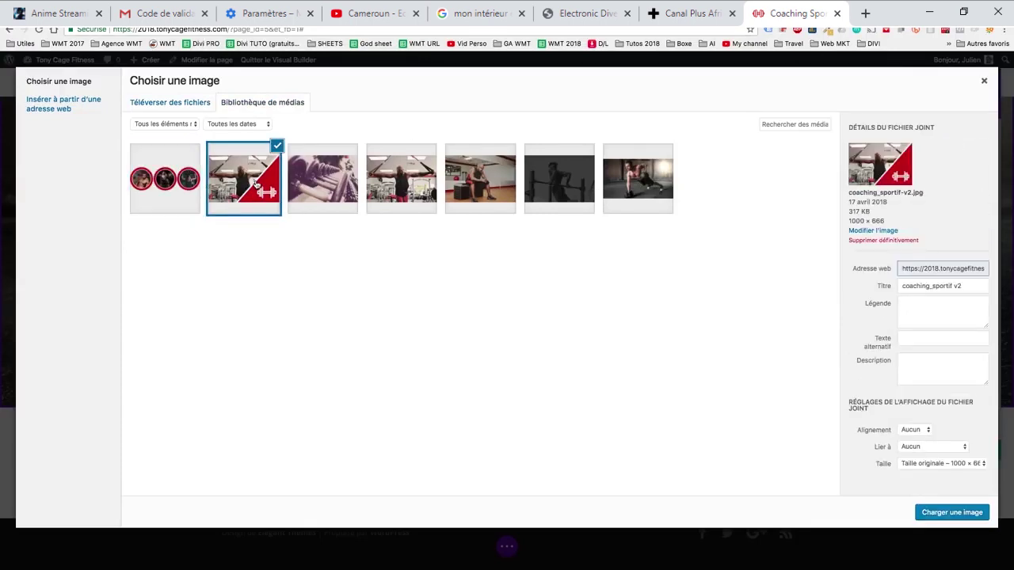
pyautogui.click(927, 463)
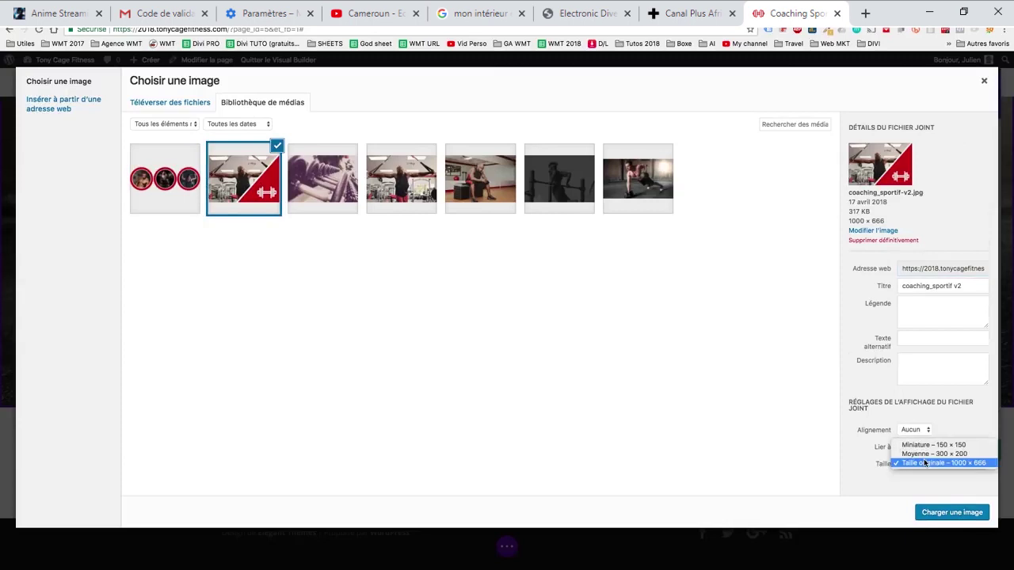
pyautogui.click(927, 454)
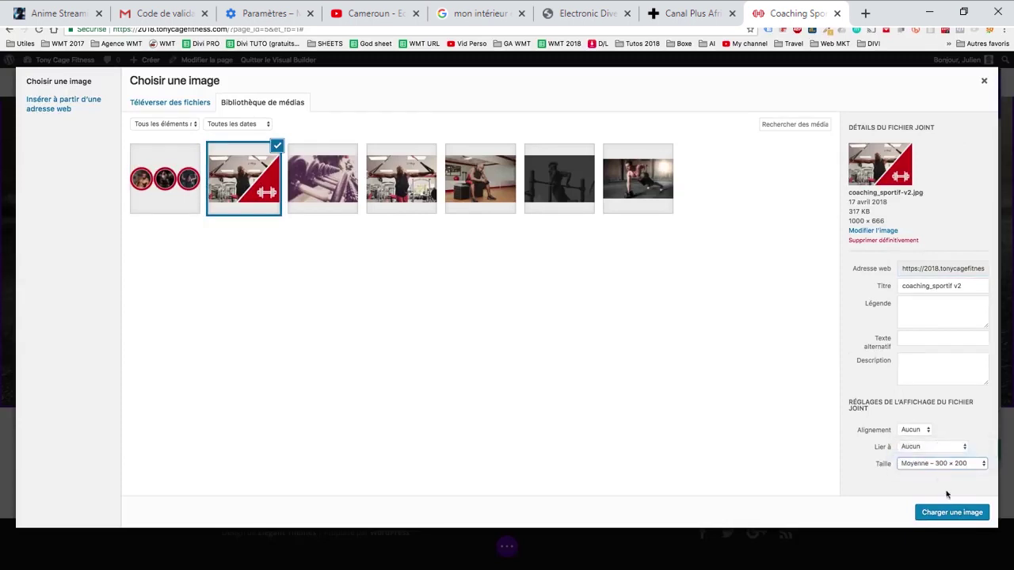
pyautogui.click(951, 512)
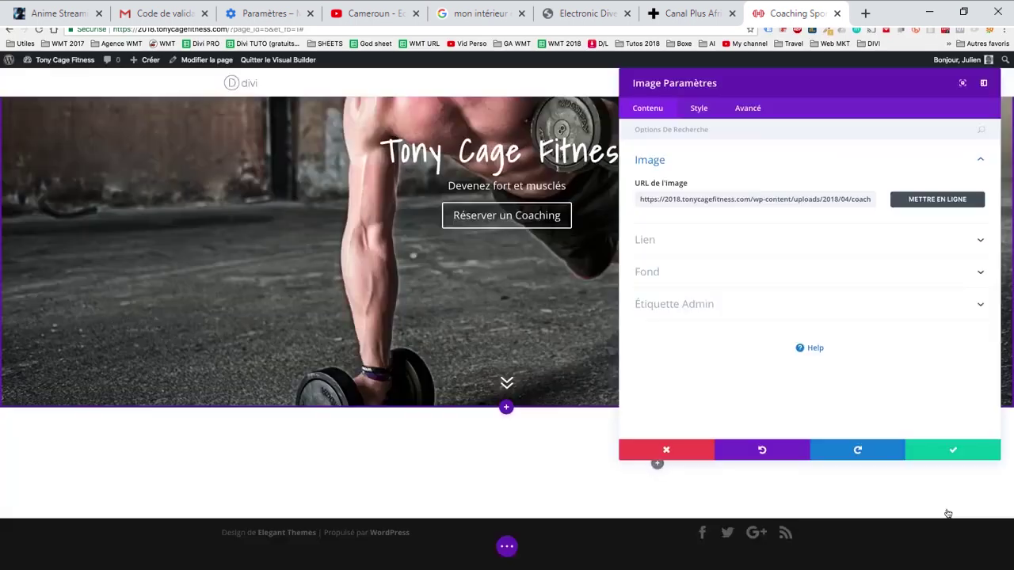
pyautogui.scroll(-3, 430, 339)
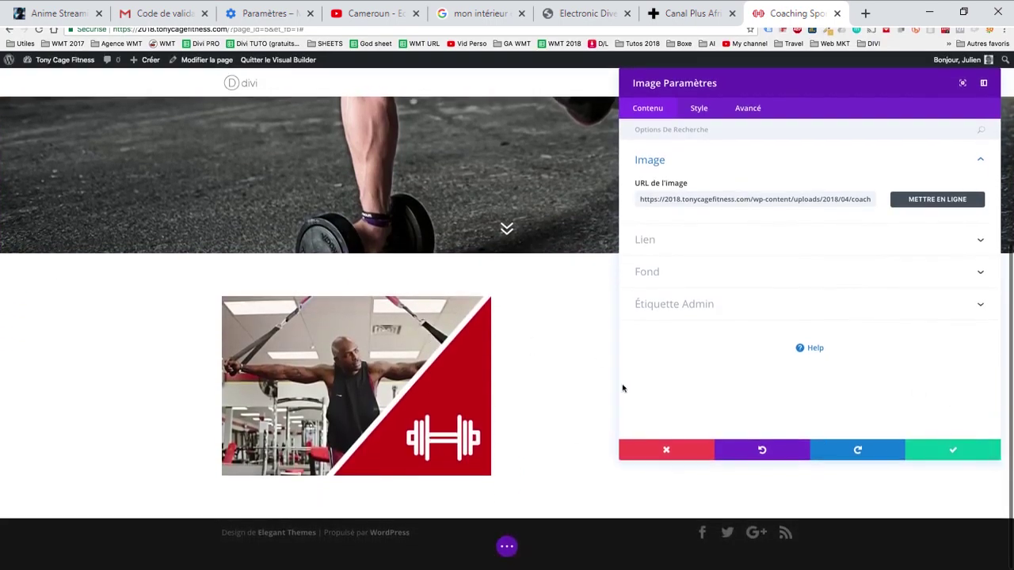
pyautogui.click(957, 450)
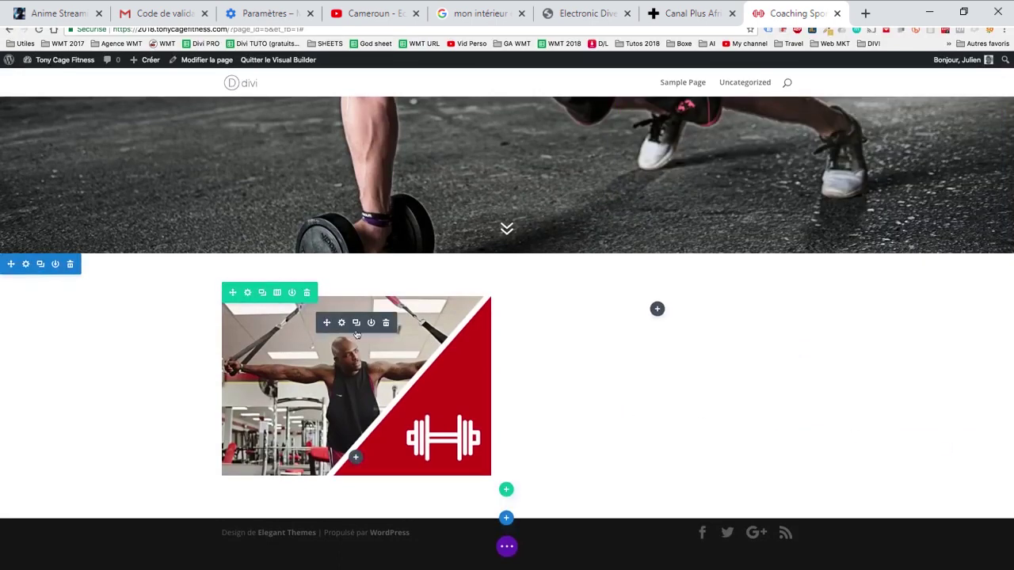
# - Duplicate the coaching image module, move the copy to the right column and open its settings
pyautogui.click(357, 325)
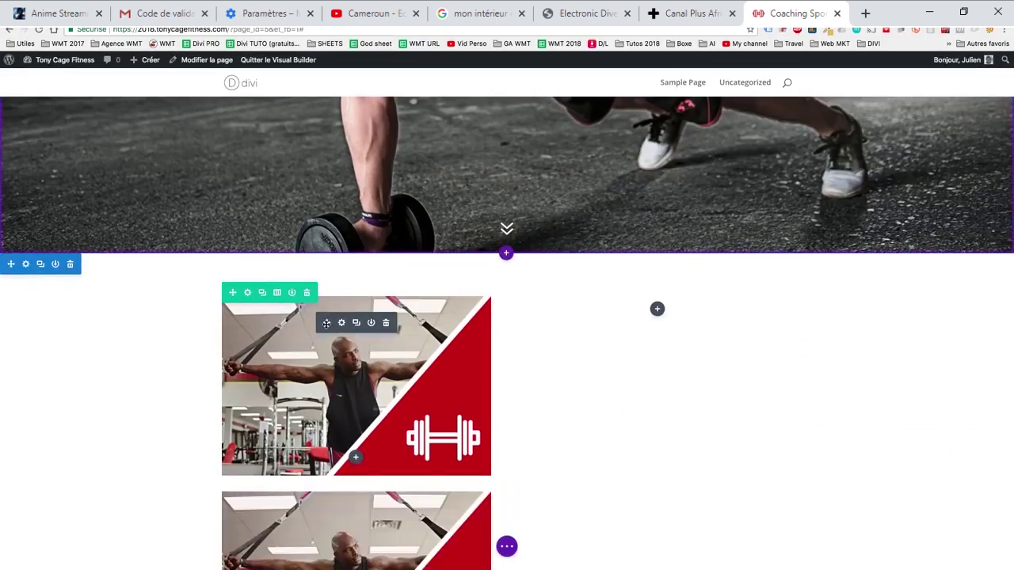
pyautogui.moveTo(327, 323); pyautogui.dragTo(657, 311)
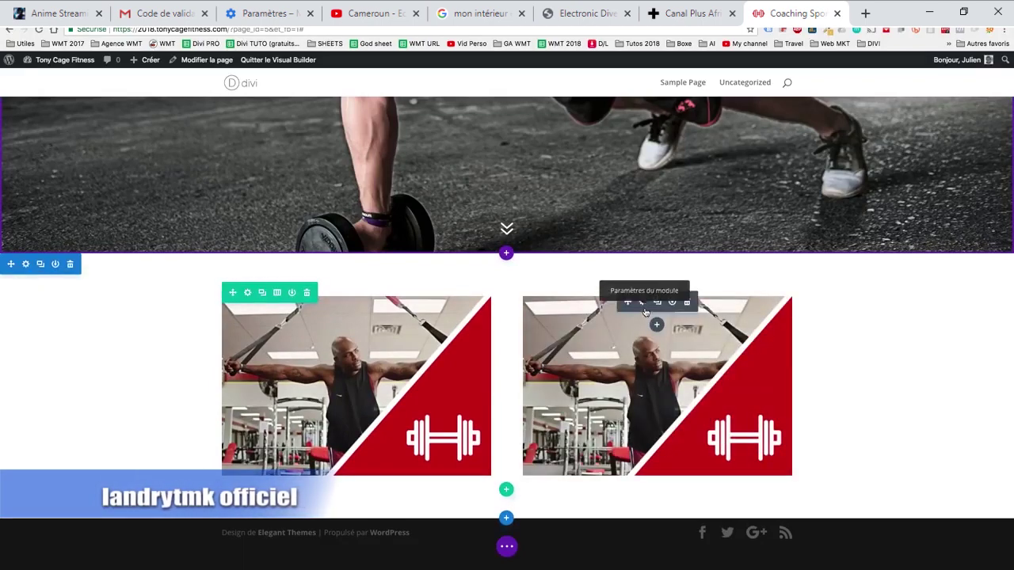
pyautogui.click(642, 302)
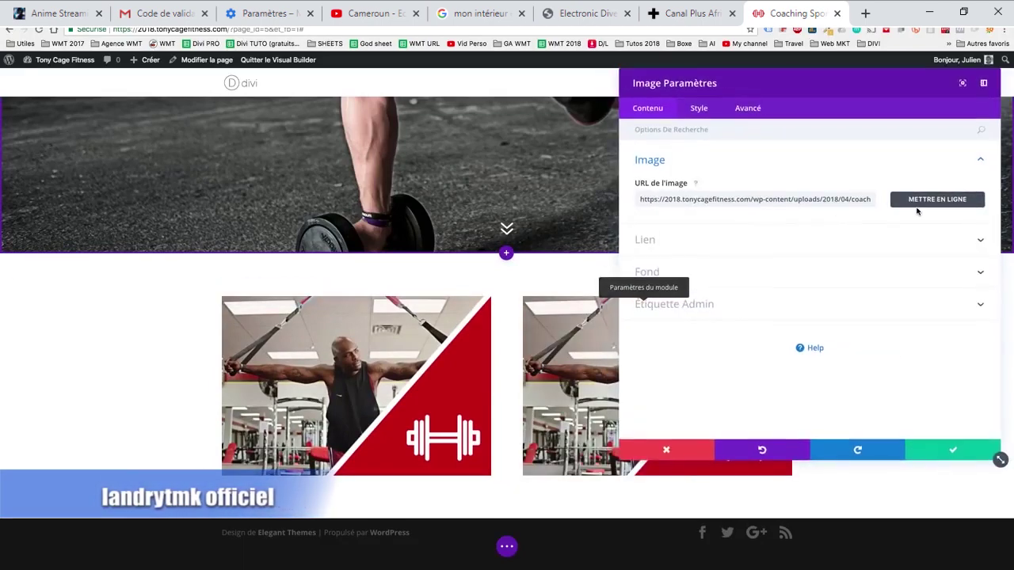
# - Upload Nutrition v2.jpg, insert it into the right-column image module and save
pyautogui.click(920, 202)
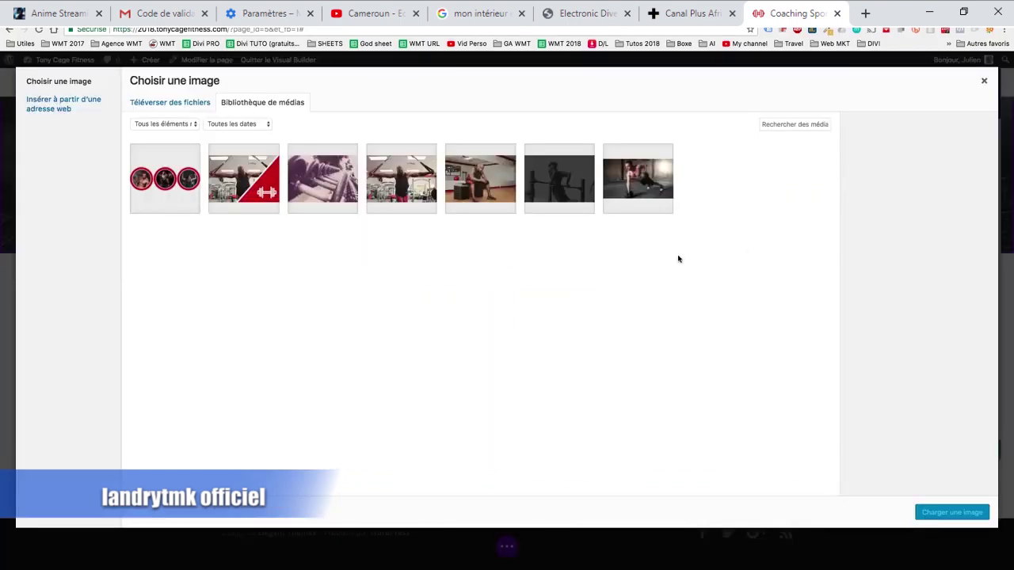
pyautogui.click(193, 106)
pyautogui.click(559, 290)
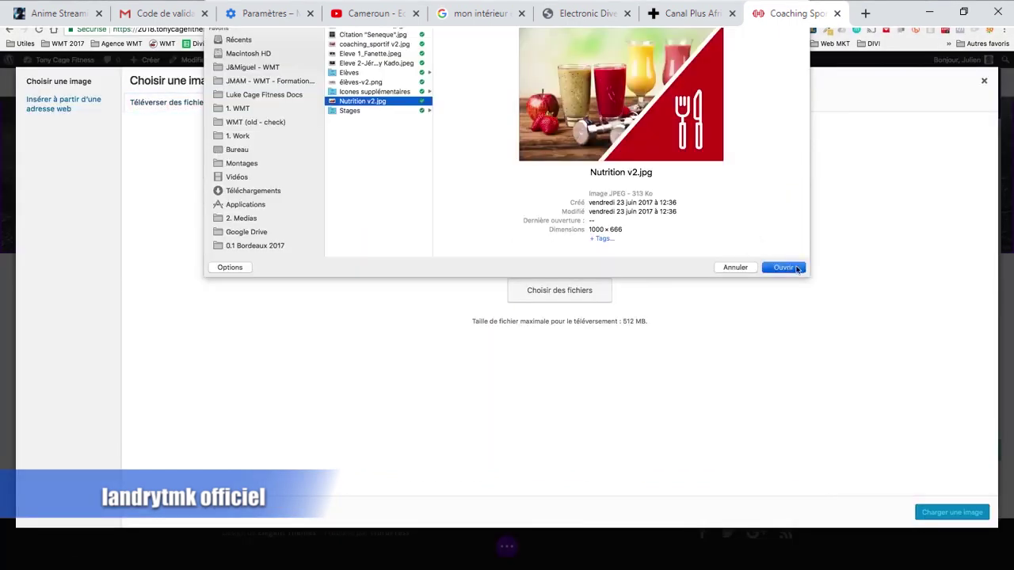
pyautogui.click(796, 268)
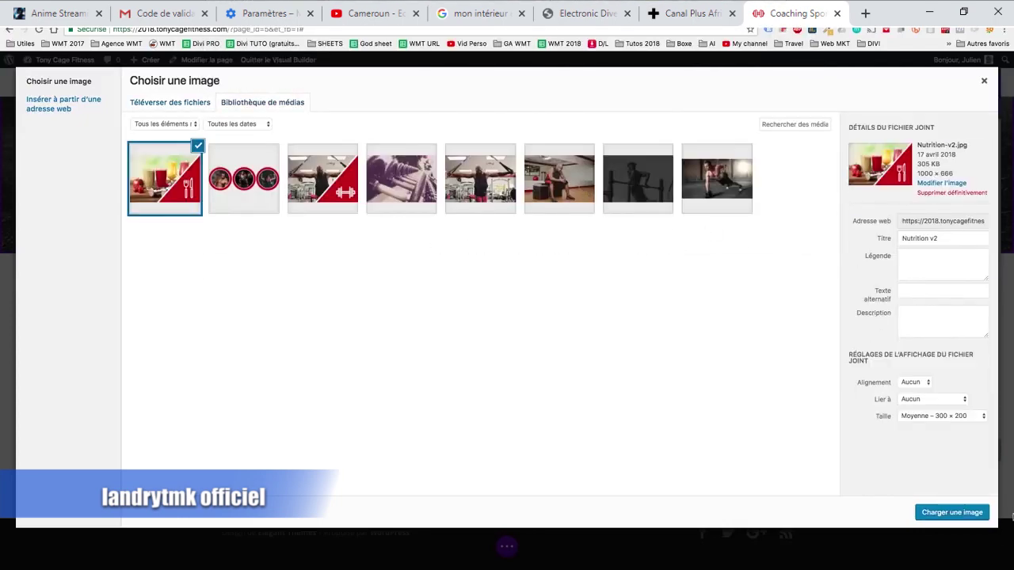
pyautogui.click(958, 514)
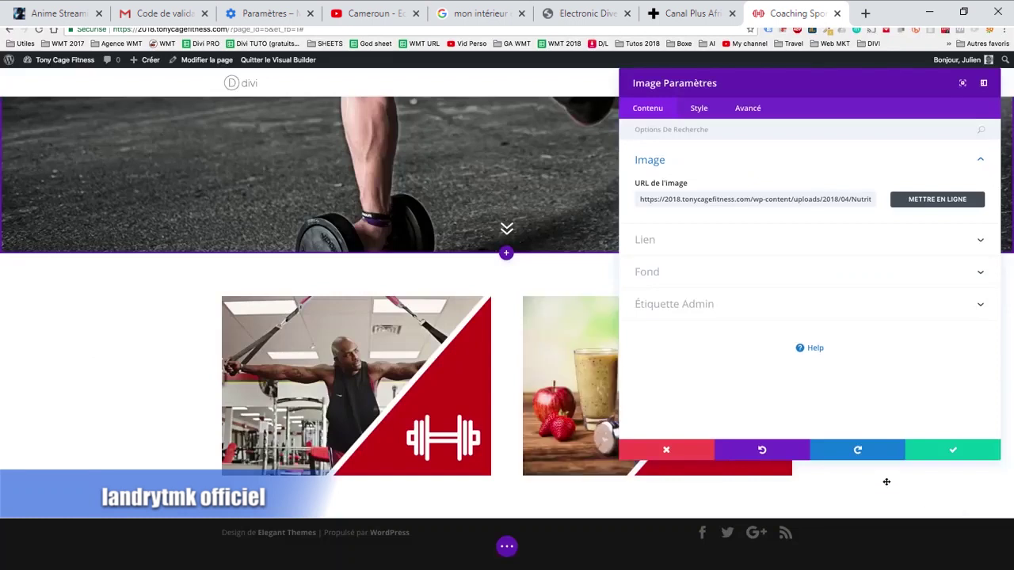
pyautogui.click(949, 452)
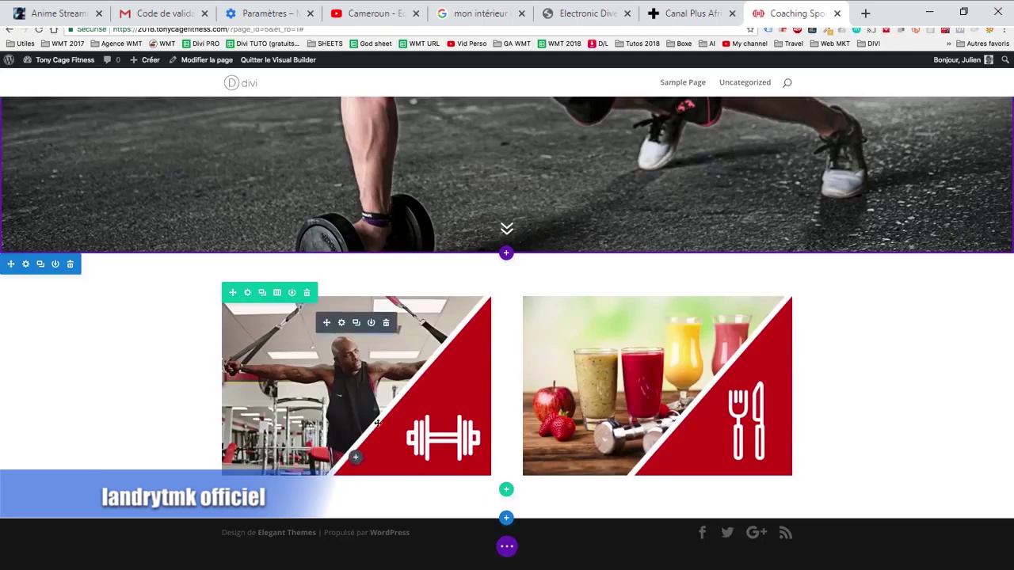
pyautogui.scroll(6, 380, 422)
pyautogui.scroll(-5, 464, 371)
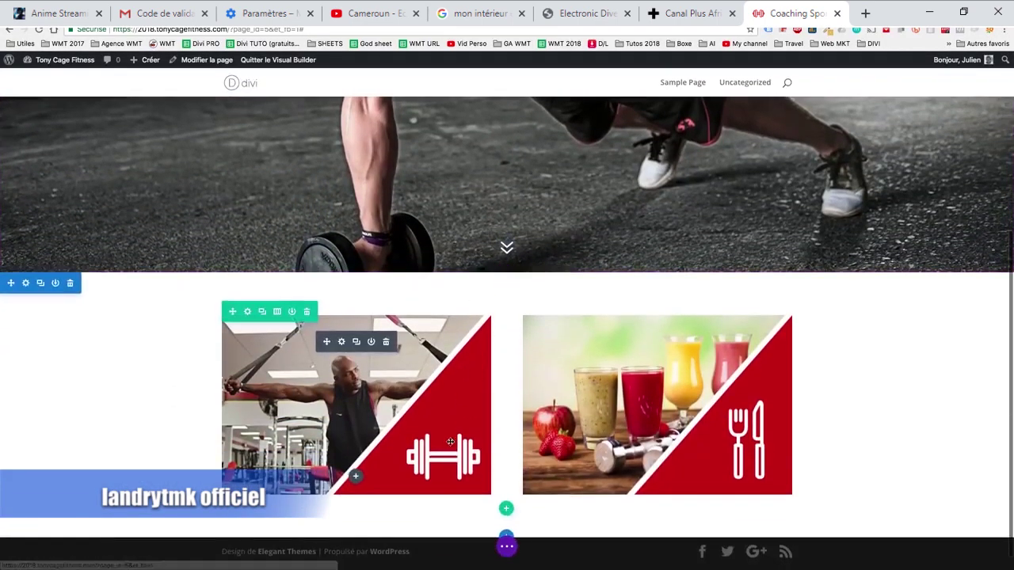
pyautogui.scroll(-1, 476, 428)
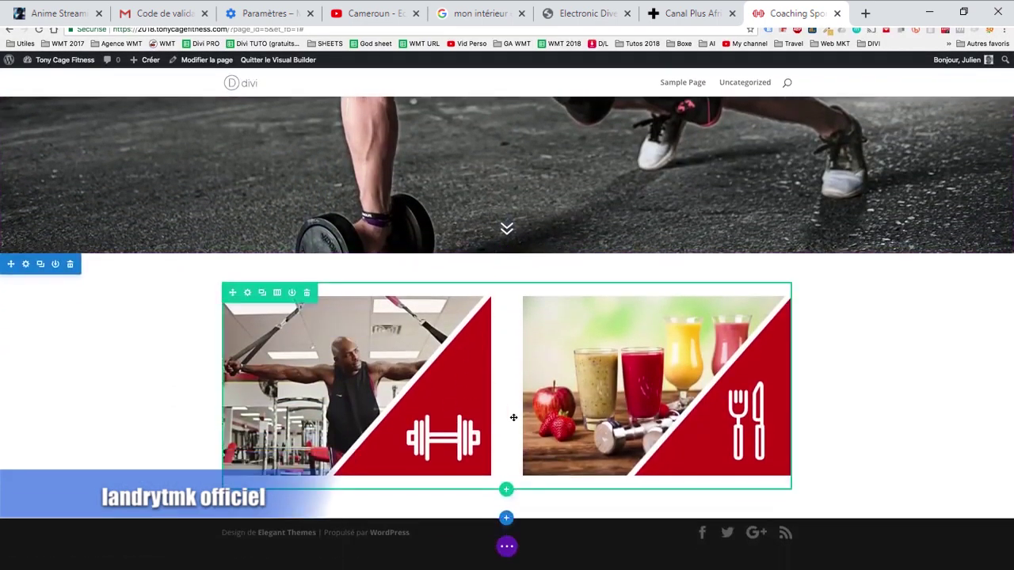